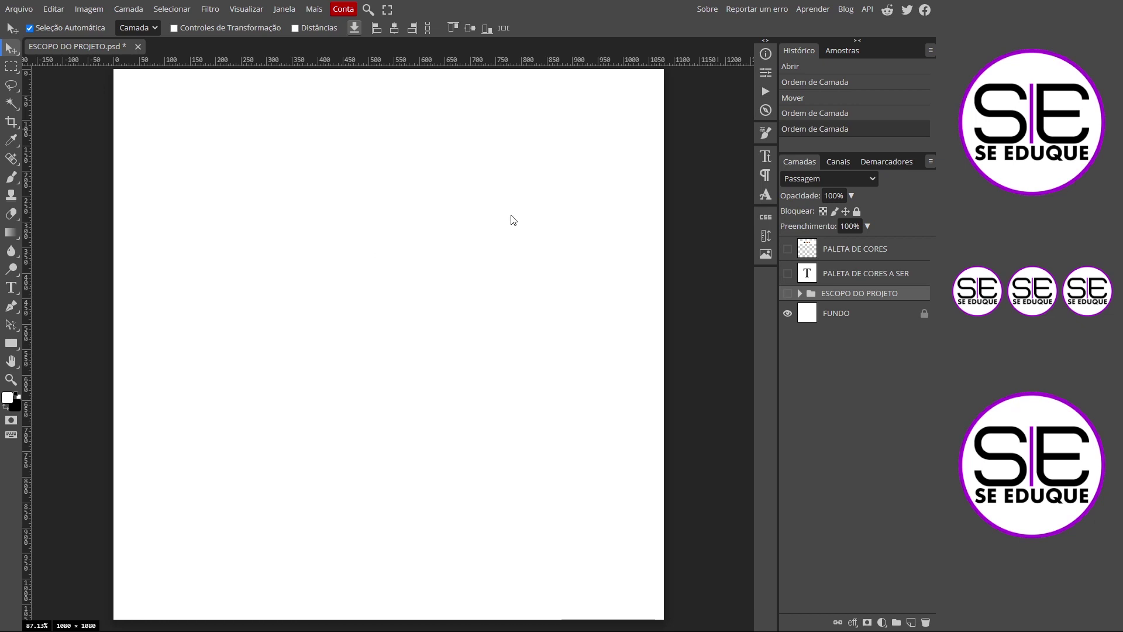
- Expand the ESCOPO DO PROJETO group and make all its layers visible, from Forma 1 up to LOGO
click(800, 294)
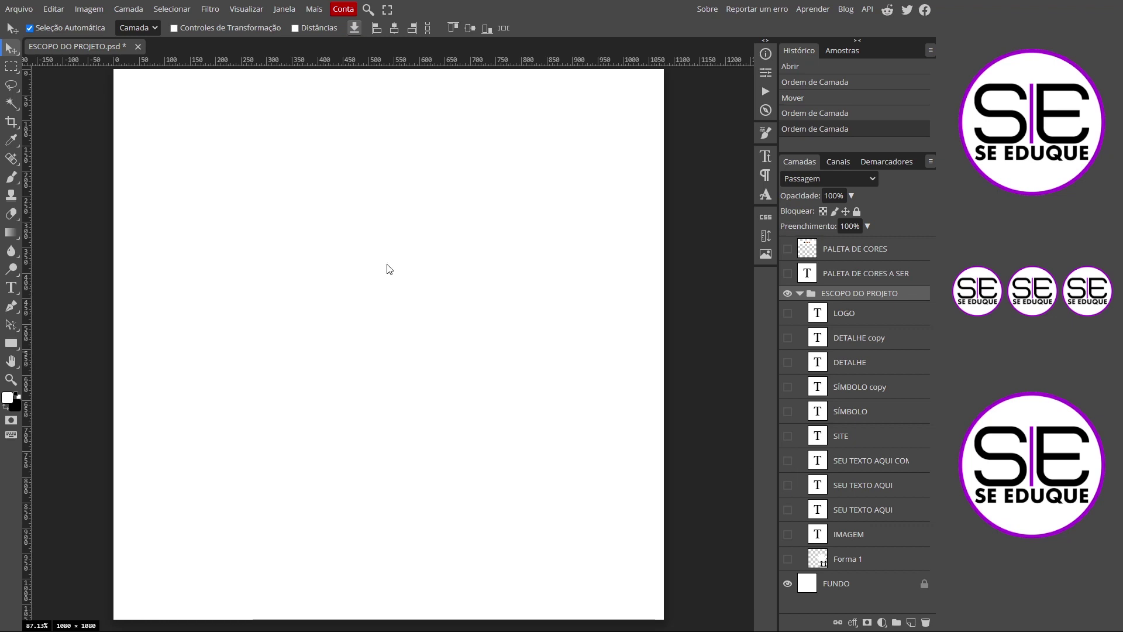
click(788, 560)
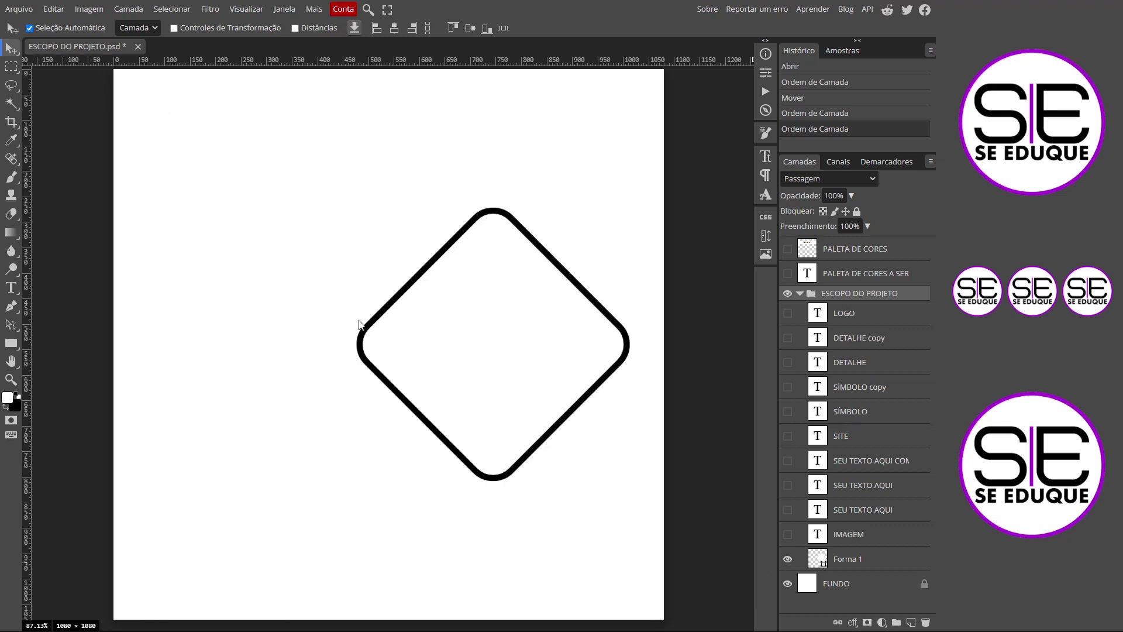
click(788, 534)
click(787, 510)
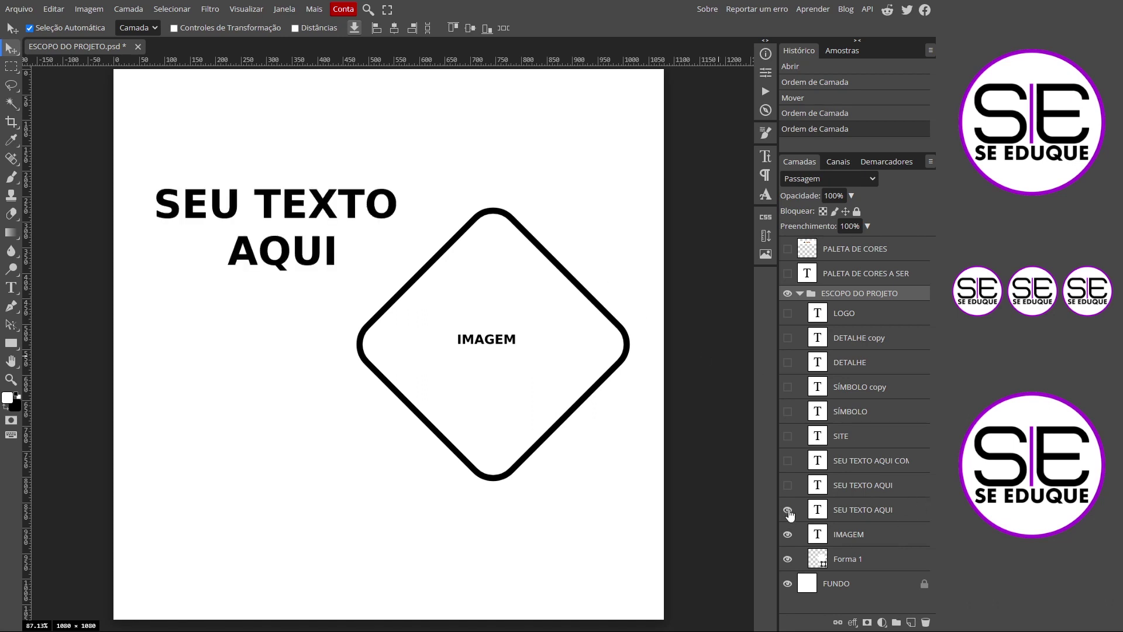
click(787, 485)
click(787, 461)
click(788, 436)
click(787, 411)
click(788, 387)
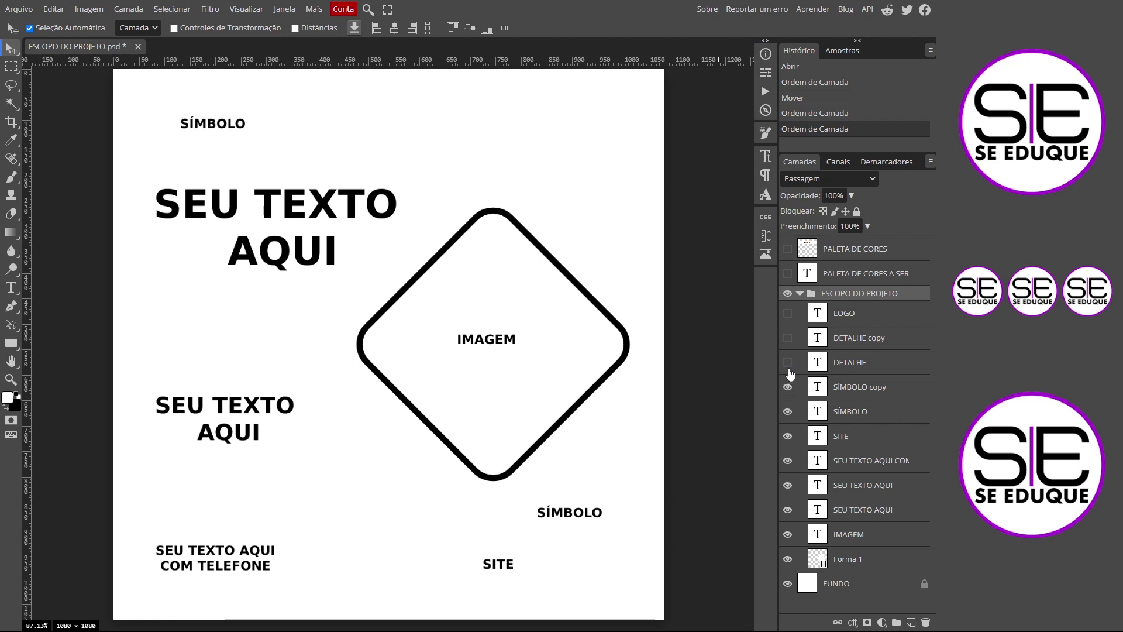
click(788, 362)
click(787, 337)
click(788, 313)
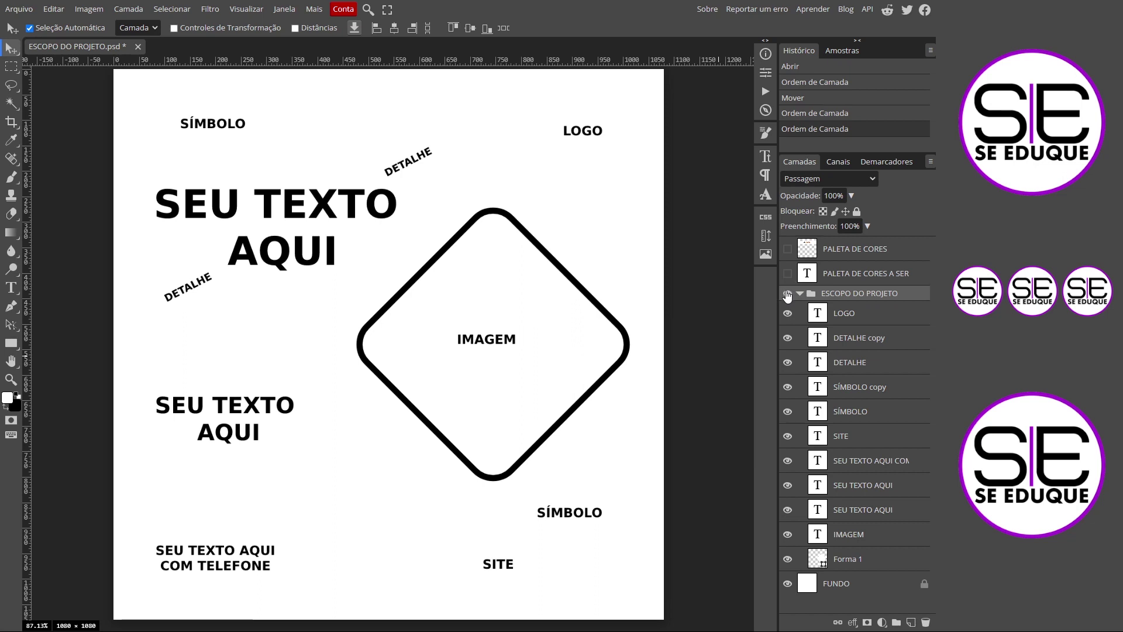
- Preview the two colour palette layers with the ESCOPO DO PROJETO group hidden, and restore the group's visibility
click(788, 296)
click(788, 274)
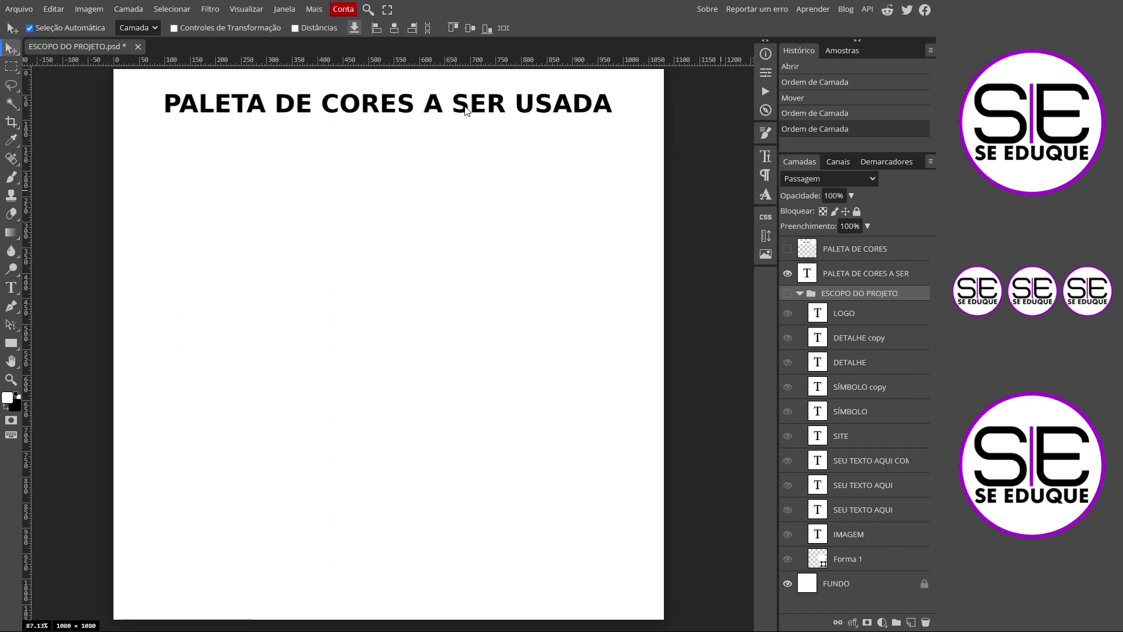
click(788, 249)
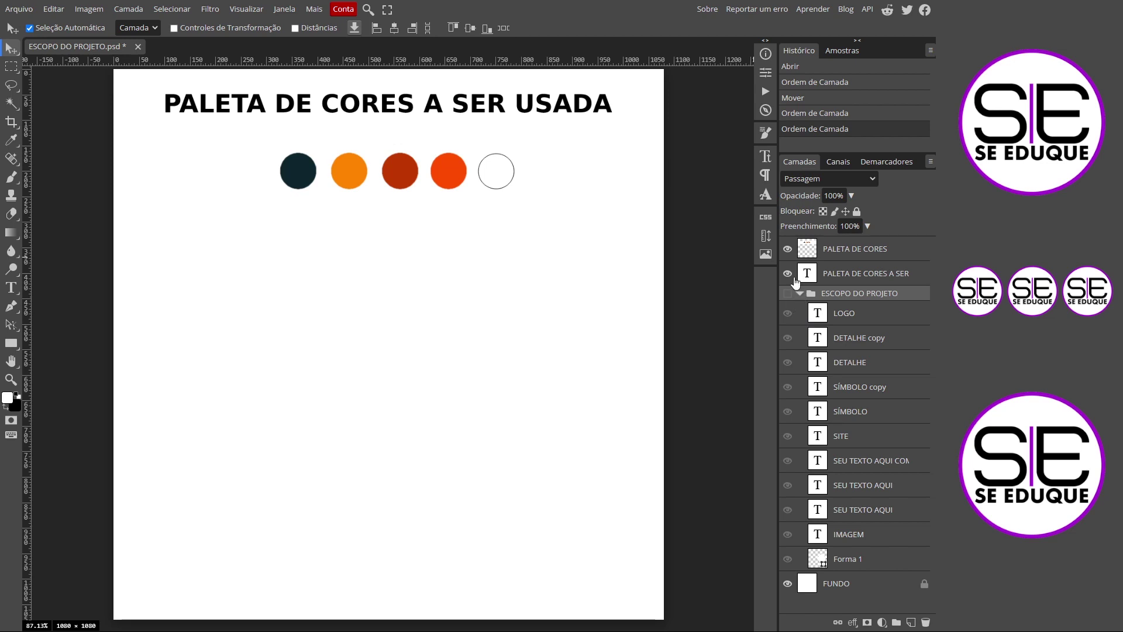
click(787, 273)
click(787, 248)
click(788, 293)
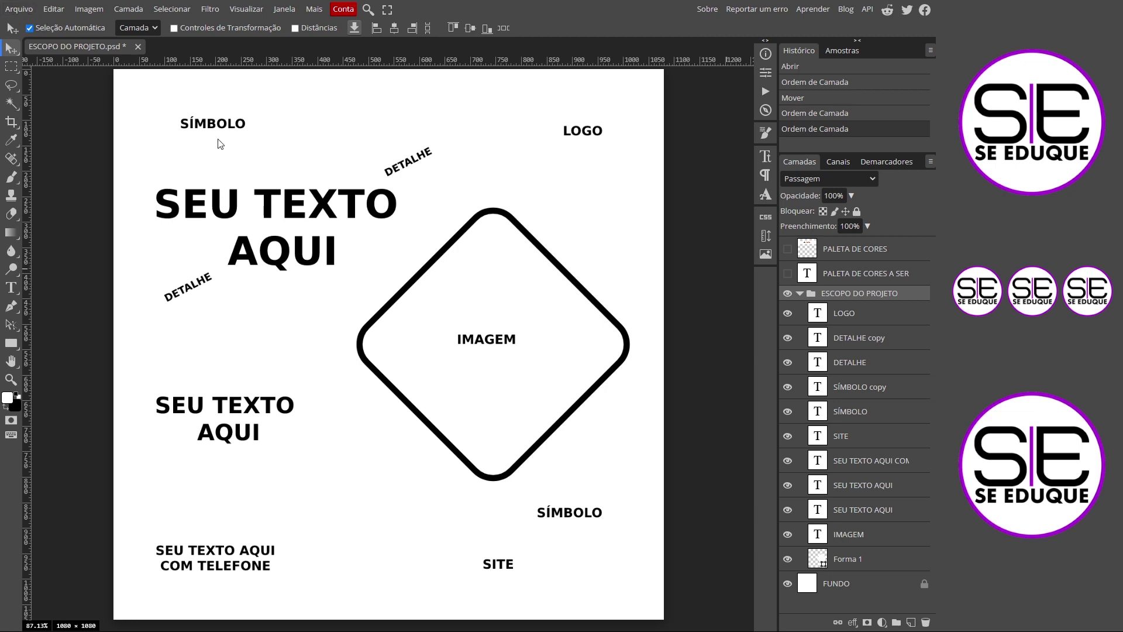
- Create a new project from the Instagram preset, 1080 x 1080 px with a white background
click(22, 11)
click(24, 24)
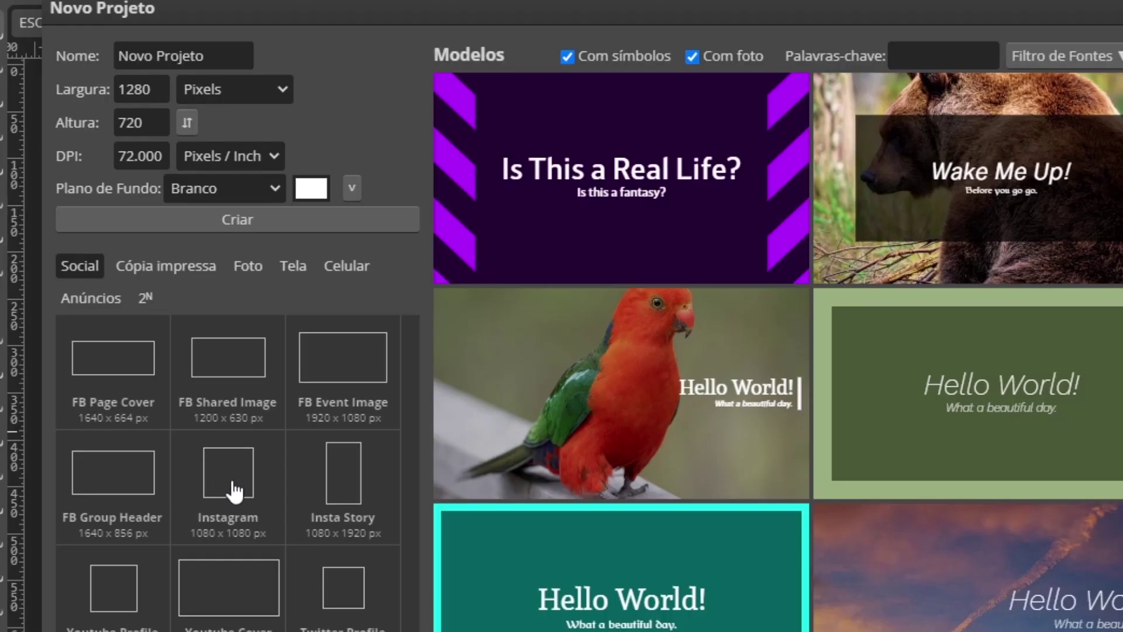
click(224, 453)
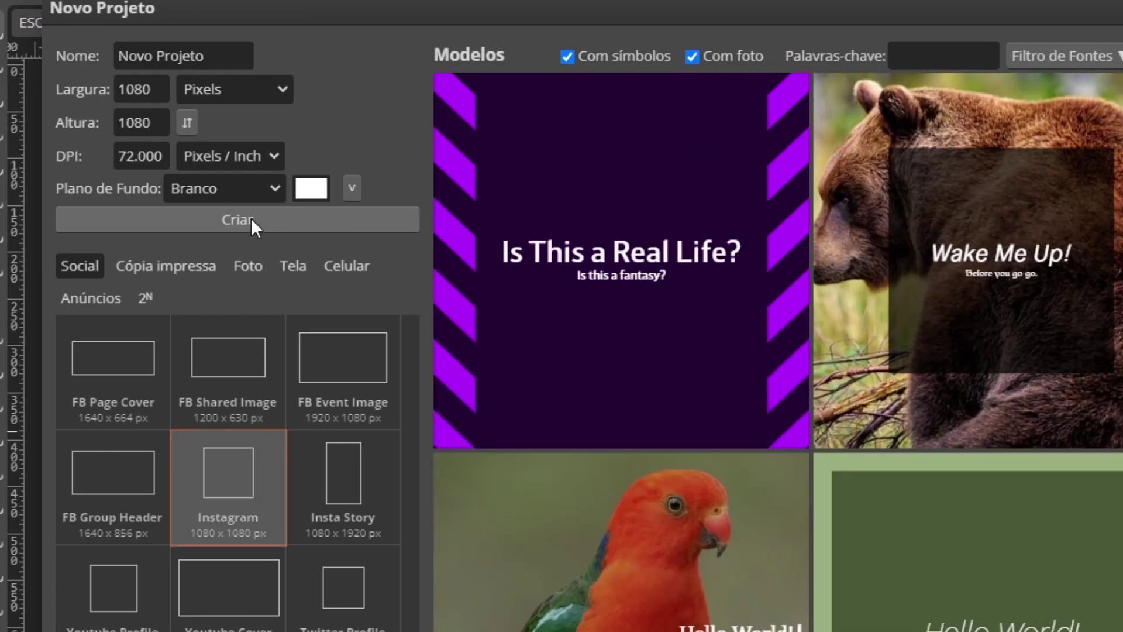
click(252, 220)
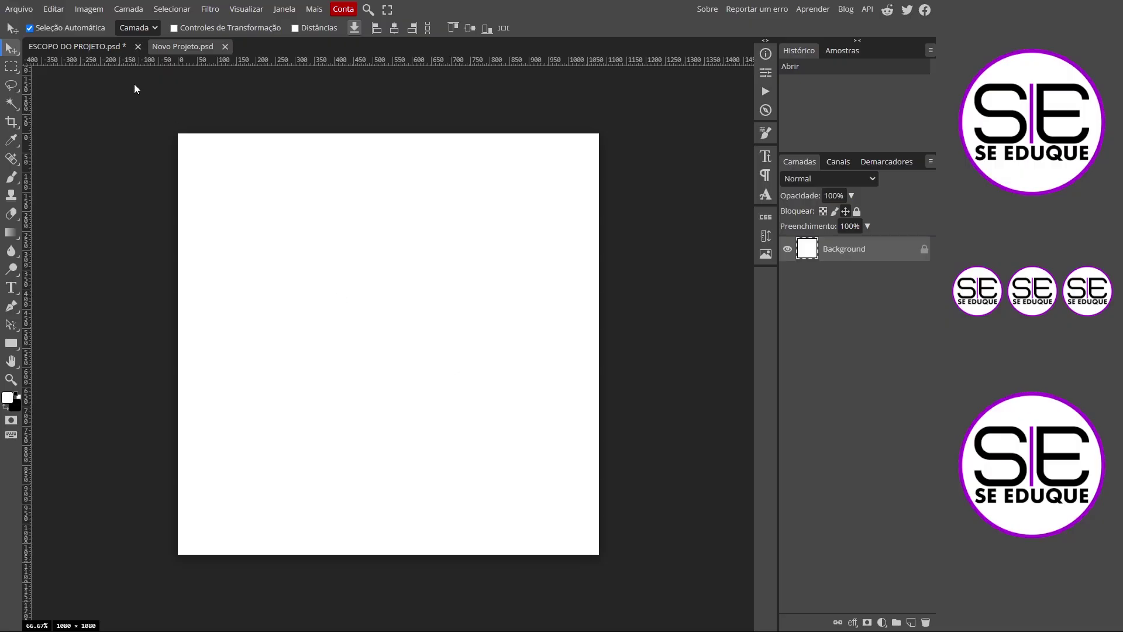
- Copy the PALETA DE CORES layer from ESCOPO DO PROJETO.psd into the new project and place it near the canvas's upper edge
click(87, 46)
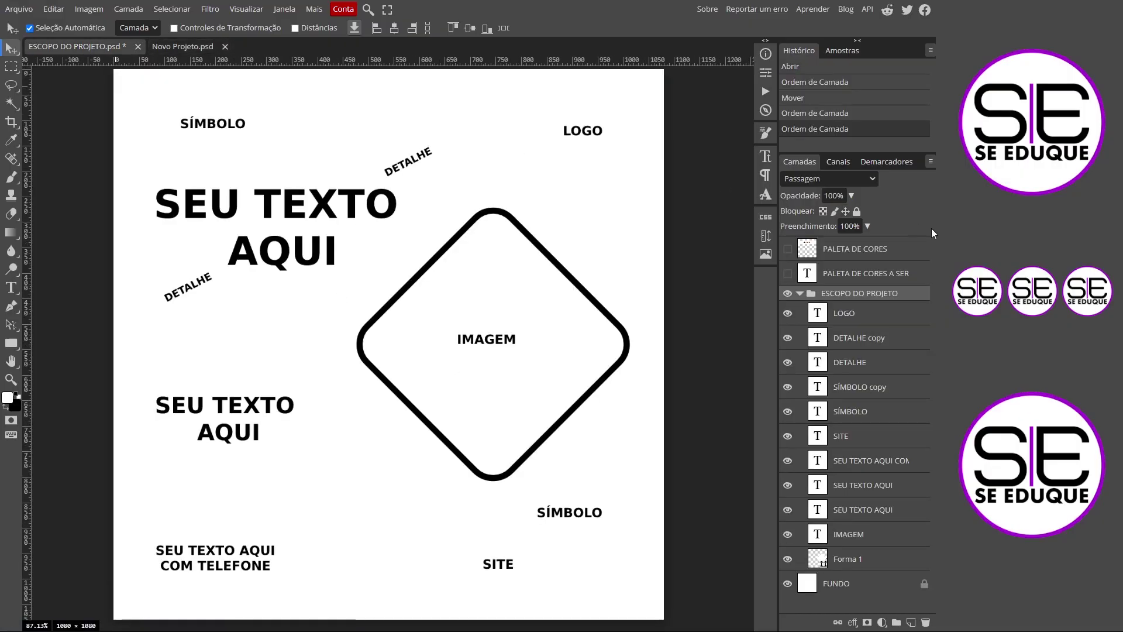
click(787, 293)
click(787, 249)
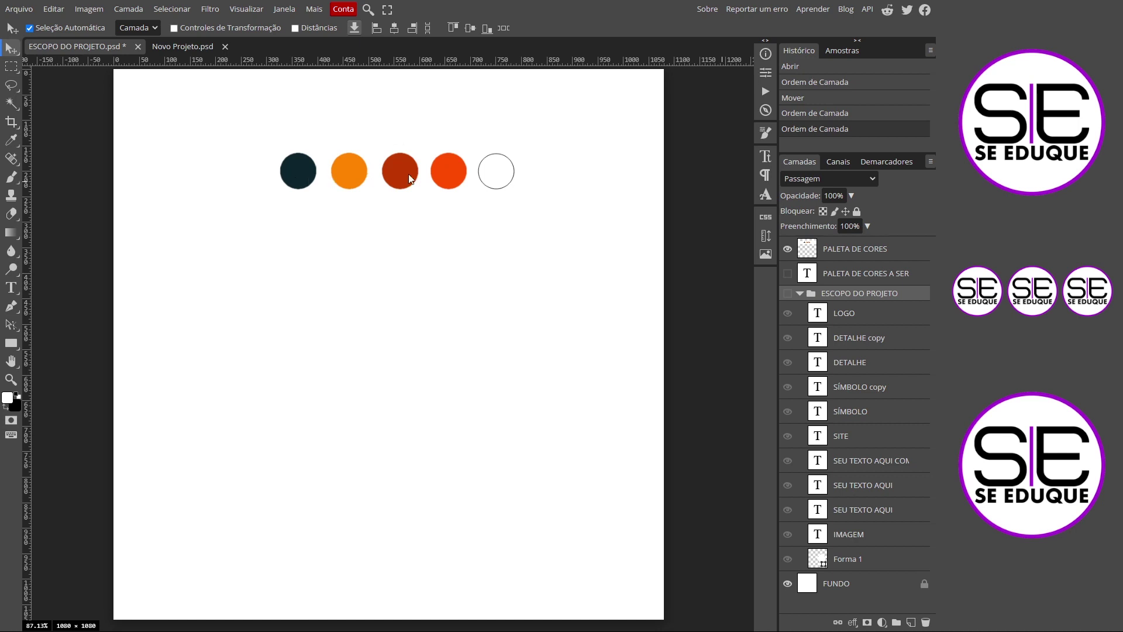
drag(818, 250, 180, 48)
drag(430, 200, 410, 154)
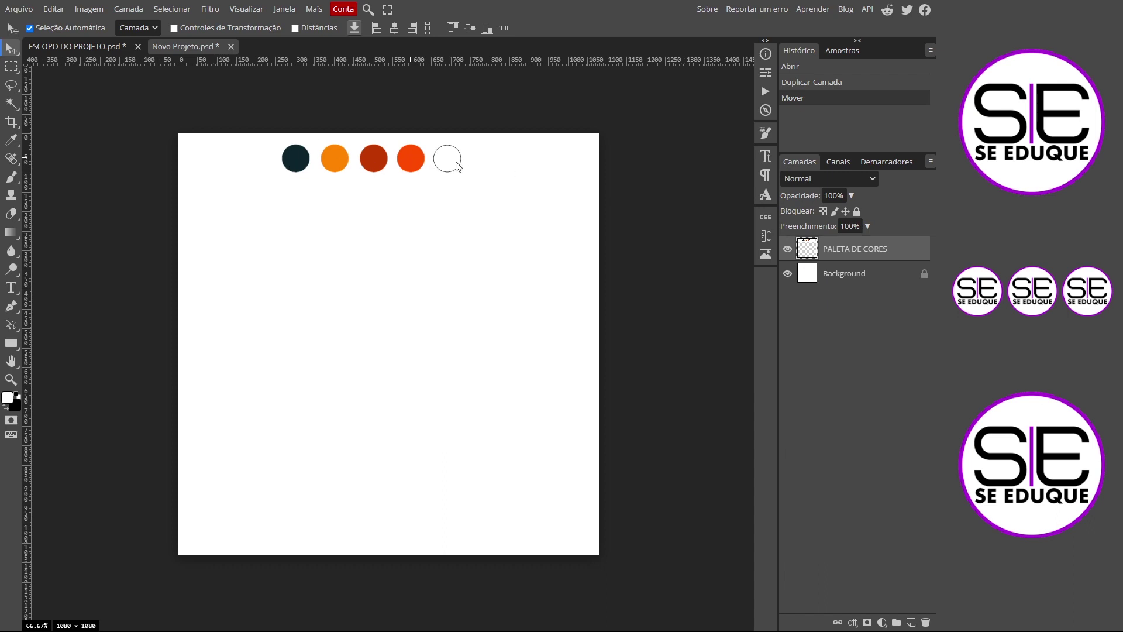
- Fit the canvas in view and unlock the Background layer, keeping the colour palette visible
click(787, 248)
key(space)
key(space)
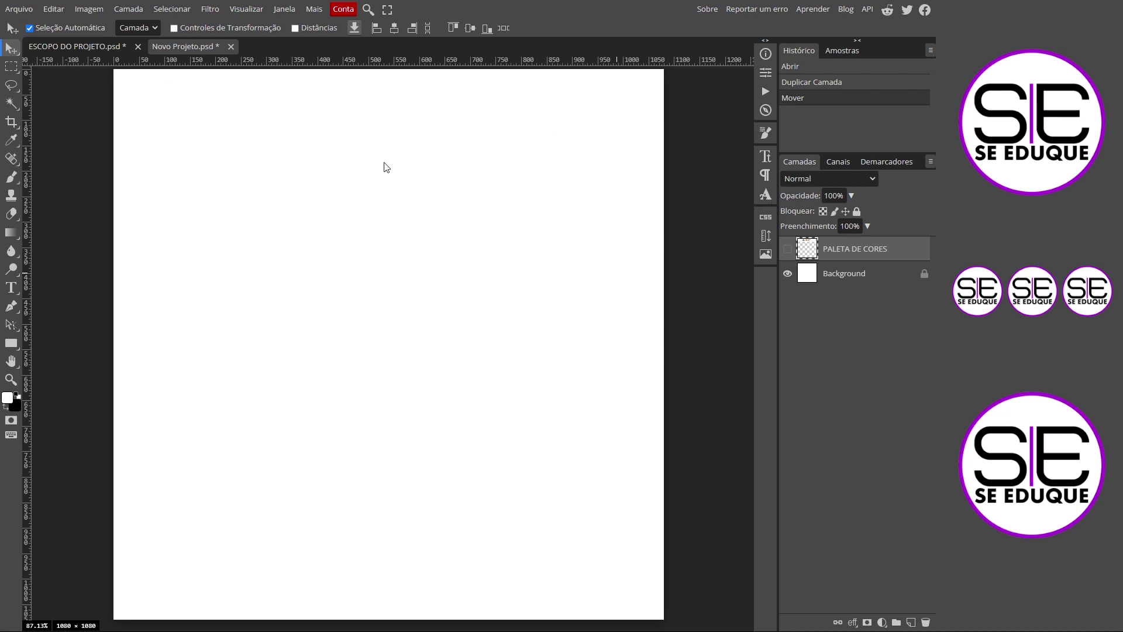
click(788, 248)
click(807, 273)
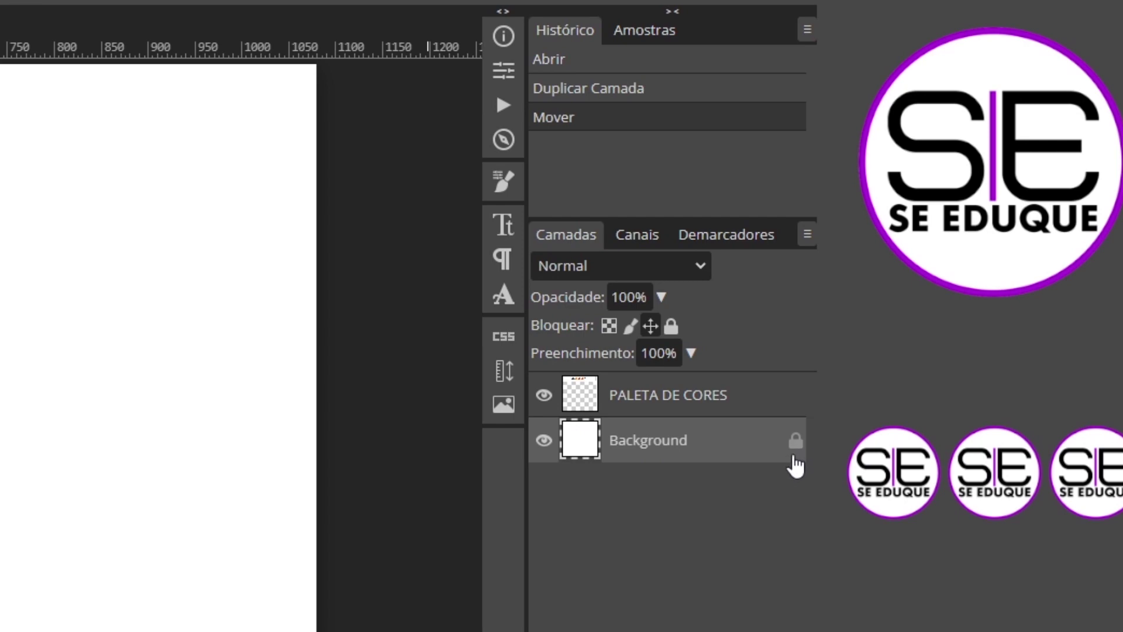
click(925, 274)
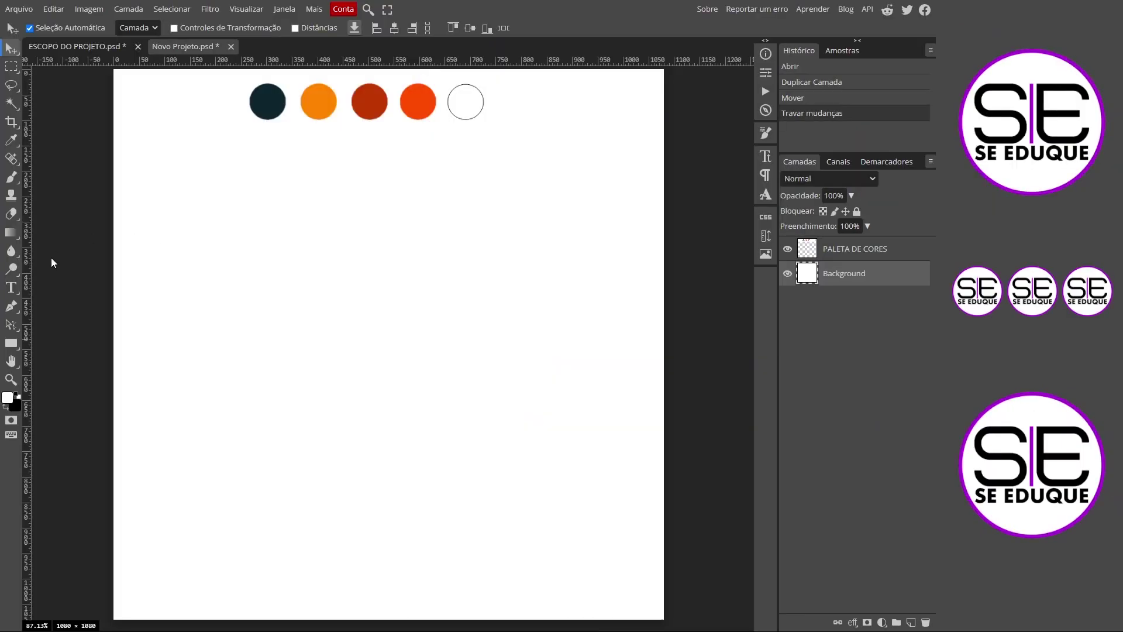
- Fill the Background layer with the palette's dark teal using the Paint Bucket, and hide the palette layer
right_click(13, 234)
click(88, 253)
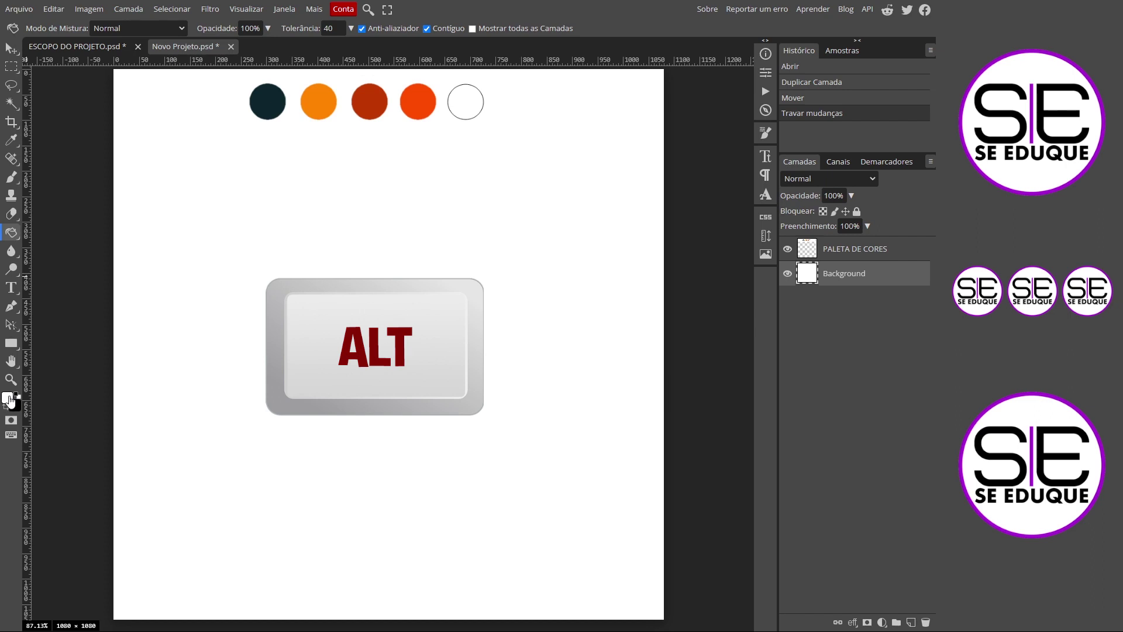
alt+click(268, 102)
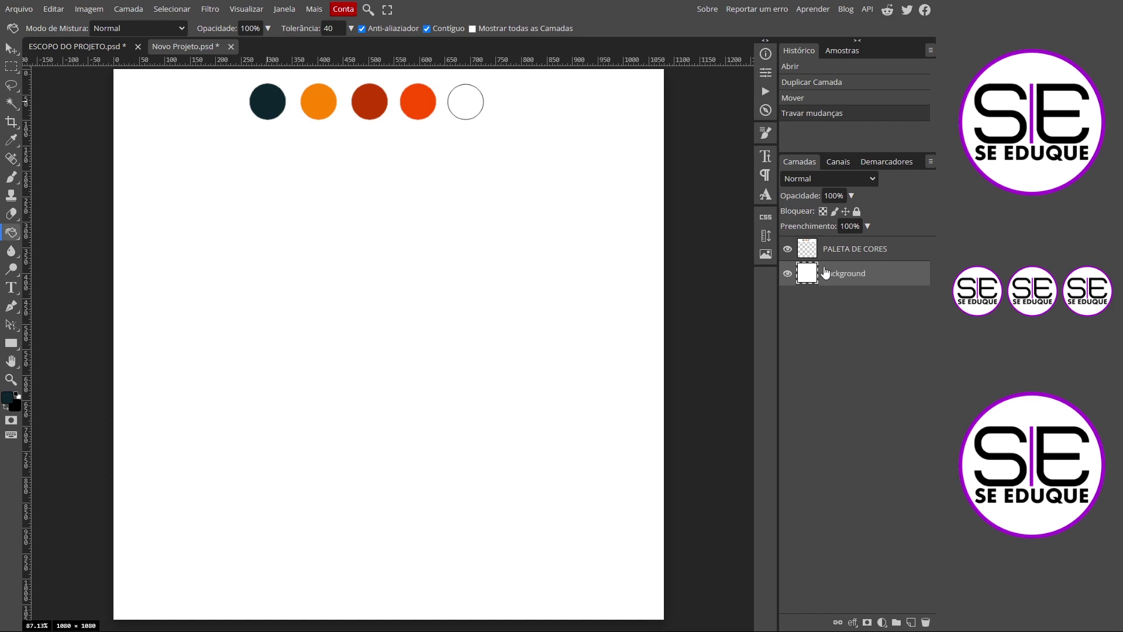
click(432, 268)
click(788, 248)
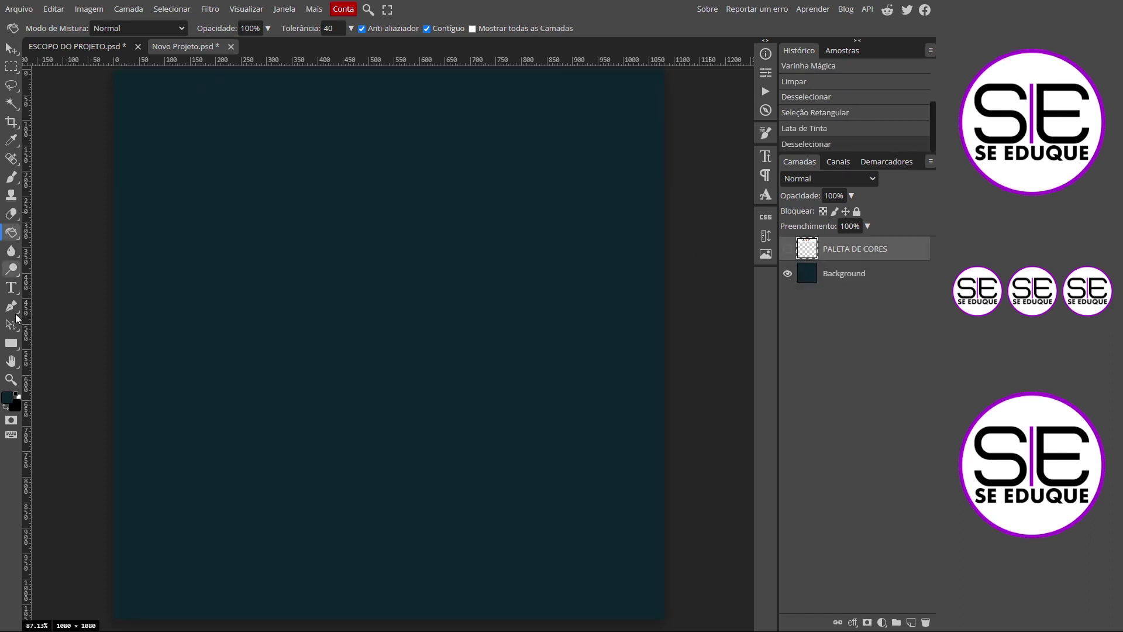
click(788, 249)
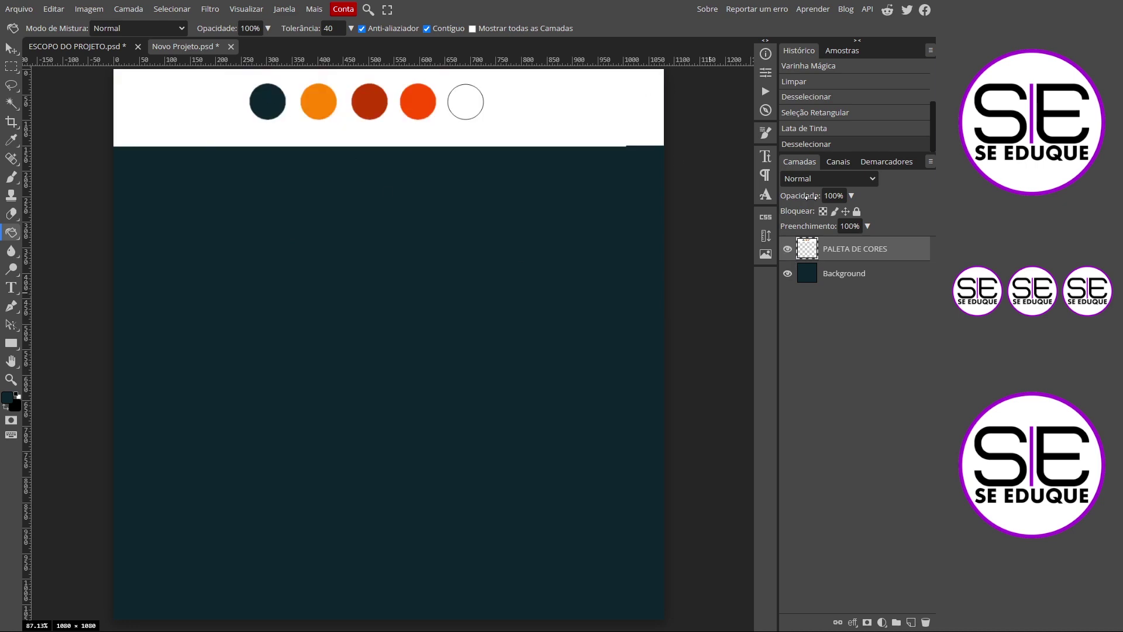
click(787, 248)
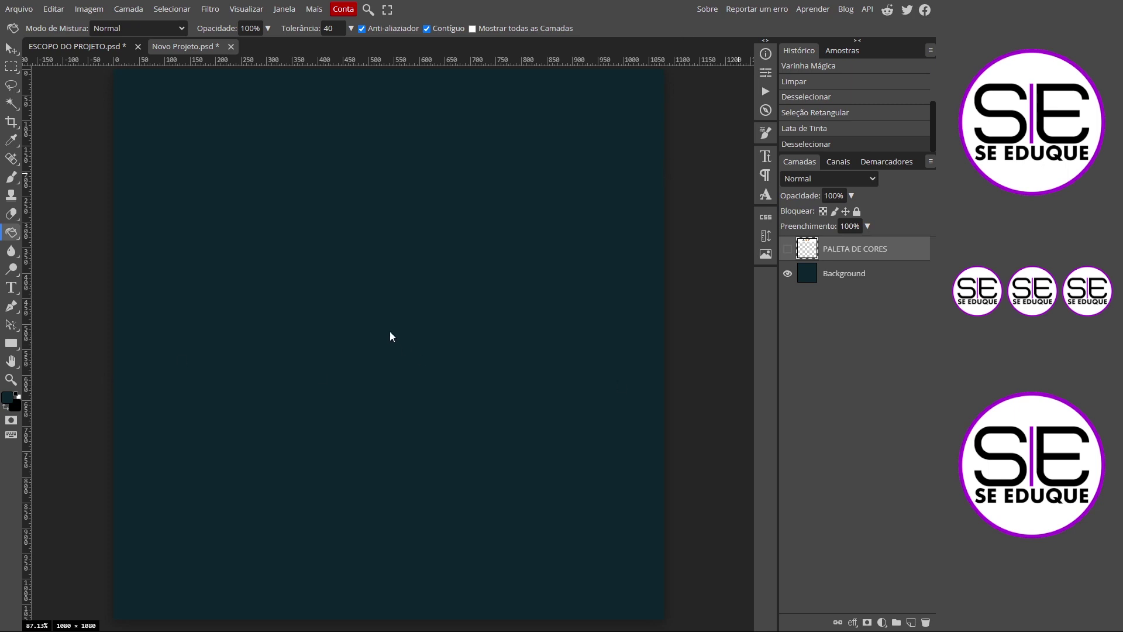
- Set the Pen tool to Shape mode with fill ff8500 sampled from the palette's orange swatch, leaving the palette hidden
click(787, 249)
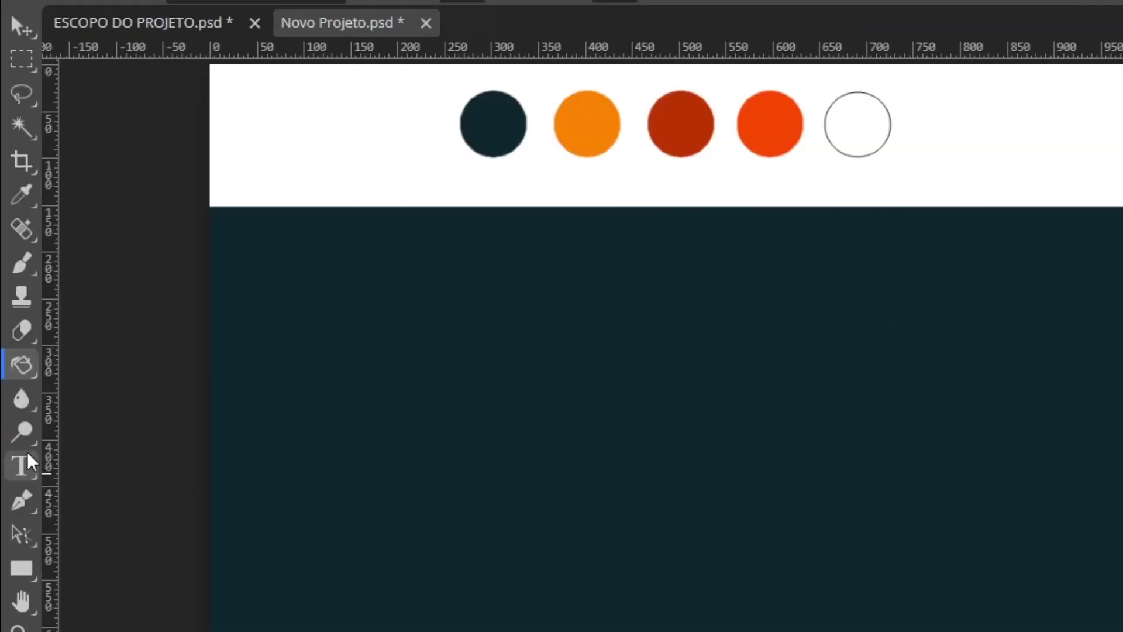
click(11, 306)
click(115, 502)
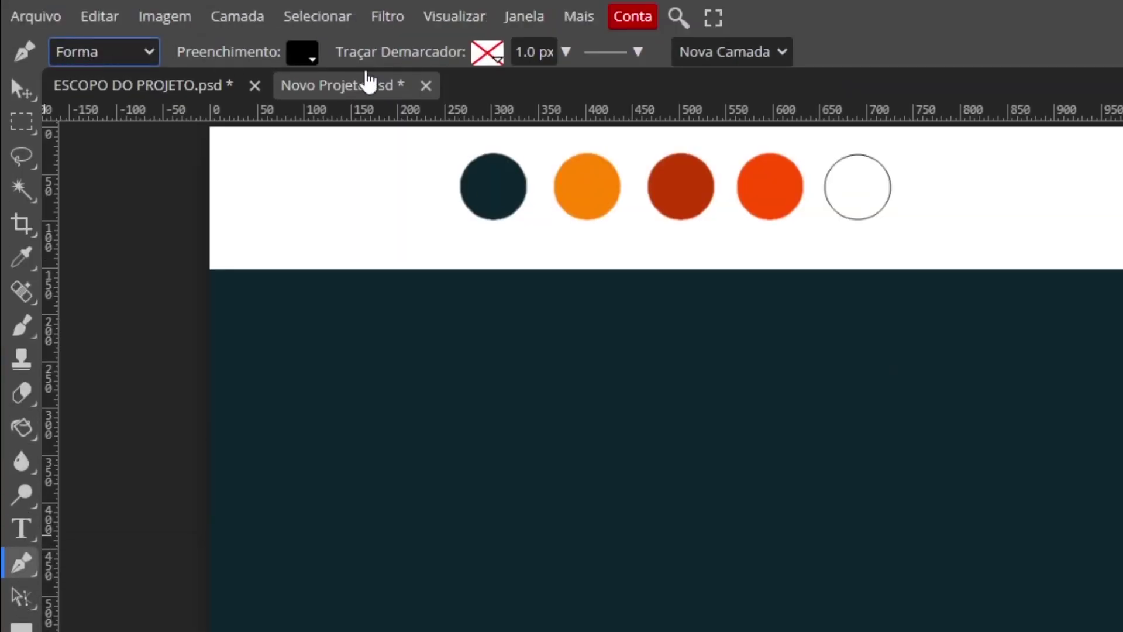
click(303, 56)
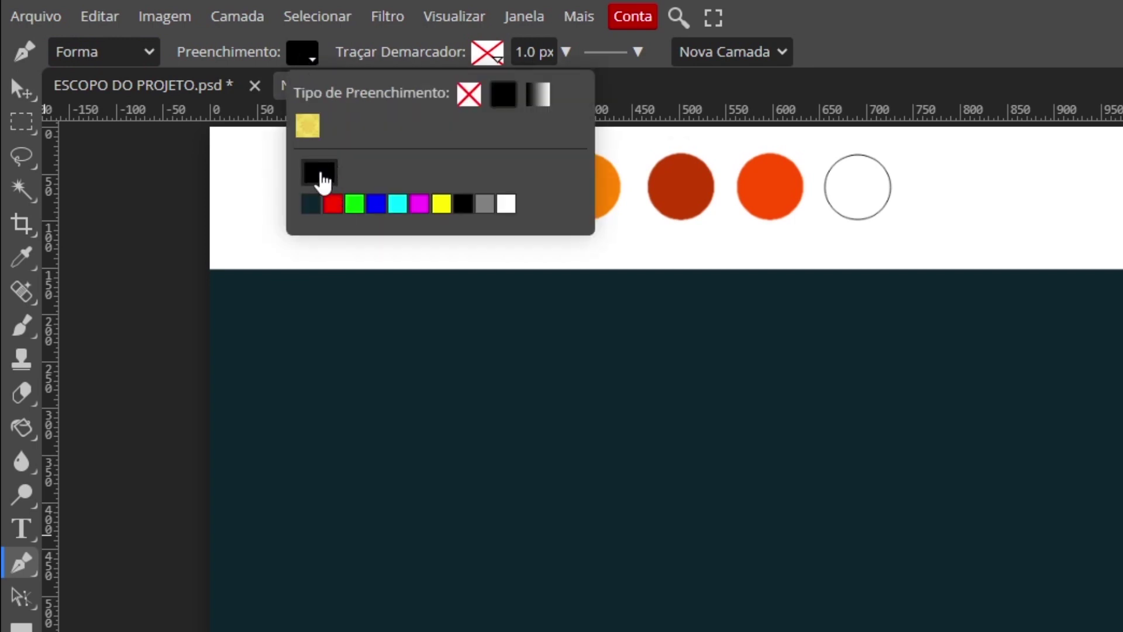
click(321, 176)
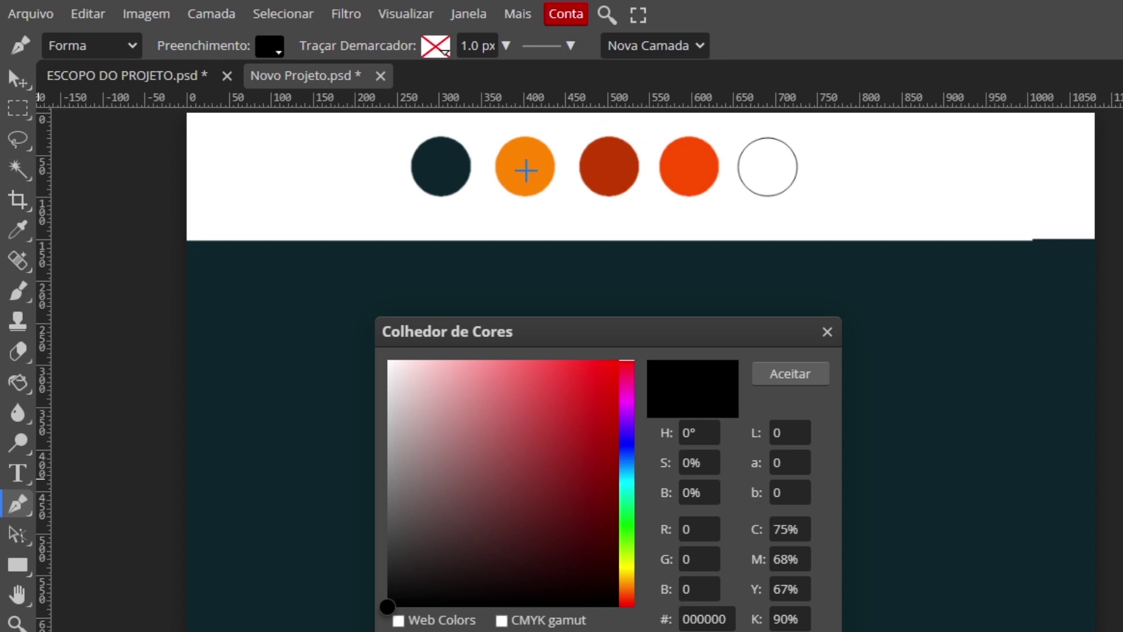
click(528, 171)
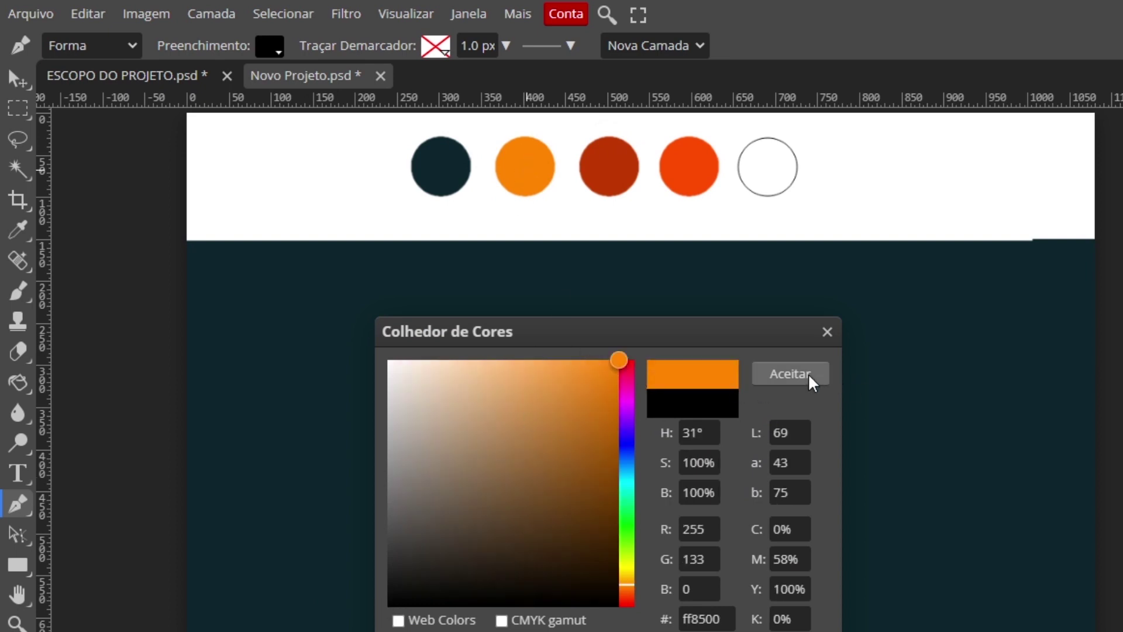
click(790, 374)
click(788, 248)
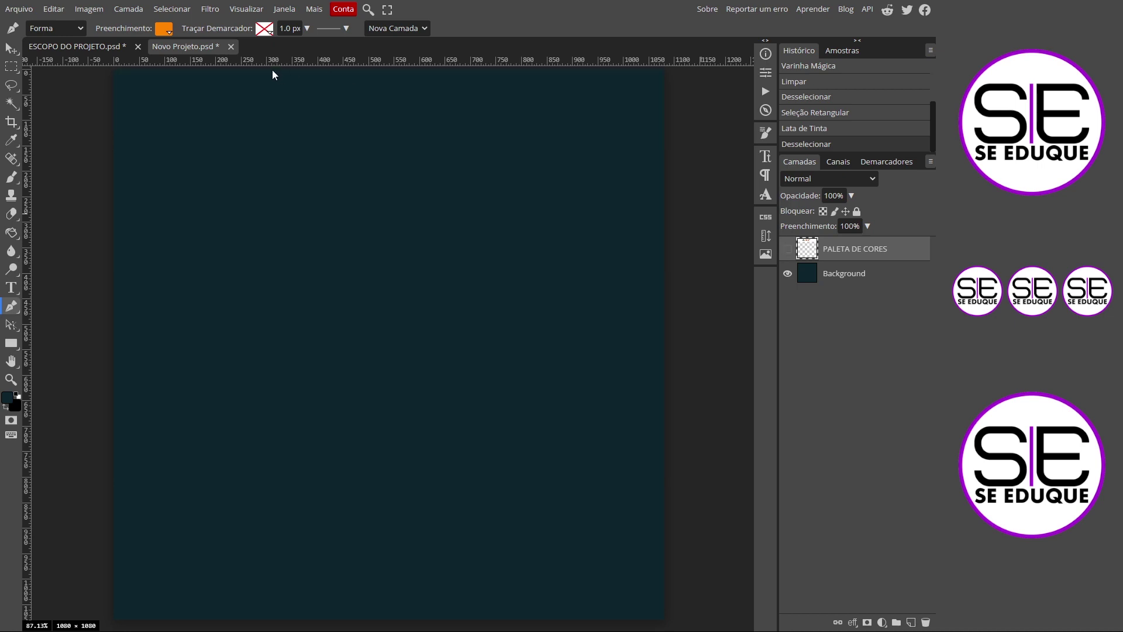
- Draw a closed orange triangle over the canvas's upper-right corner, from about x 370 px on the upper edge to about y 640 px on the right
scroll(353, 205, down, 2)
scroll(353, 206, down, 1)
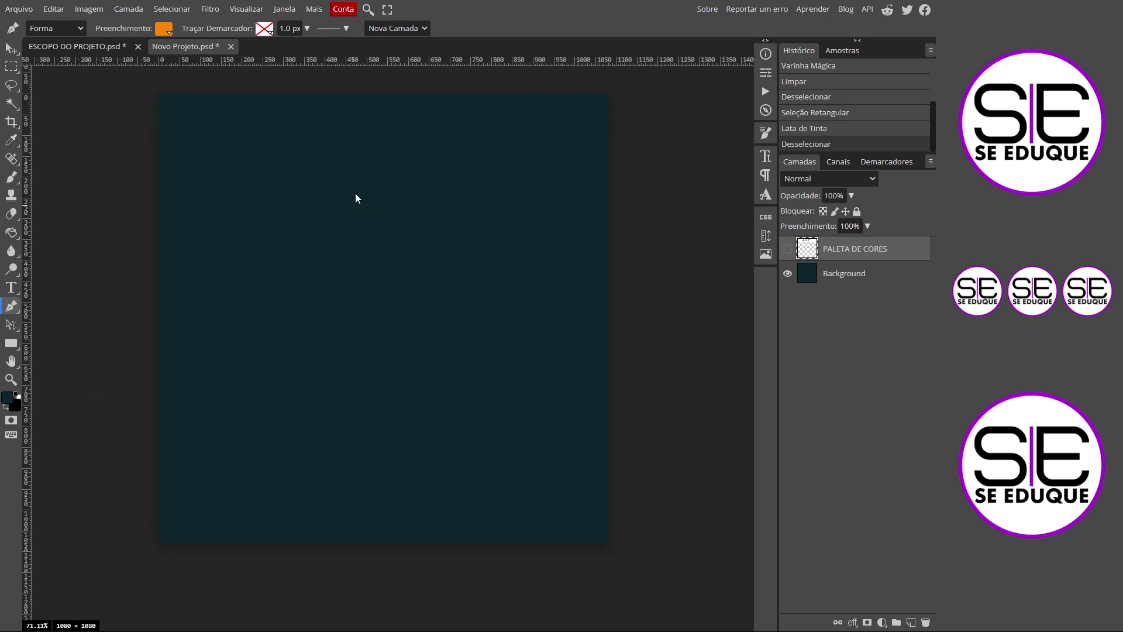
click(313, 91)
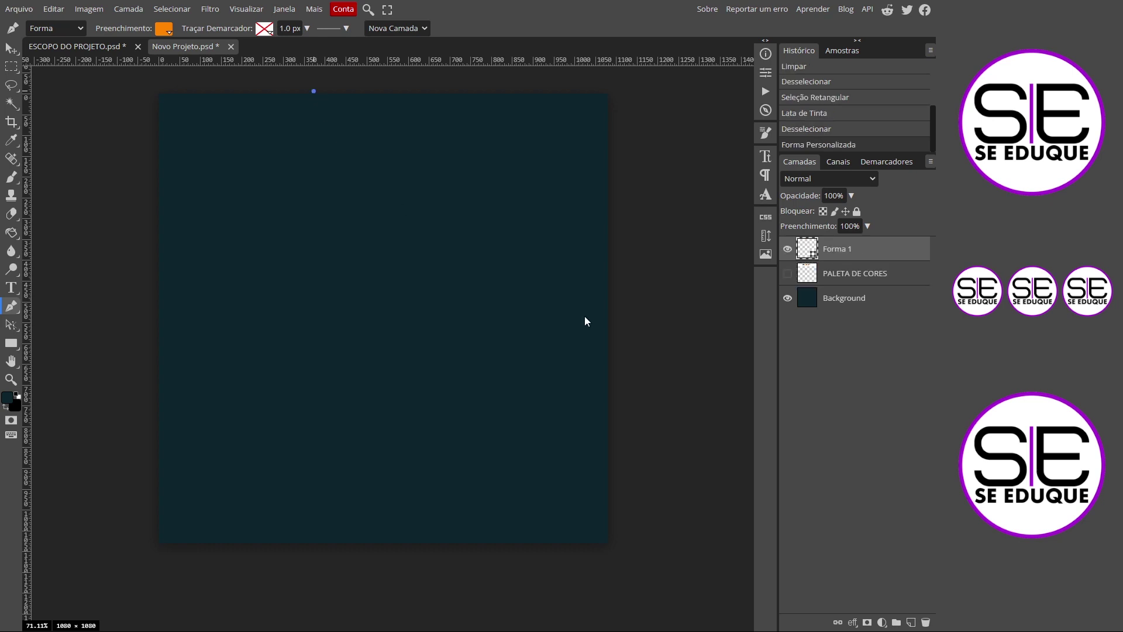
click(620, 359)
click(624, 82)
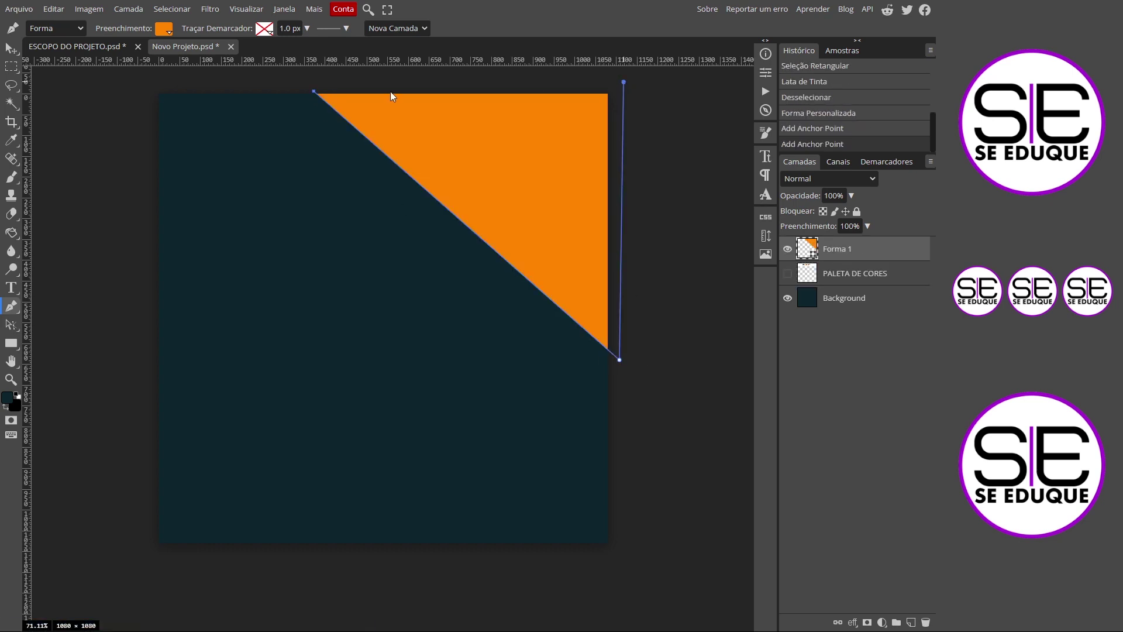
click(314, 91)
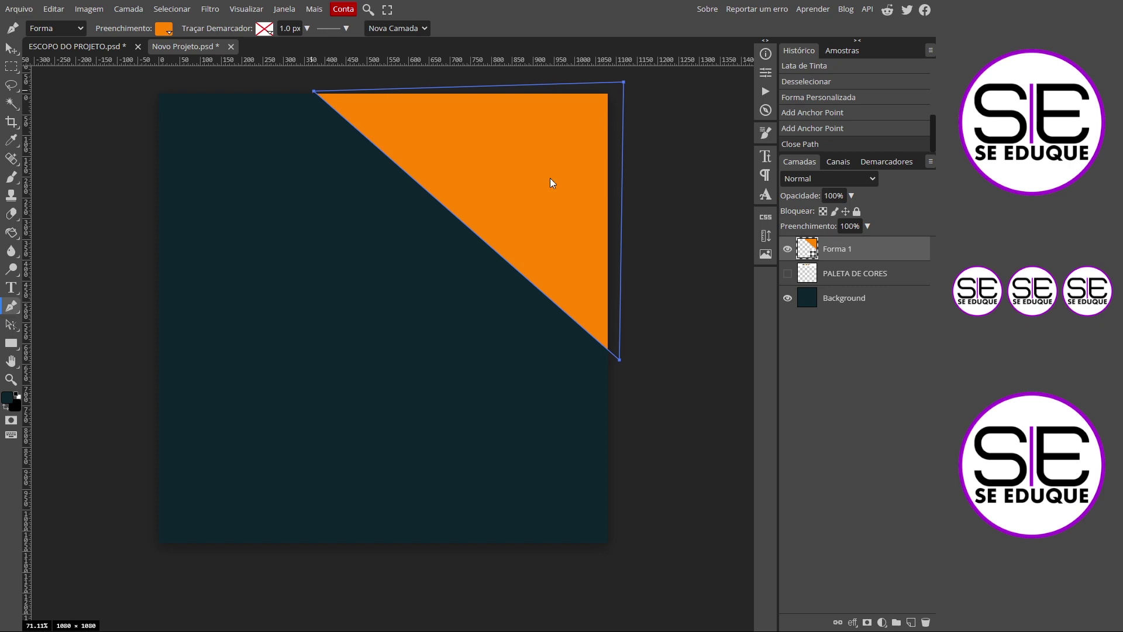
- Adjust the orange triangle with Direct Selection, lowering its bottom anchor to about y 780 px and levelling its upper-right anchor with the upper-left one
click(11, 325)
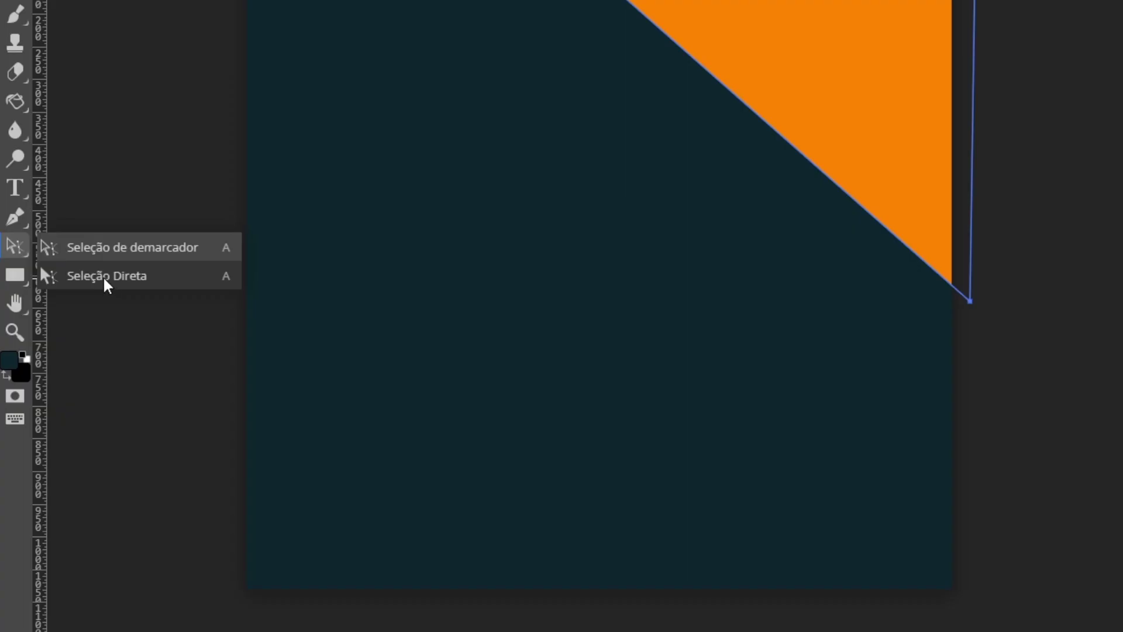
click(102, 275)
drag(971, 302, 970, 351)
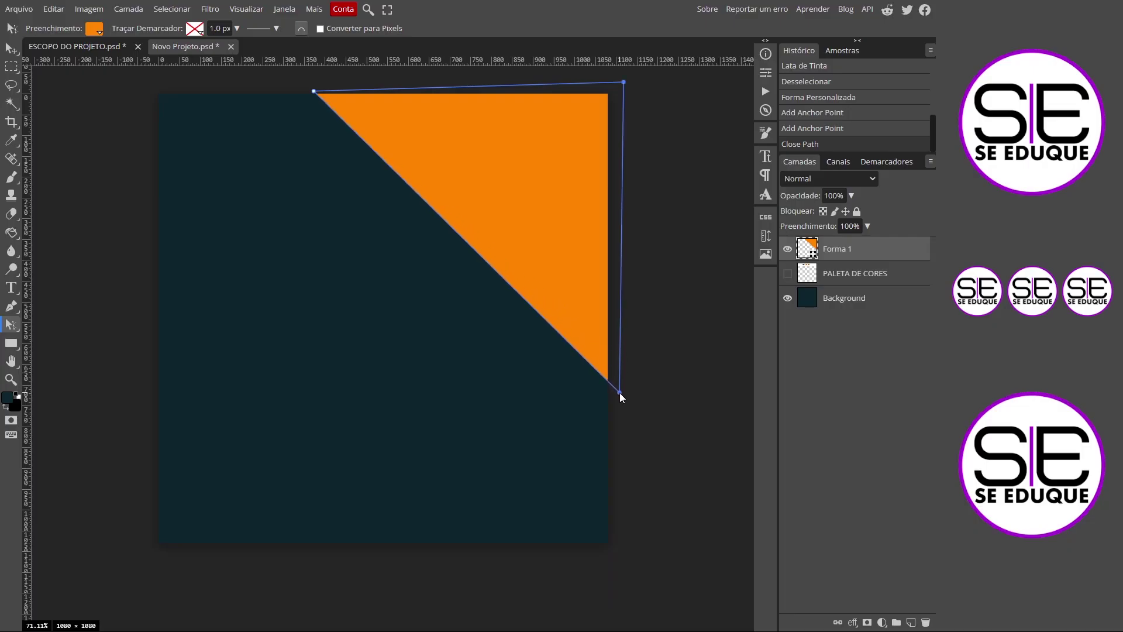
drag(620, 392, 619, 419)
drag(623, 85, 621, 90)
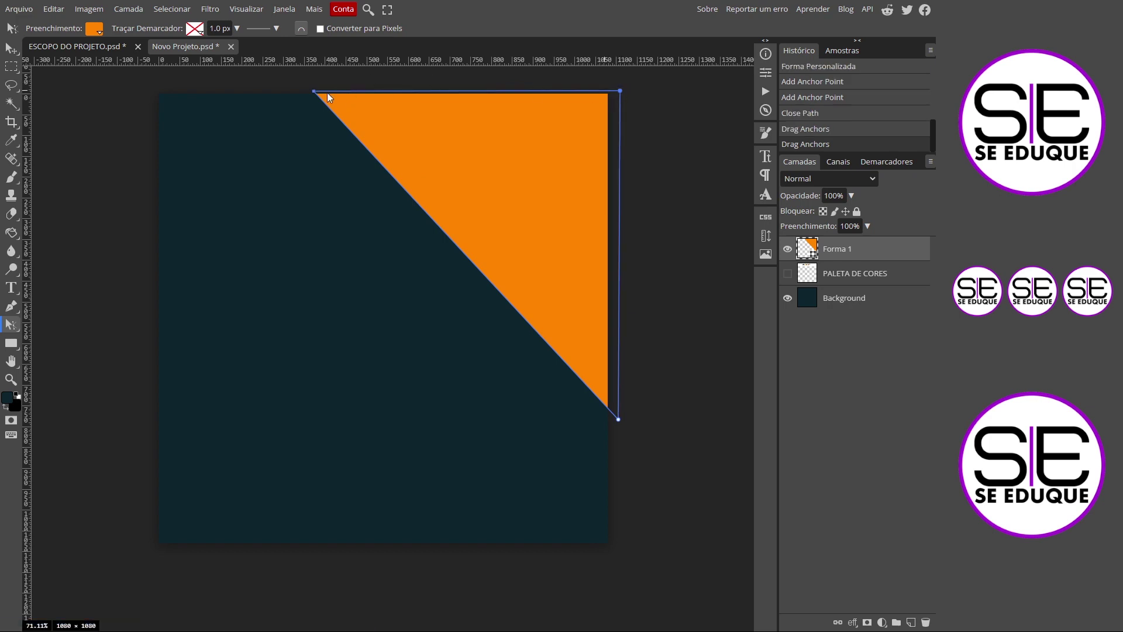
- Move the orange triangle's upper-left anchor to about x 330 px, and show the PALETA DE CORES layer, placing it above Forma 1
drag(314, 92, 296, 91)
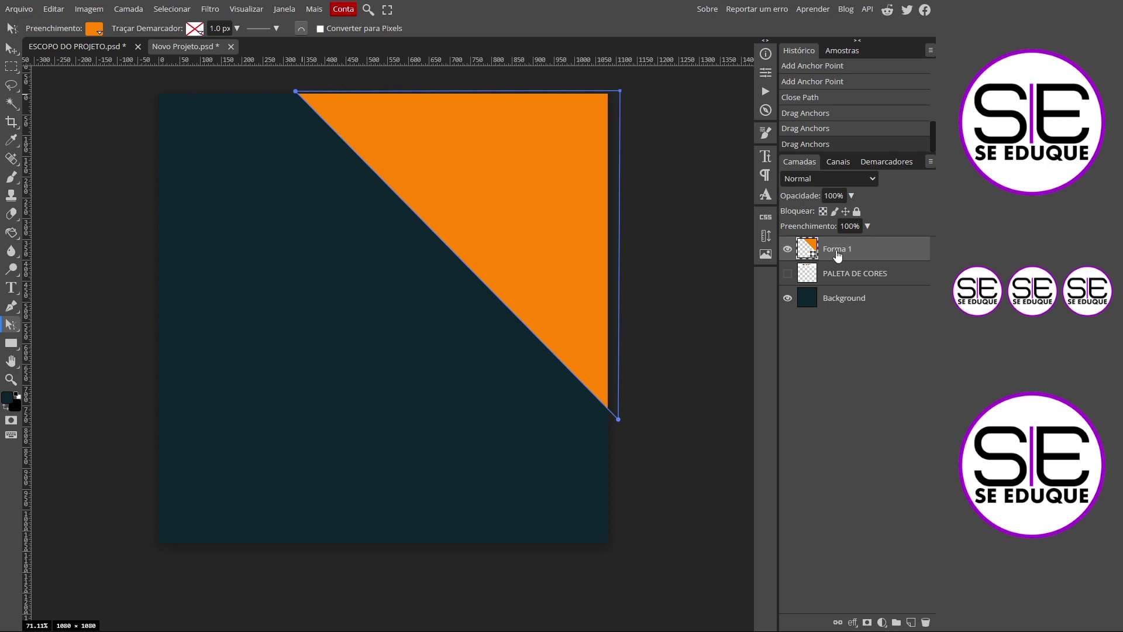
click(839, 304)
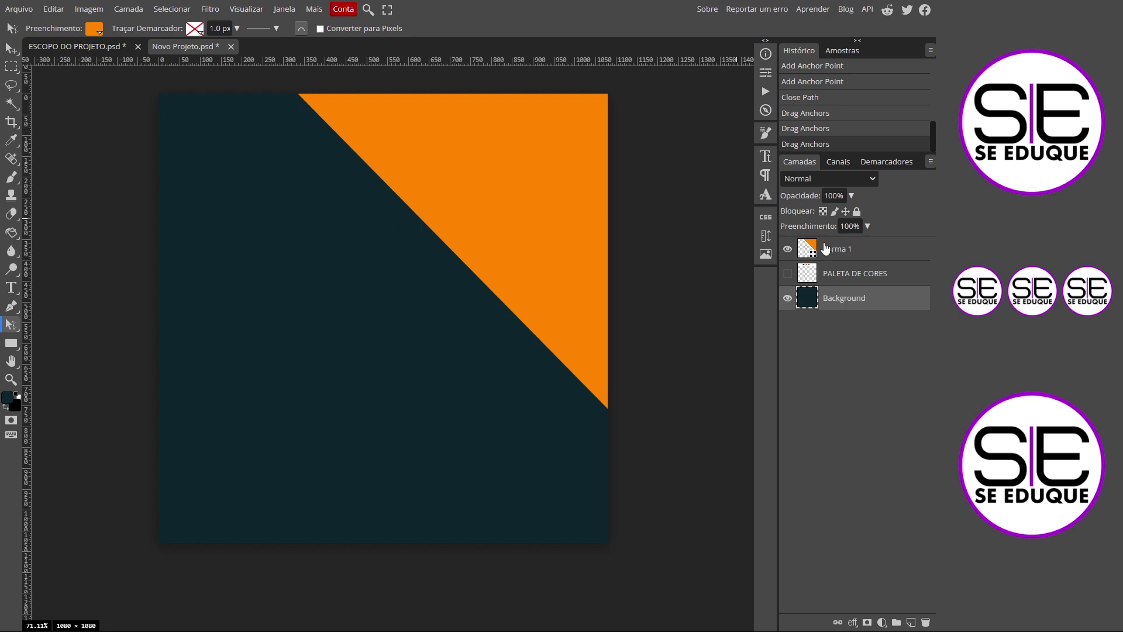
click(787, 273)
drag(848, 273, 864, 241)
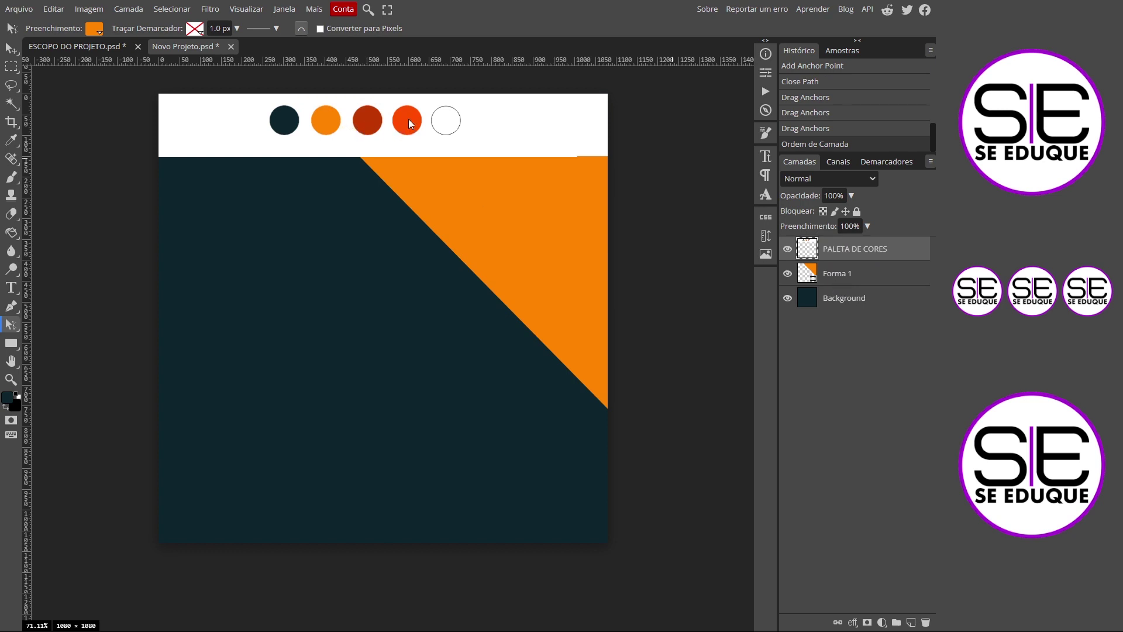
- Try to start a new Pen shape with fill ff4e00 sampled from the palette's red-orange swatch
click(10, 309)
click(162, 30)
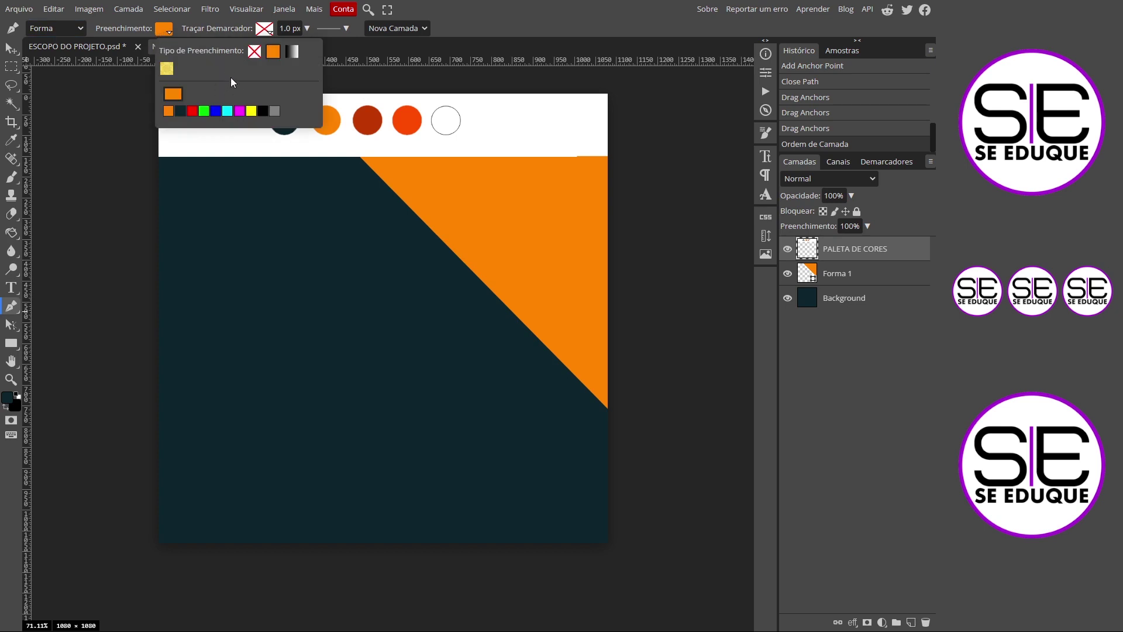
click(173, 93)
click(406, 120)
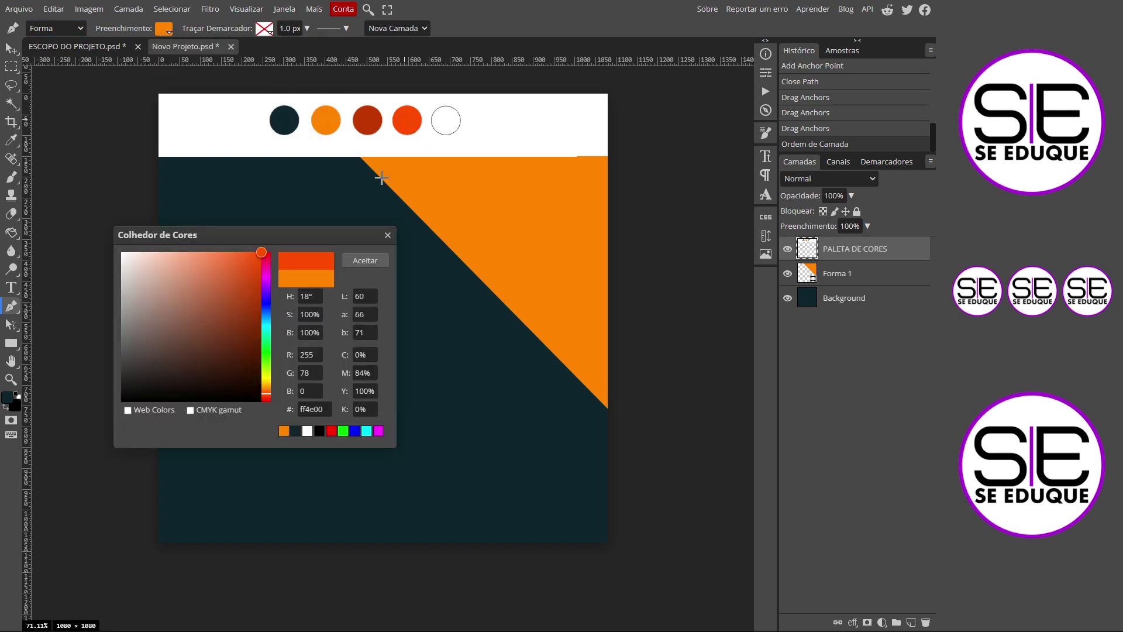
click(365, 260)
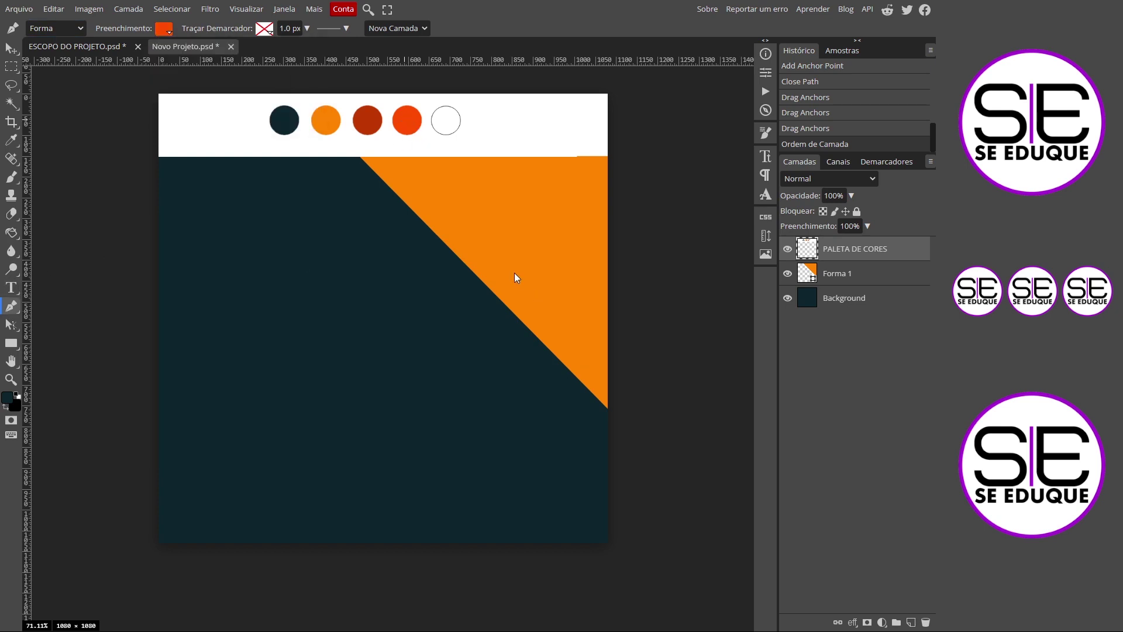
click(472, 268)
click(818, 299)
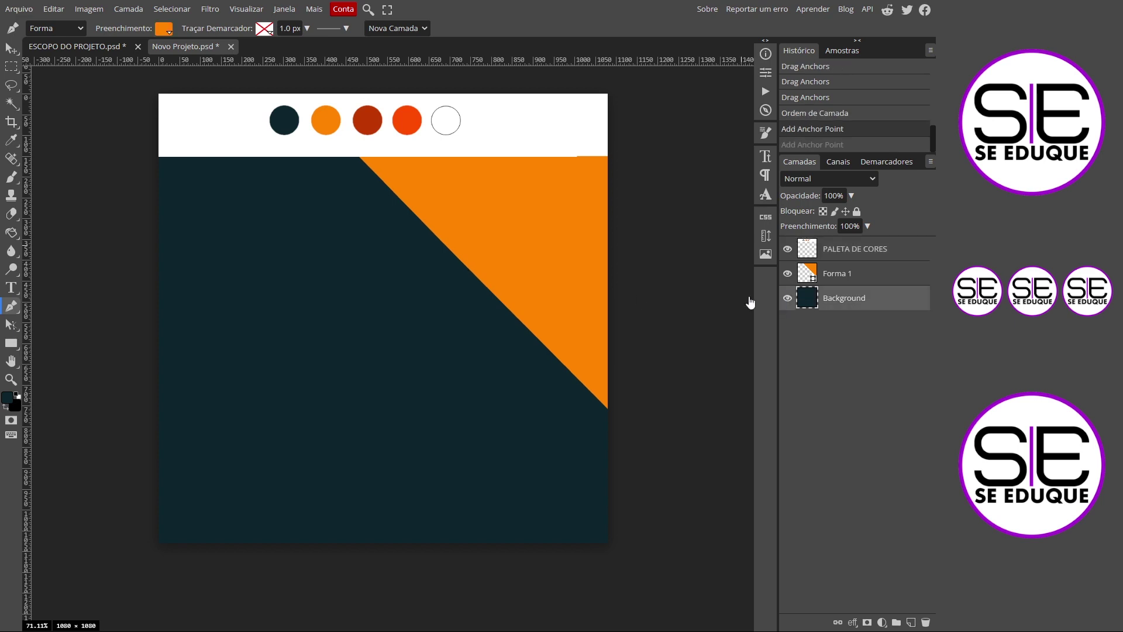
click(825, 276)
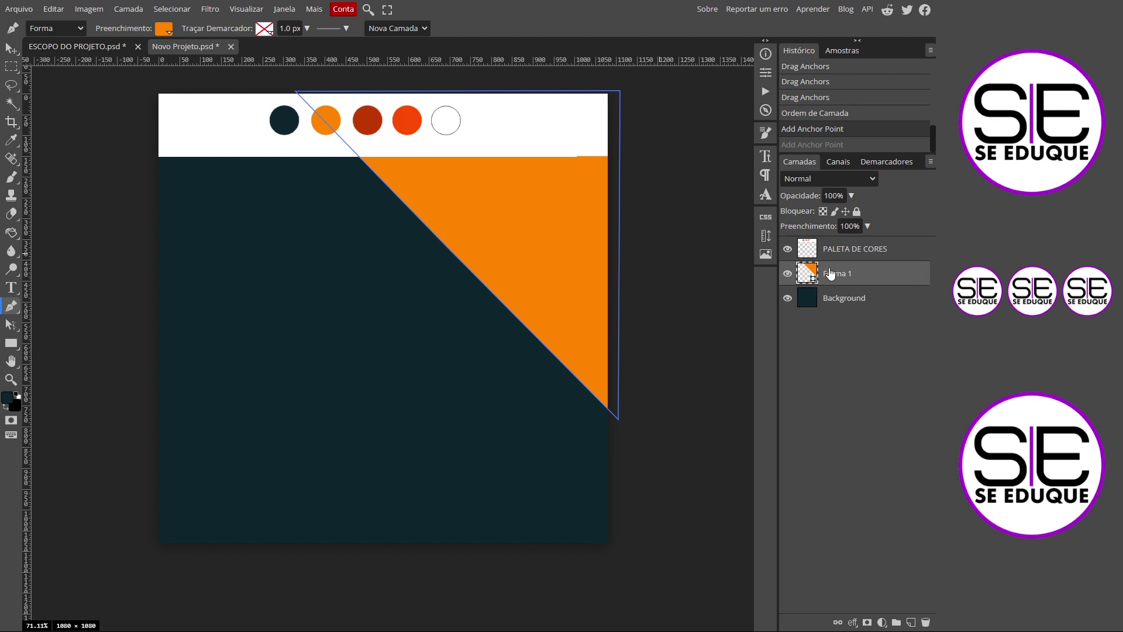
- Hide the palette and draw a closed four-sided shape above Background, from the triangle's diagonal at about (680, 365) px past the lower-right corner
click(828, 300)
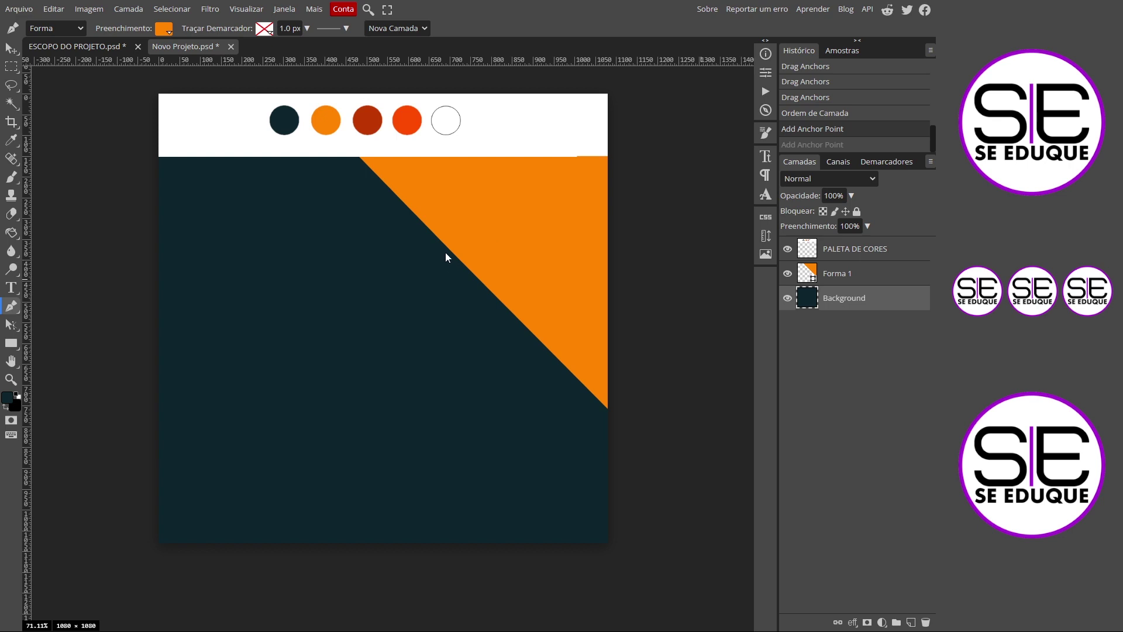
click(788, 249)
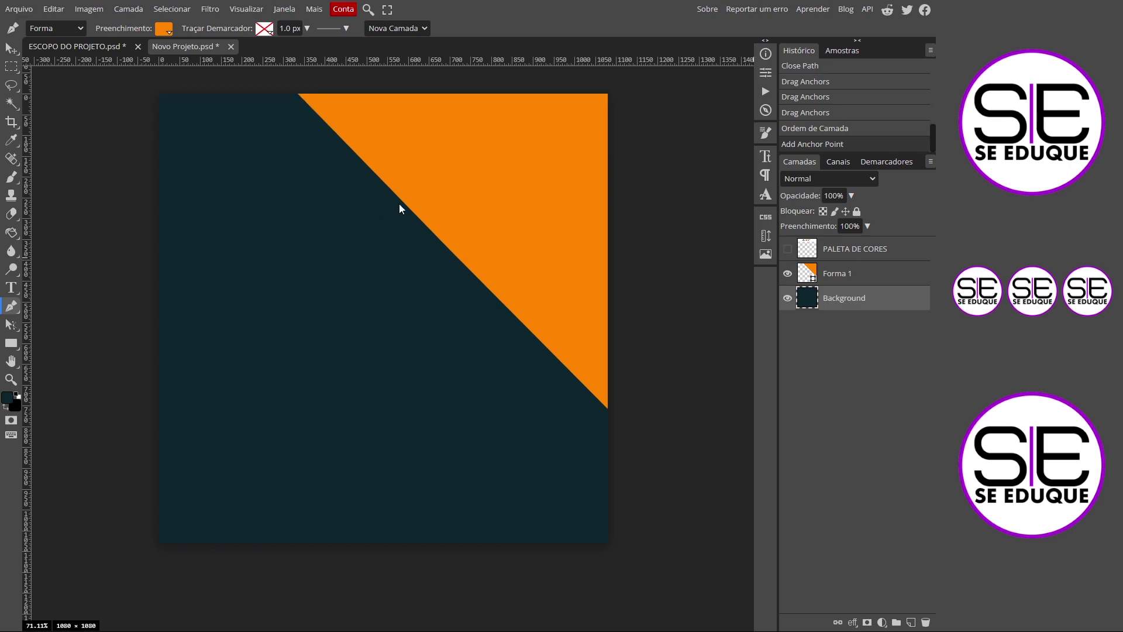
click(442, 245)
click(313, 555)
click(655, 572)
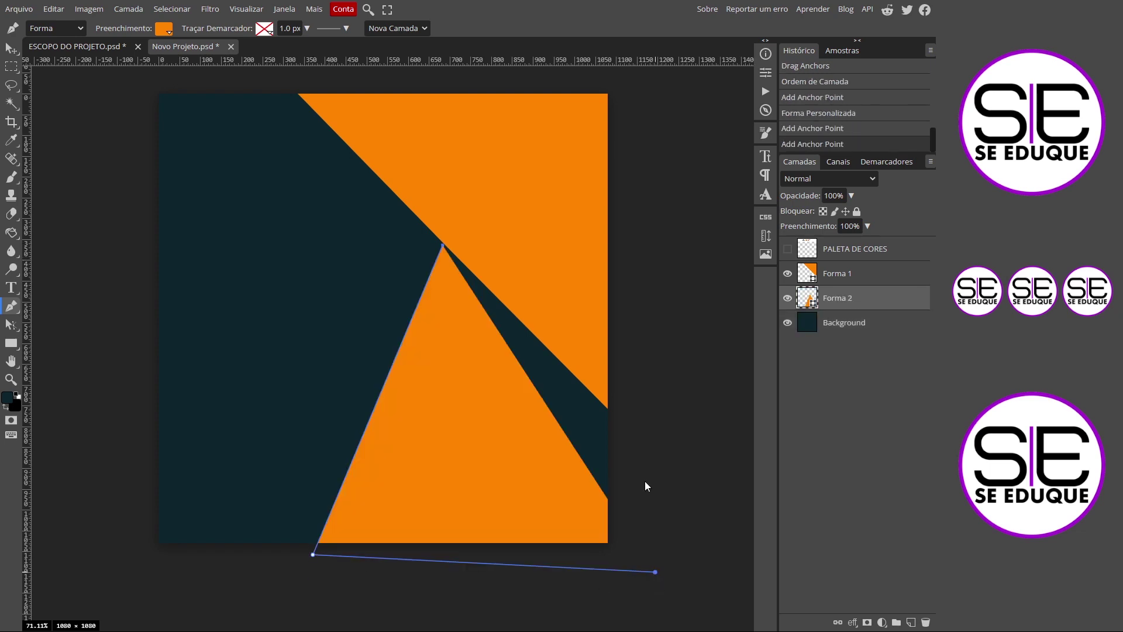
click(625, 413)
click(443, 245)
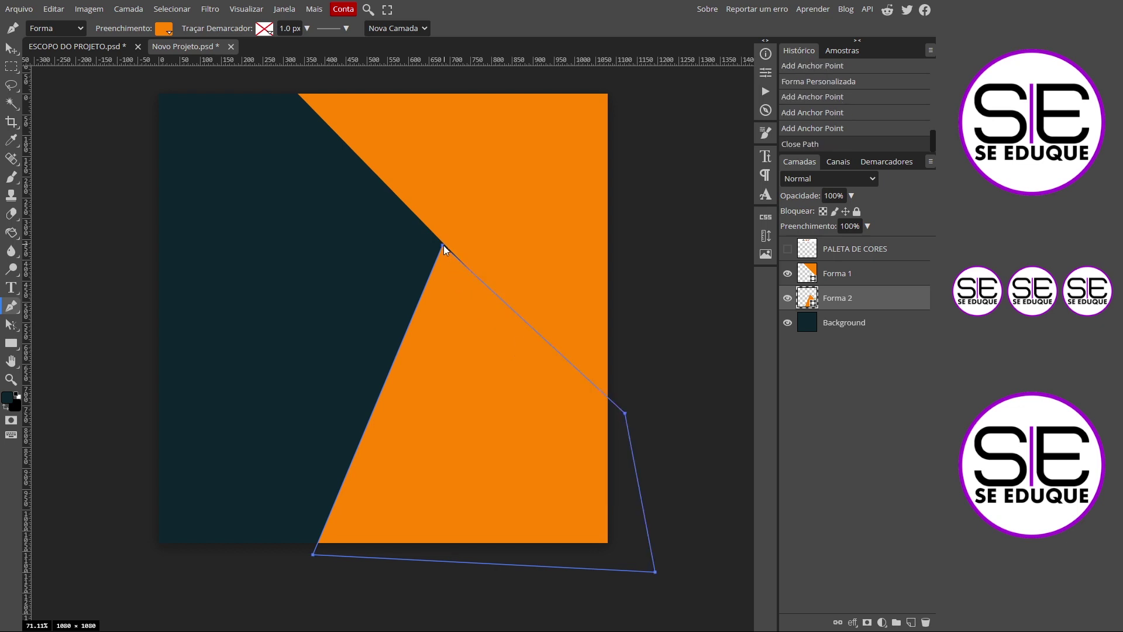
- Nudge the new shape's top anchor slightly up under the orange triangle's diagonal edge with Direct Selection
click(10, 324)
click(87, 343)
drag(442, 244, 444, 241)
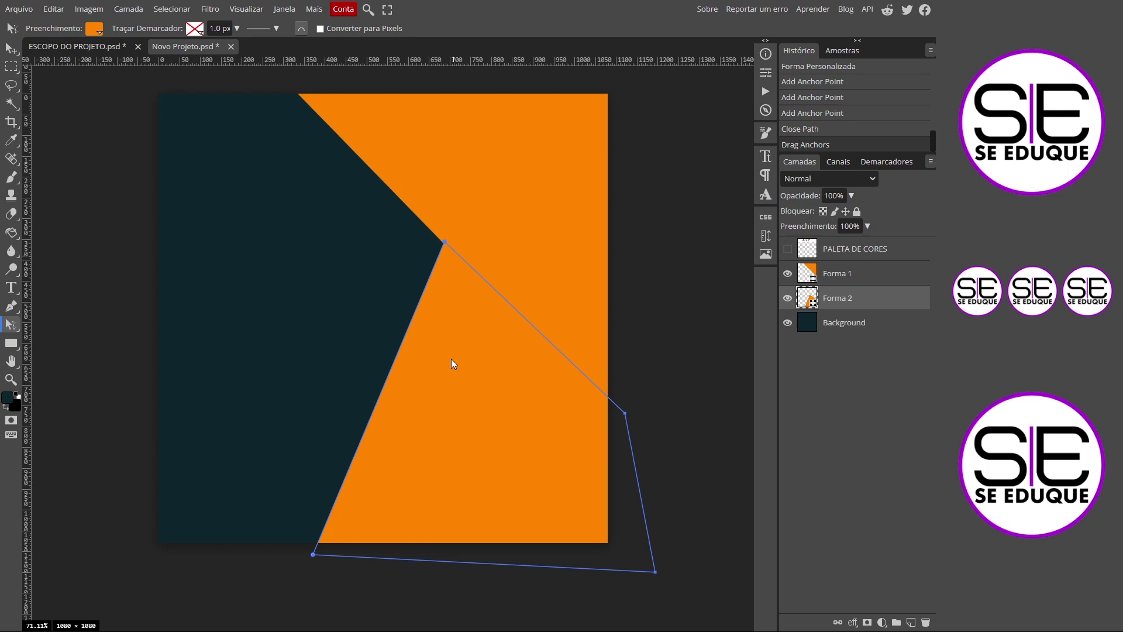
- Show the palette layer and change Forma 2's fill to ff4e00 sampled from the red-orange swatch
click(787, 250)
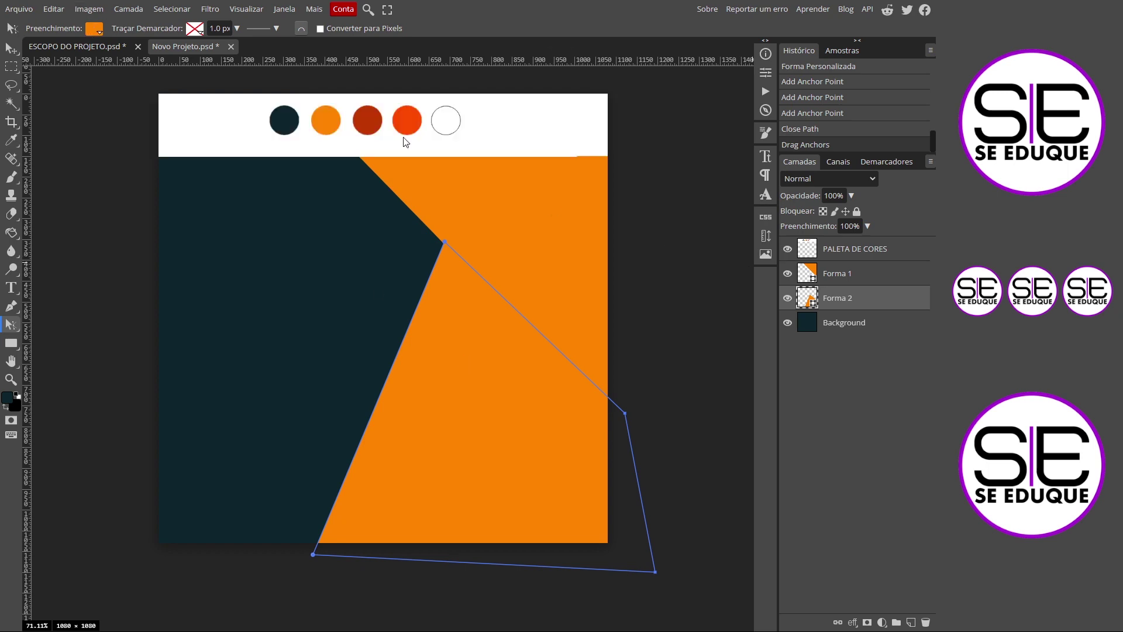
click(93, 30)
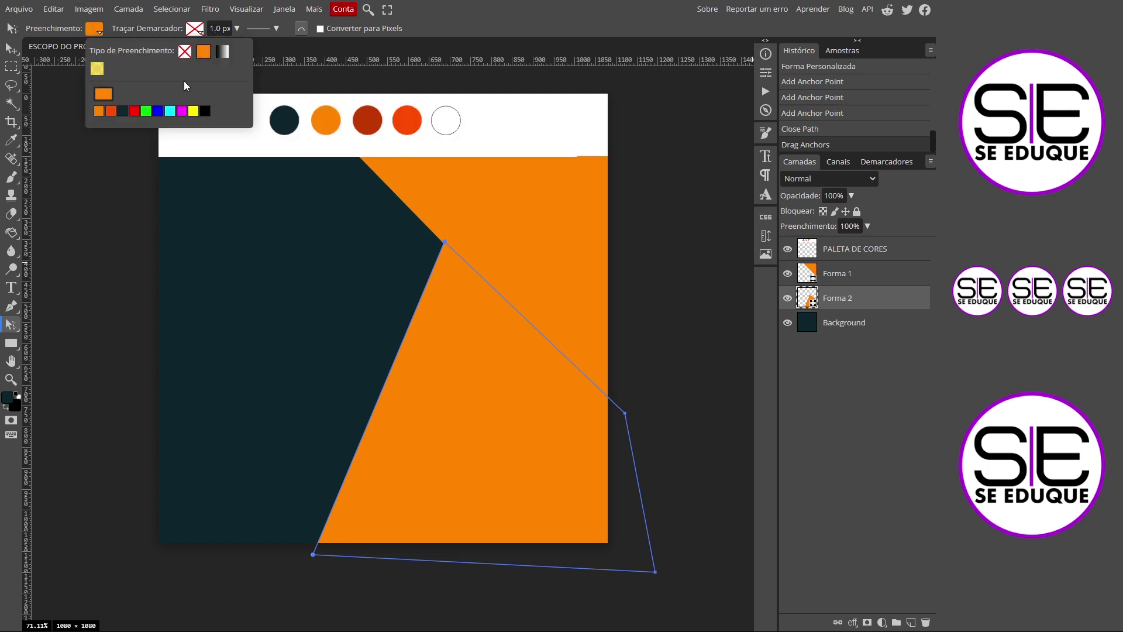
click(98, 98)
click(403, 120)
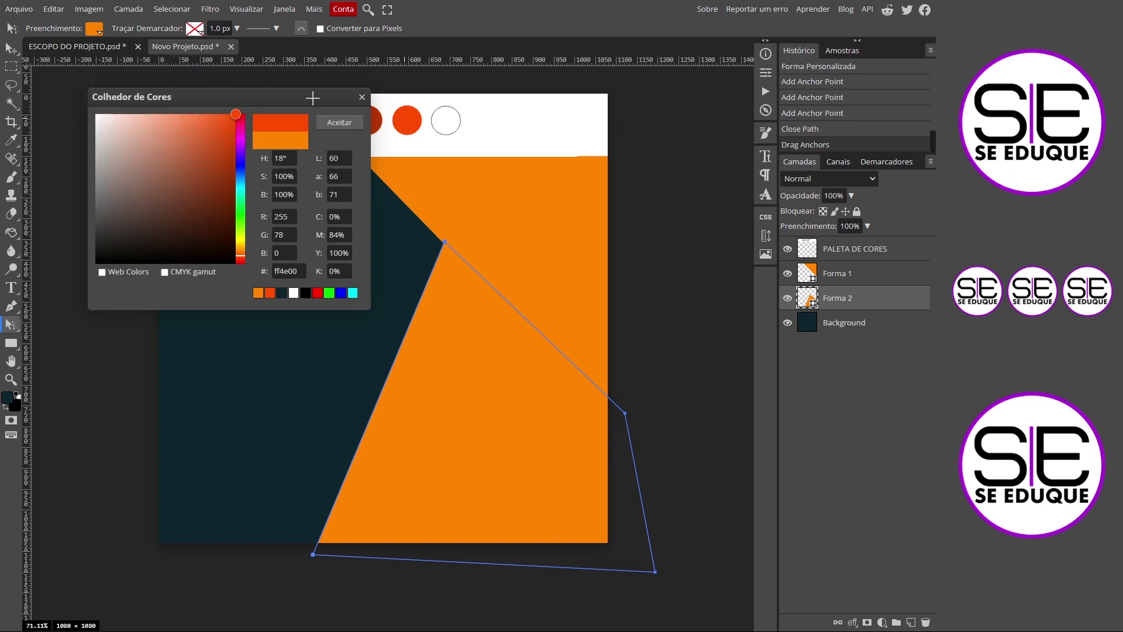
click(339, 122)
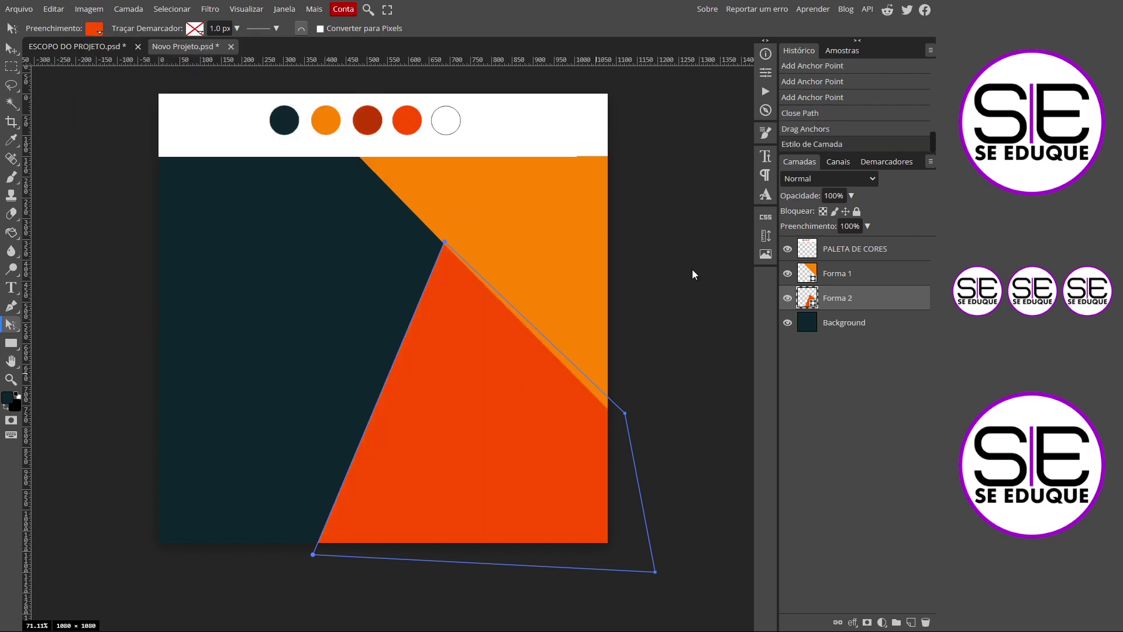
- Draw a closed four-sided Pen shape above Background in the lower-right area, with its left point at about (450, 825) px
click(828, 326)
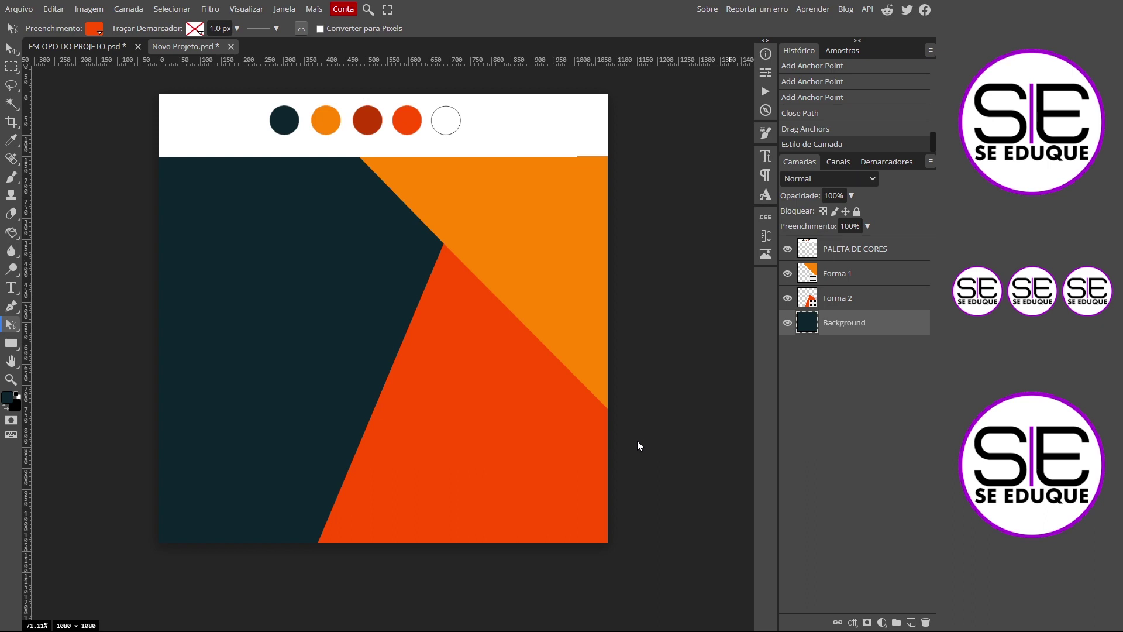
key(p)
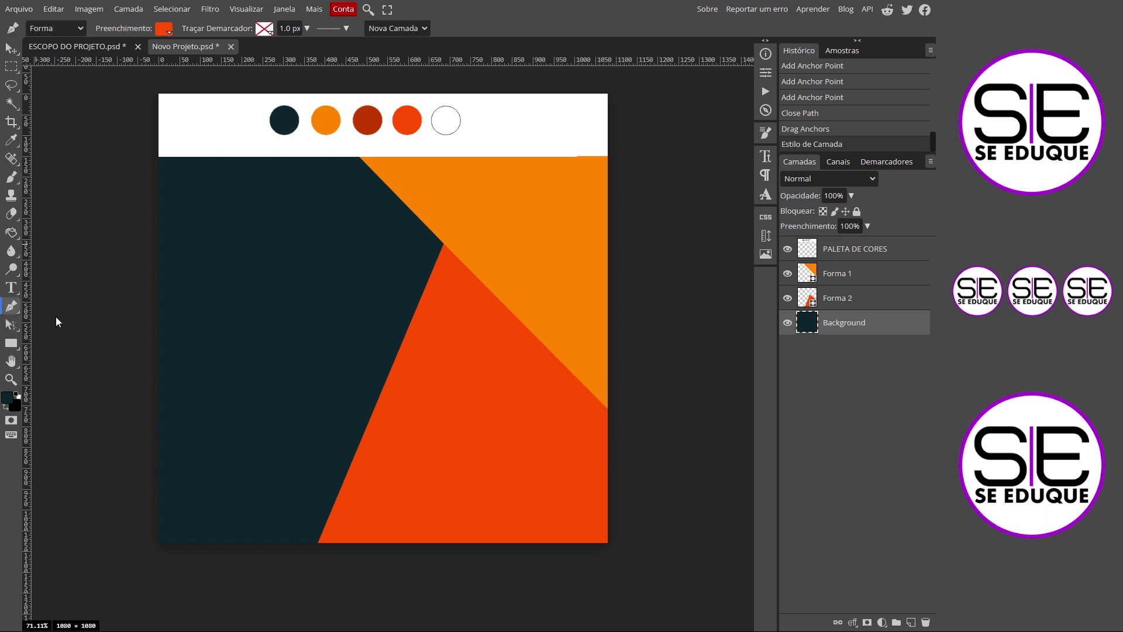
click(613, 405)
click(346, 437)
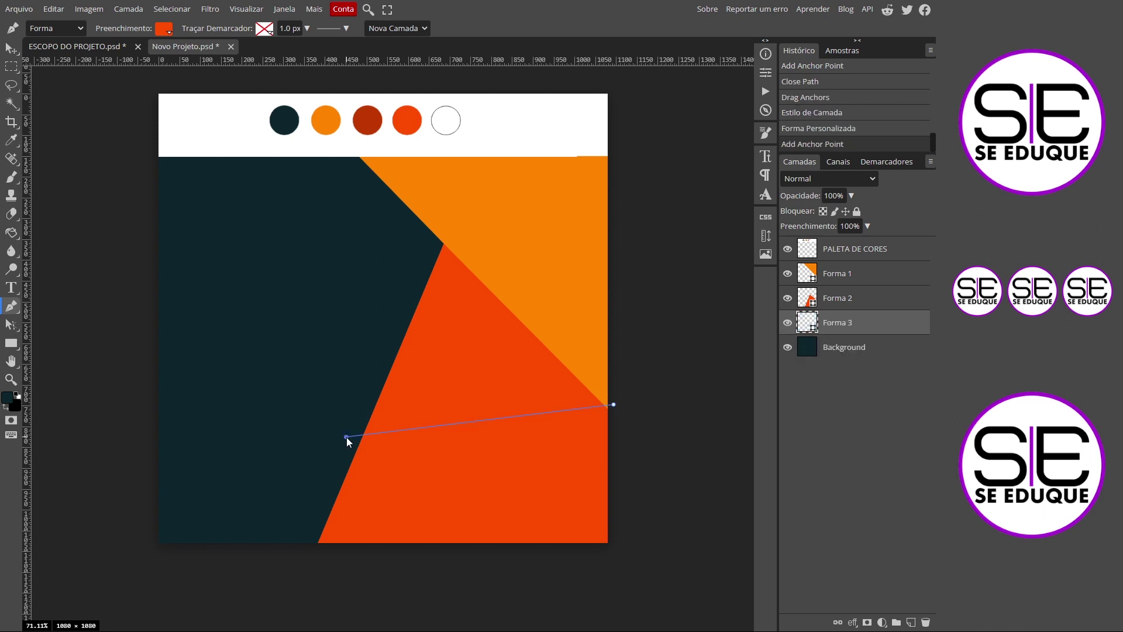
click(448, 568)
click(634, 564)
click(613, 405)
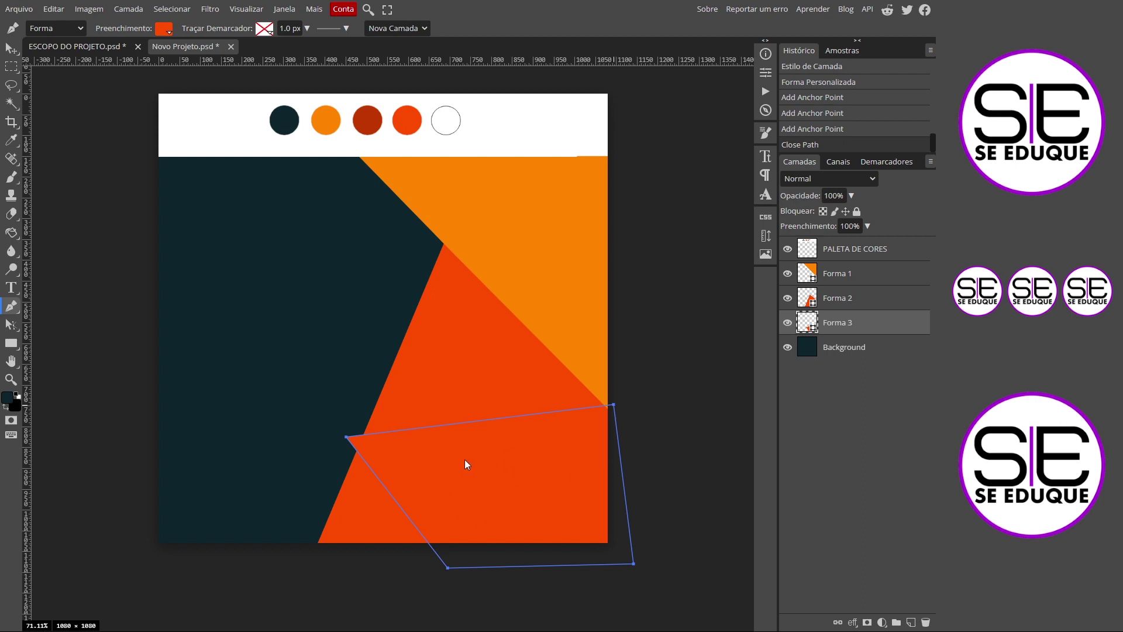
- Set Forma 3's fill to c03901 sampled from the palette's dark red swatch
click(164, 29)
click(173, 94)
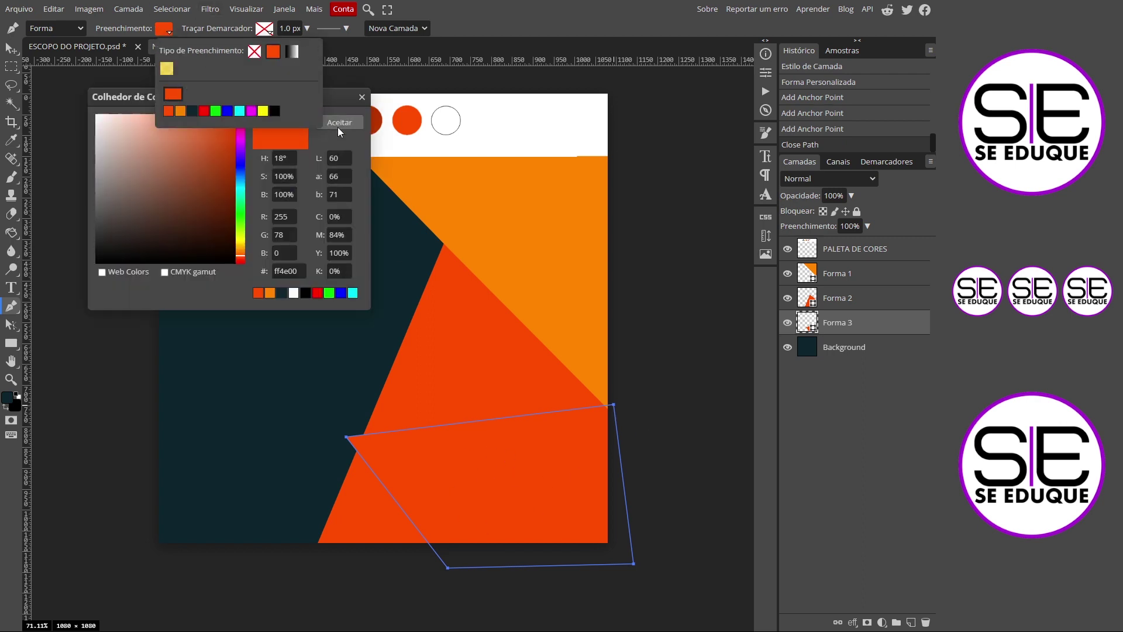
click(375, 121)
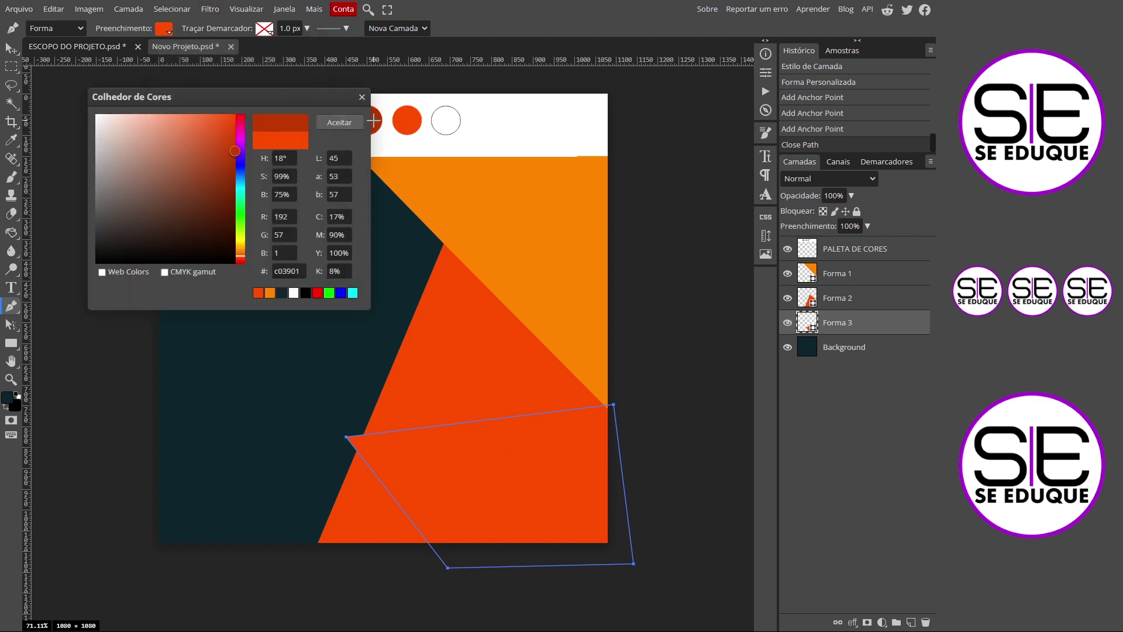
click(340, 122)
- Reorder the shape layers with Forma 3 highest, then Forma 2, then Forma 1 above Background, and hide the palette layer
drag(836, 323, 840, 267)
drag(840, 308, 840, 327)
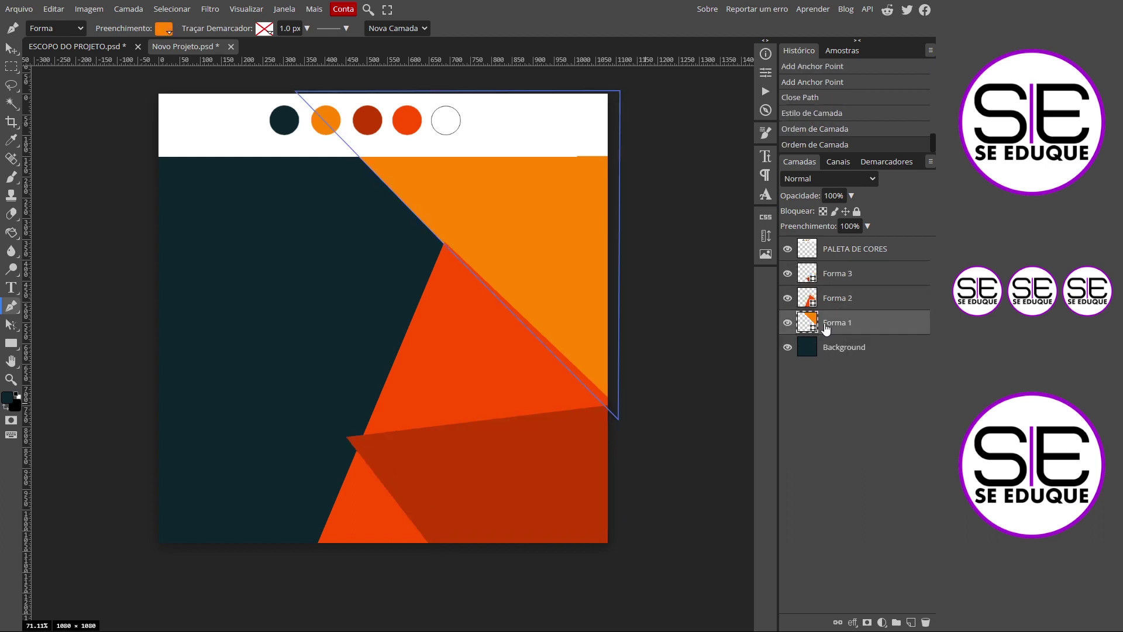
click(849, 350)
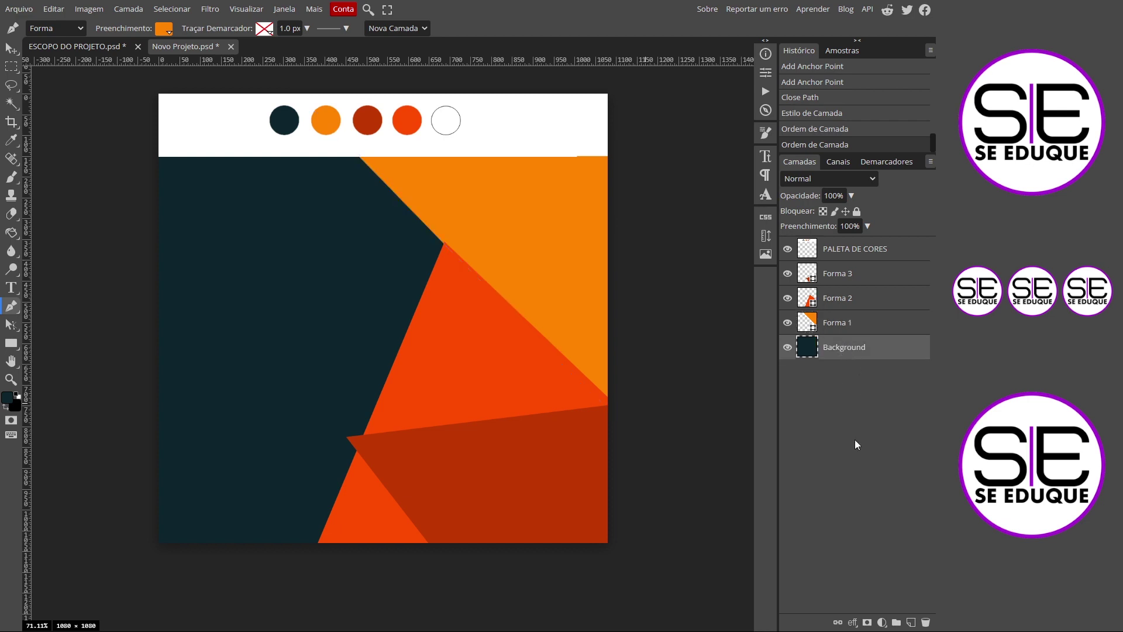
click(788, 249)
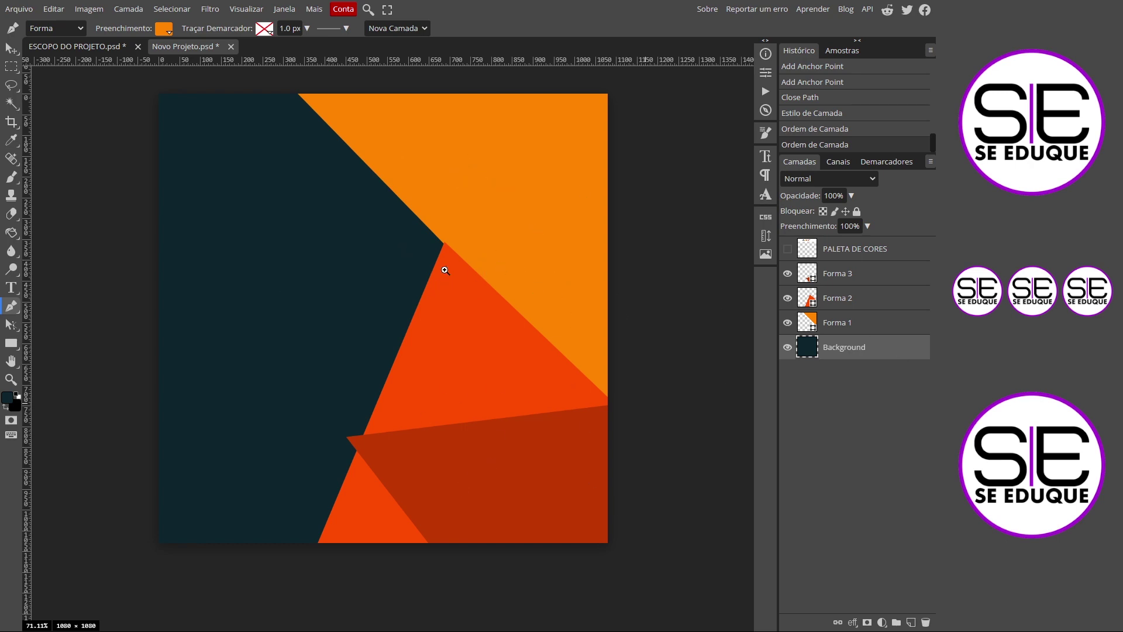
- Align Forma 2's top anchor with the orange triangle's diagonal edge using Direct Selection, and check the shapes' meeting point at the right canvas edge
scroll(447, 276, up, 5)
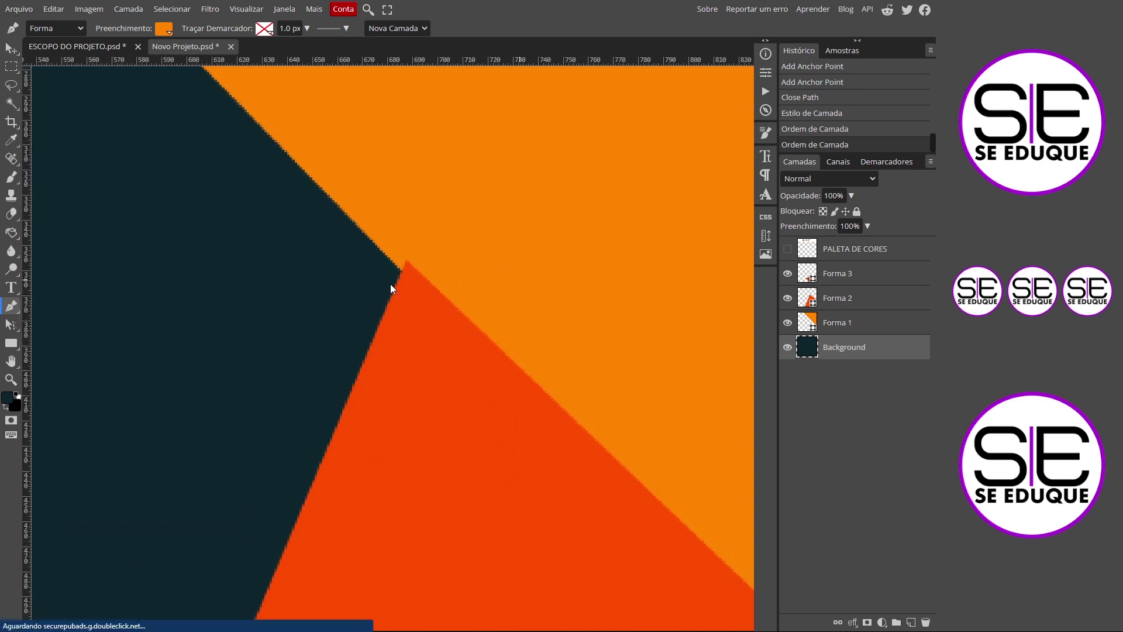
click(832, 300)
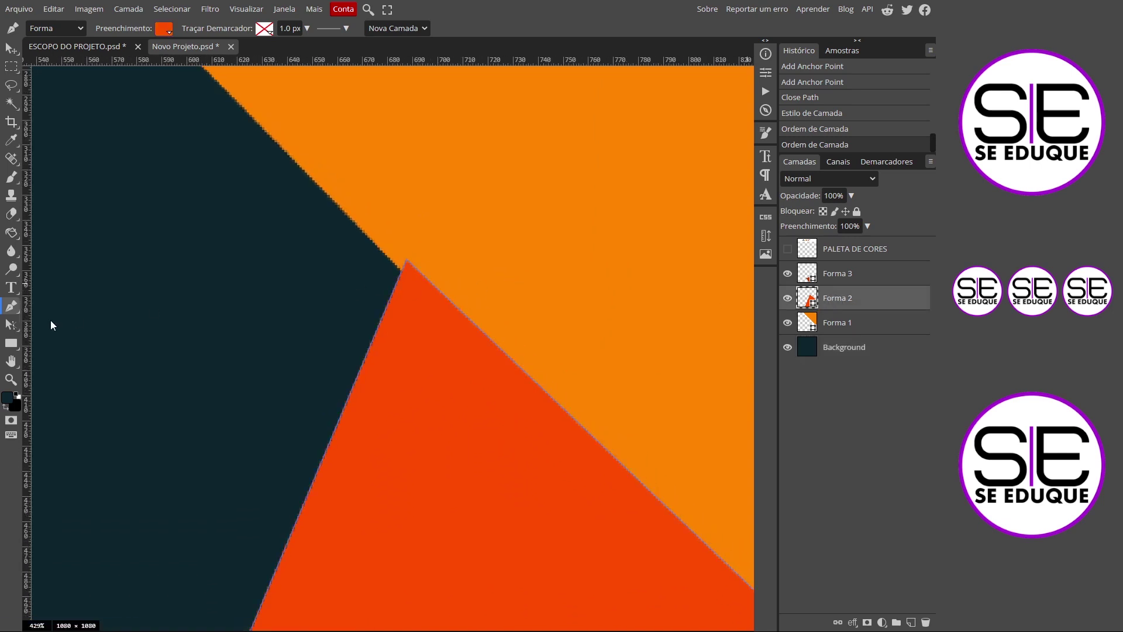
click(11, 325)
drag(404, 263, 398, 265)
drag(667, 528, 421, 171)
drag(705, 486, 370, 323)
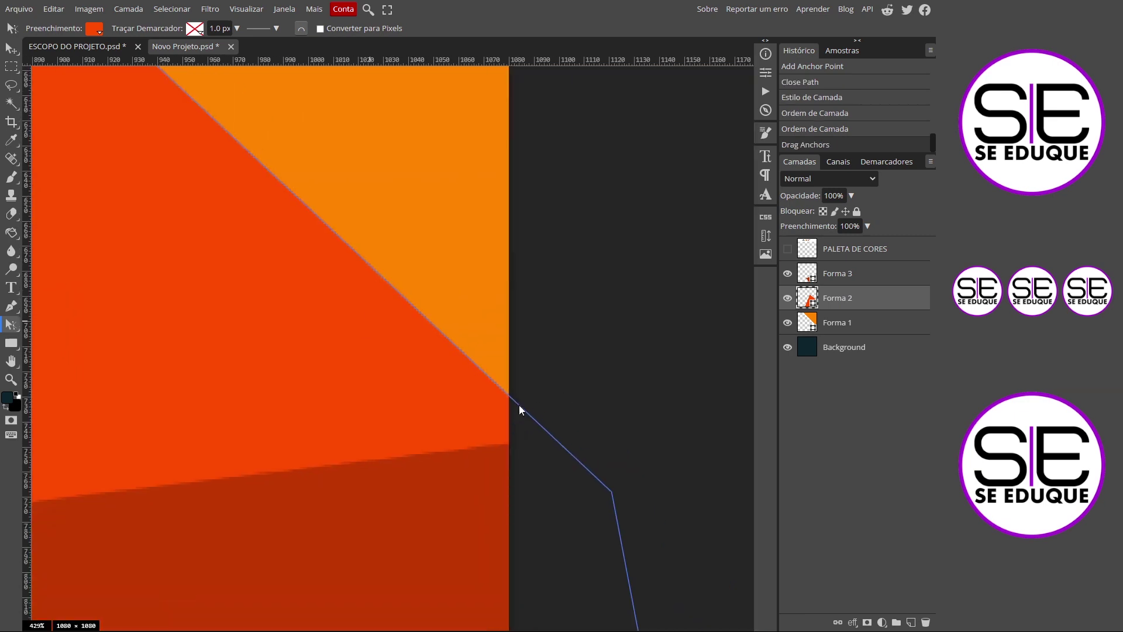
- Move the dark red shape's left anchor outward to about (370, 780) px
key(ctrl+0)
click(348, 491)
drag(341, 486, 303, 467)
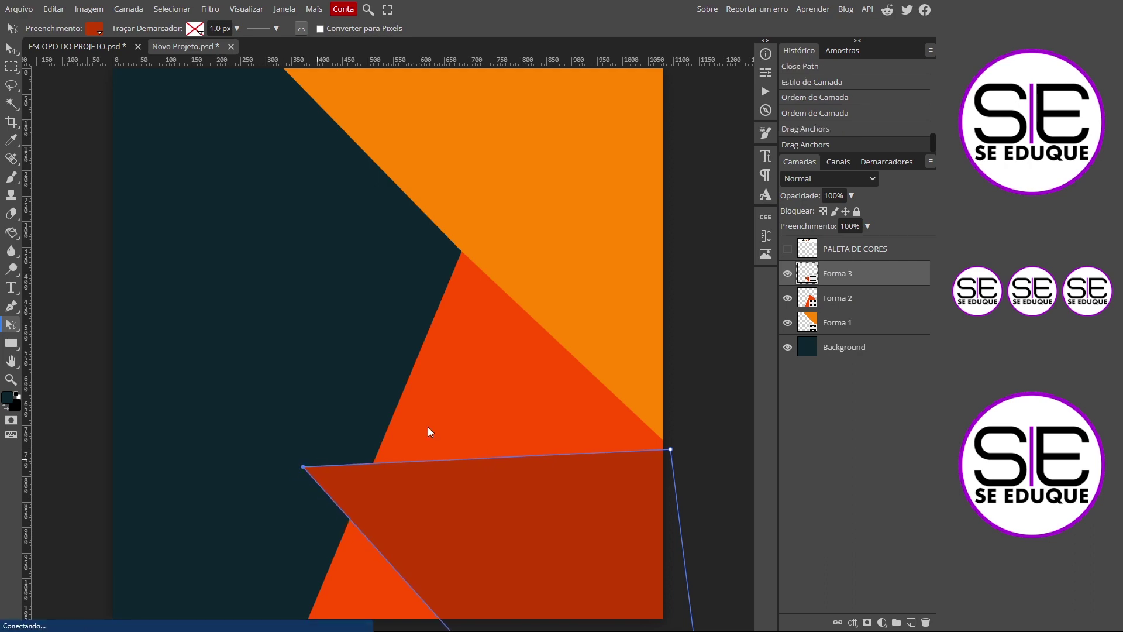
click(878, 350)
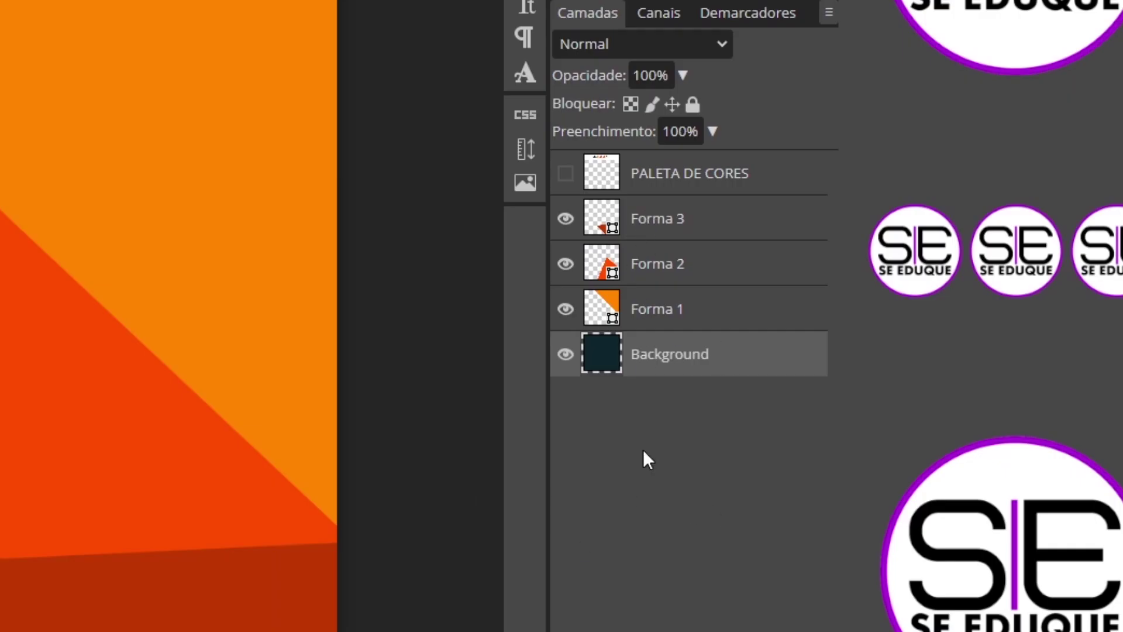
- Group the three shape layers and Background into a folder named FUNDO, and toggle its visibility to check it
click(667, 227)
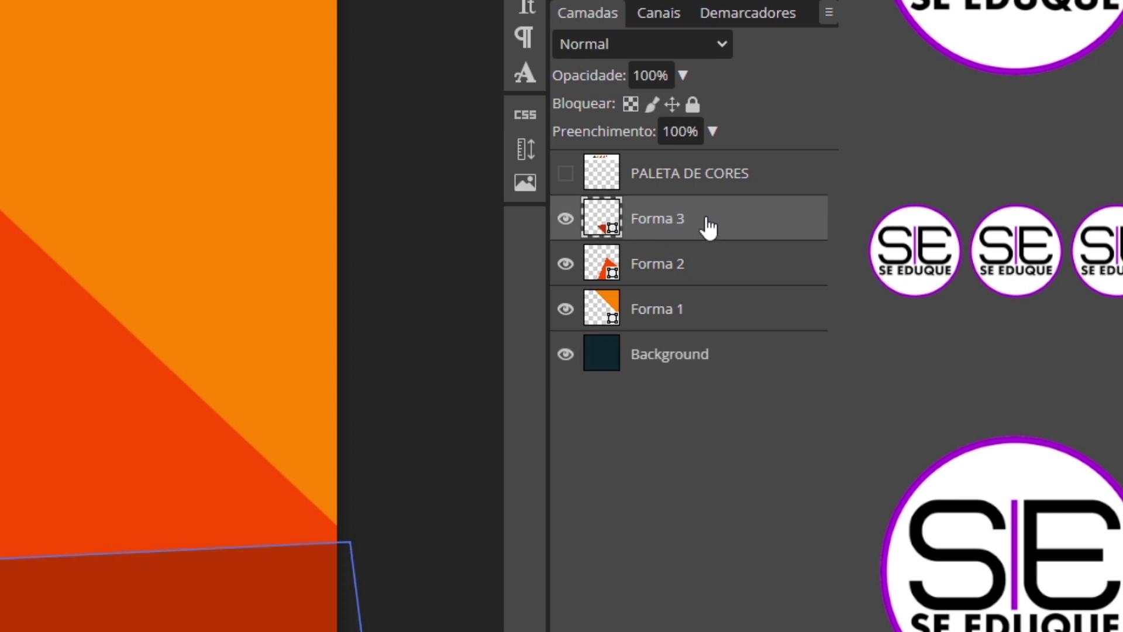
shift+click(694, 357)
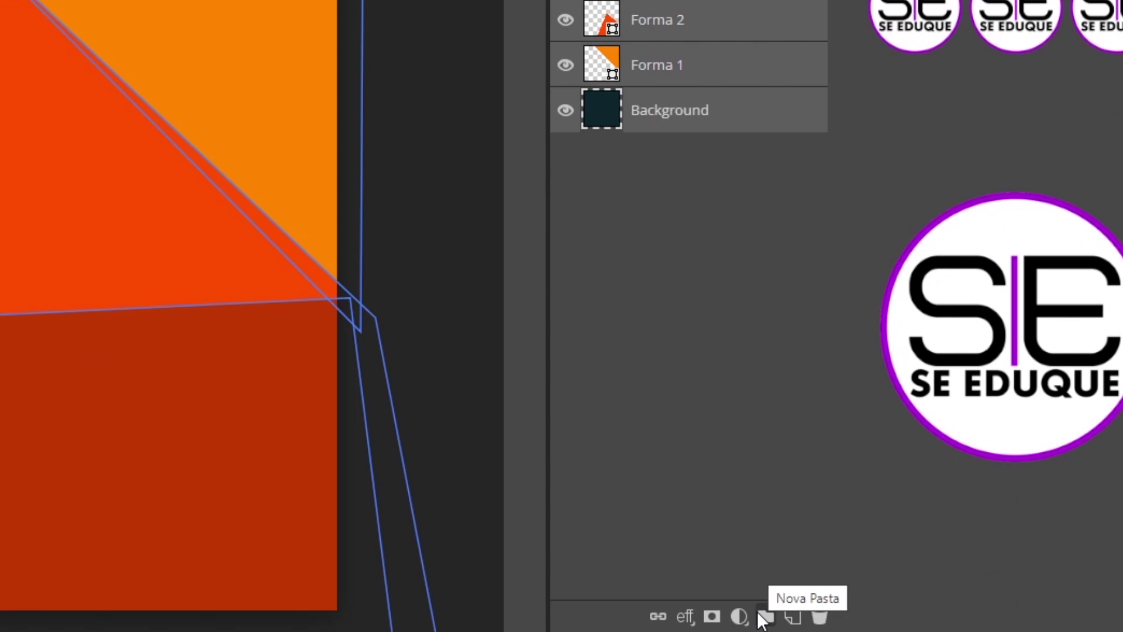
click(765, 617)
double_click(647, 218)
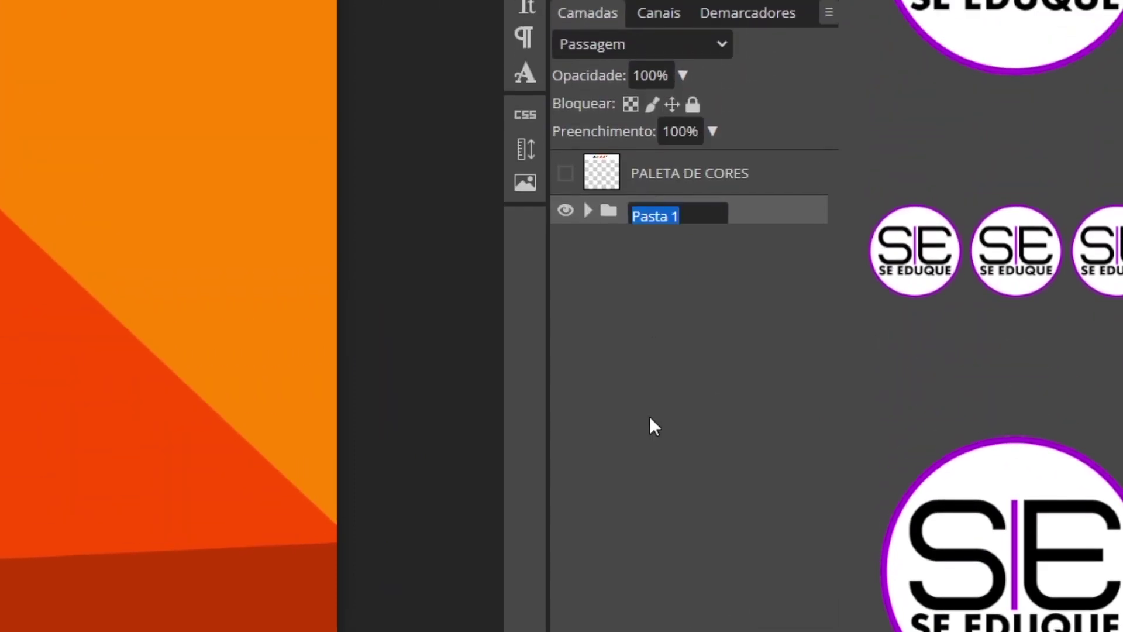
text(FUNDO)
click(566, 212)
click(566, 216)
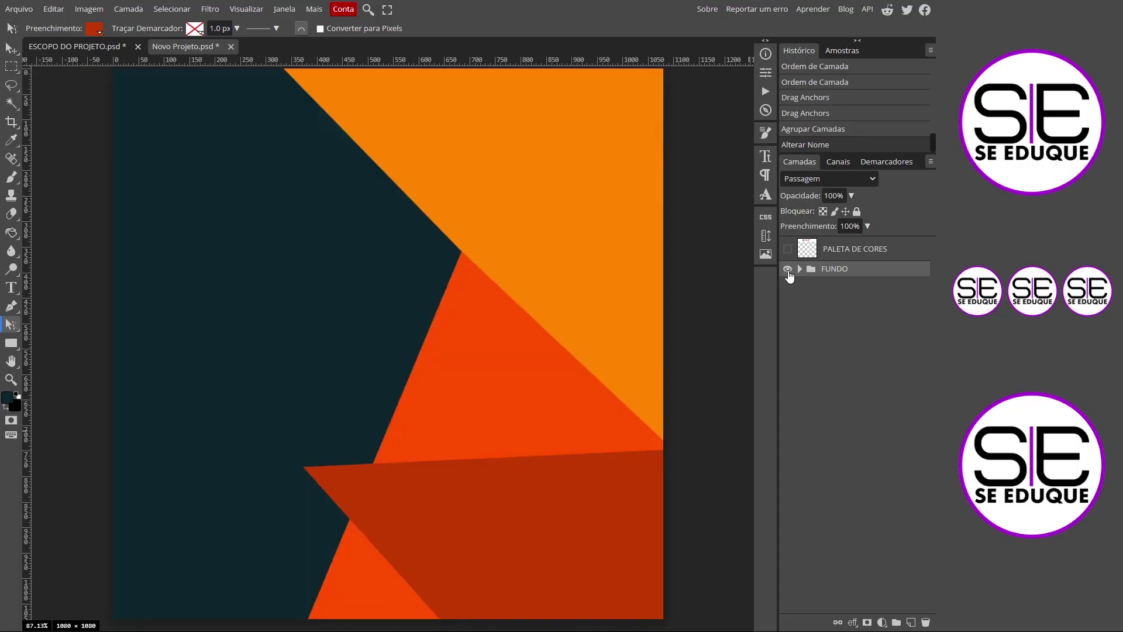
- Check the FUNDO folder's layers and examine the image frame's shape and placement in the ESCOPO DO PROJETO layout document
click(800, 269)
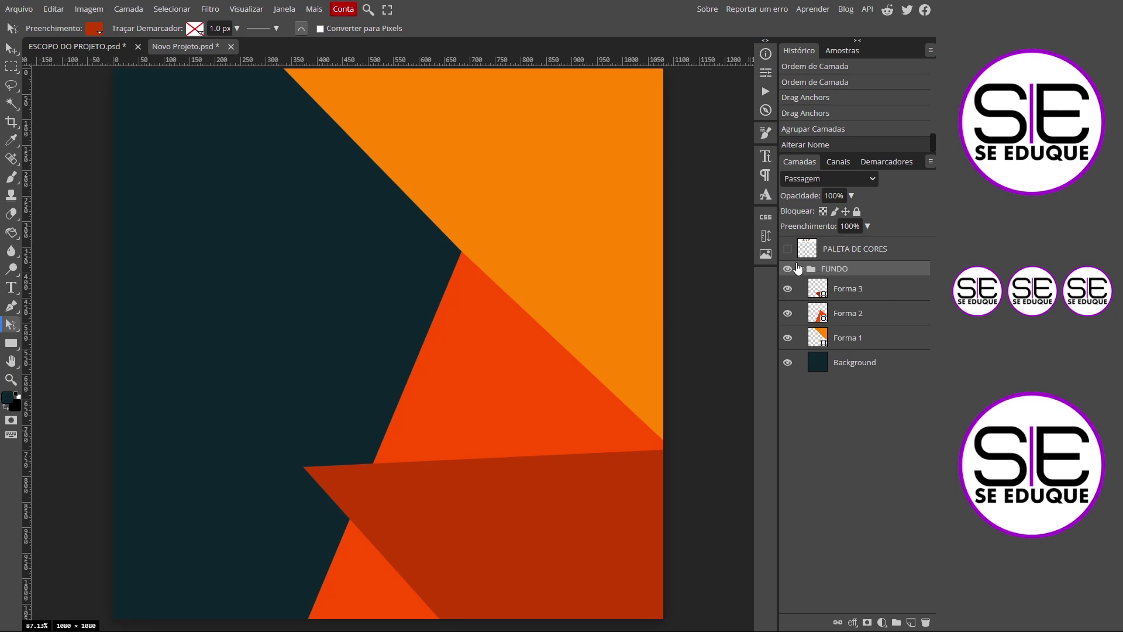
click(800, 269)
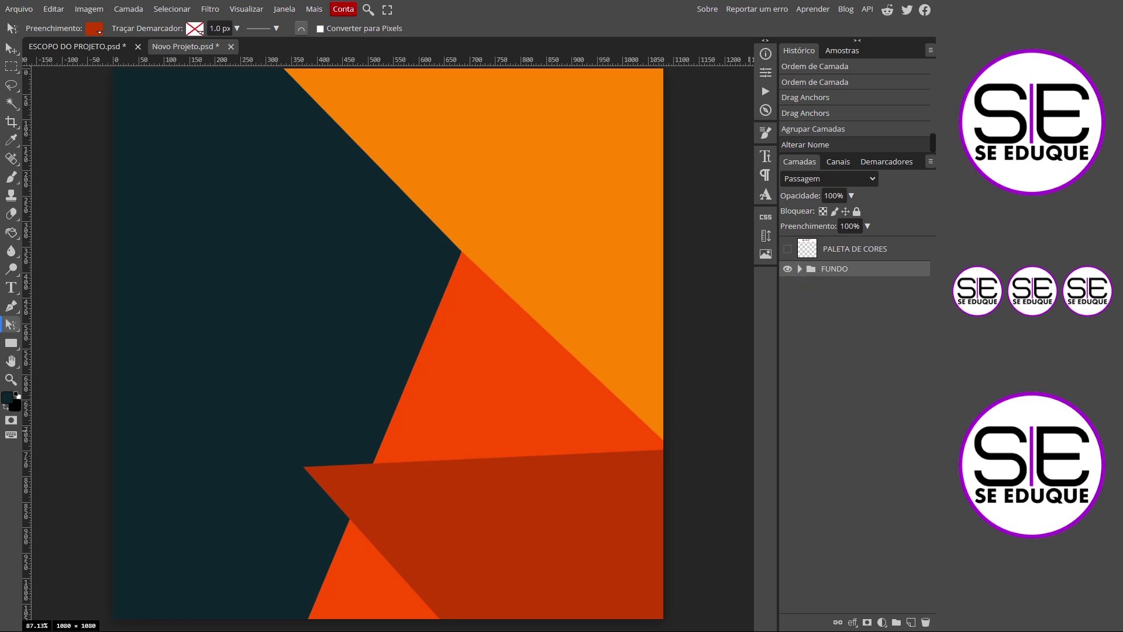
click(125, 46)
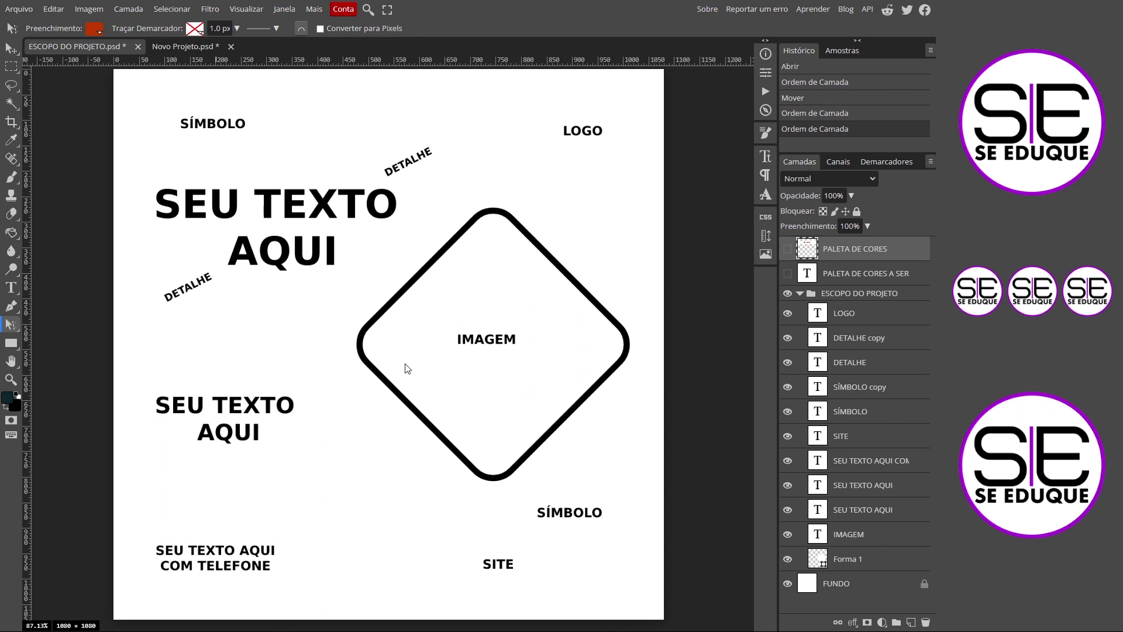
click(188, 46)
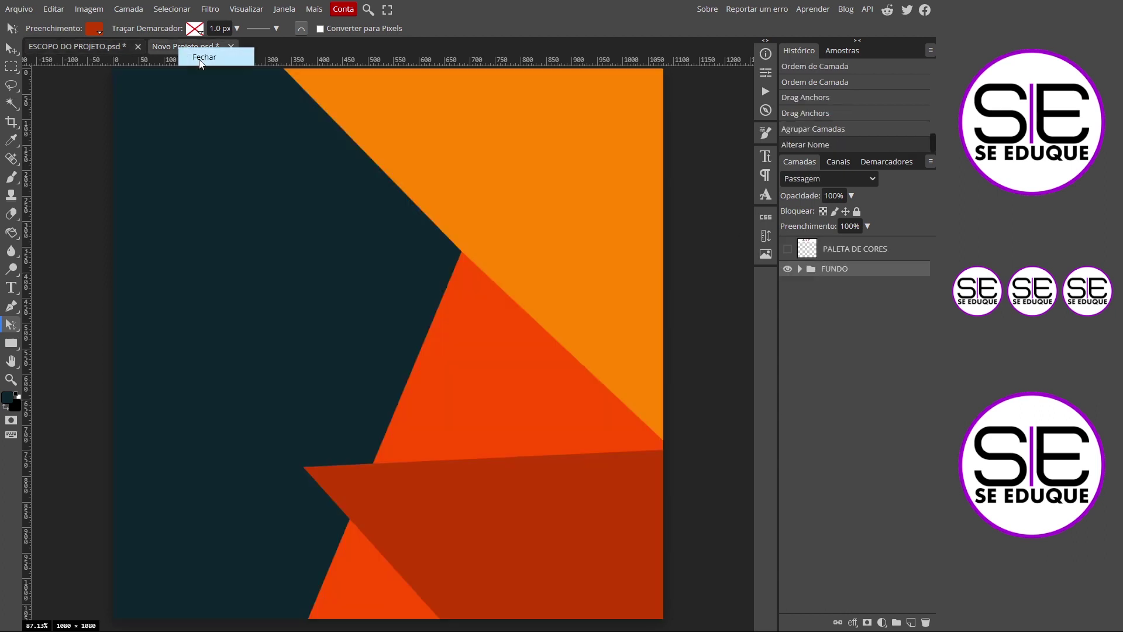
- Save the new project as a PSD file named POST COMIDA in the IMG folder
click(21, 14)
click(88, 143)
text(POST)
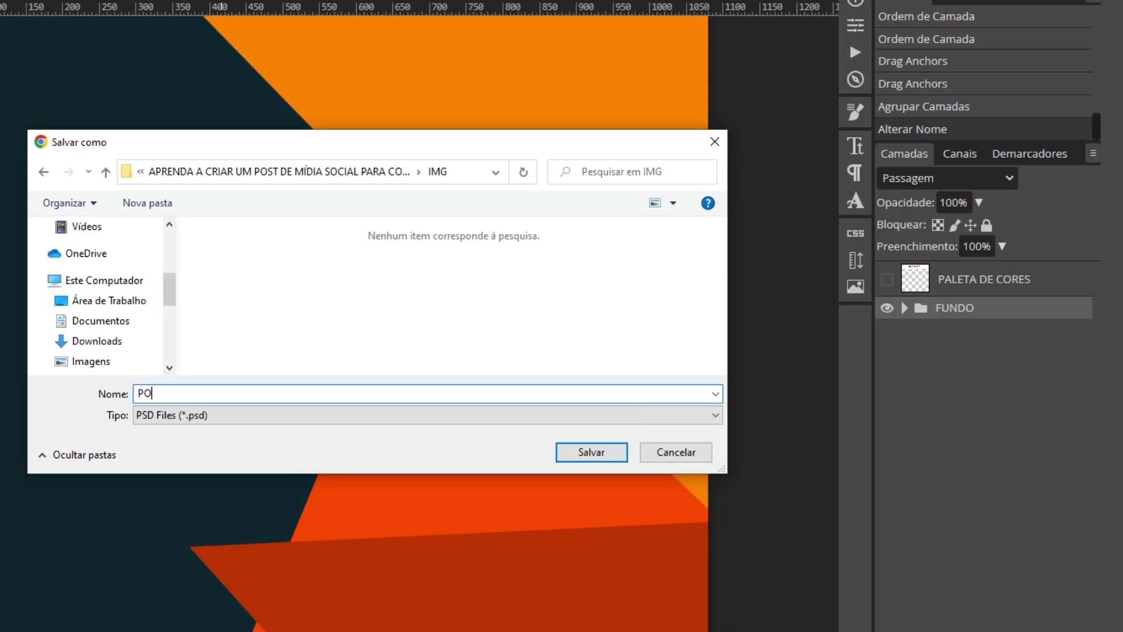
text( COMIDA)
click(560, 454)
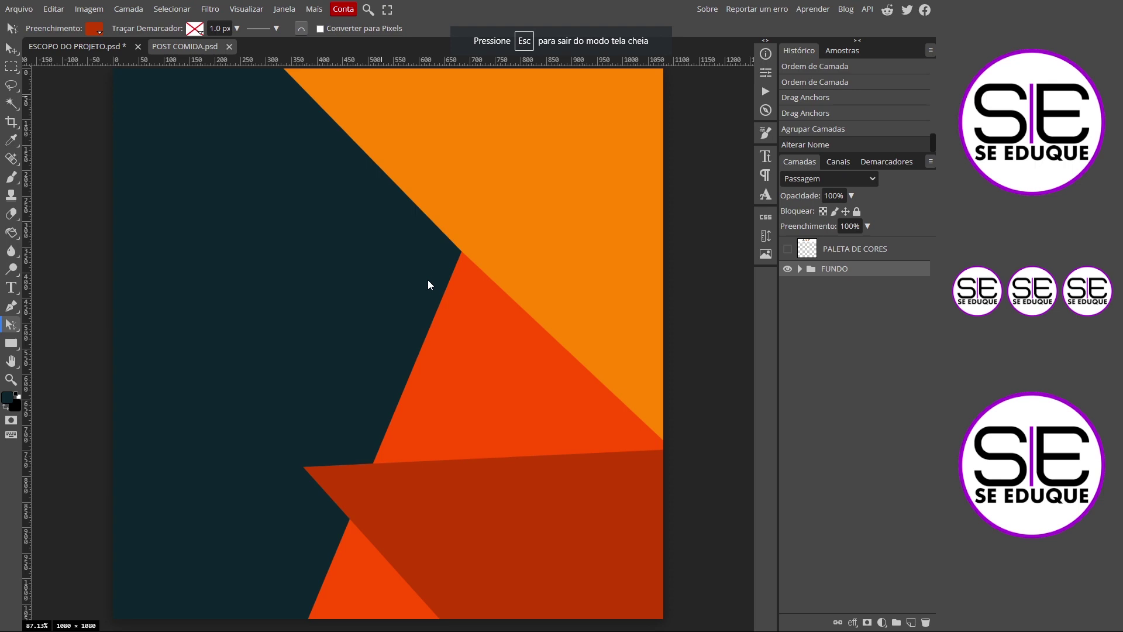
- Create a 450 x 450 px square with the Rectangle tool over the orange area near the canvas's right edge
right_click(11, 344)
click(72, 344)
drag(504, 240, 503, 240)
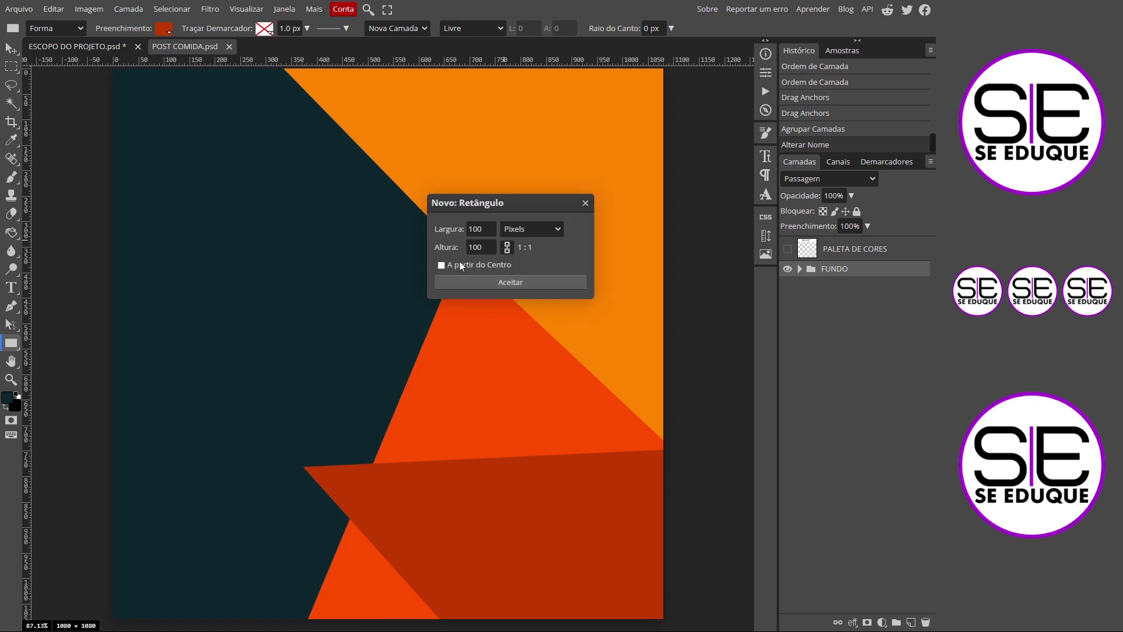
double_click(496, 229)
text(450)
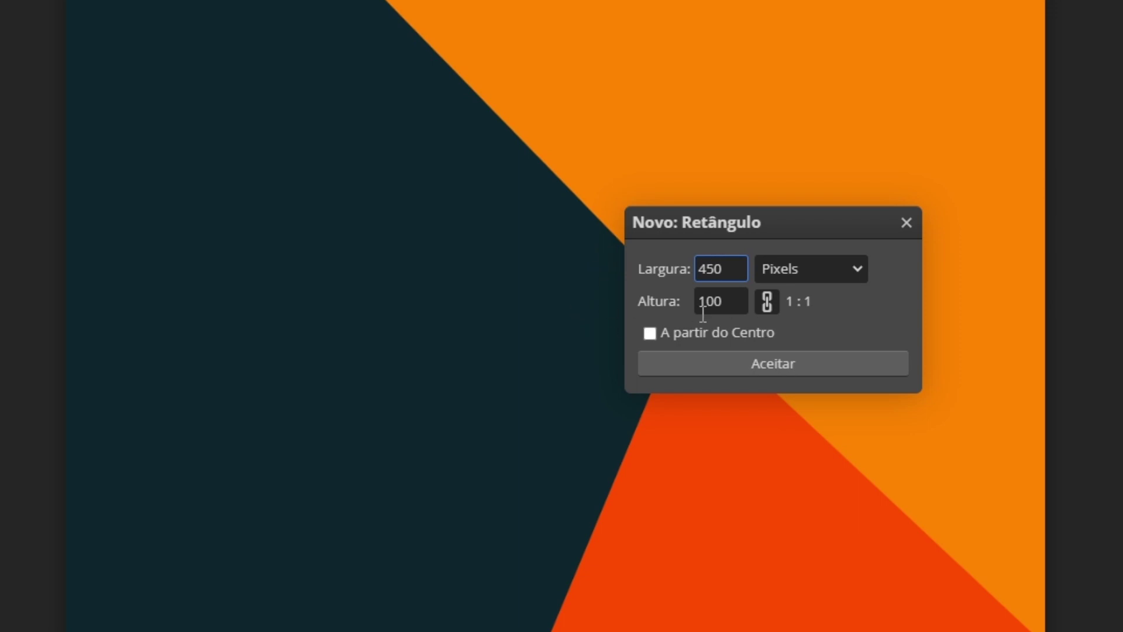
click(828, 378)
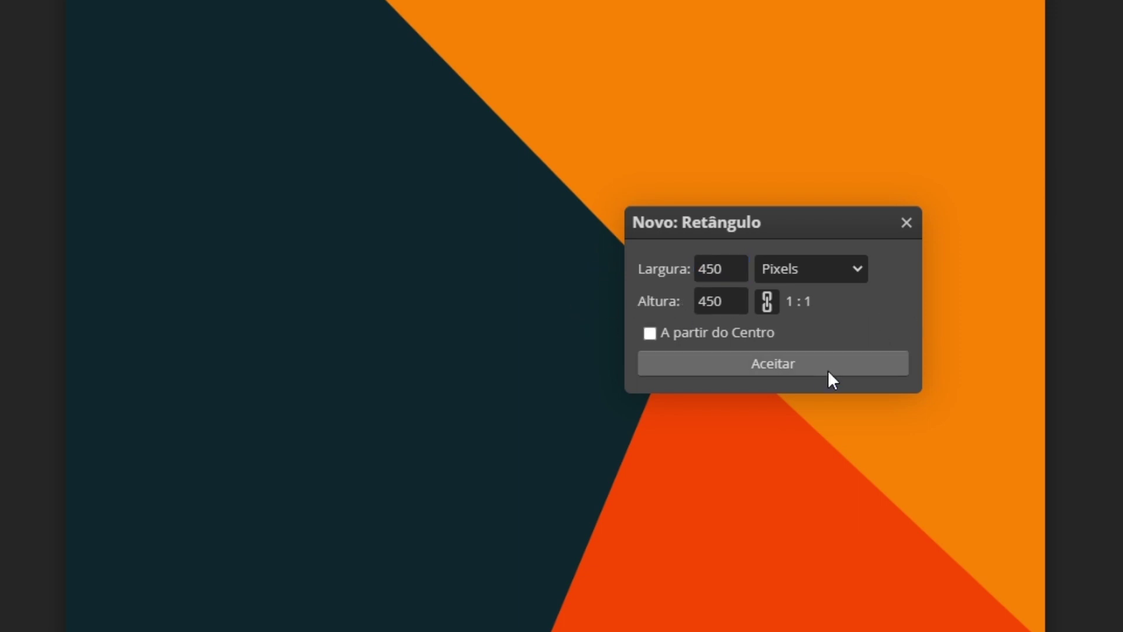
click(794, 364)
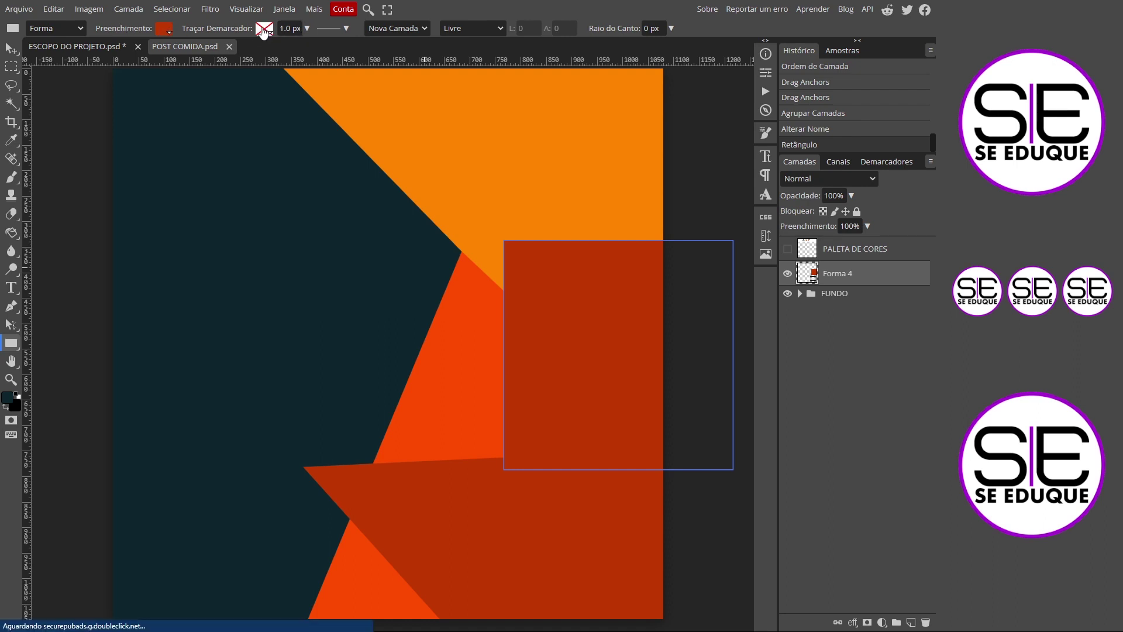
- Remove the square's fill and give it a solid white 8 px stroke
click(163, 28)
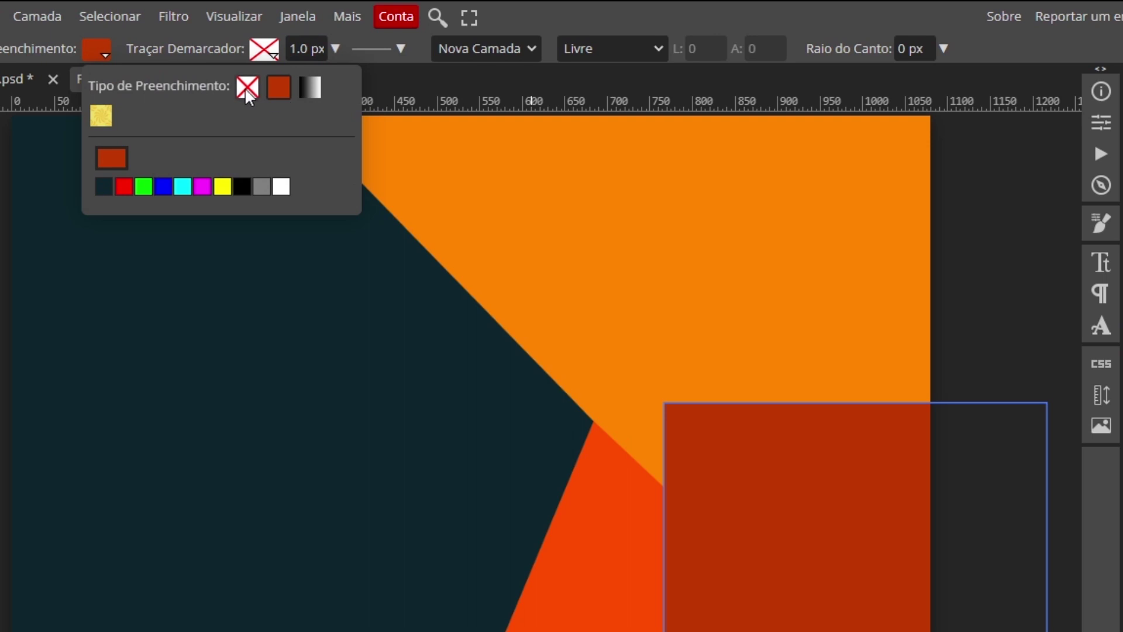
click(245, 87)
click(273, 55)
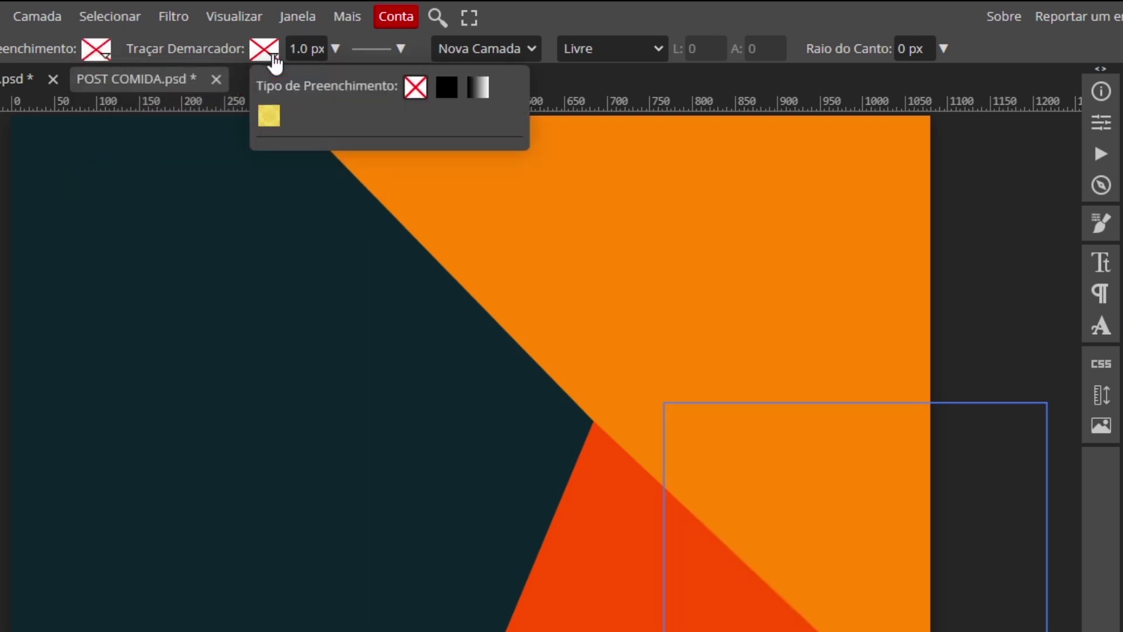
click(447, 89)
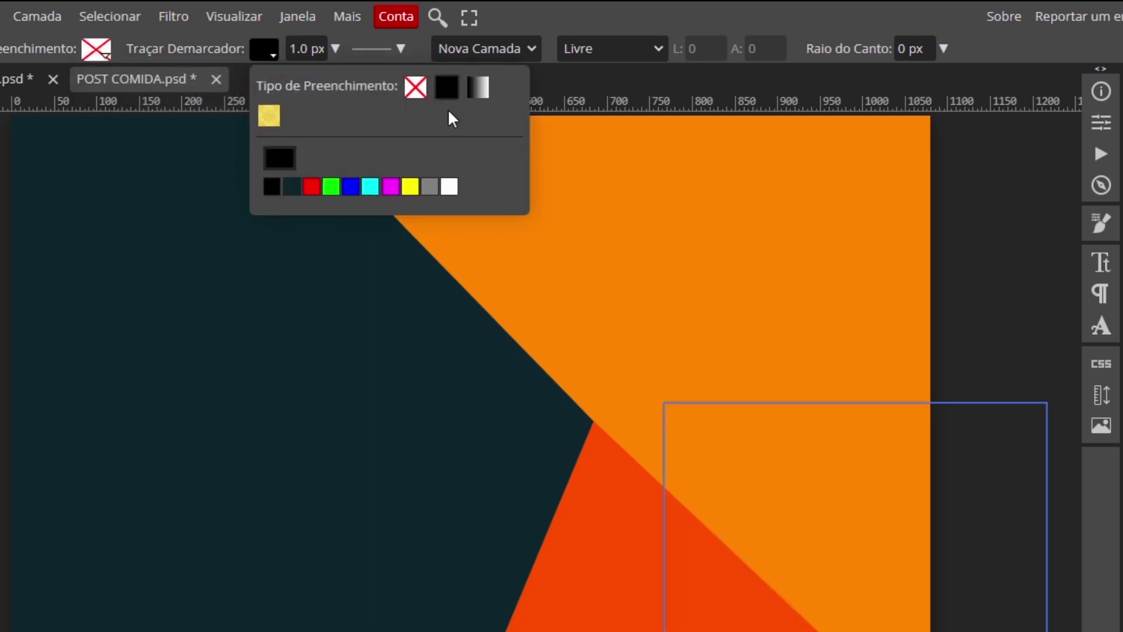
click(450, 188)
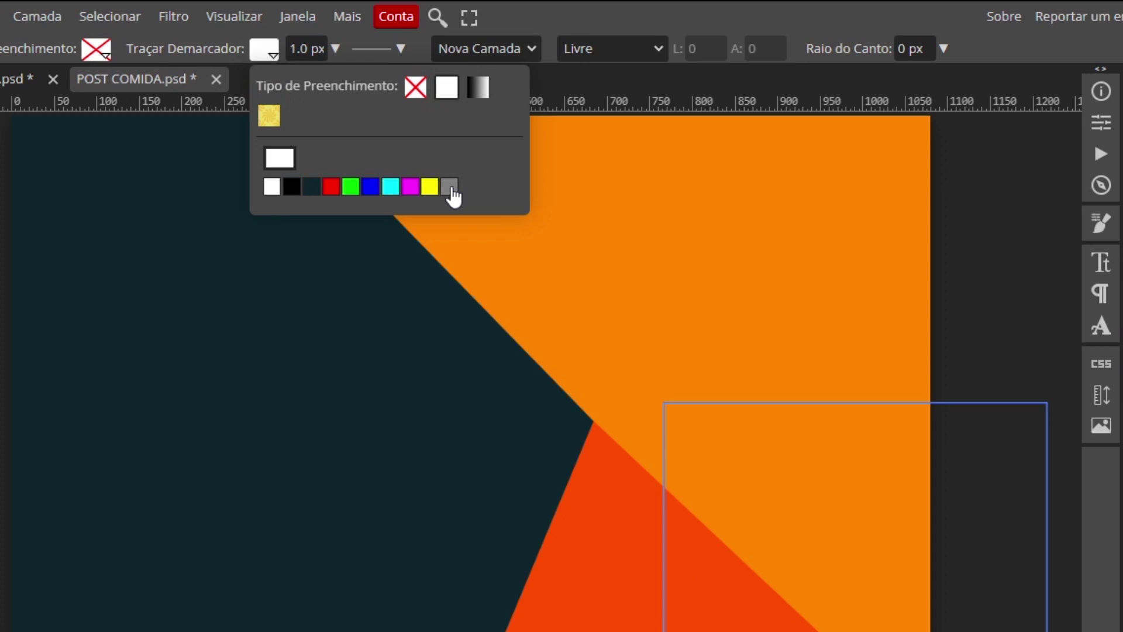
click(334, 51)
drag(295, 75, 305, 41)
click(304, 44)
text(8)
click(354, 46)
- Move the outlined square fully onto the canvas, to about X 540, Y 334 px
key(v)
drag(846, 523, 658, 498)
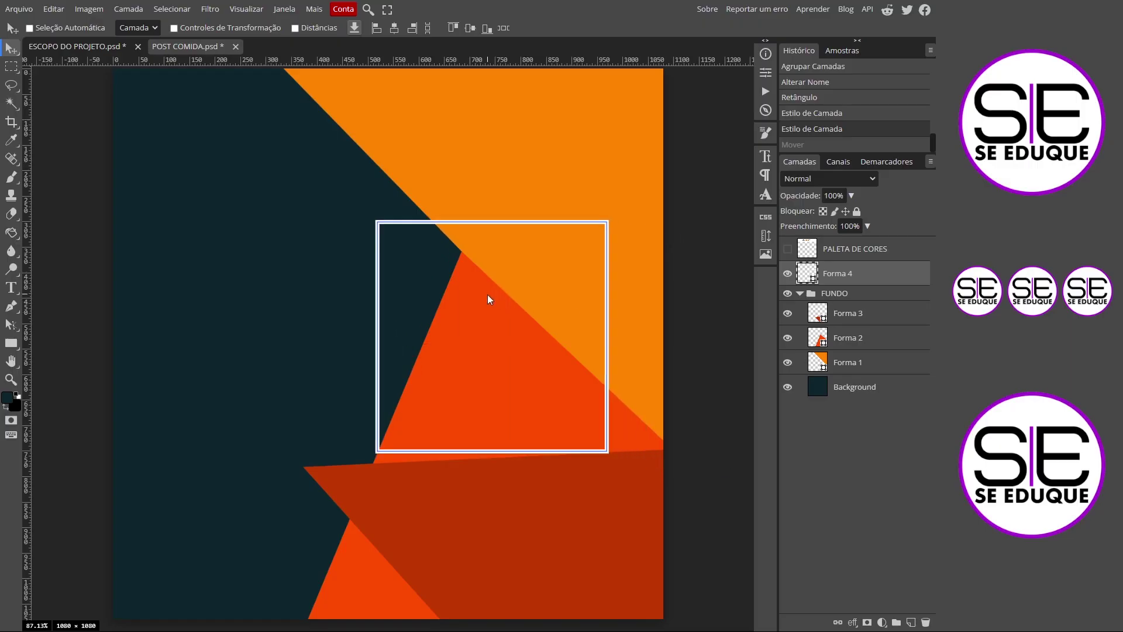
mouse_move(501, 294)
mouse_down()
mouse_move(501, 321)
mouse_move(497, 311)
mouse_up()
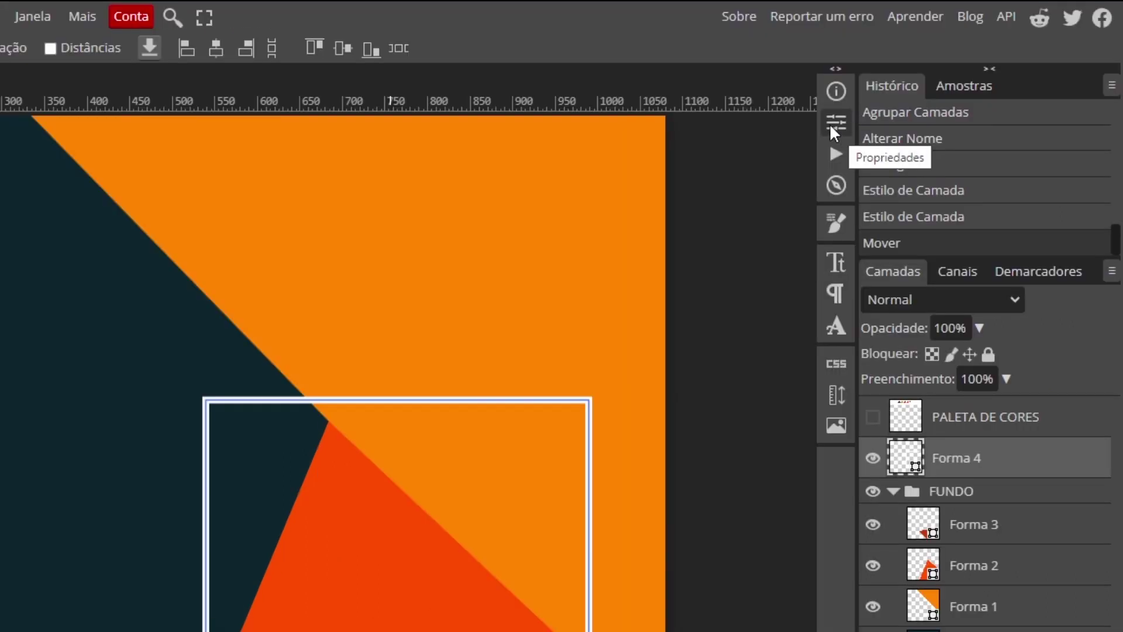
- Rotate the outlined square by 45° in its live shape properties
click(831, 124)
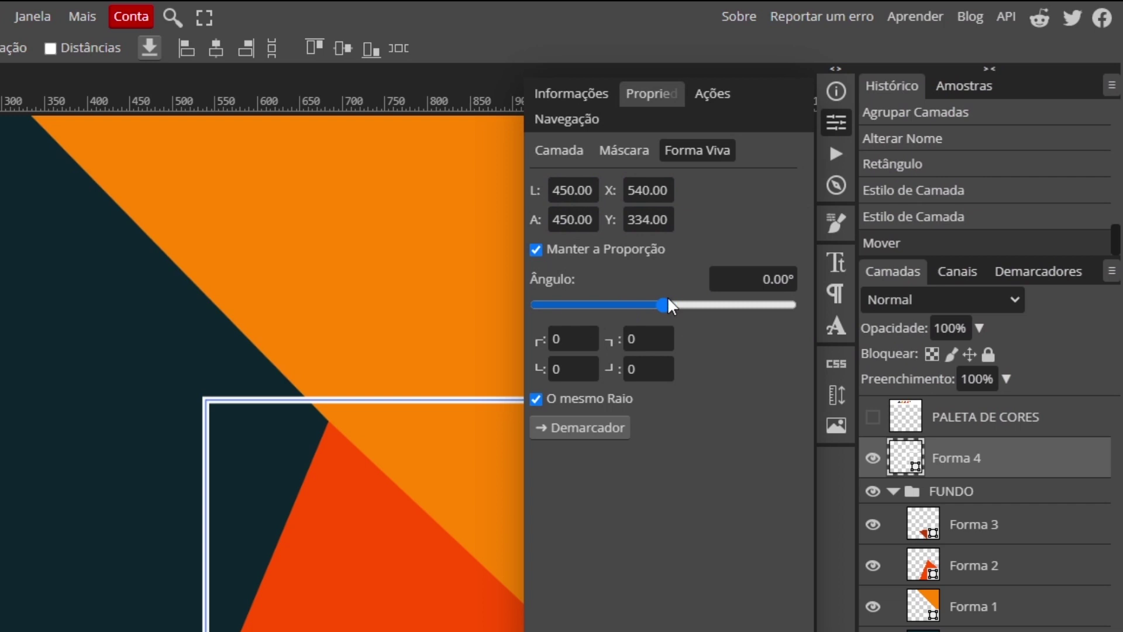
click(724, 282)
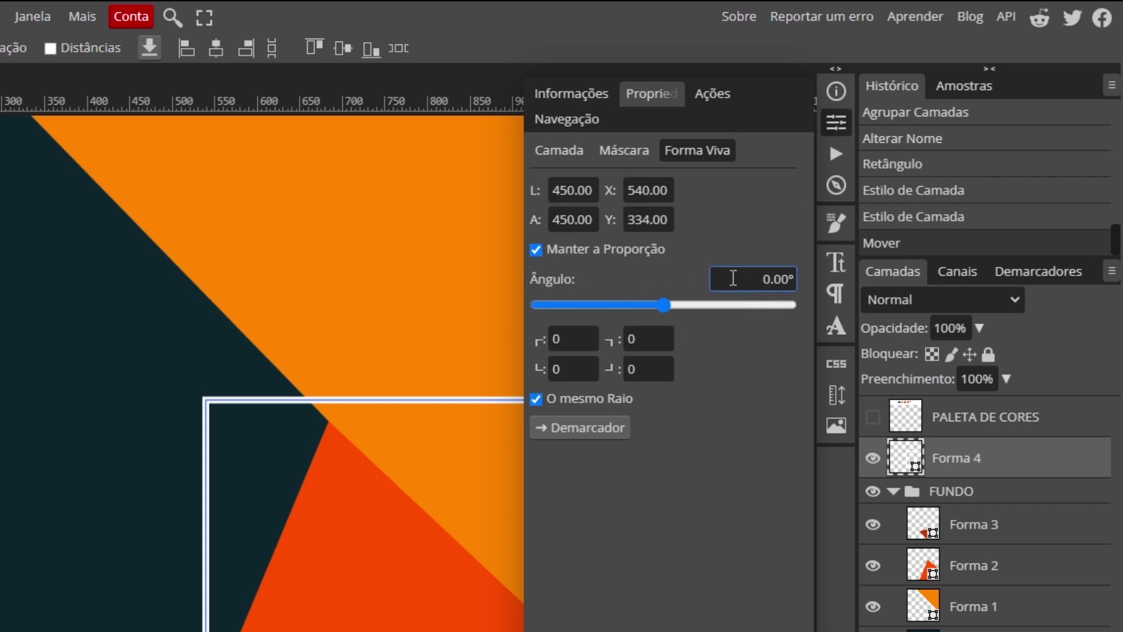
key(ctrl+a)
text(45)
key(Return)
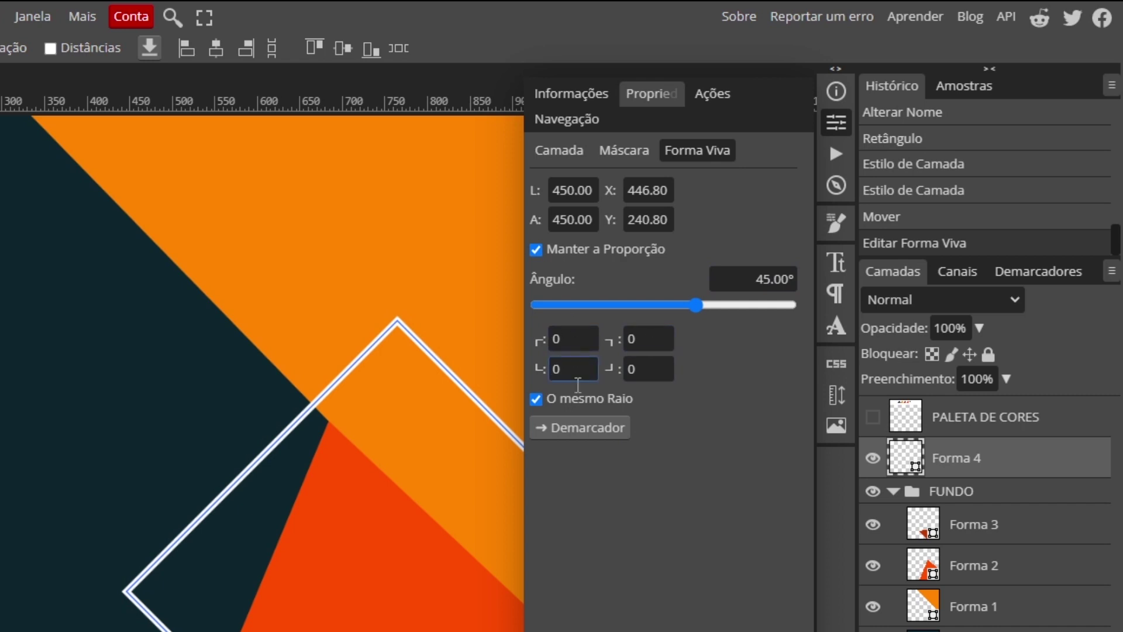
- Round all four corners of the rotated square with a radius of 50
double_click(573, 339)
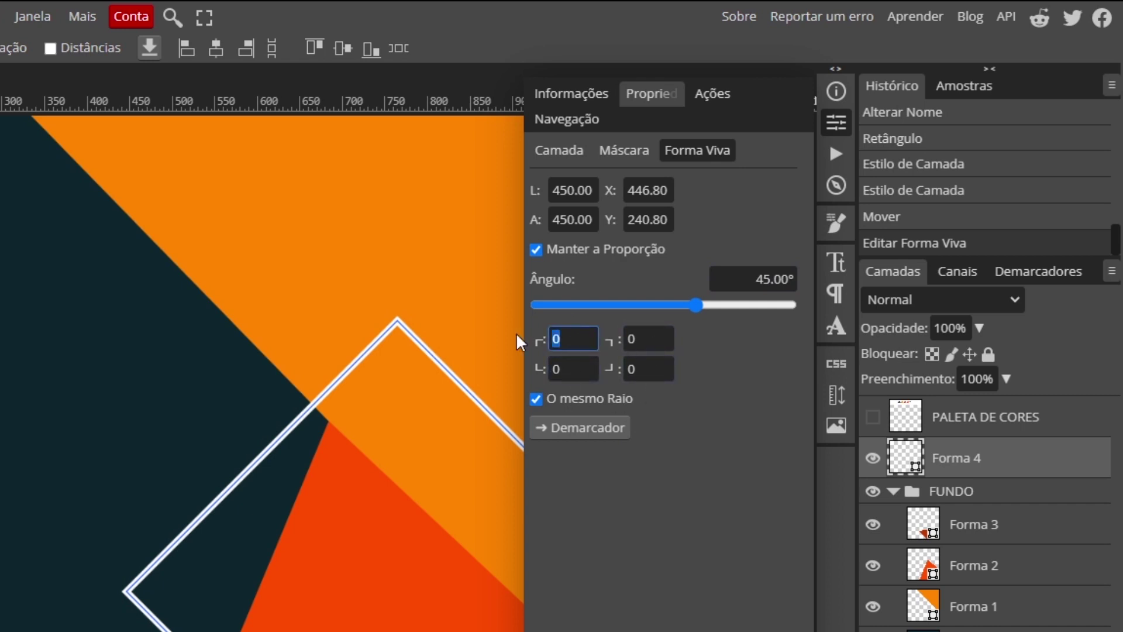
text(50)
key(Return)
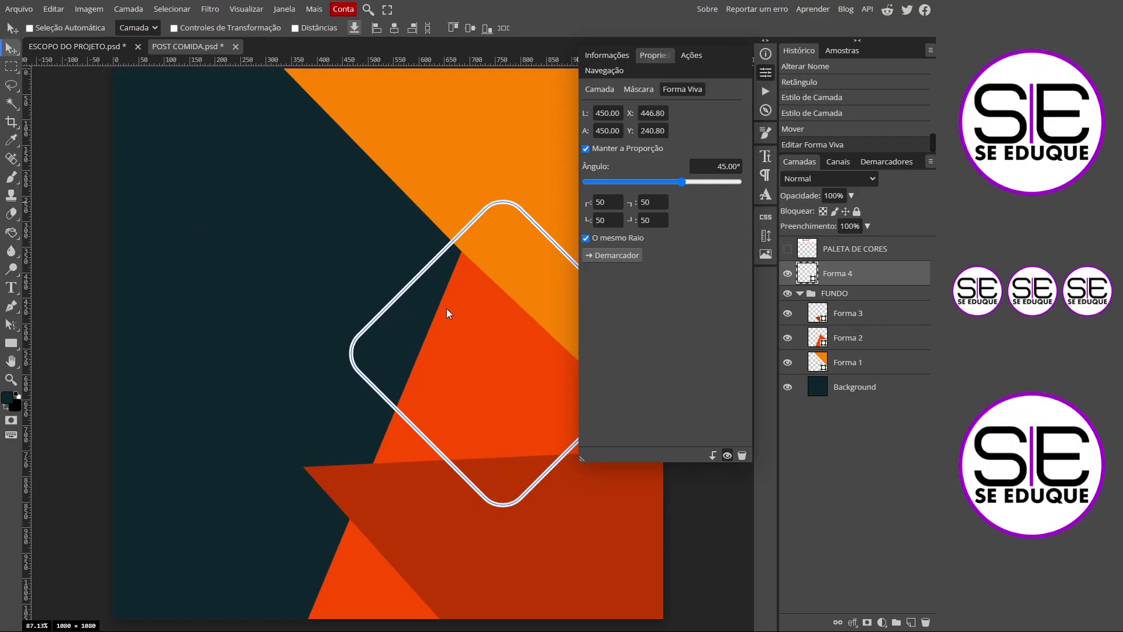
click(766, 73)
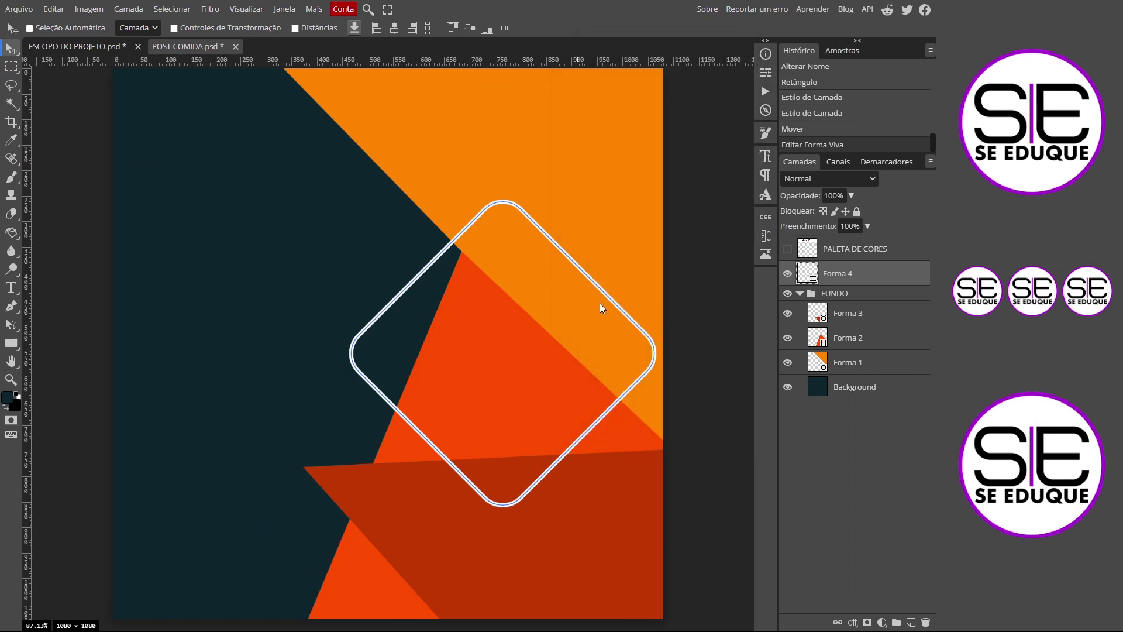
- Move the rounded diamond so its centre sits at about (740, 540) px and rename its layer QUADRADO
drag(602, 292, 589, 282)
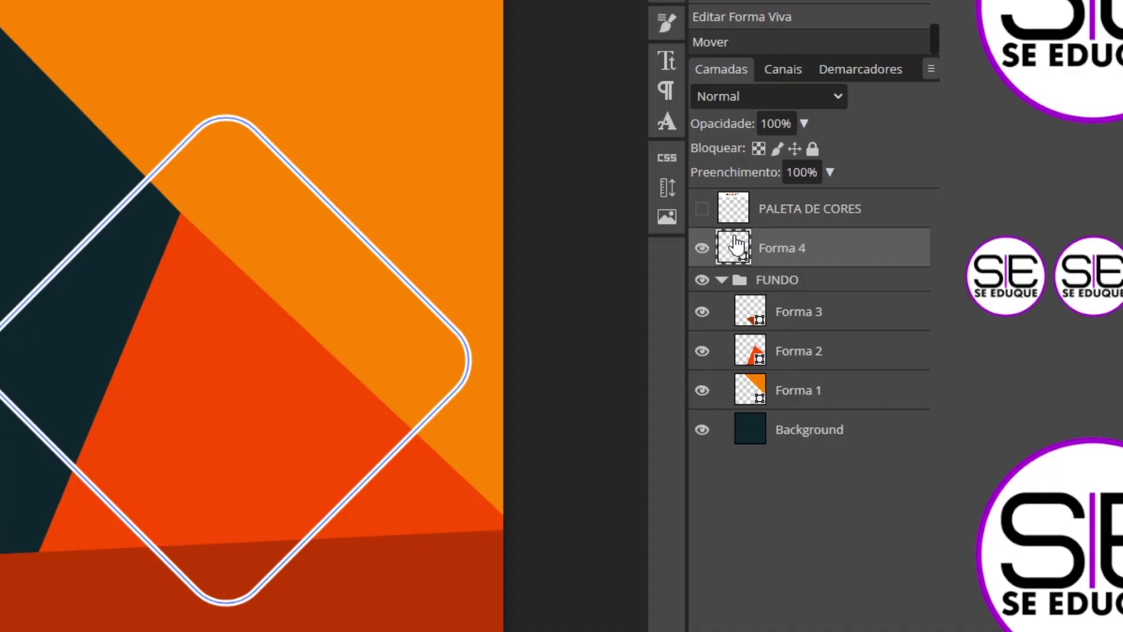
double_click(783, 248)
text(QUADR)
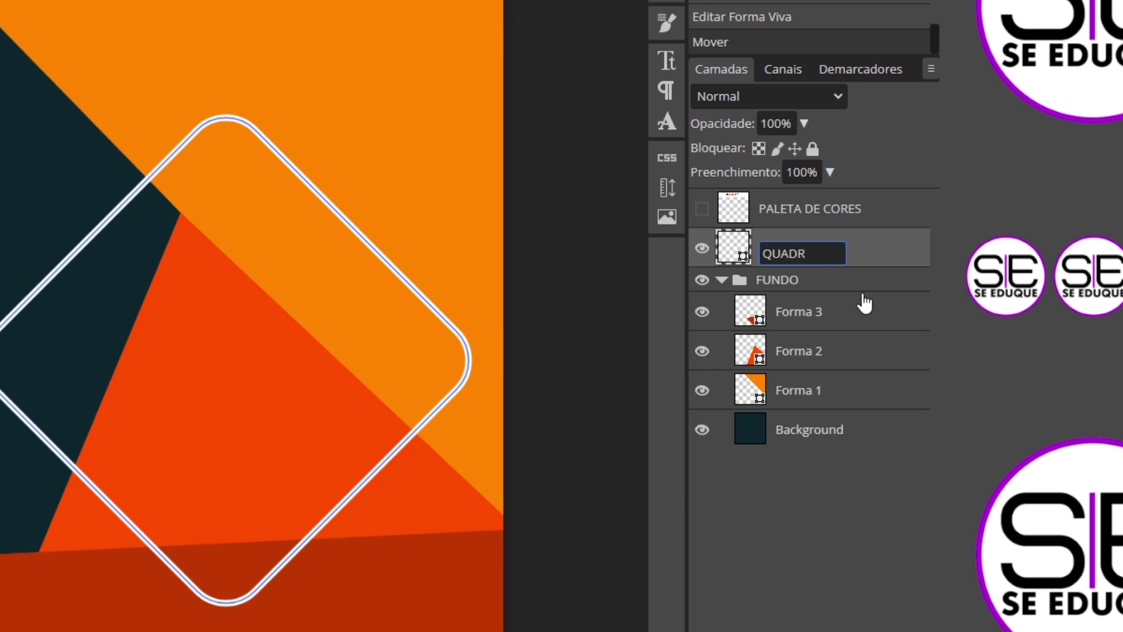
text(ODO)
key(Return)
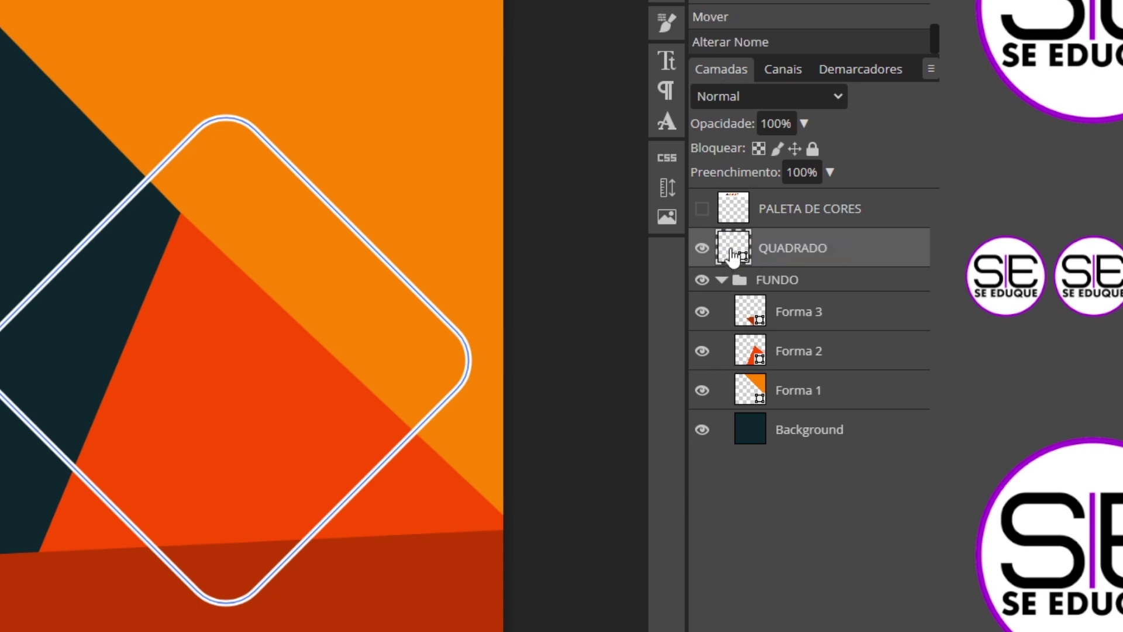
- Duplicate the QUADRADO layer and scale the copy proportionally about its centre to about 84%
key(ctrl+j)
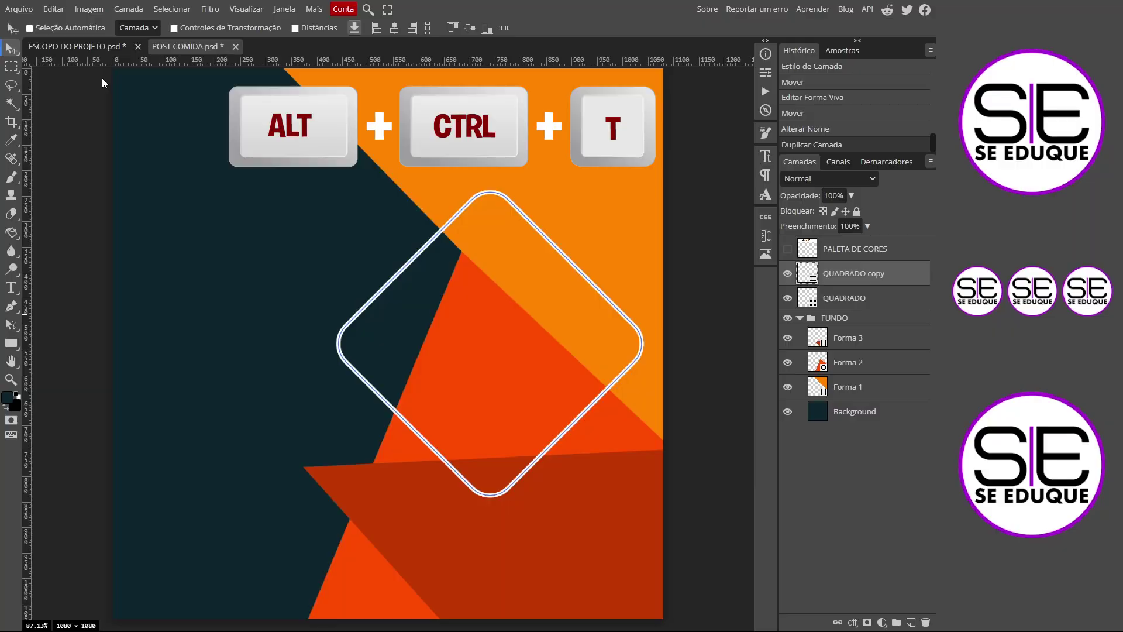
key(ctrl+alt+t)
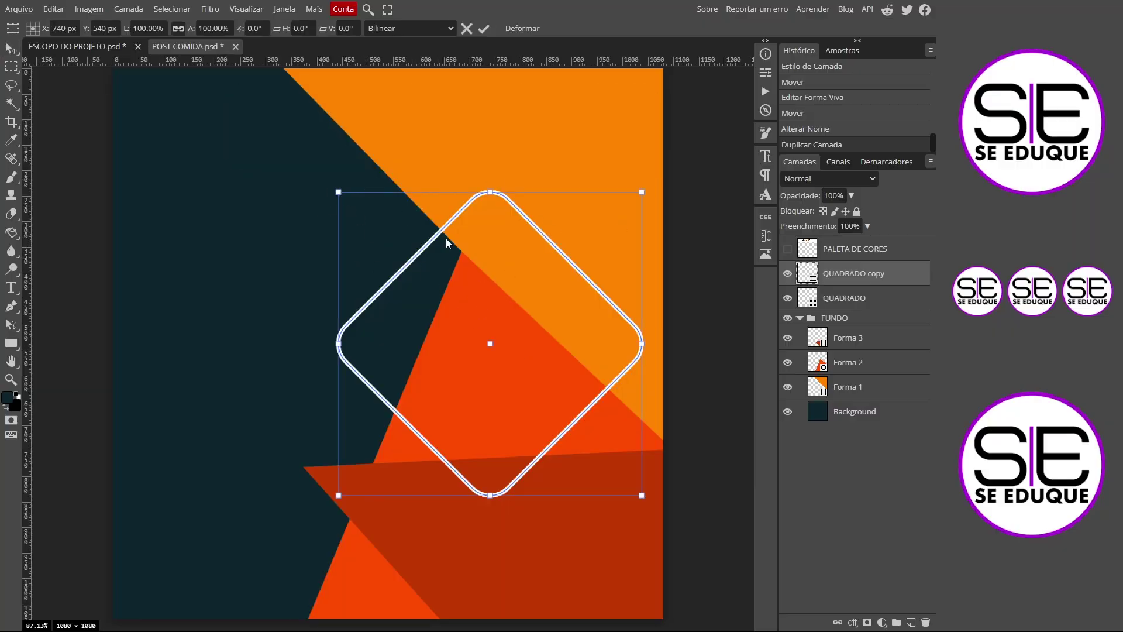
drag(642, 495, 615, 474)
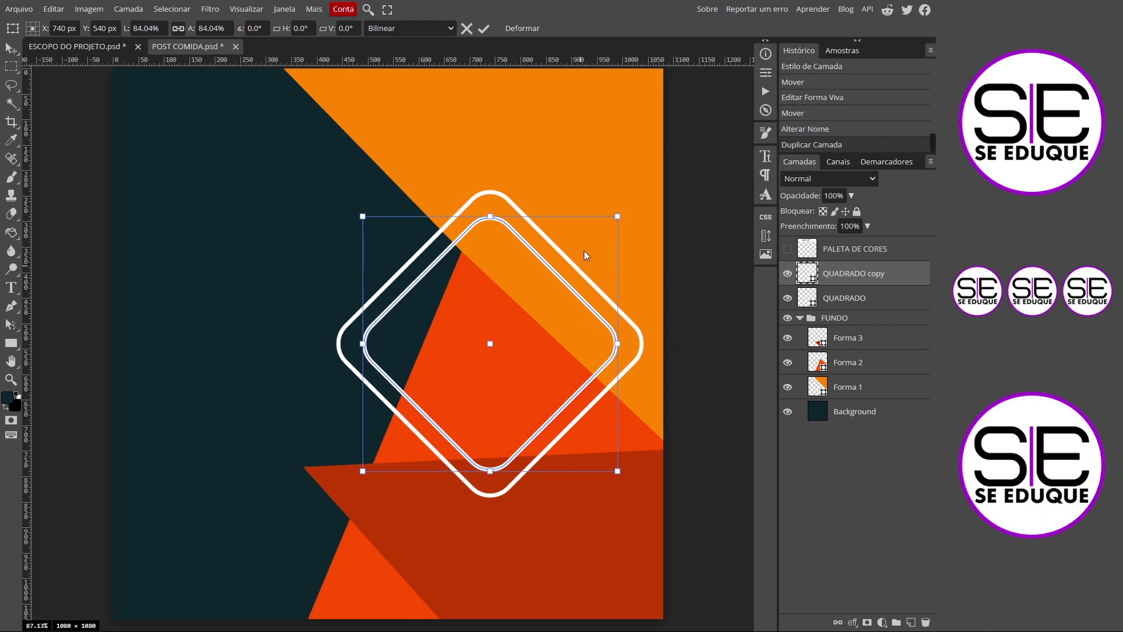
click(483, 28)
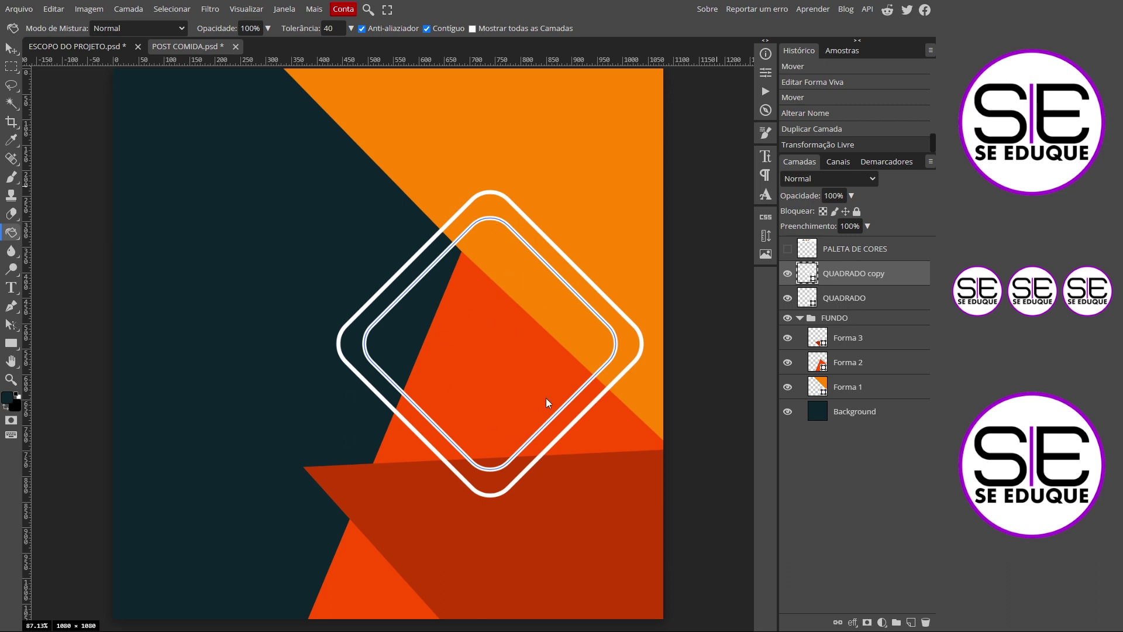
- Fill the inner diamond, QUADRADO copy, with solid white
click(10, 345)
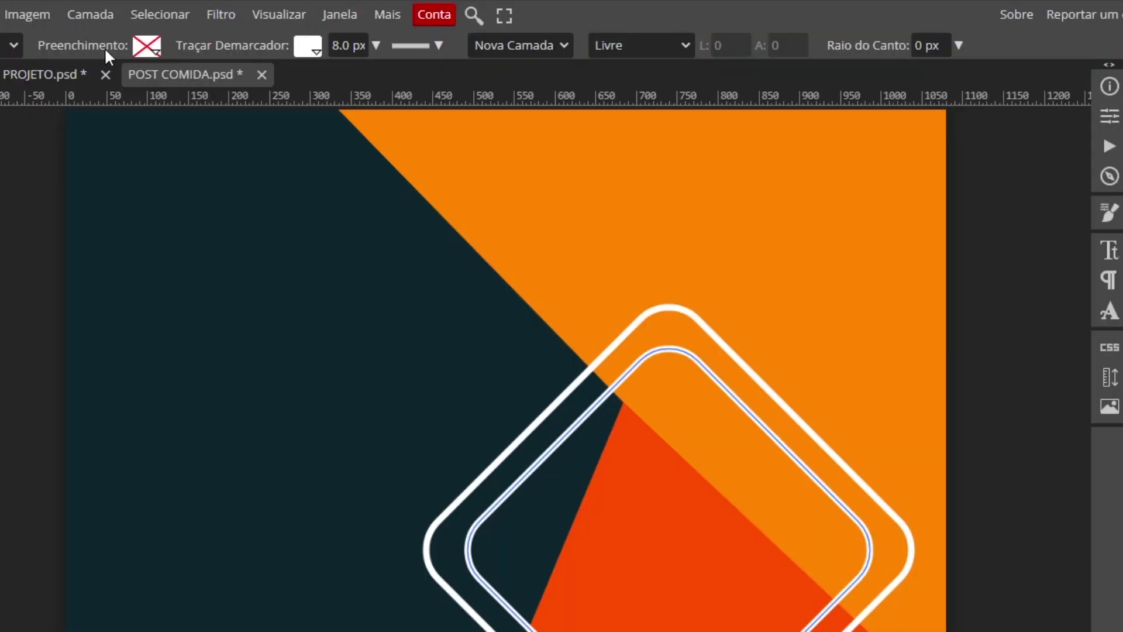
click(163, 28)
click(322, 82)
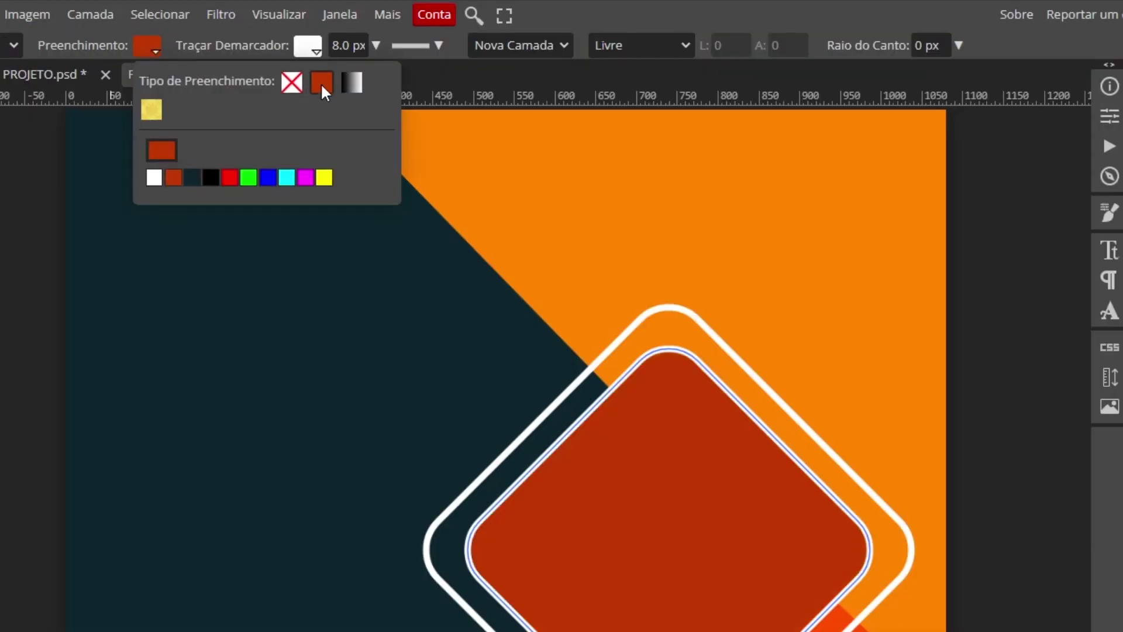
click(155, 179)
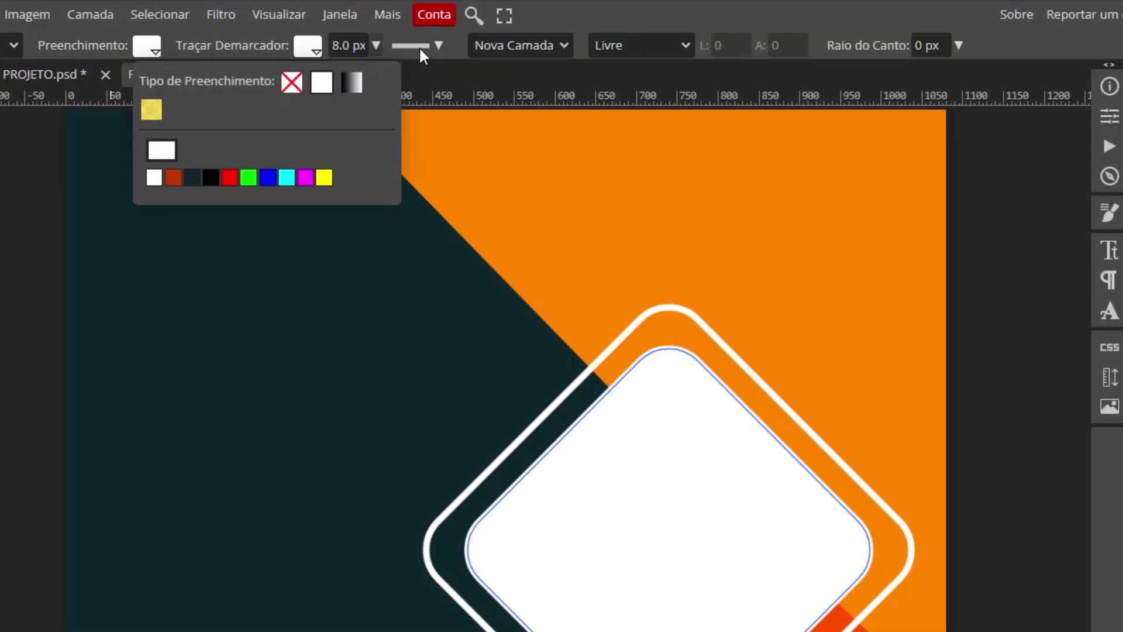
click(596, 10)
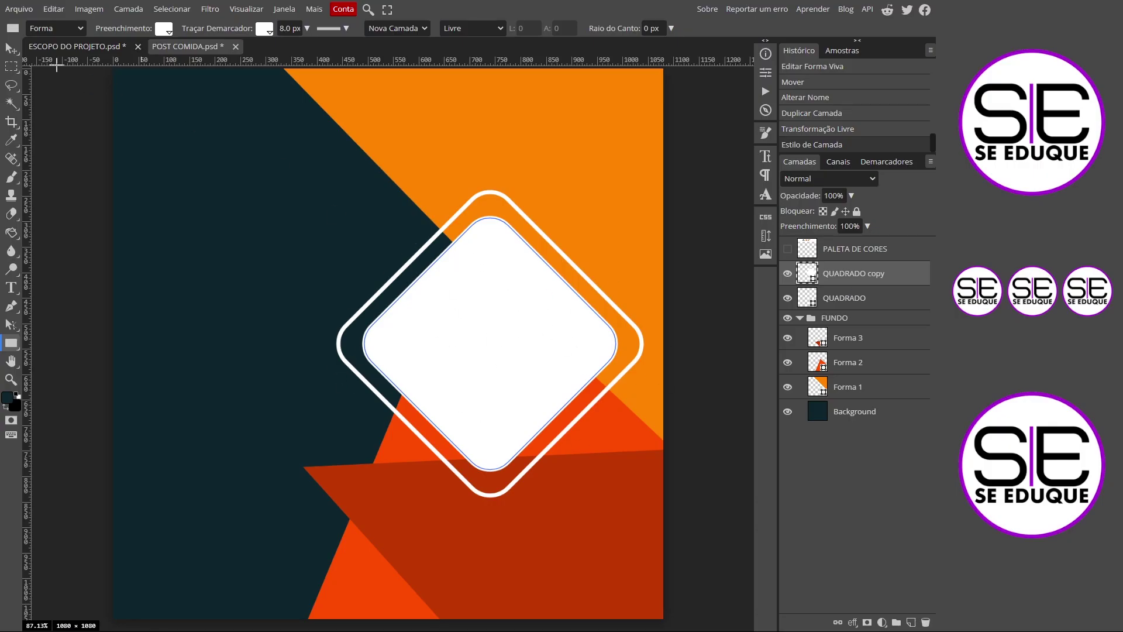
- Place the PRATO PRINCIPAL.jpg photo into the post document as a new layer
click(19, 9)
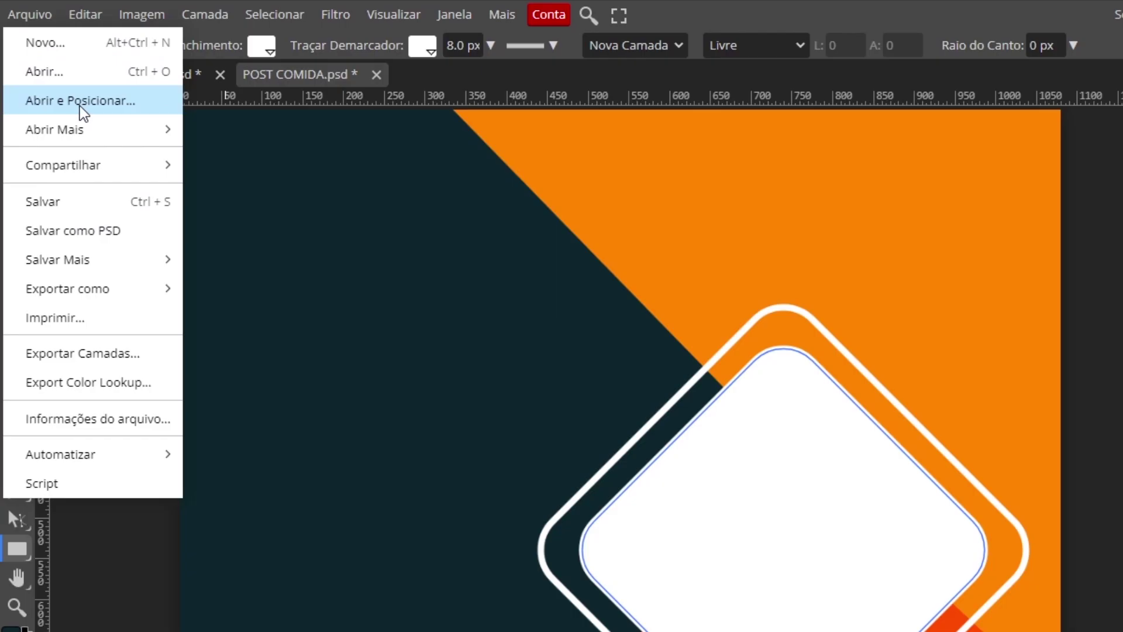
click(79, 103)
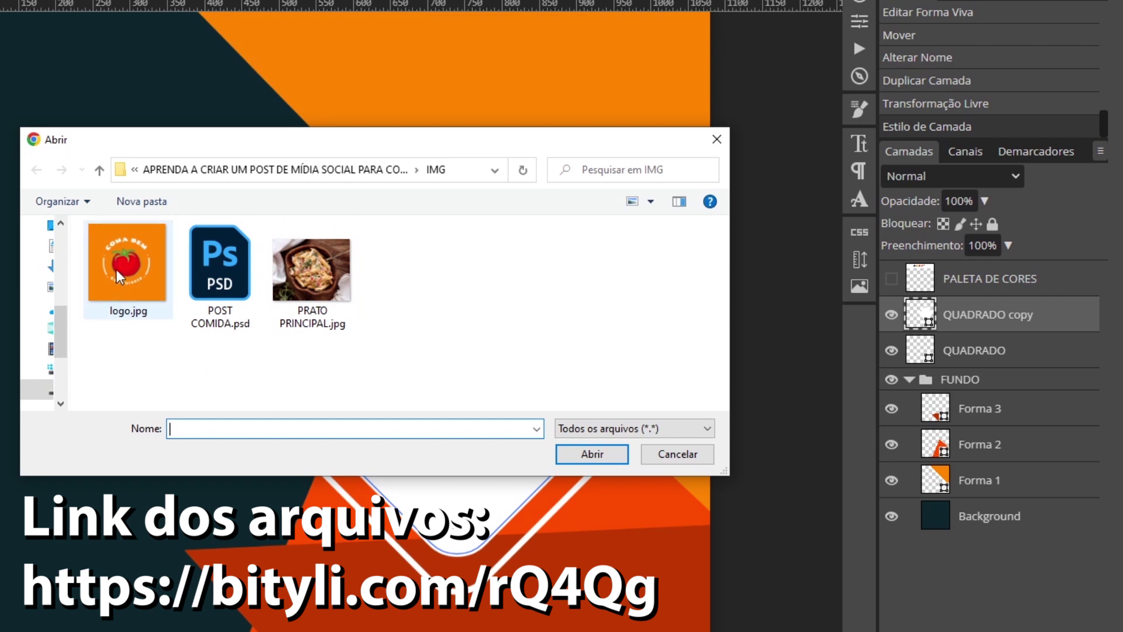
click(314, 266)
click(594, 456)
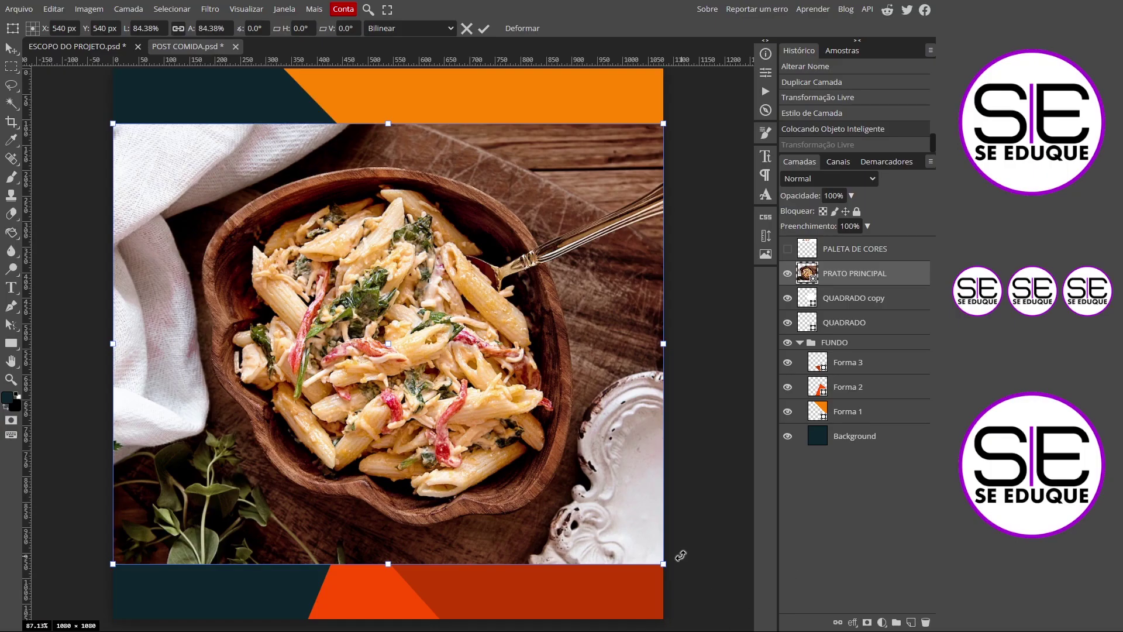
- Scale the pasta photo proportionally to about 53% and move its centre to about (740, 559) px, over the diamond
drag(661, 563, 574, 484)
drag(423, 395, 524, 399)
mouse_move(660, 499)
mouse_down()
mouse_move(614, 419)
mouse_move(670, 489)
mouse_up()
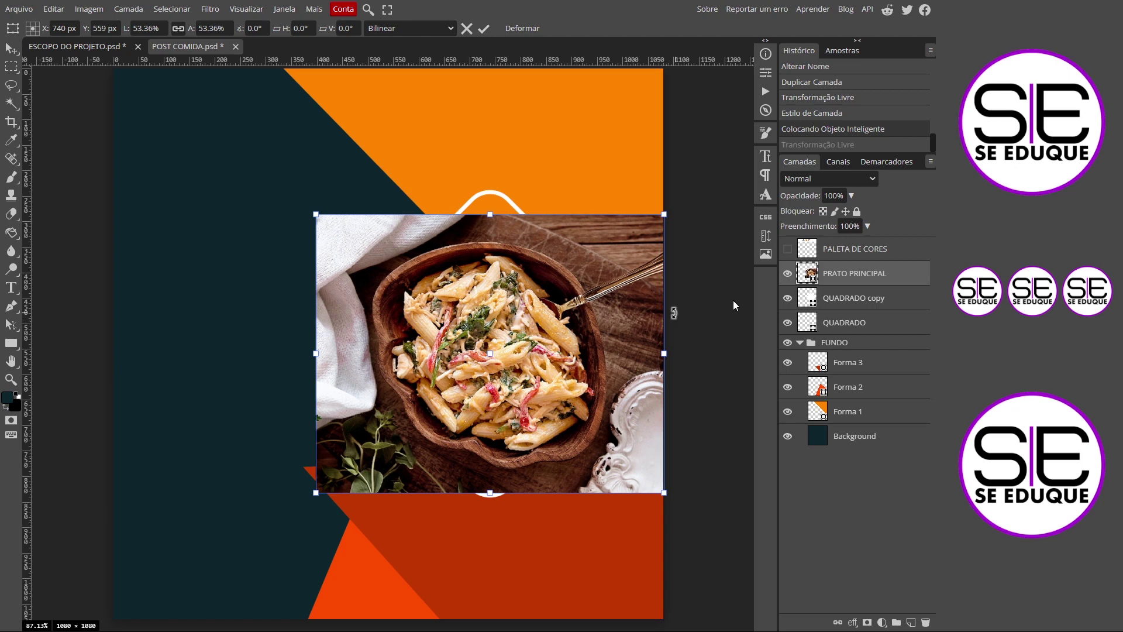
click(788, 273)
click(790, 273)
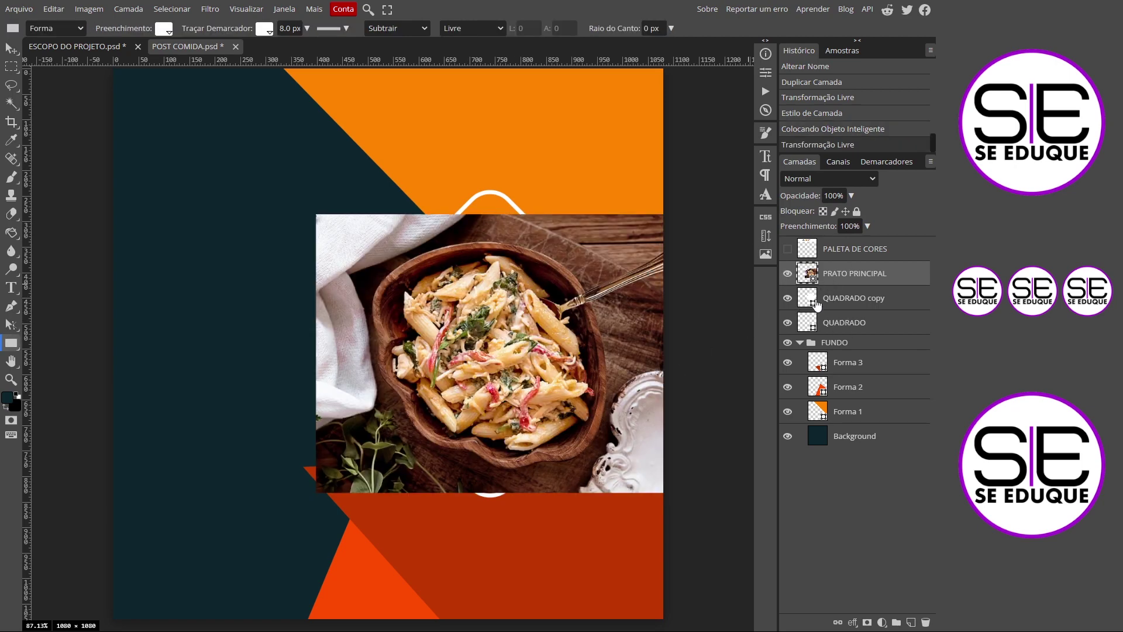
- Clip the PRATO PRINCIPAL photo to the white QUADRADO copy diamond beneath it
click(787, 274)
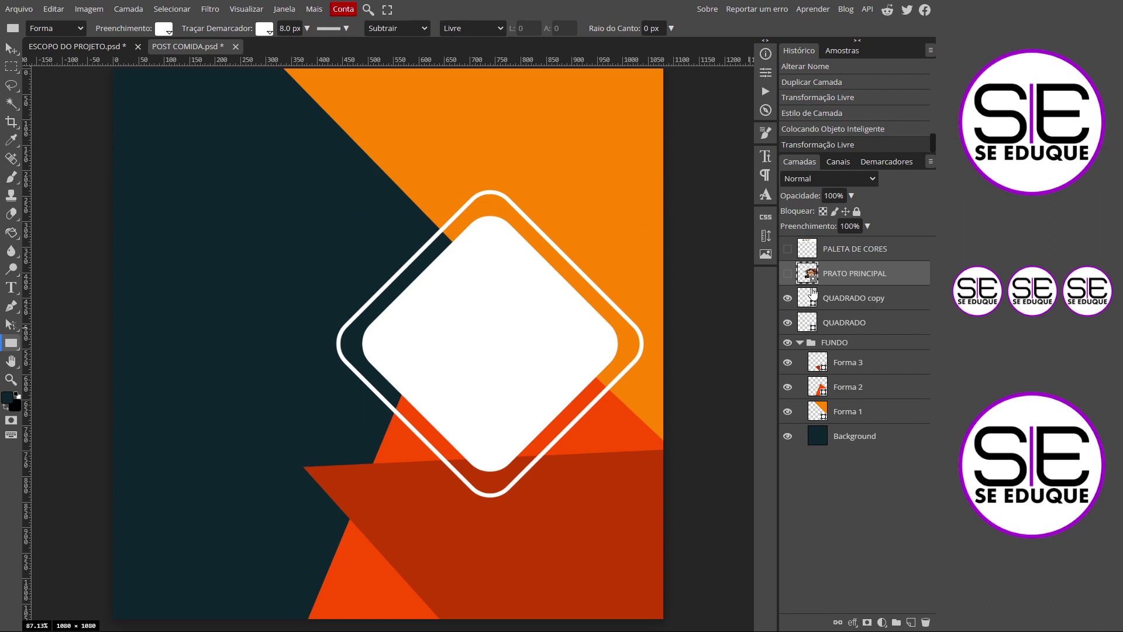
click(787, 273)
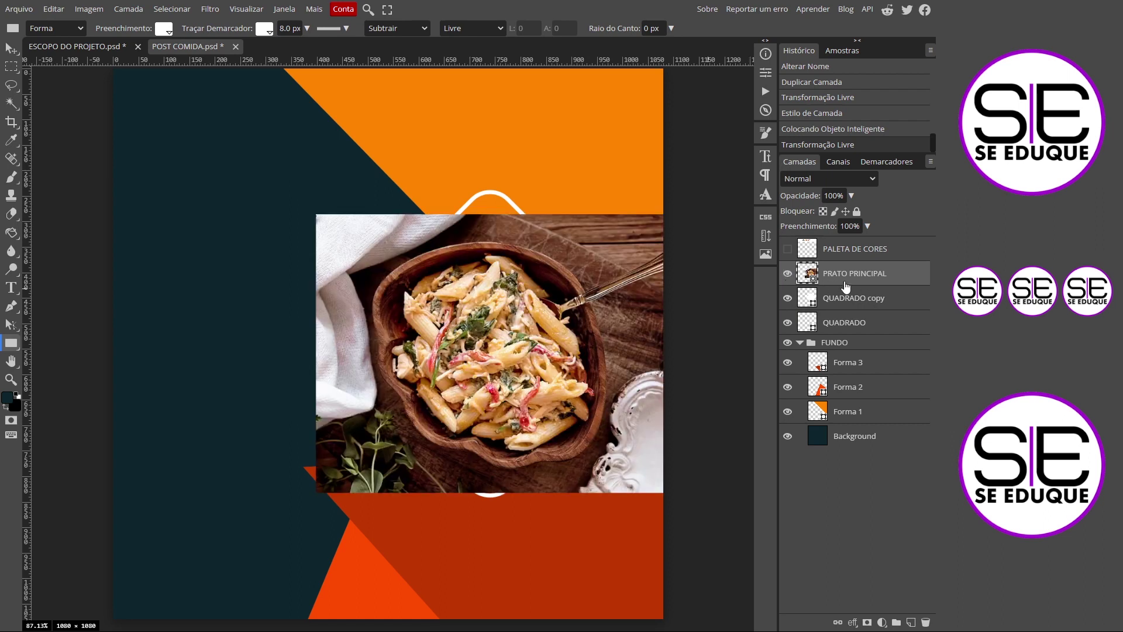
alt+click(895, 285)
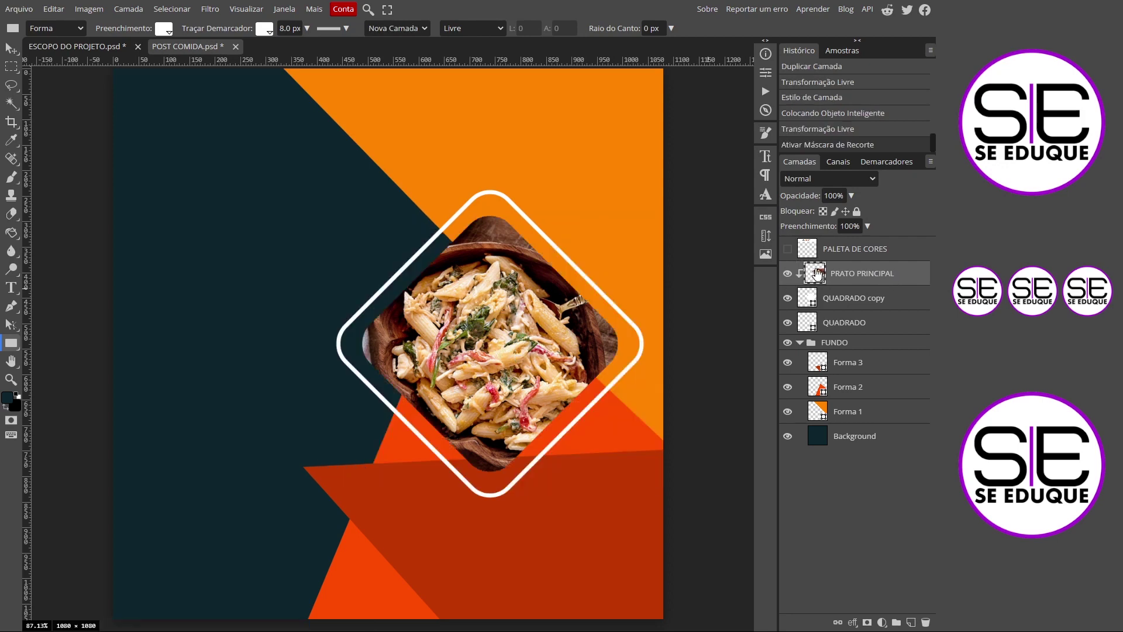
- Scale the clipped photo proportionally to about 50% and move its centre to about (748, 540) px so it fills the diamond
key(alt+ctrl+t)
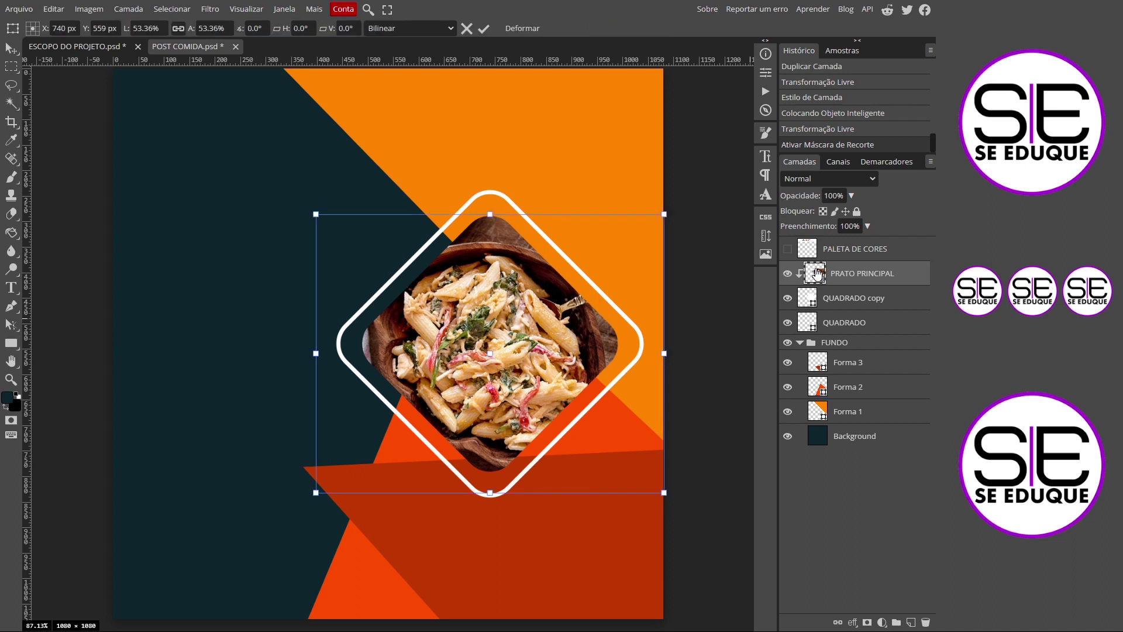
drag(651, 490, 649, 464)
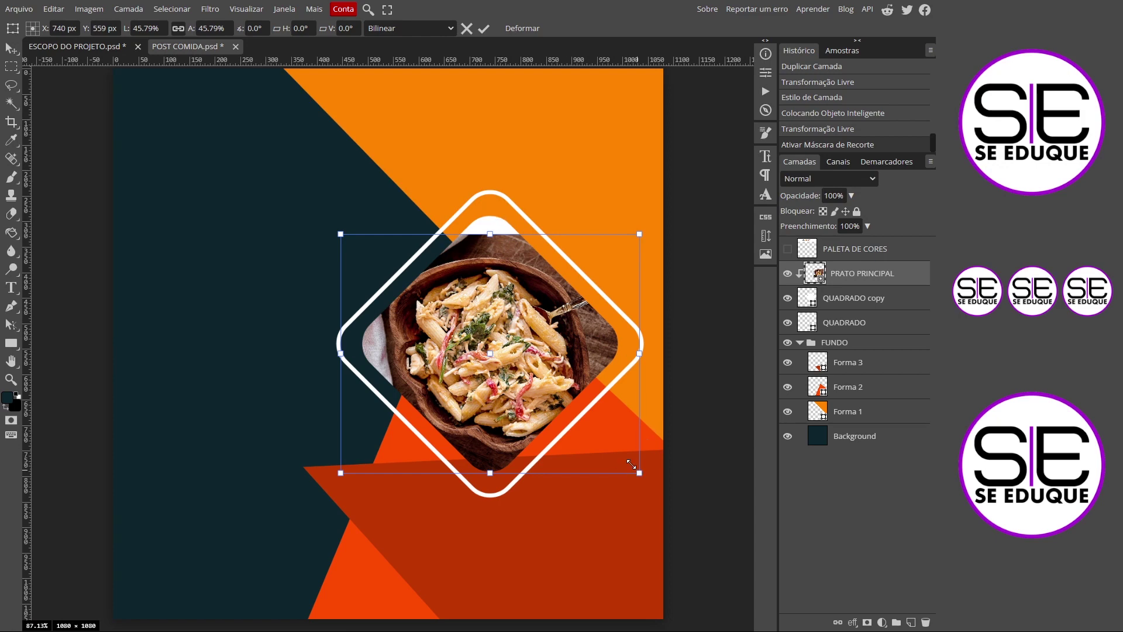
drag(543, 368, 543, 357)
drag(640, 462, 652, 472)
drag(503, 346, 506, 346)
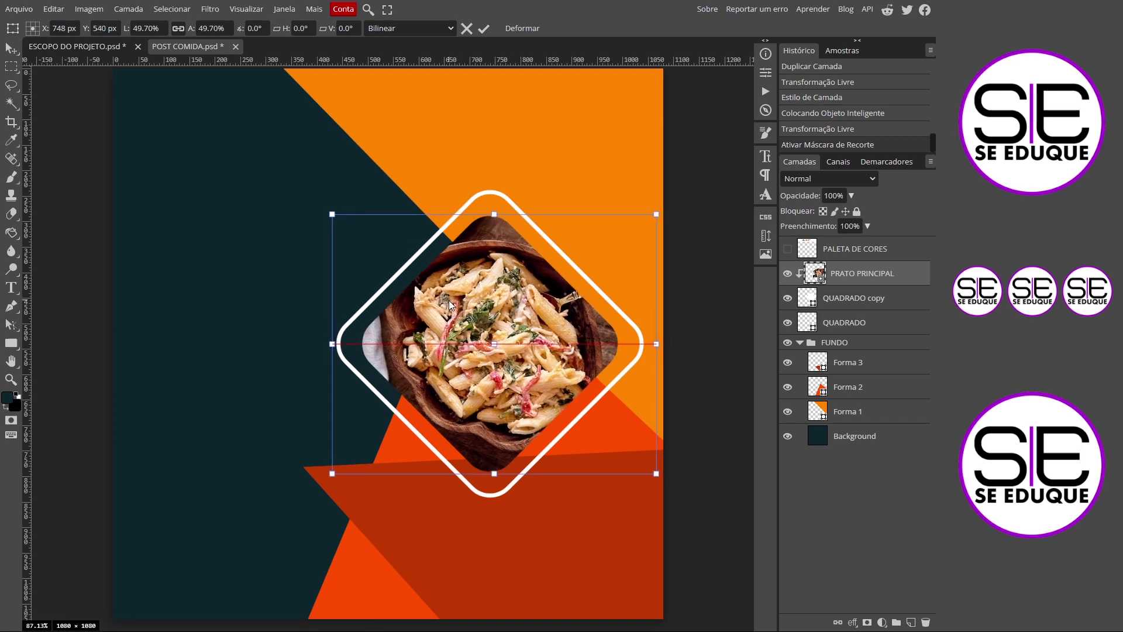
click(483, 29)
key(u)
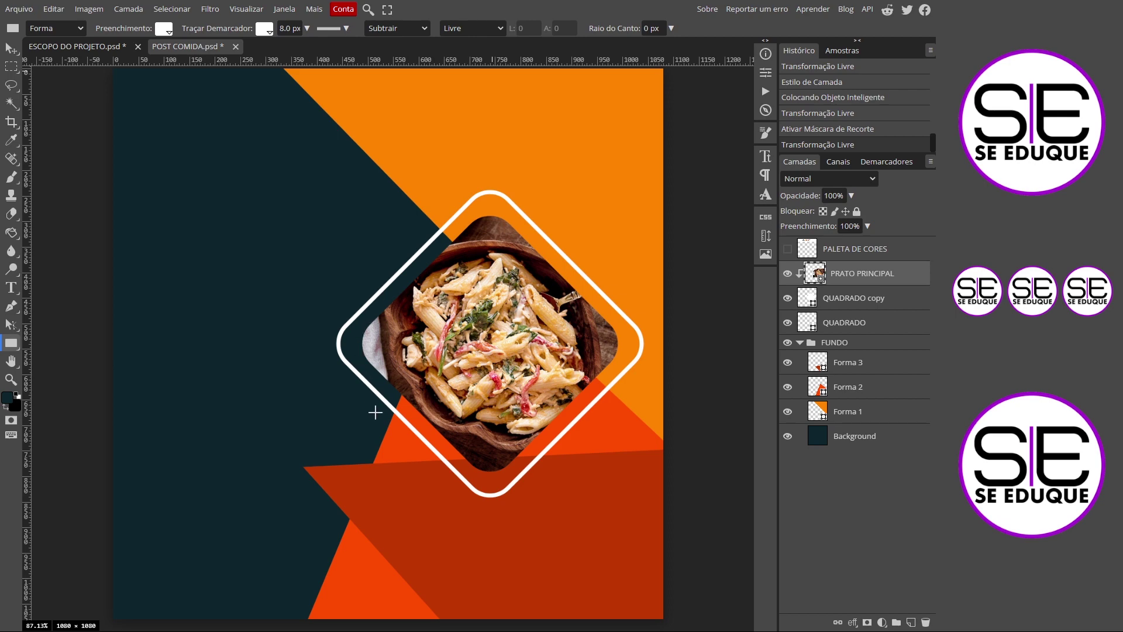
- Duplicate the QUADRADO outline layer and place the copy above the PRATO PRINCIPAL layer
click(847, 323)
key(ctrl+j)
drag(811, 323, 818, 269)
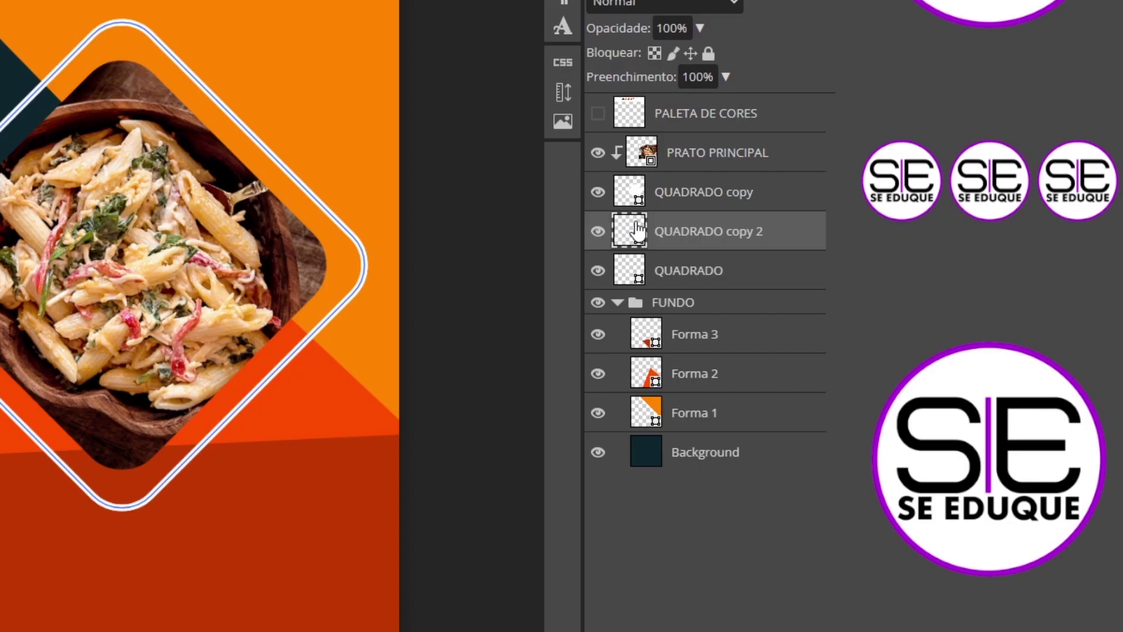
drag(646, 147, 647, 148)
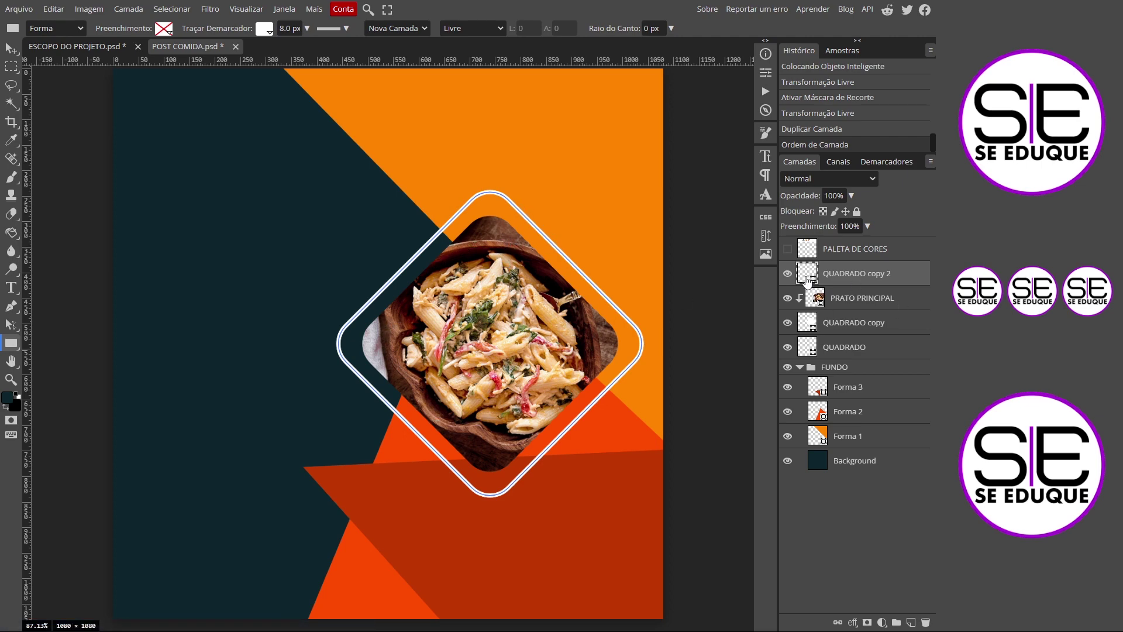
- Scale the new outline copy proportionally about its centre to about 75% so it sits inside the photo
key(alt)
key(ctrl+alt+t)
drag(644, 496, 608, 453)
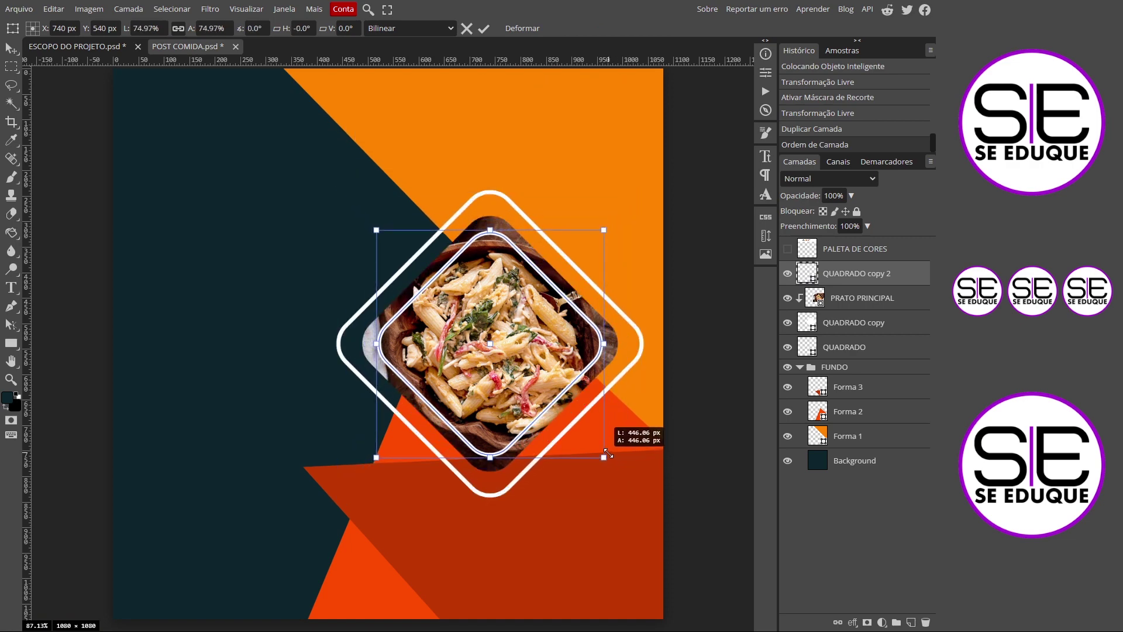
click(484, 28)
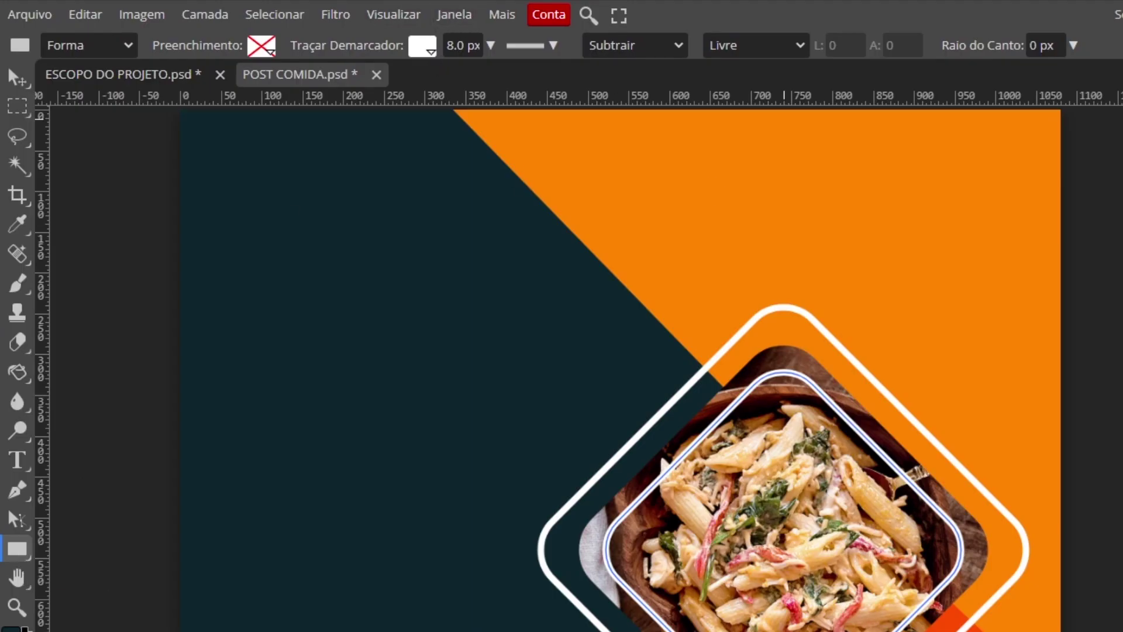
- Set the inner outline's stroke width to 3 px and its line style to dashed
click(491, 46)
drag(467, 74, 451, 72)
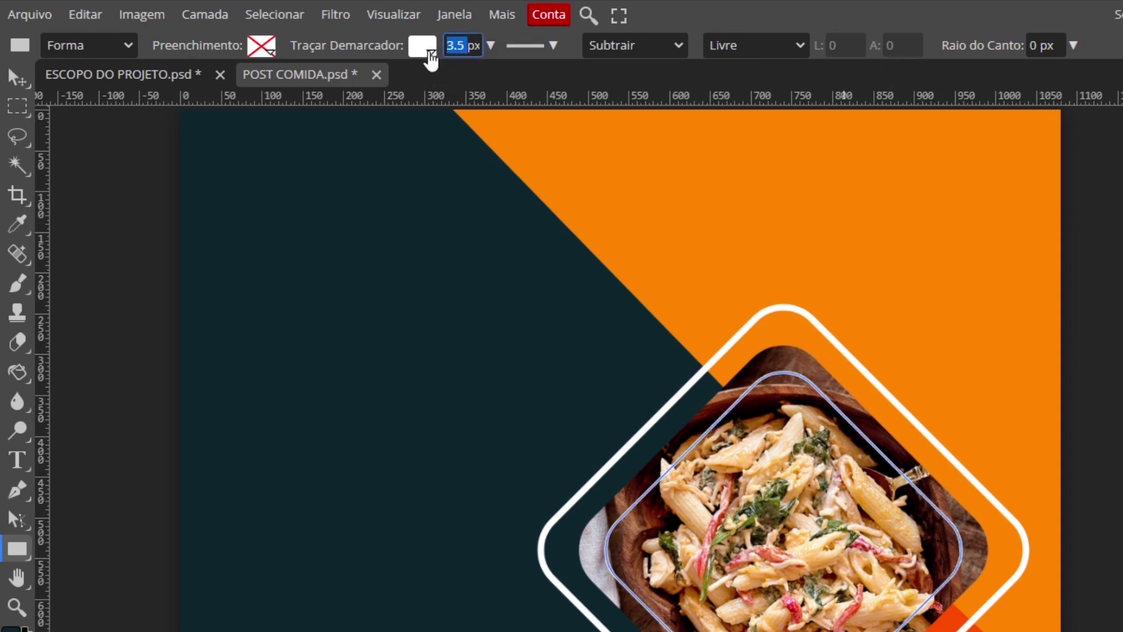
text(3)
key(Return)
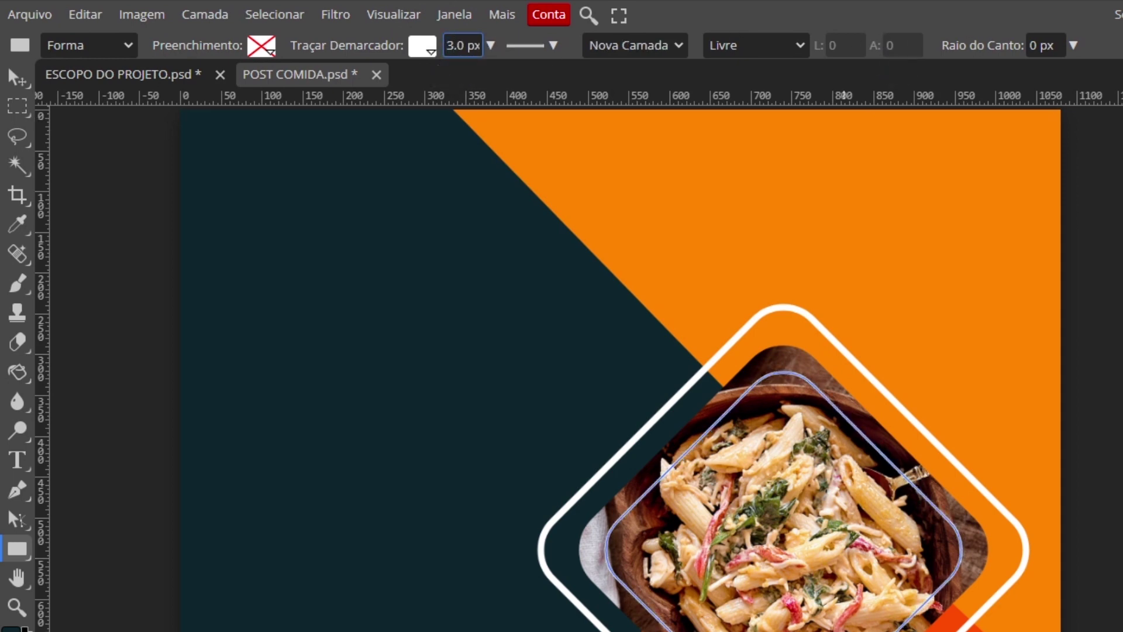
click(553, 45)
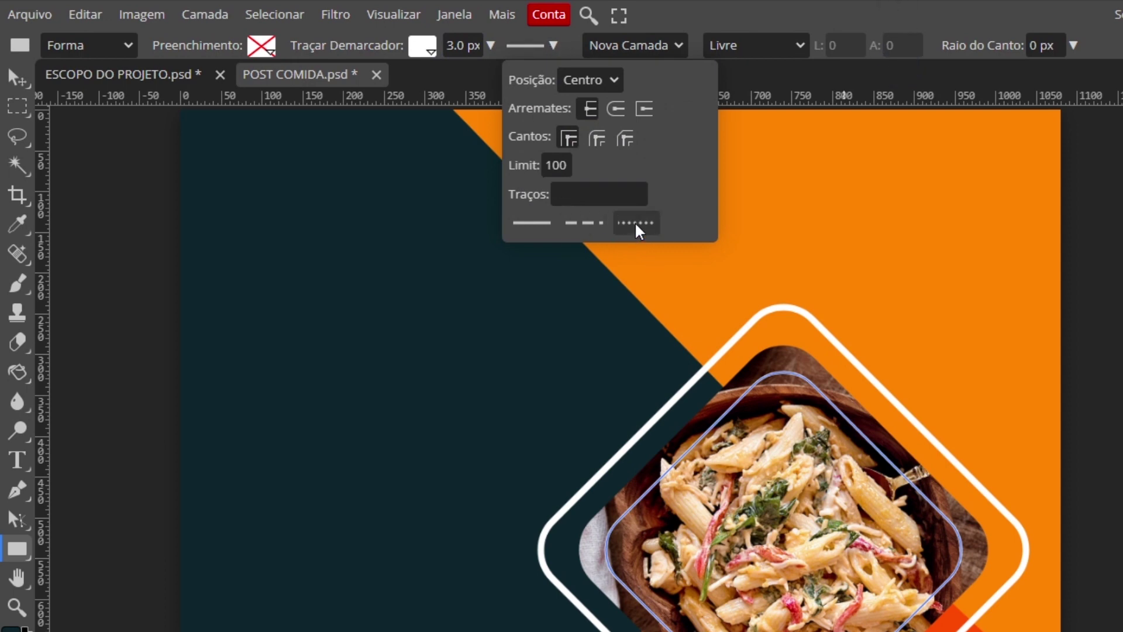
click(598, 229)
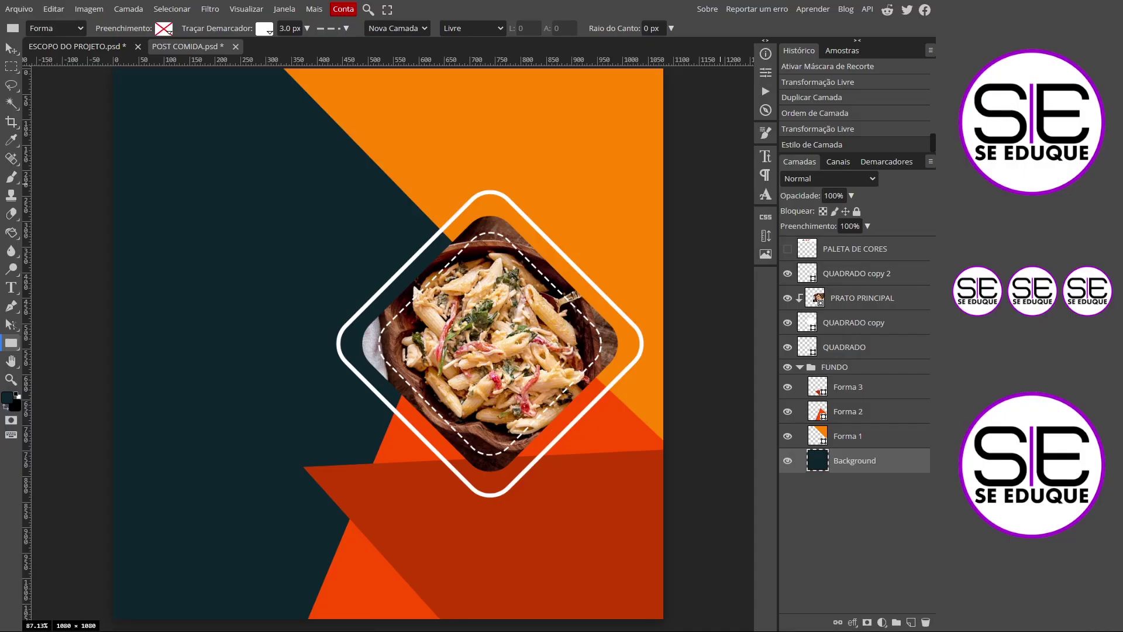
- Collapse the FUNDO folder, then group the three QUADRADO layers and PRATO PRINCIPAL into a folder named IMG COMIDA
click(800, 367)
click(834, 347)
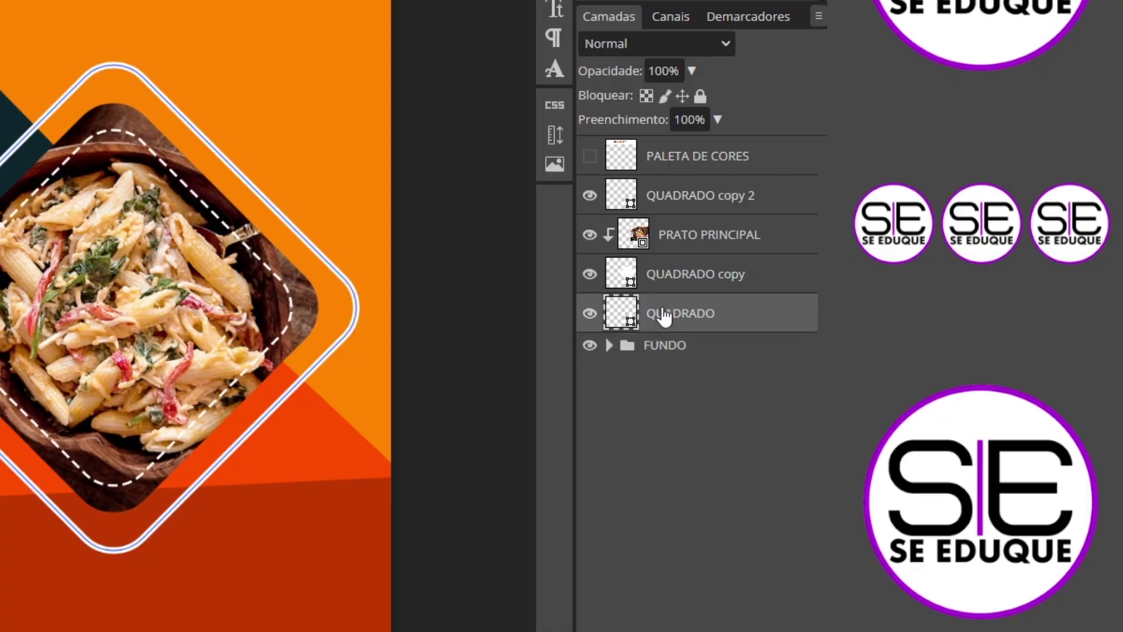
shift+click(678, 212)
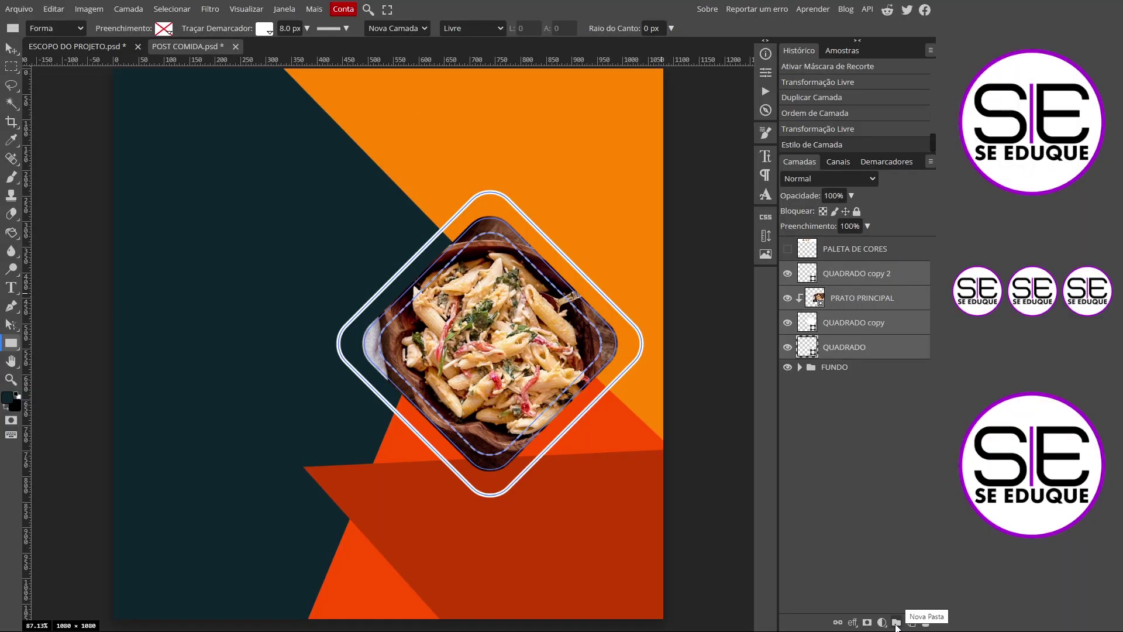
click(897, 623)
double_click(831, 269)
text(IMG)
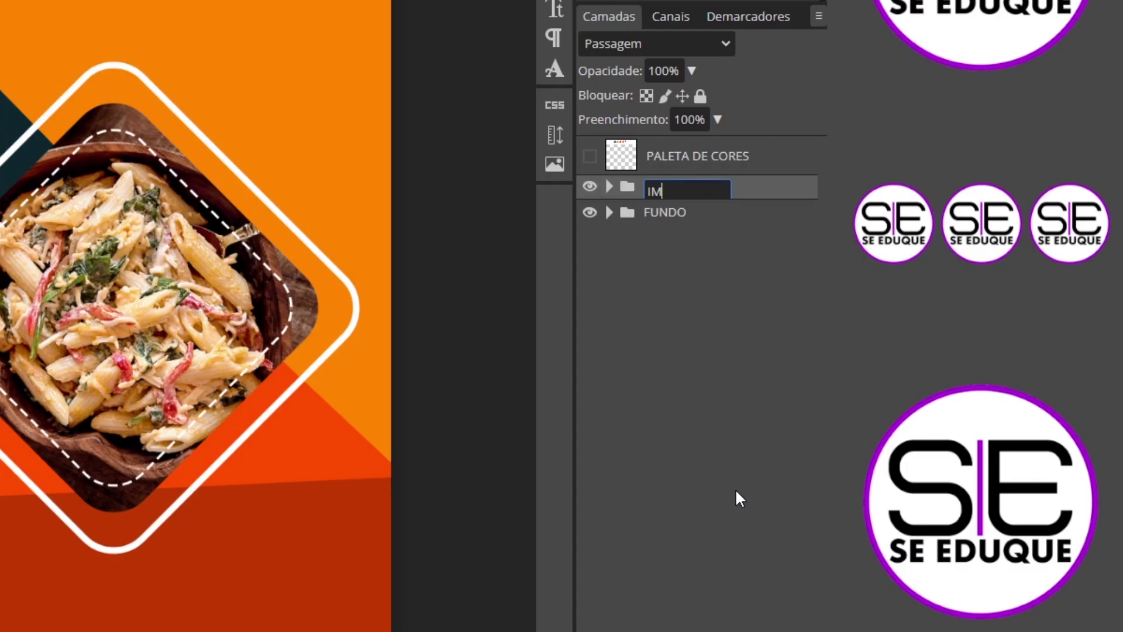
text( COMIDA)
key(Return)
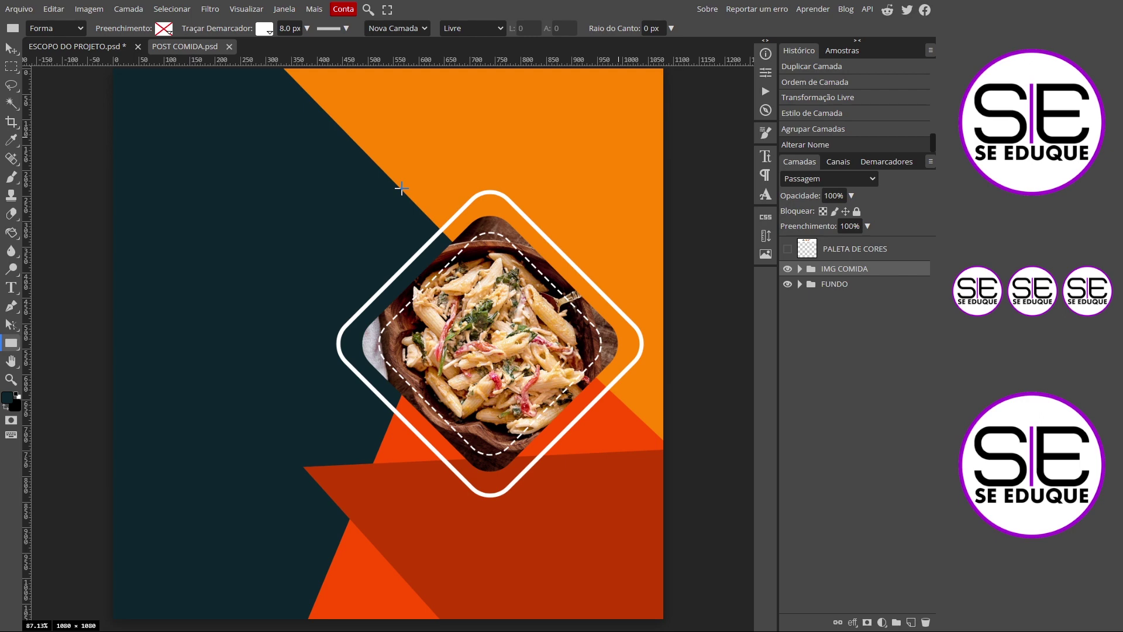
- Check the layout in ESCOPO DO PROJETO, then set the post's Type tool to size 100 px and the palette's orange, ff8500
click(54, 48)
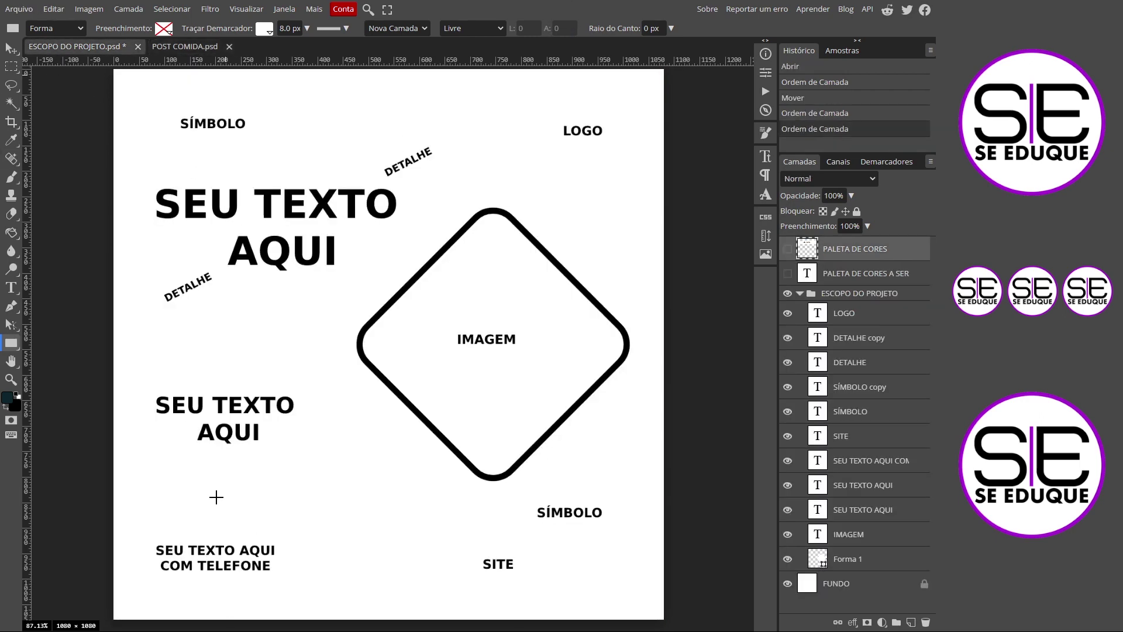
click(180, 48)
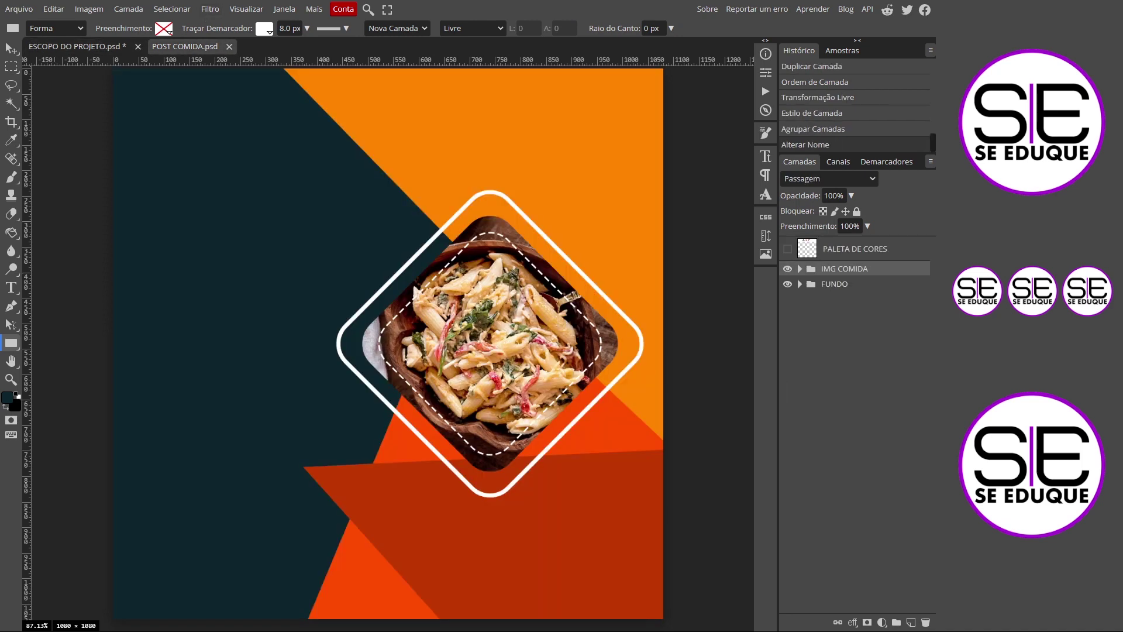
click(11, 287)
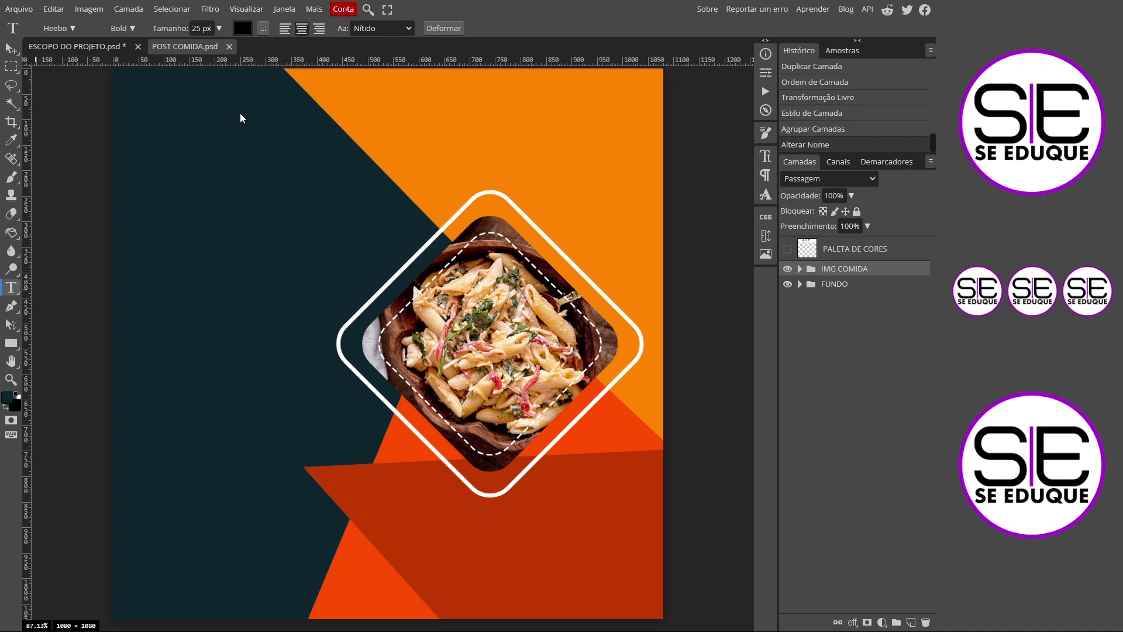
click(197, 28)
text(100 p)
click(242, 29)
drag(223, 95, 264, 181)
click(788, 249)
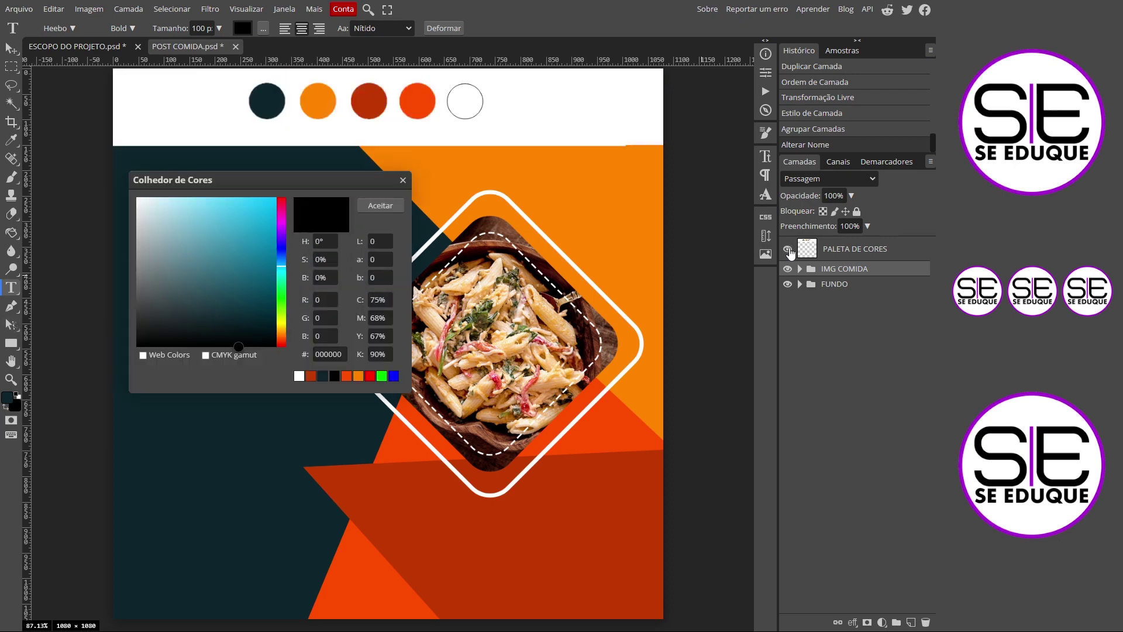
click(316, 99)
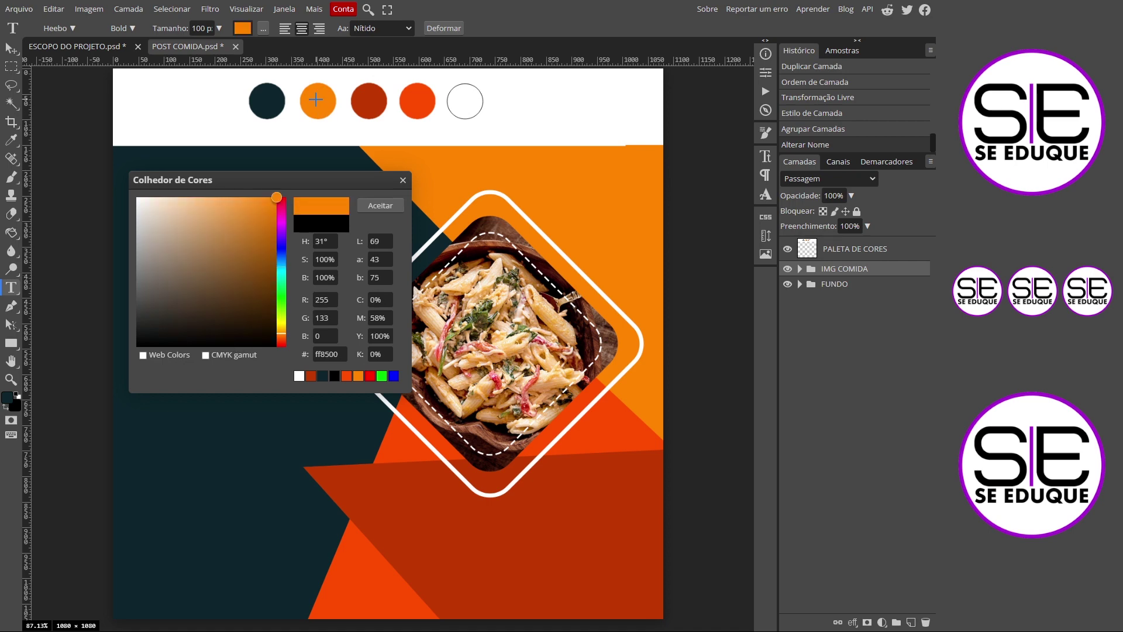
click(374, 205)
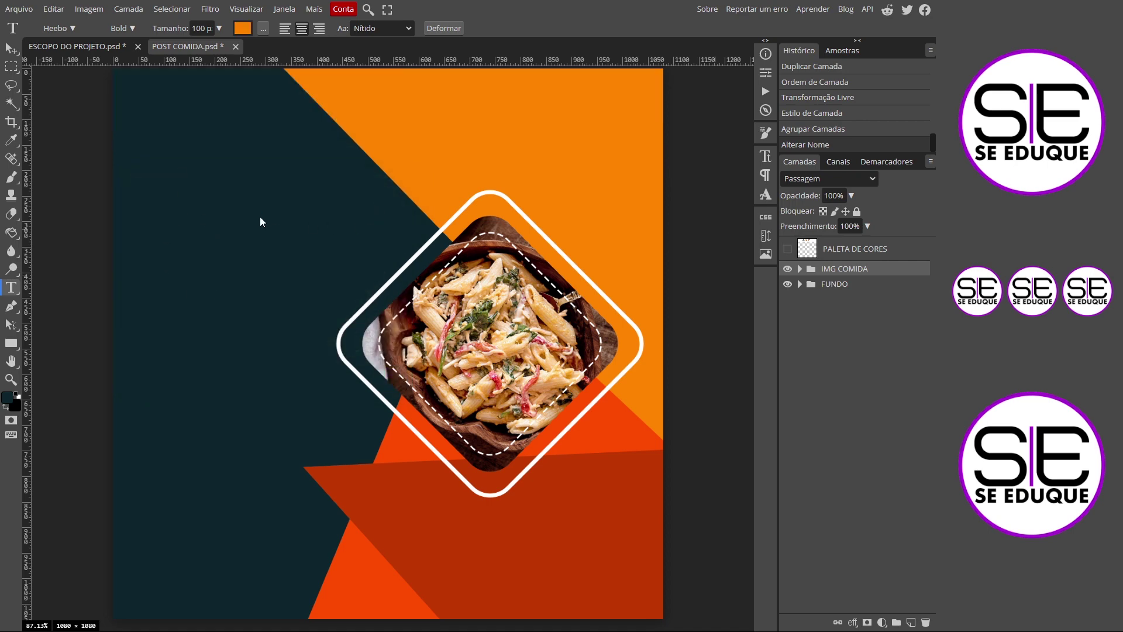
- Add the text COMIDA on the dark area and move it beside the upper part of the diamond
click(155, 208)
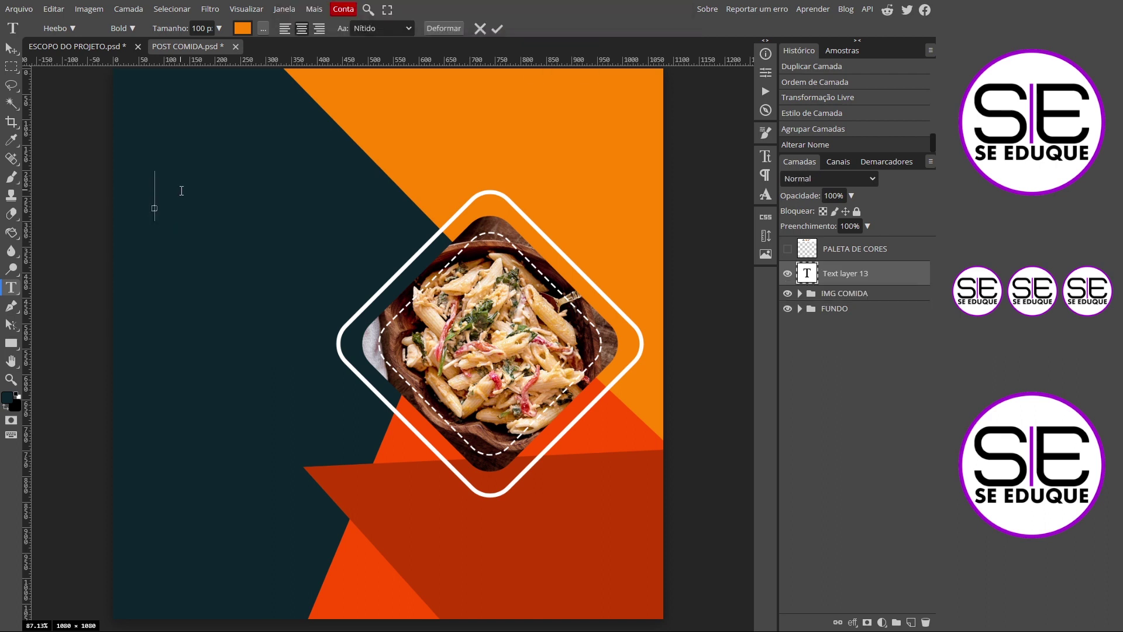
key(Caps_Lock)
text(COMIDA)
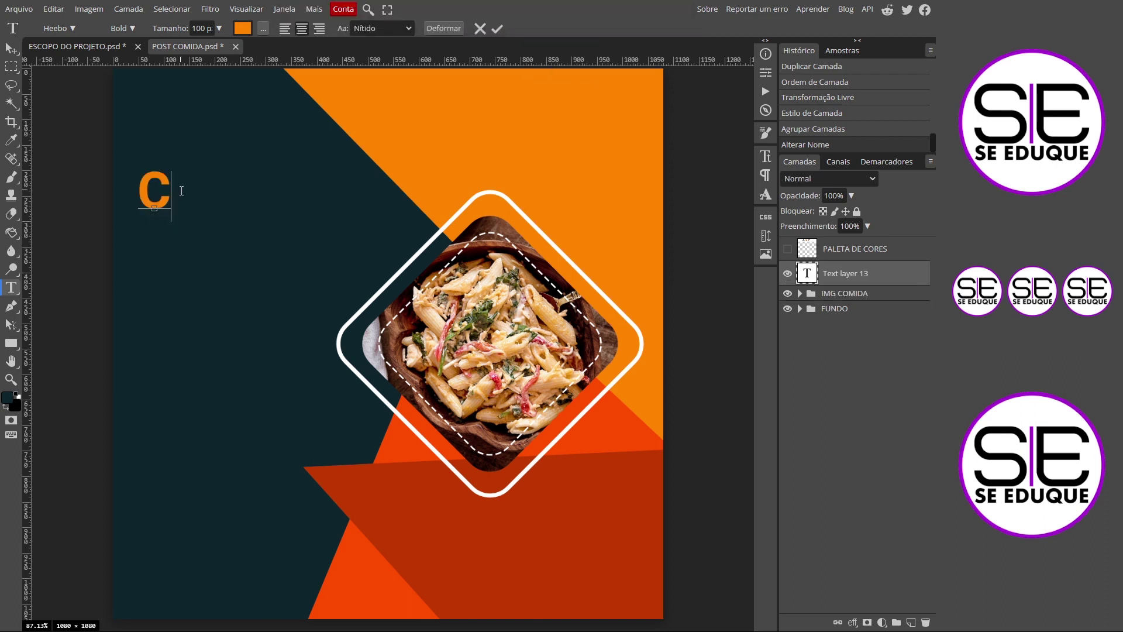
key(ctrl+Return)
key(v)
drag(164, 190, 241, 247)
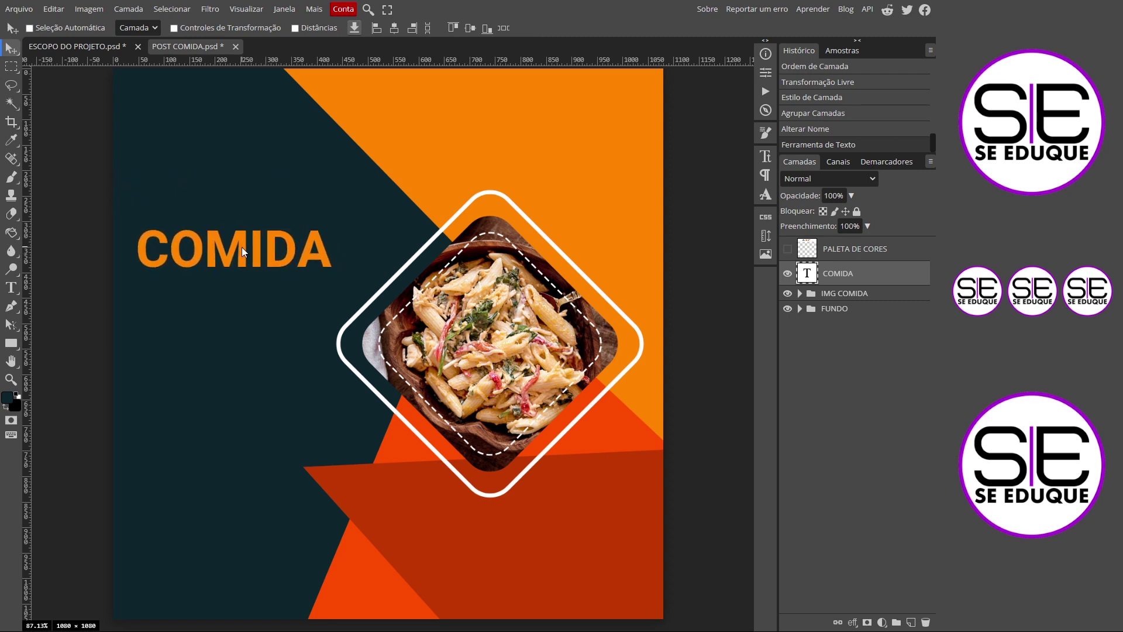
- Set the COMIDA text's size to 103 px and move it slightly up and to the right
double_click(241, 247)
double_click(199, 29)
text(103)
key(Return)
key(ctrl+Return)
key(v)
mouse_move(254, 251)
mouse_down()
mouse_move(251, 240)
mouse_move(272, 241)
mouse_up()
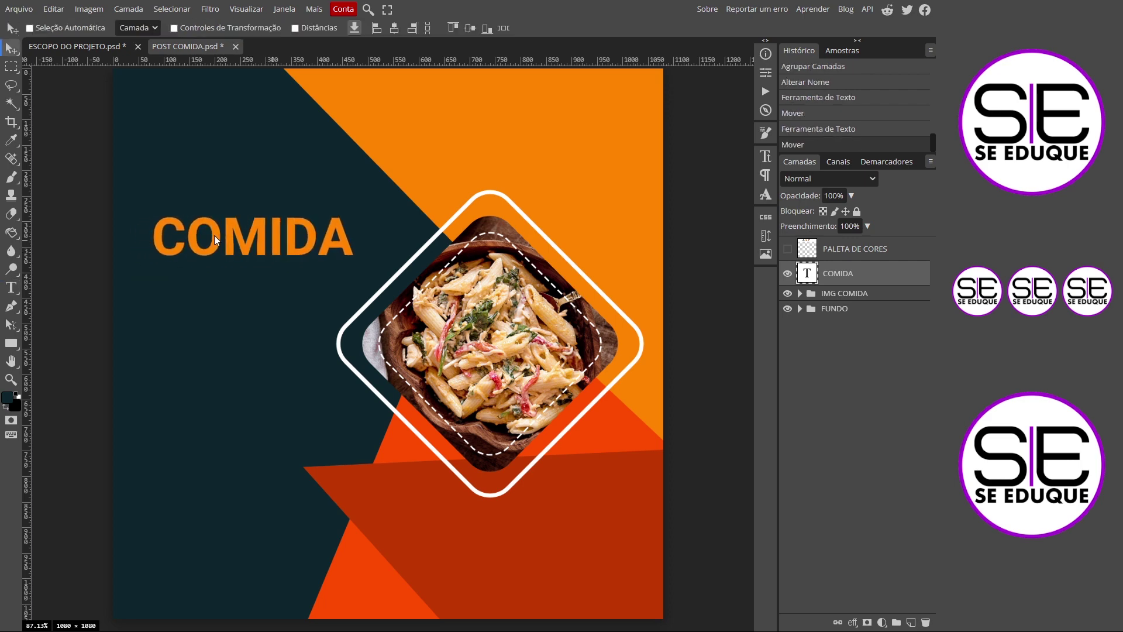
- Change the colour of the COMIDA text to white
double_click(251, 235)
click(243, 28)
click(118, 110)
click(95, 114)
click(328, 123)
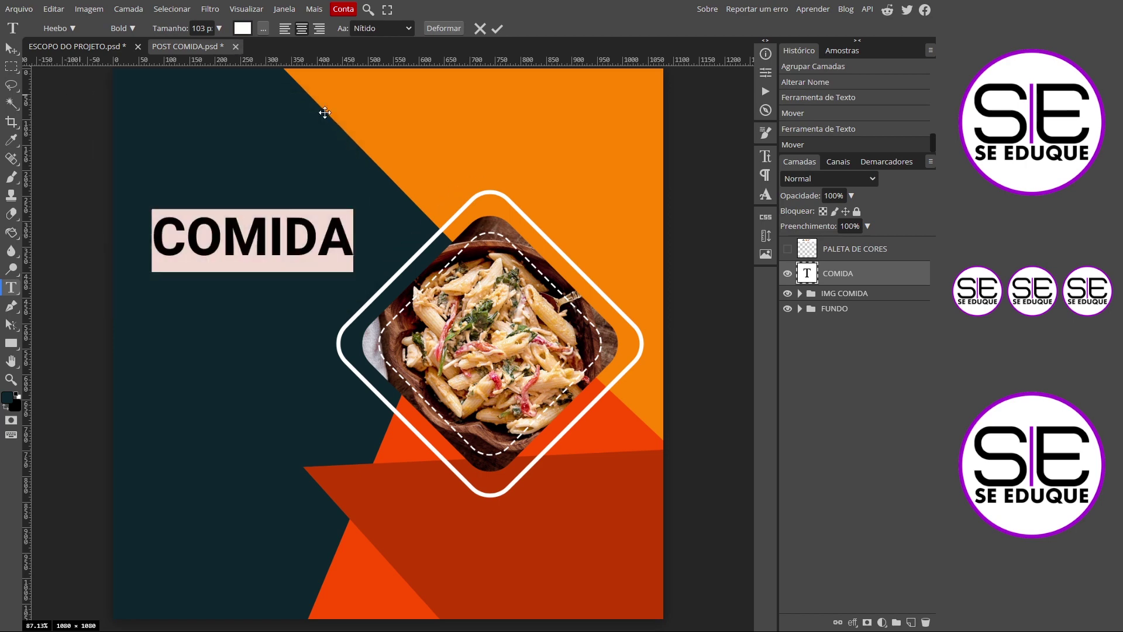
- Duplicate the COMIDA text directly below the original and change the copy's wording to DELICIOSA
key(Escape)
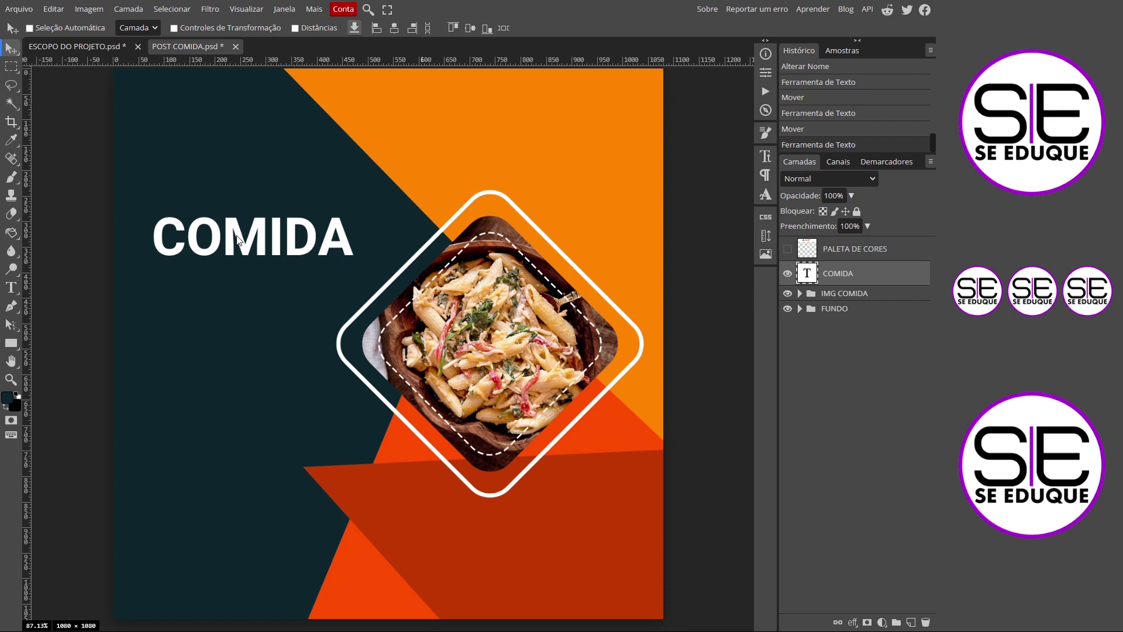
drag(231, 235, 231, 283)
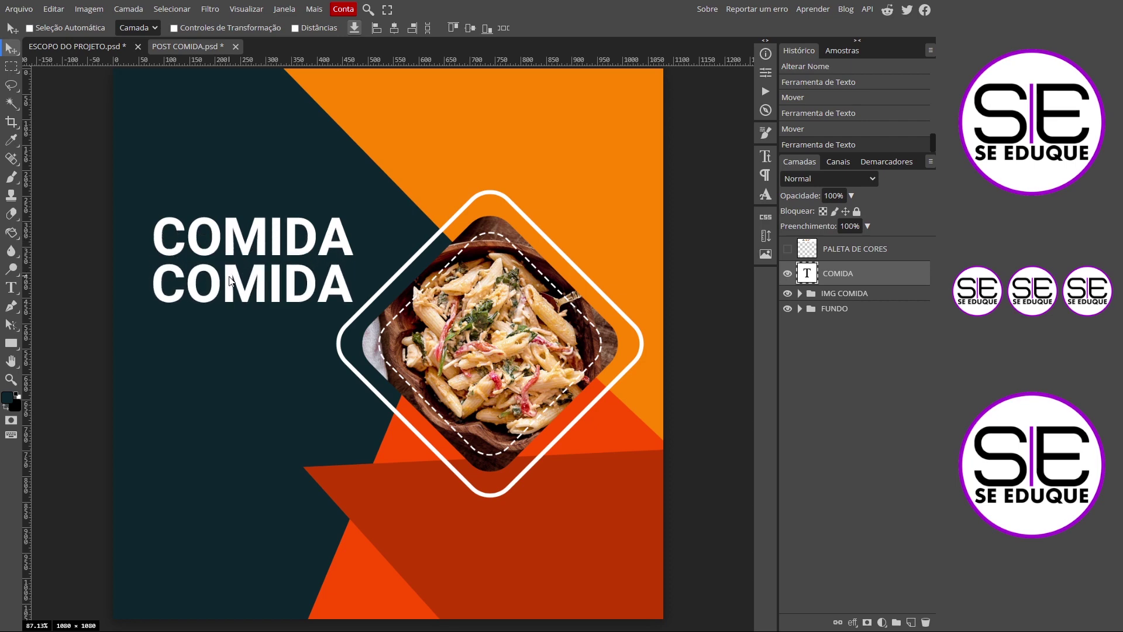
double_click(280, 292)
text(DELICIOS)
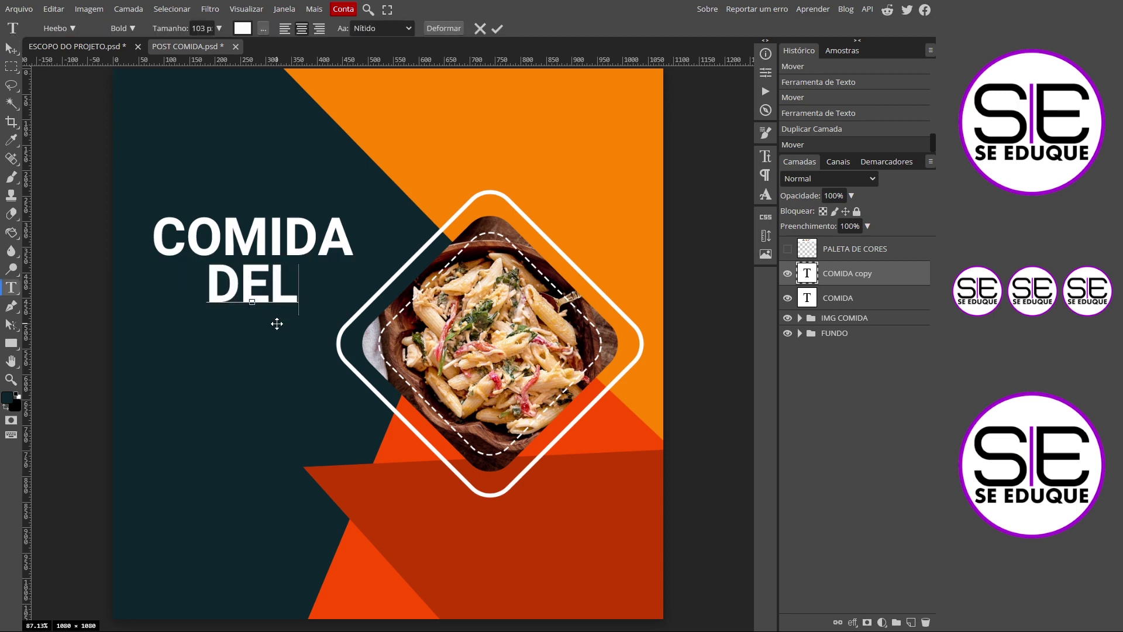
- Change the colour of the DELICIOSA text to the background's orange, ff8500
double_click(267, 288)
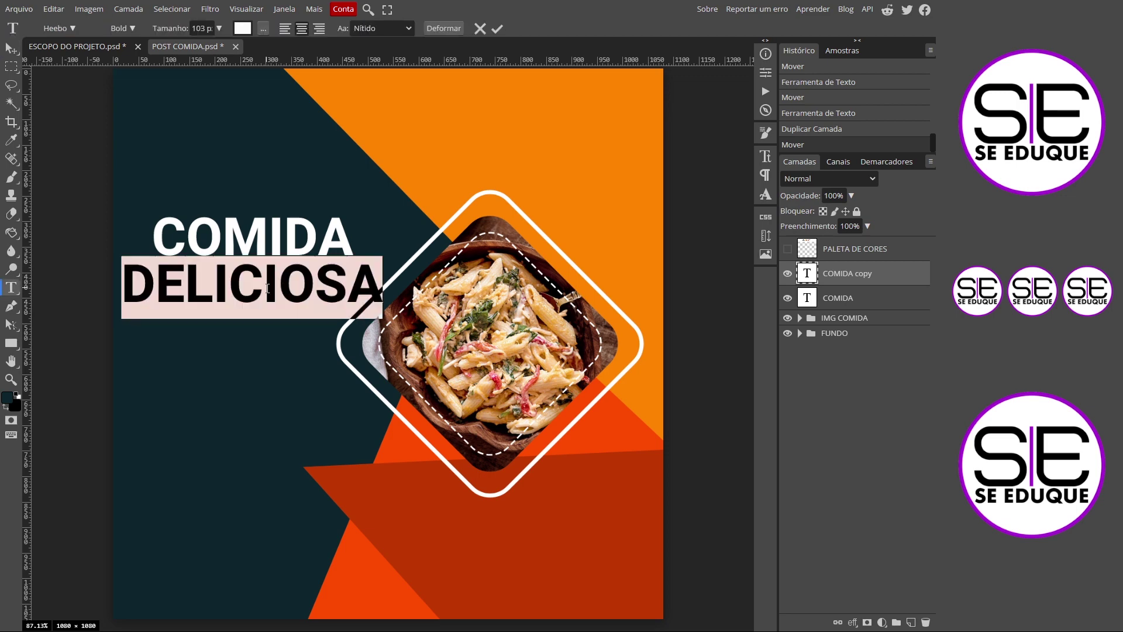
click(242, 29)
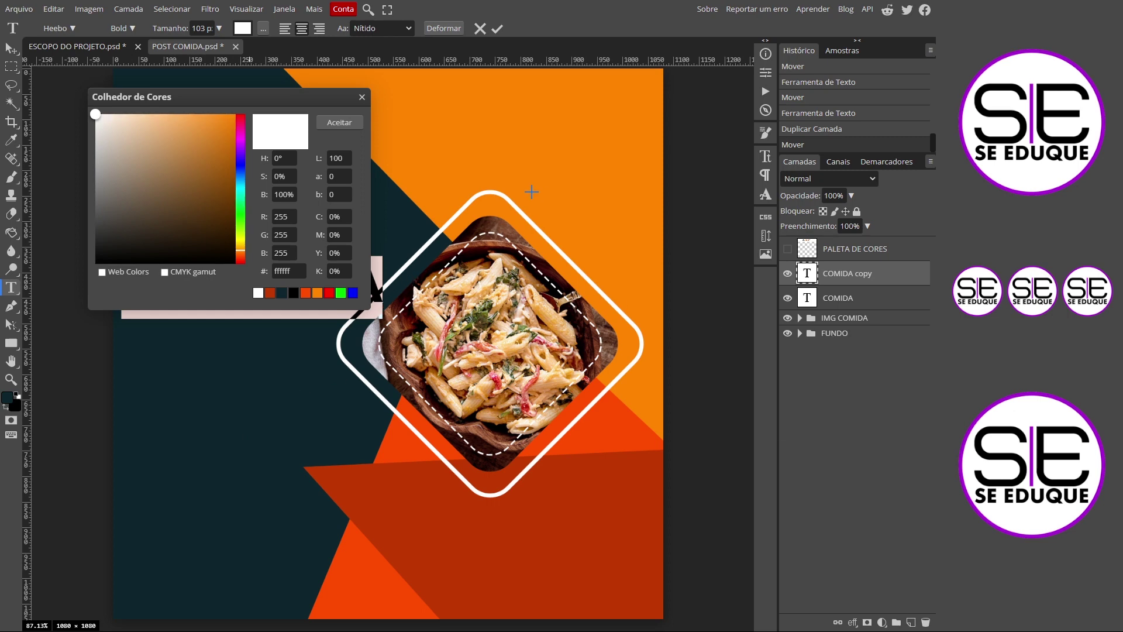
click(481, 145)
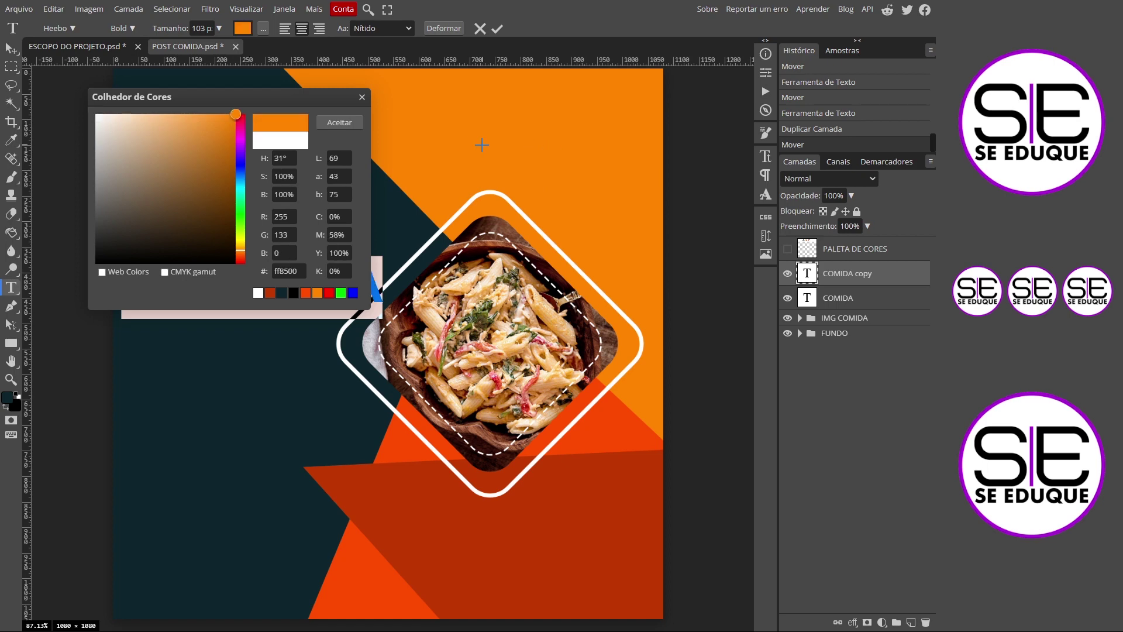
click(339, 123)
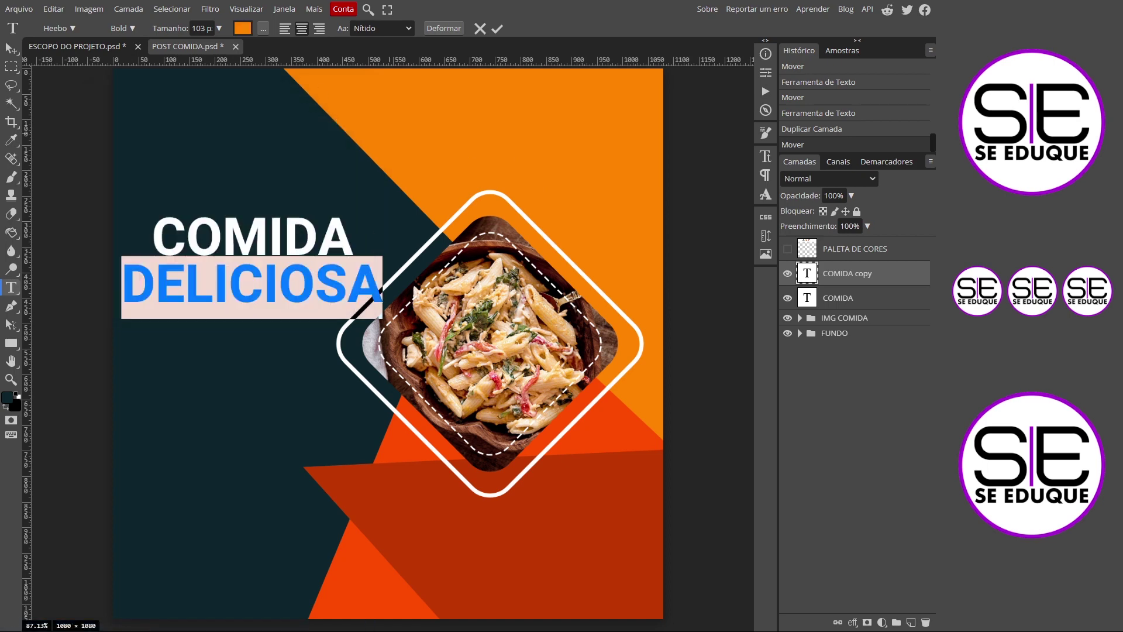
- Set the DELICIOSA text's size to 80 px and move it slightly up, close beneath COMIDA
double_click(200, 28)
text(80)
key(Return)
ctrl+drag(266, 287, 267, 277)
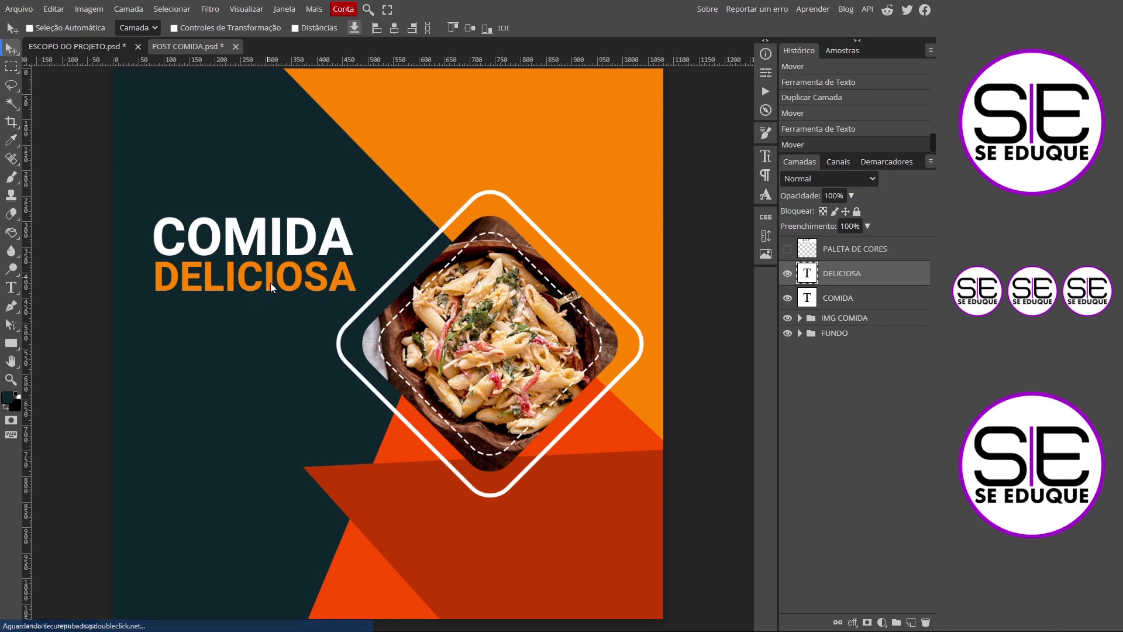
- Duplicate the DELICIOSA text above COMIDA and set the copy's font to Dancing Script
alt+drag(267, 283, 286, 200)
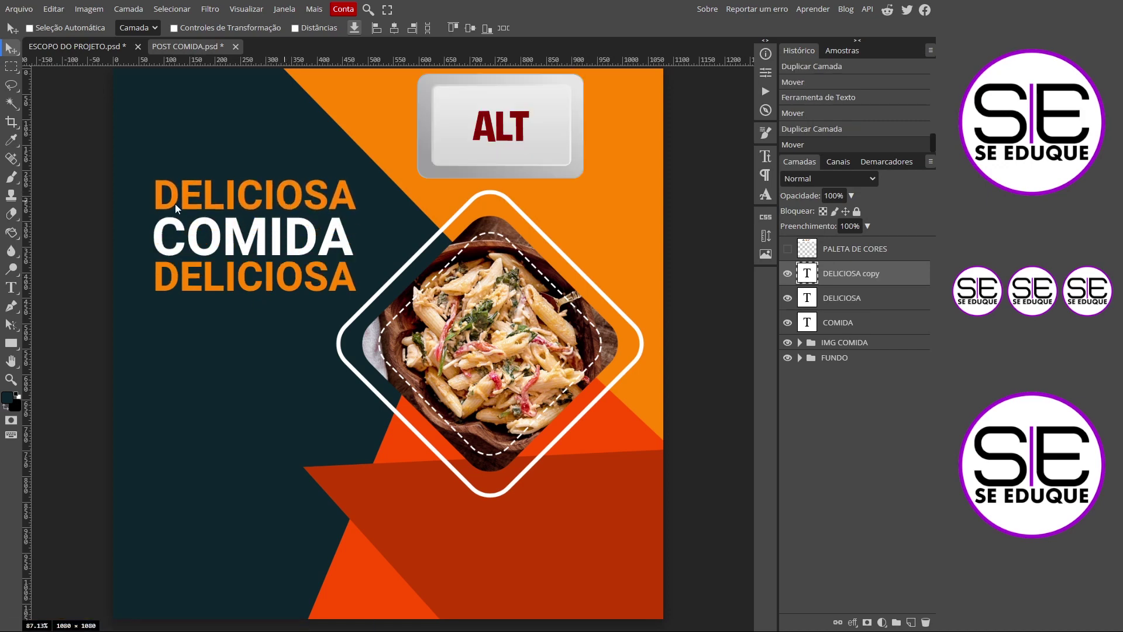
double_click(219, 199)
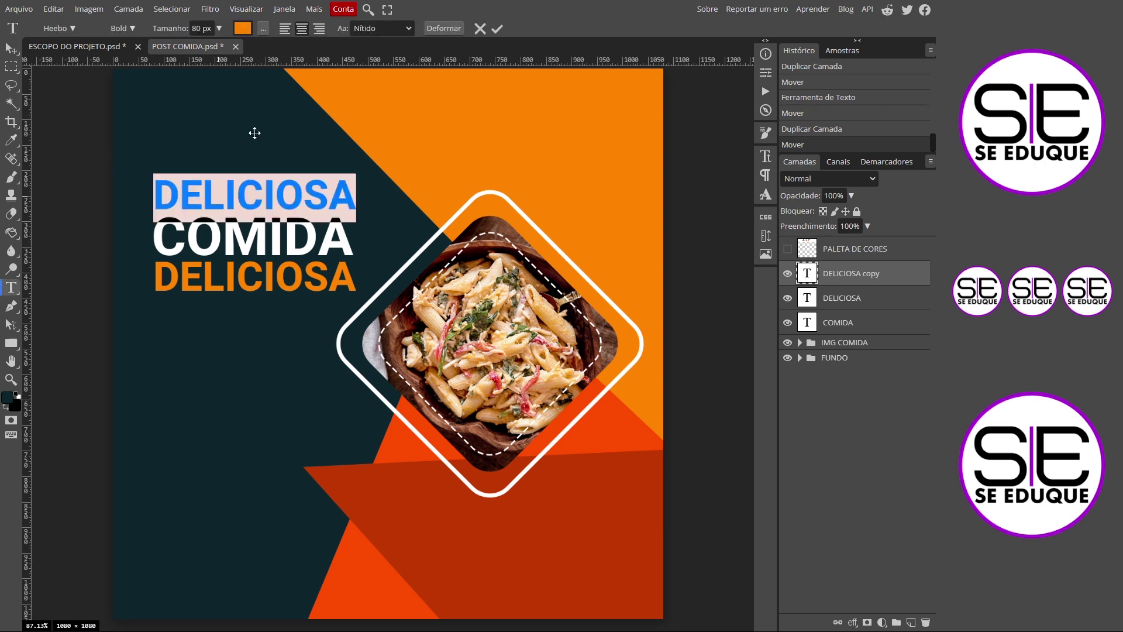
click(59, 28)
text(DA)
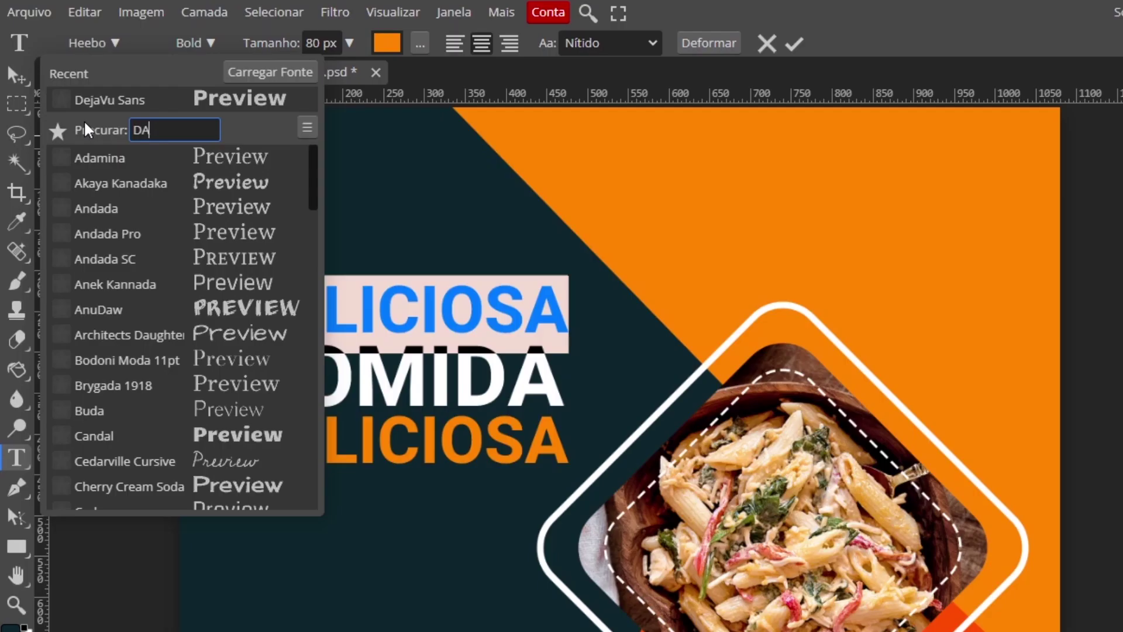
text(NCING)
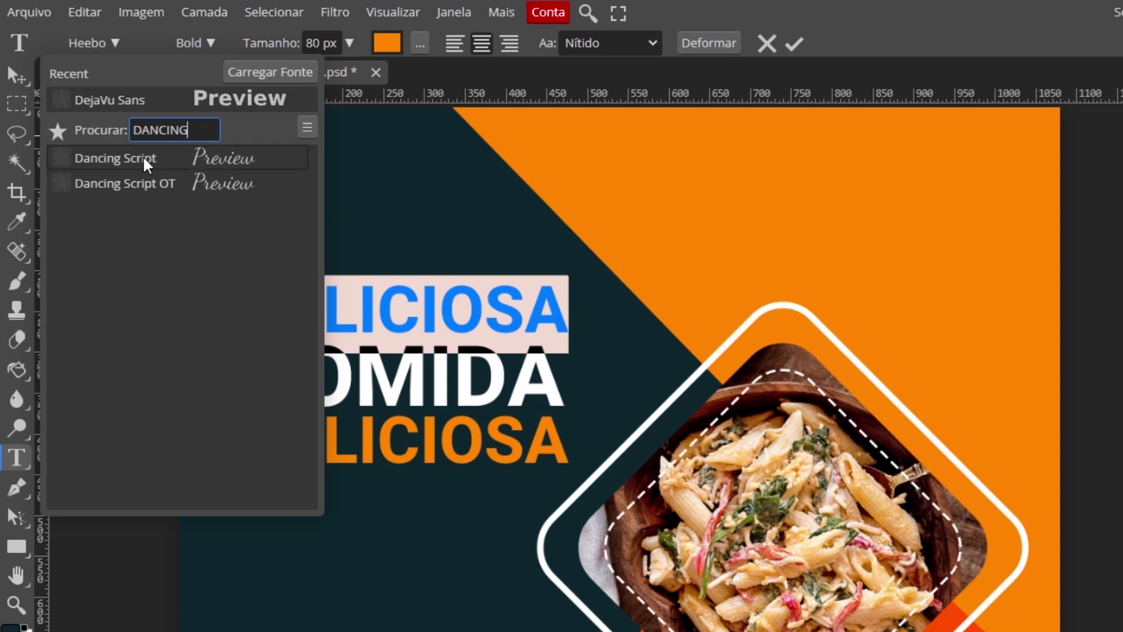
click(143, 158)
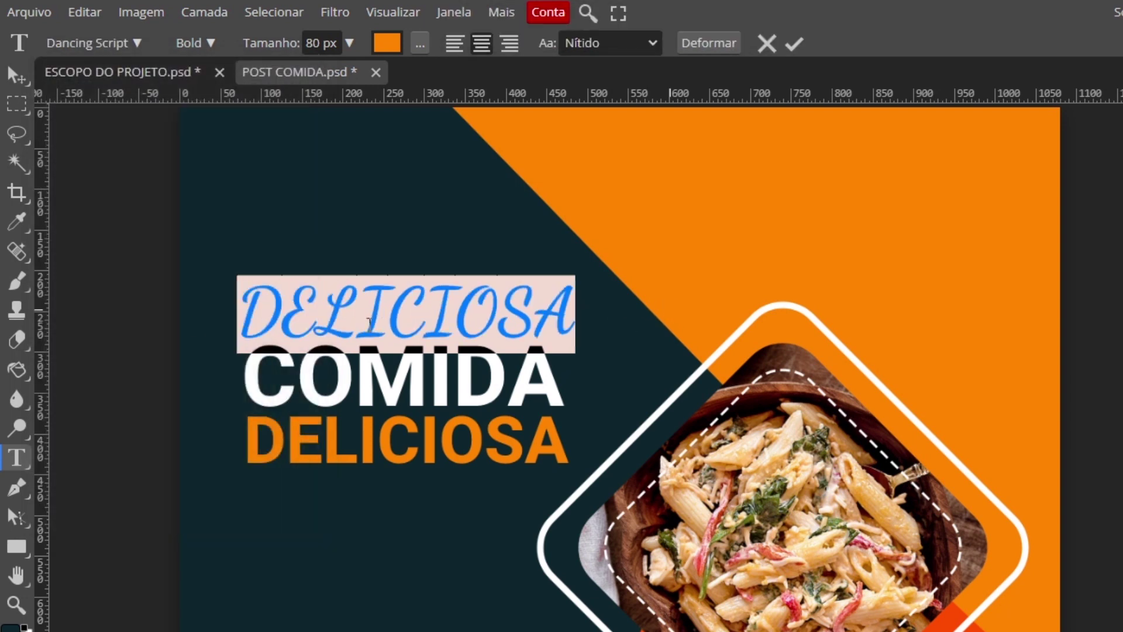
- Replace the wording of the script-font copy above COMIDA with Aproveite!
click(282, 316)
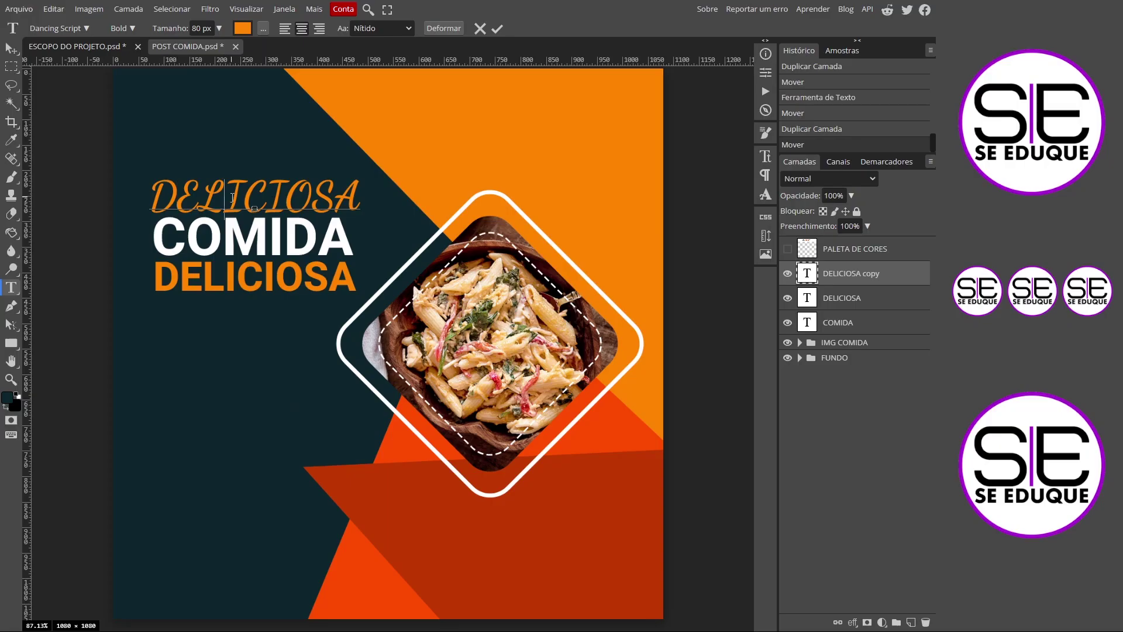
double_click(232, 198)
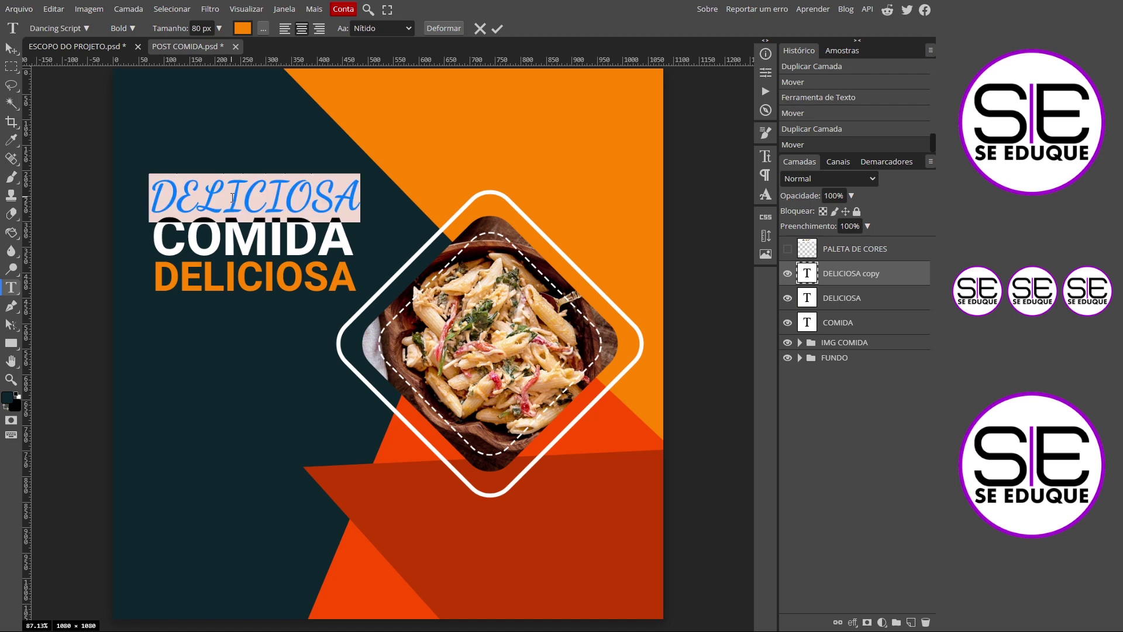
text(Aproveite!)
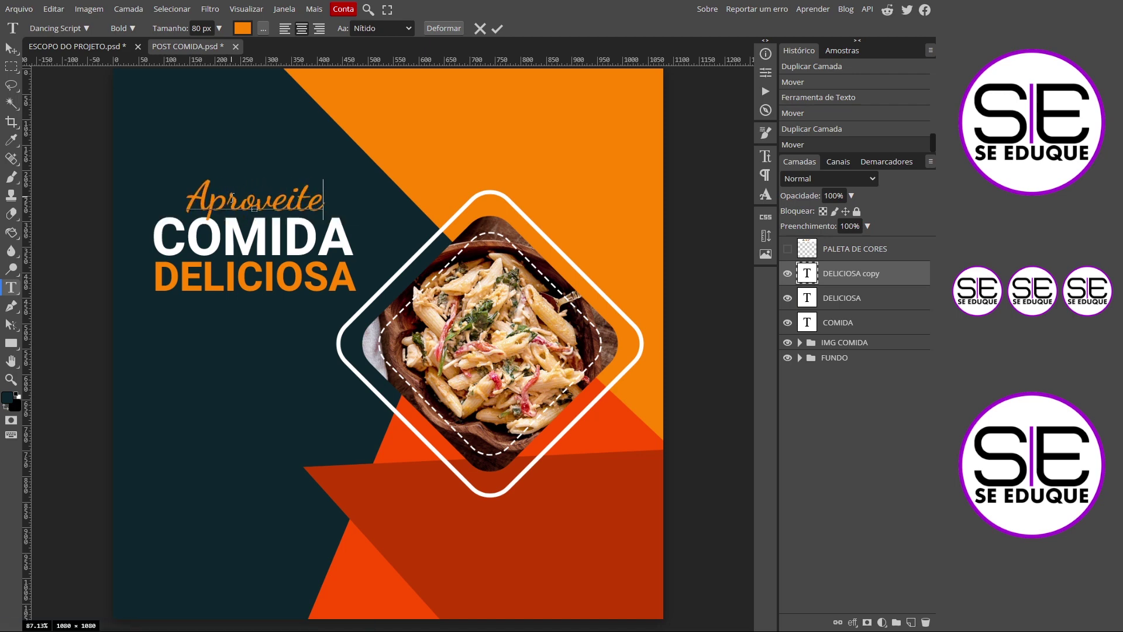
- Enlarge the Aproveite! text to nearly the width of COMIDA and position it just above that word
key(ctrl+a)
text(1)
key(Return)
click(11, 48)
drag(282, 204, 264, 197)
double_click(807, 273)
click(11, 48)
key(ctrl+z)
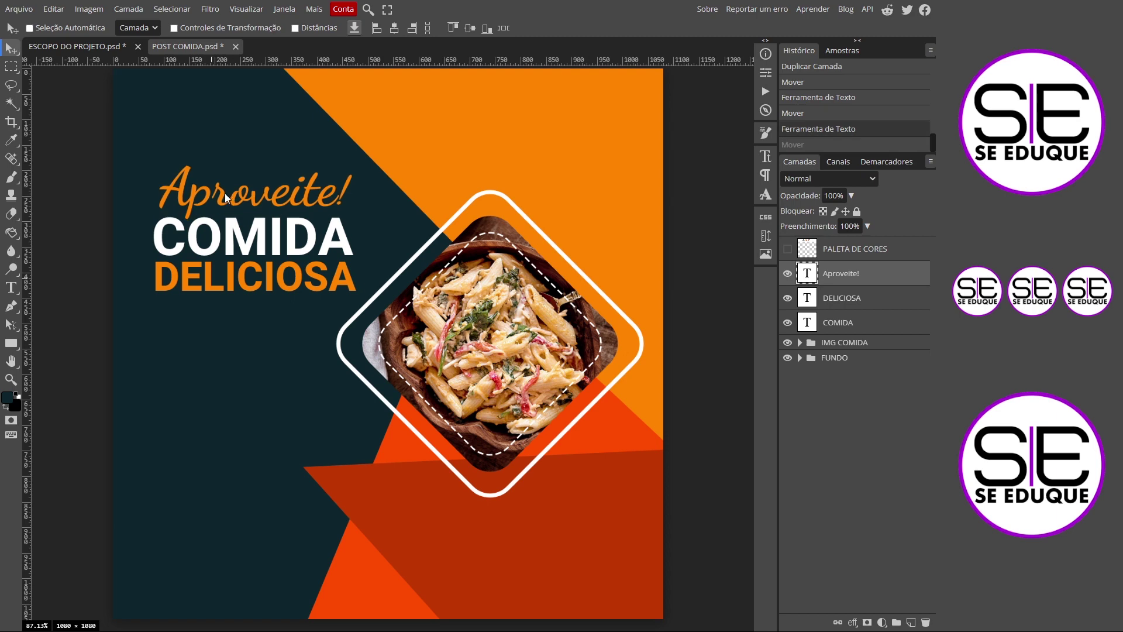
- Duplicate the Aproveite! text straight down to the lower dark area and change the copy's wording to Desconto
alt+drag(230, 203, 156, 199)
key(alt)
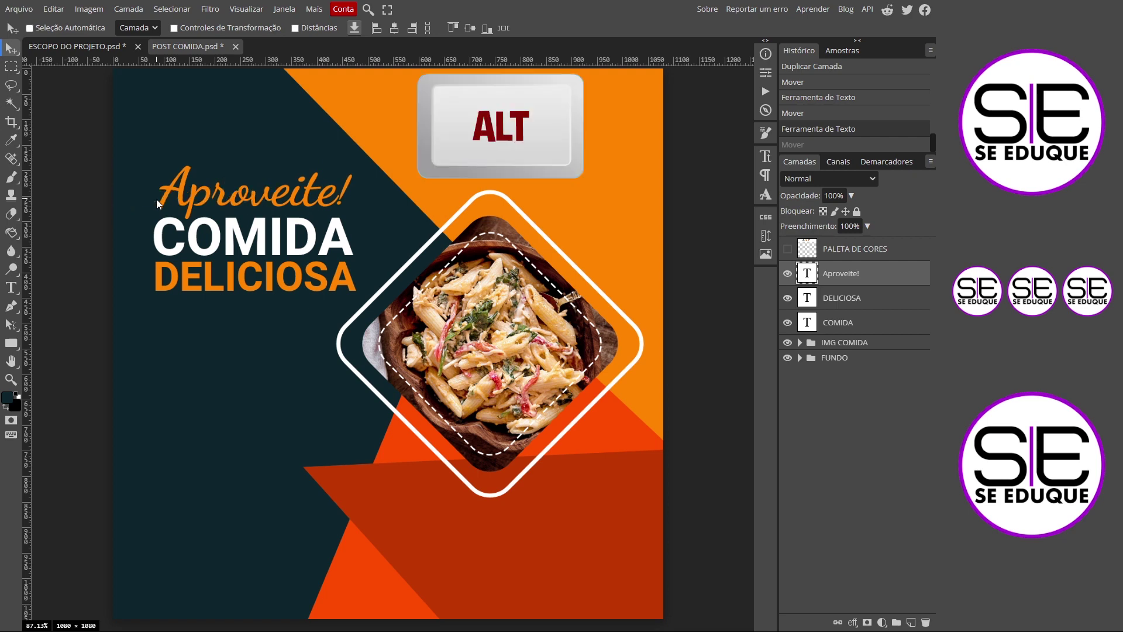
key(shift)
drag(156, 199, 196, 420)
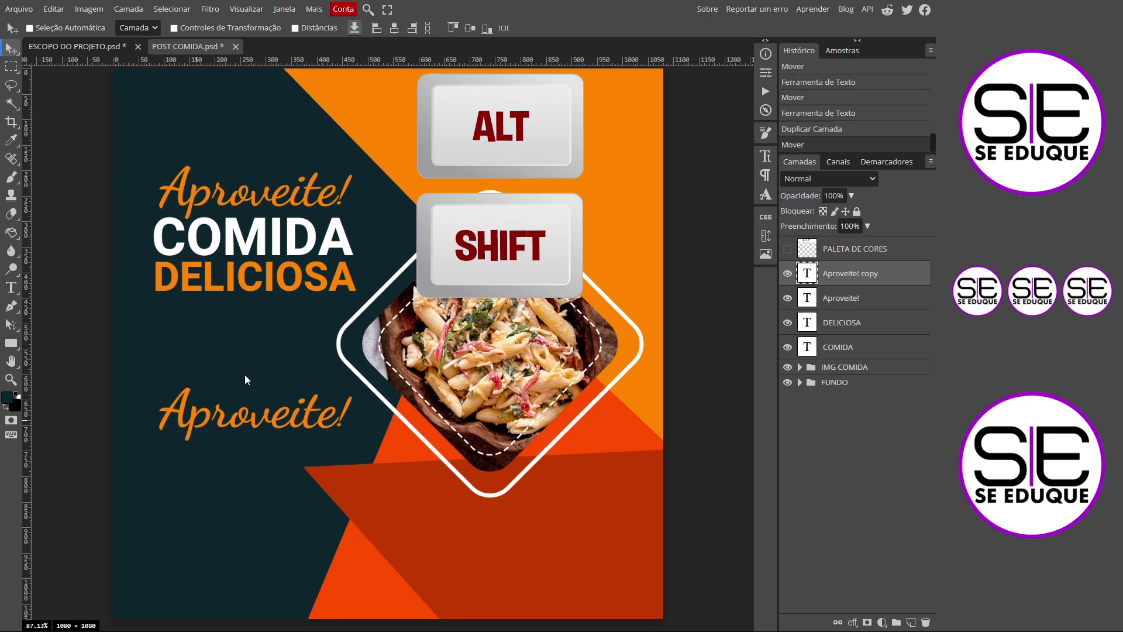
double_click(230, 426)
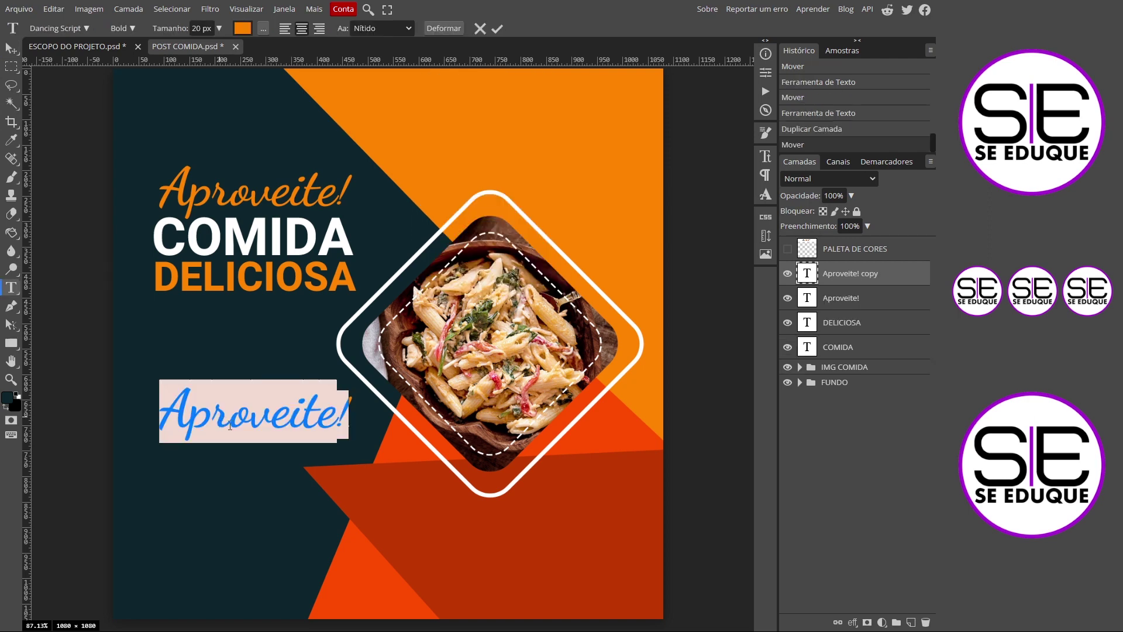
text(Desc)
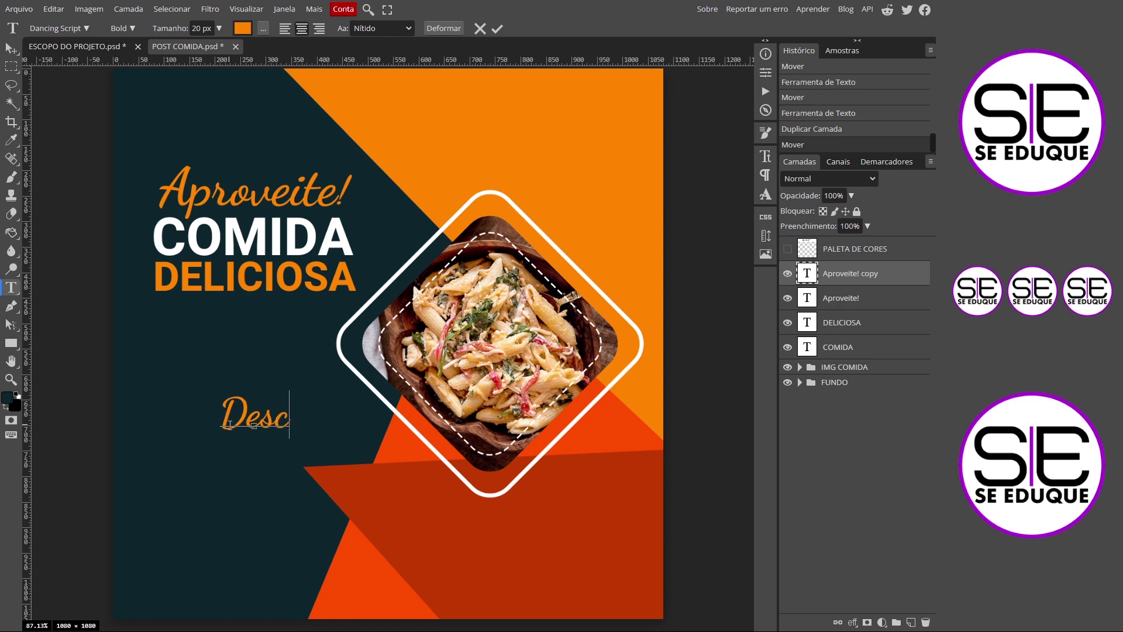
text(onto)
- Change the colour of the Desconto text to the dark red of the lower shape, c03901
double_click(244, 420)
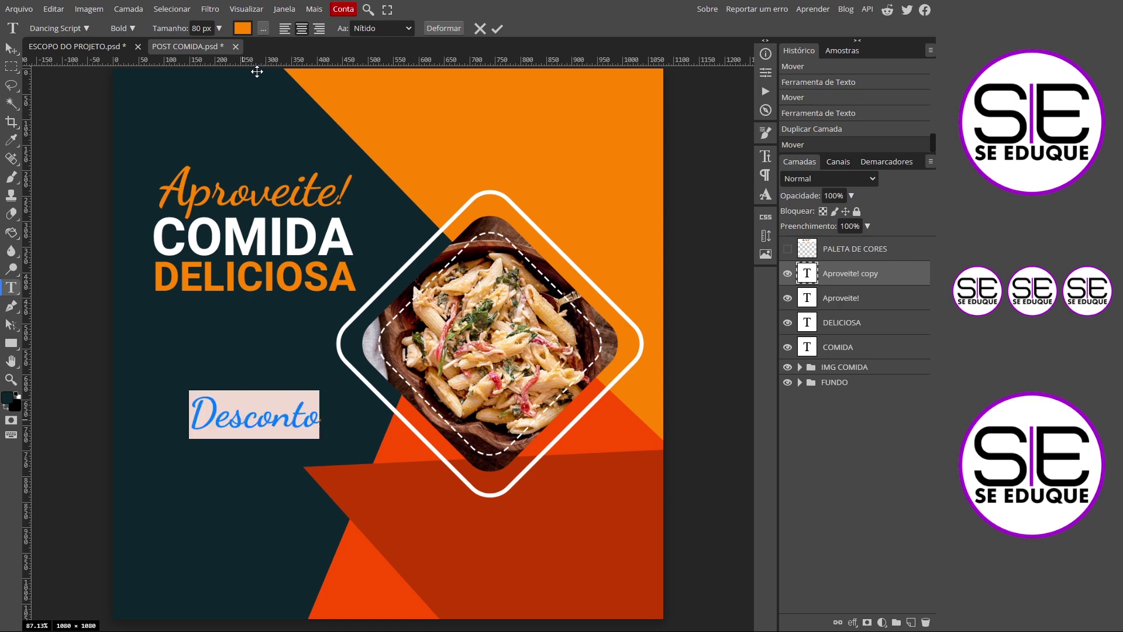
click(242, 28)
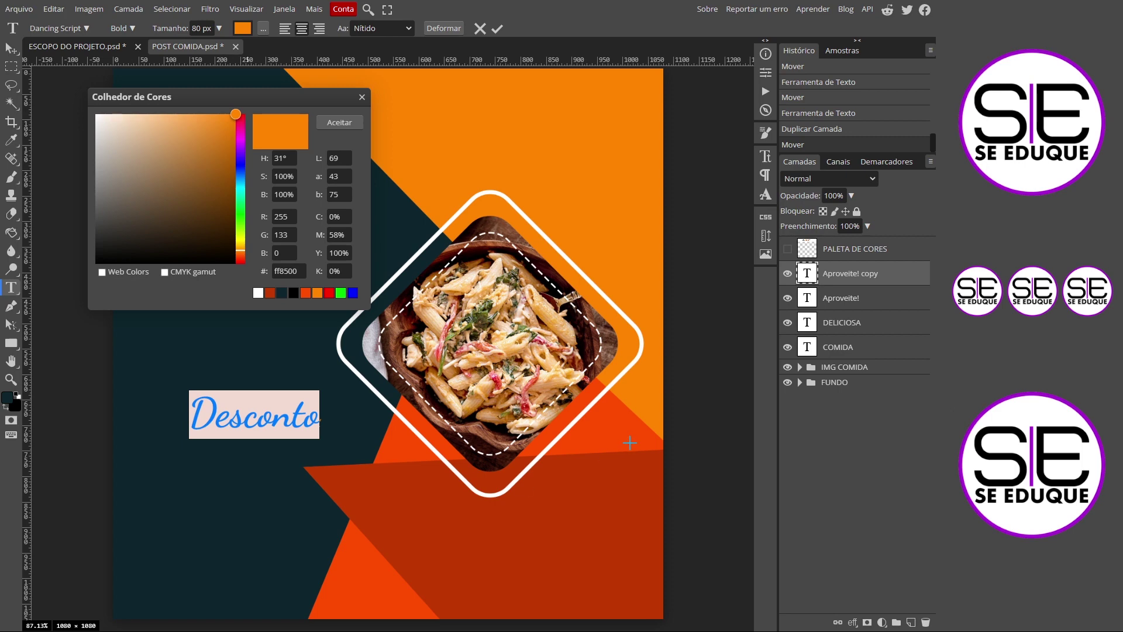
click(434, 509)
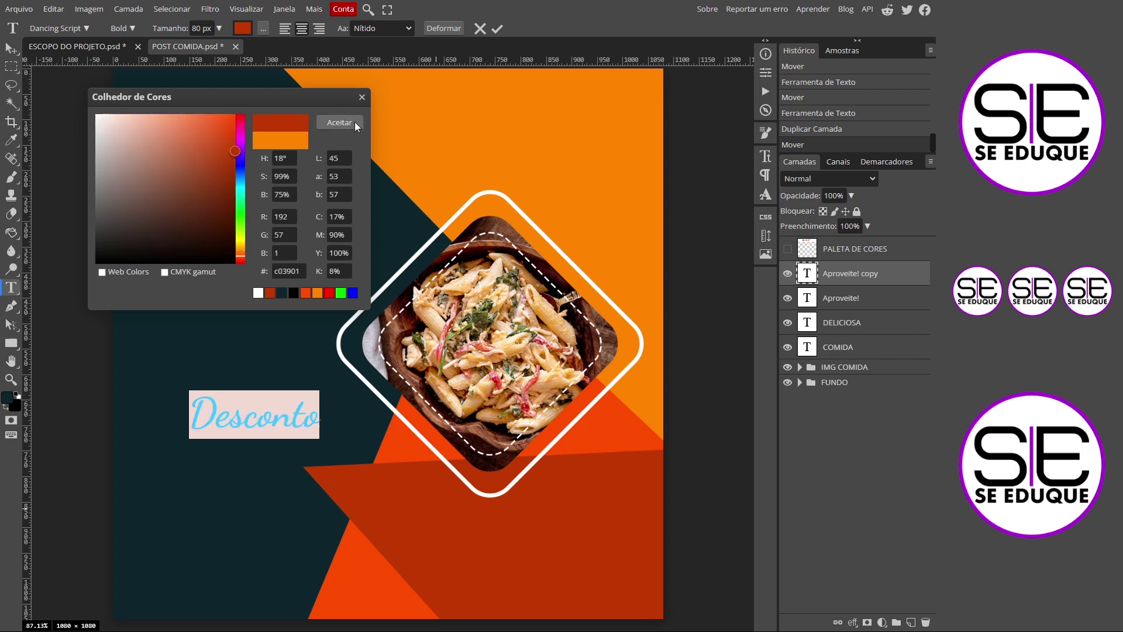
click(340, 122)
- Set the Desconto text's size to 71 px and move it into line with the left edge of the headline
text(31)
key(Return)
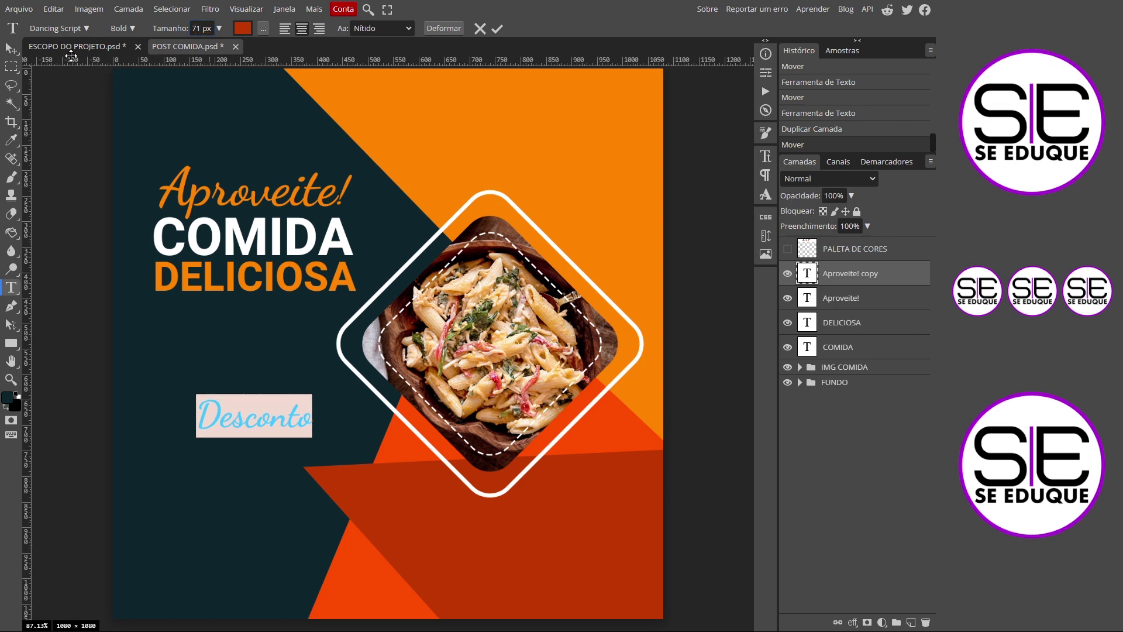
click(11, 49)
drag(269, 422, 236, 409)
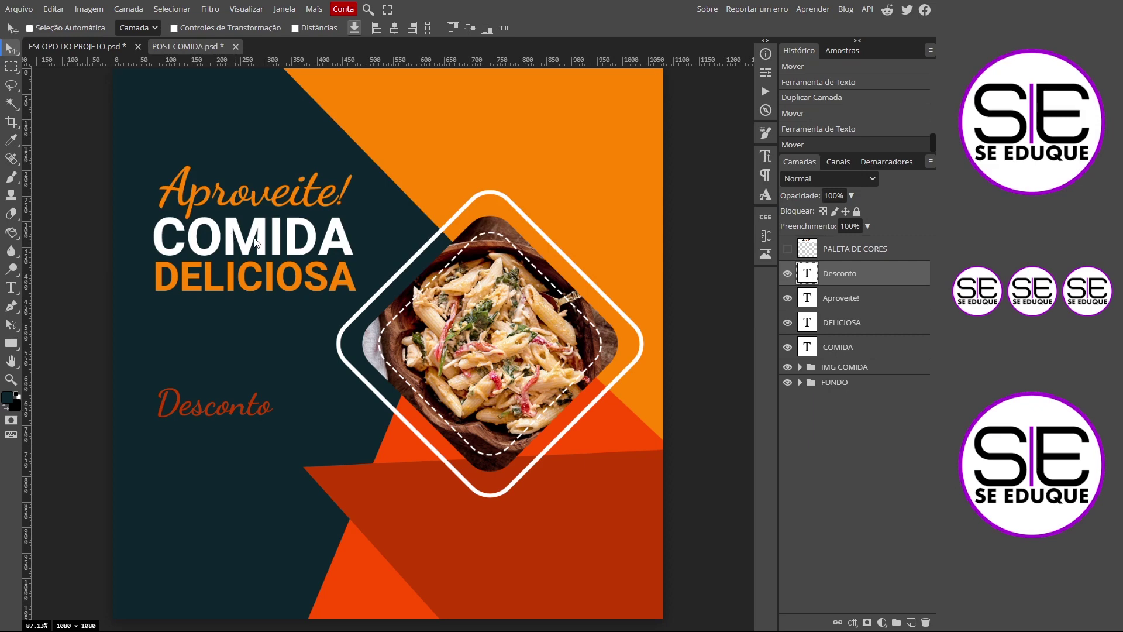
- Duplicate the COMIDA text straight down to just below Desconto
click(845, 348)
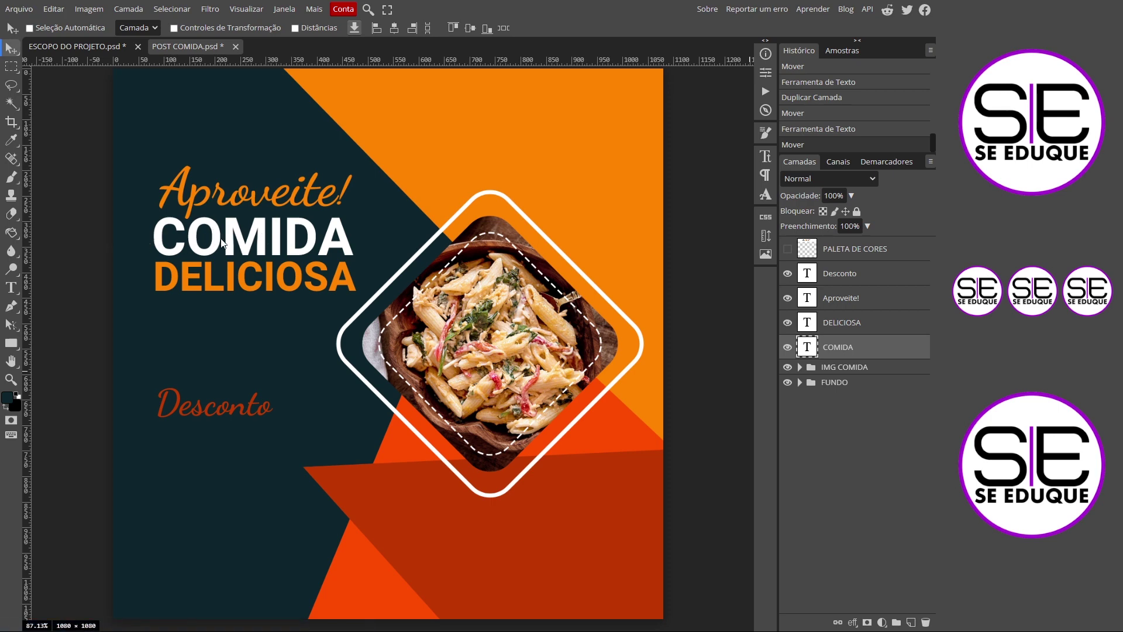
key(alt)
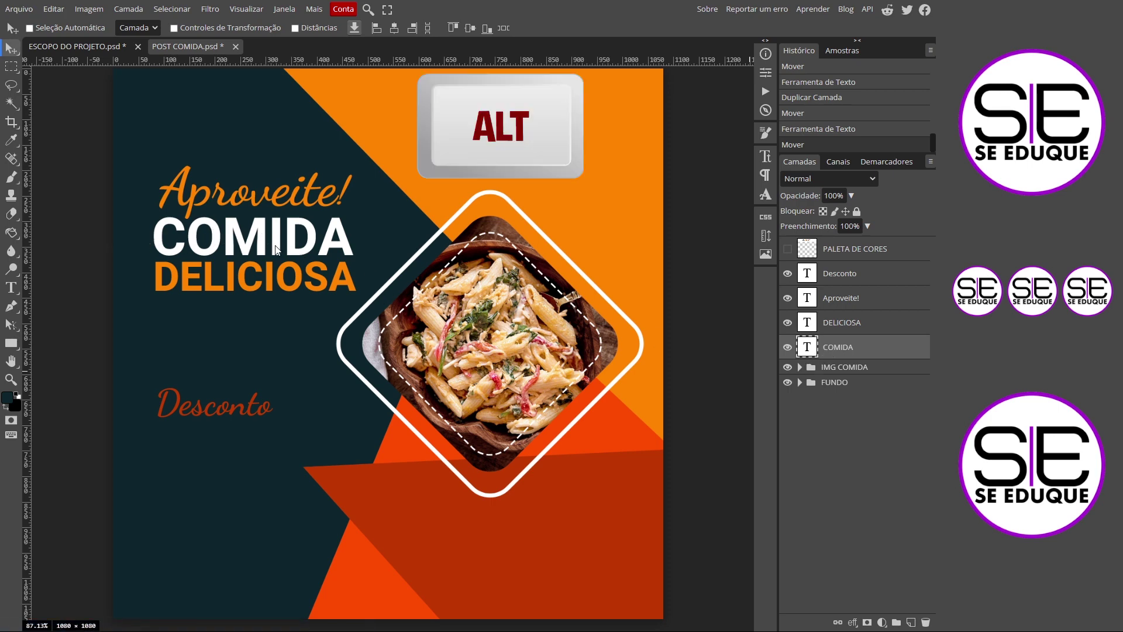
key(shift)
drag(276, 245, 258, 451)
- Replace the wording of the COMIDA copy below Desconto with DISPONÍVEL in capitals
double_click(258, 450)
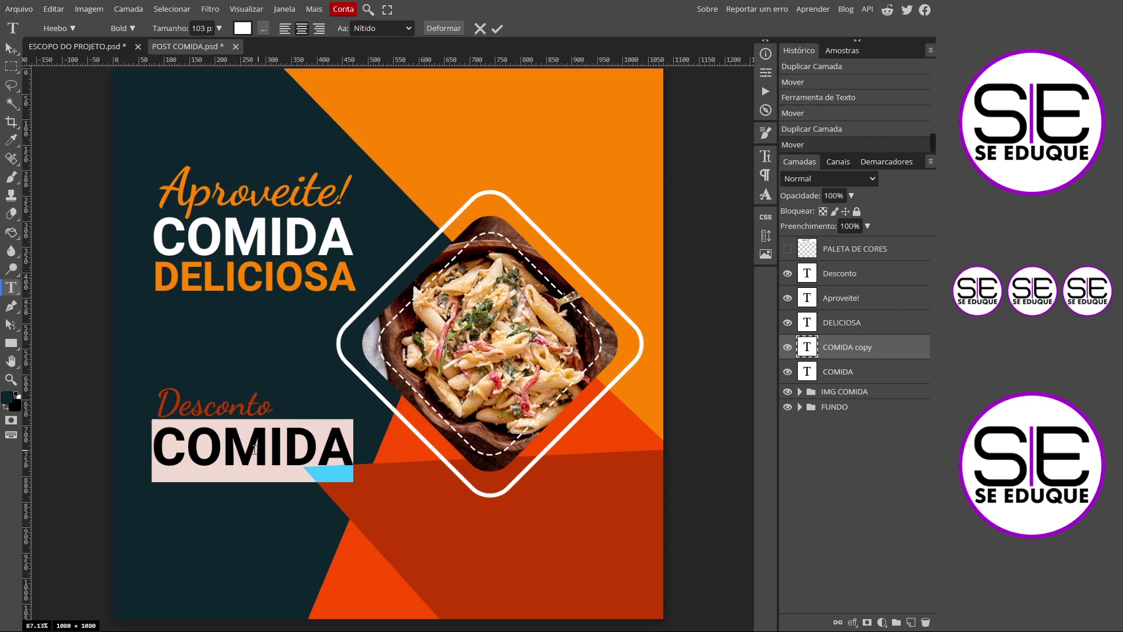
text(dis)
key(BackSpace)
key(BackSpace)
key(BackSpace)
key(Caps_Lock)
text(D)
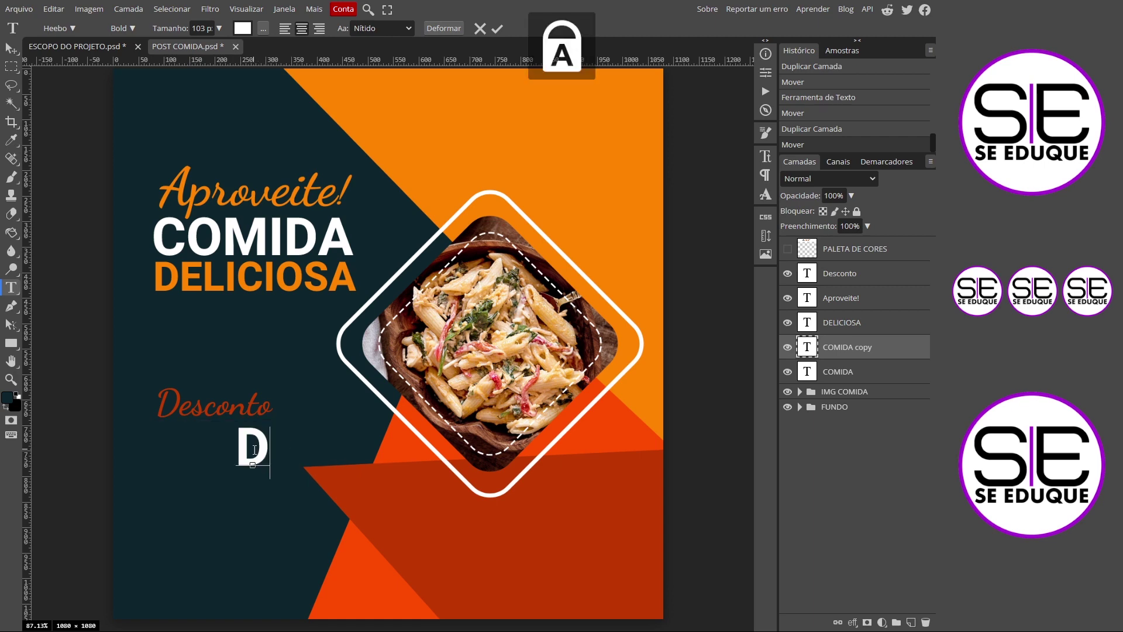
text(ISPONÍVEL)
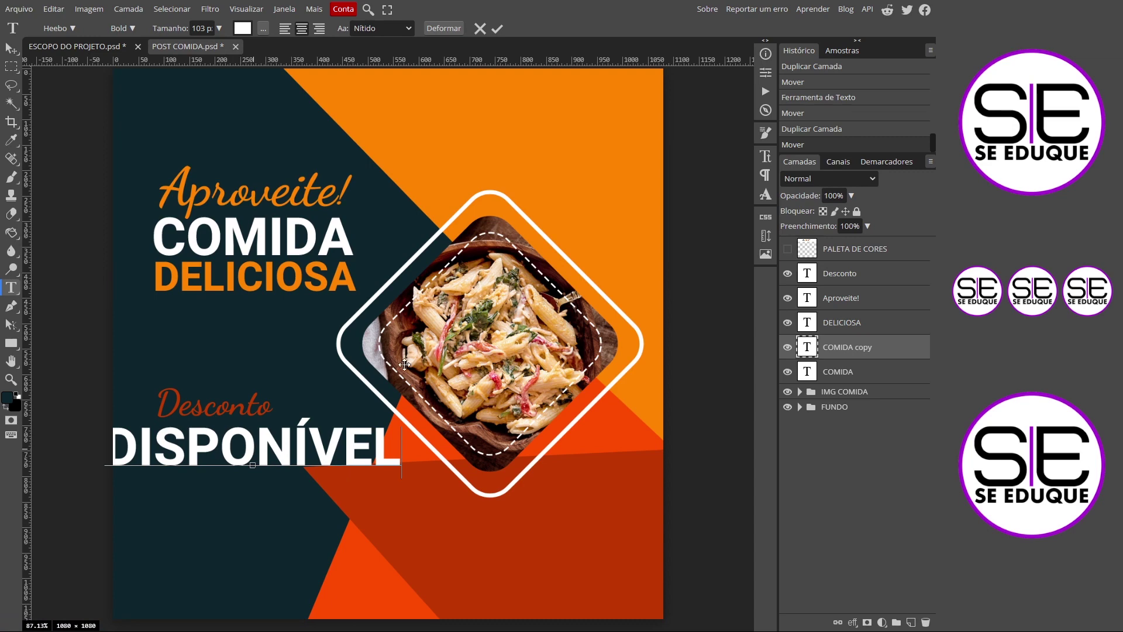
- Set the DISPONÍVEL text's size to 33 px and move it beneath Desconto, aligned with its left edge
double_click(253, 439)
double_click(193, 27)
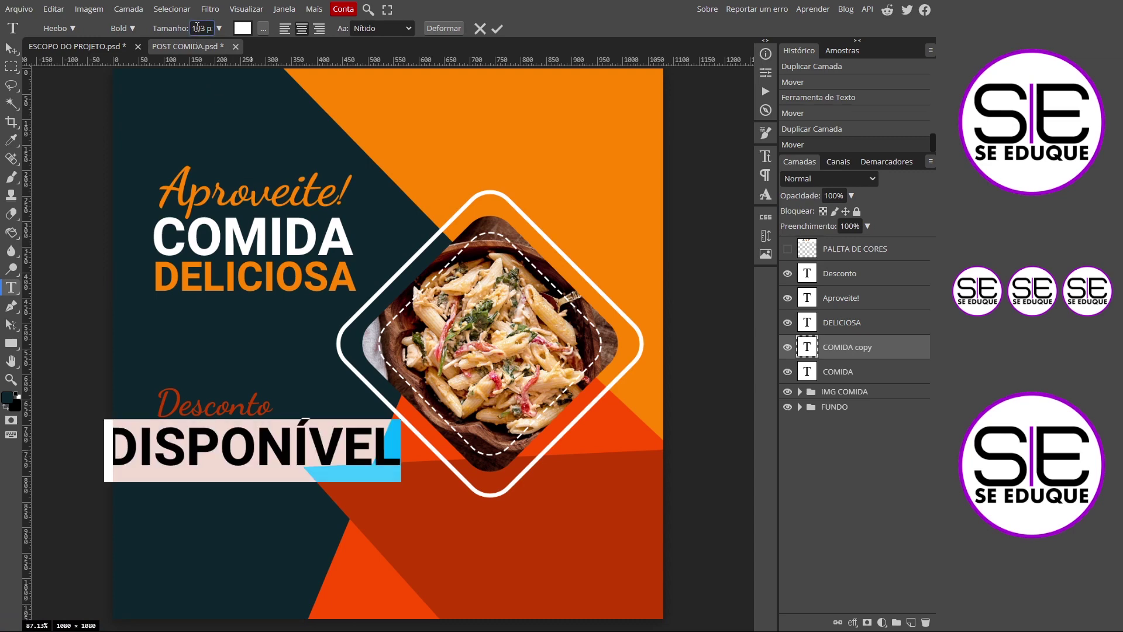
text(33)
key(Return)
click(11, 48)
drag(247, 464, 199, 436)
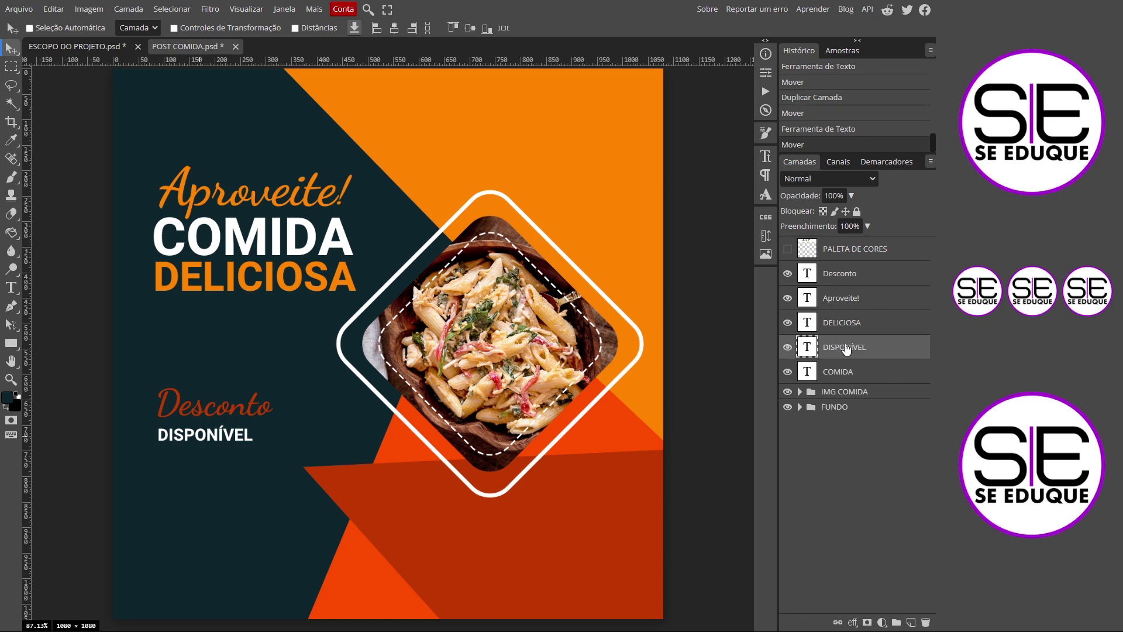
- Reorder the text layers so DISPONÍVEL sits above Desconto and Aproveite! sits below COMIDA
drag(846, 348, 855, 264)
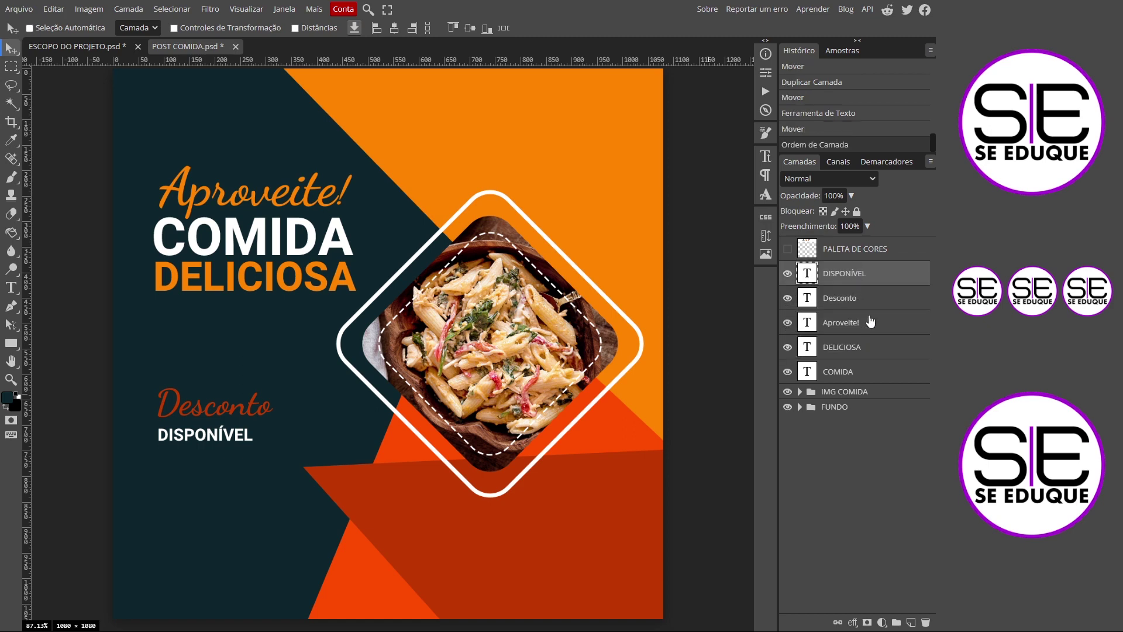
mouse_move(830, 379)
mouse_down()
mouse_move(833, 347)
mouse_move(832, 383)
mouse_up()
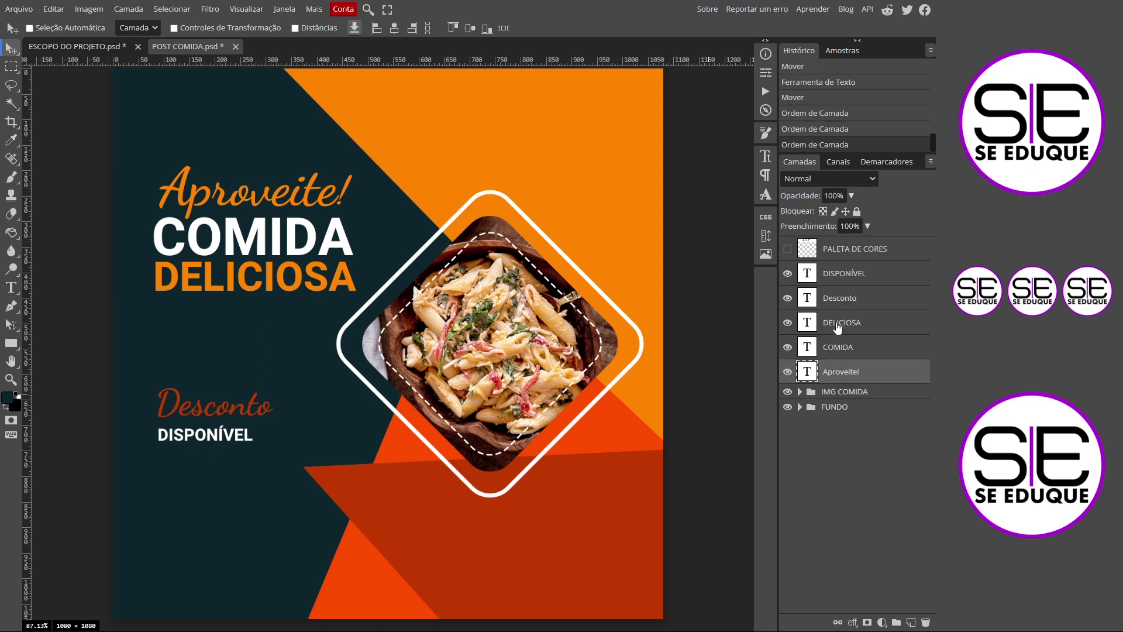
- Set the DISPONÍVEL text's tracking to 127%
click(843, 275)
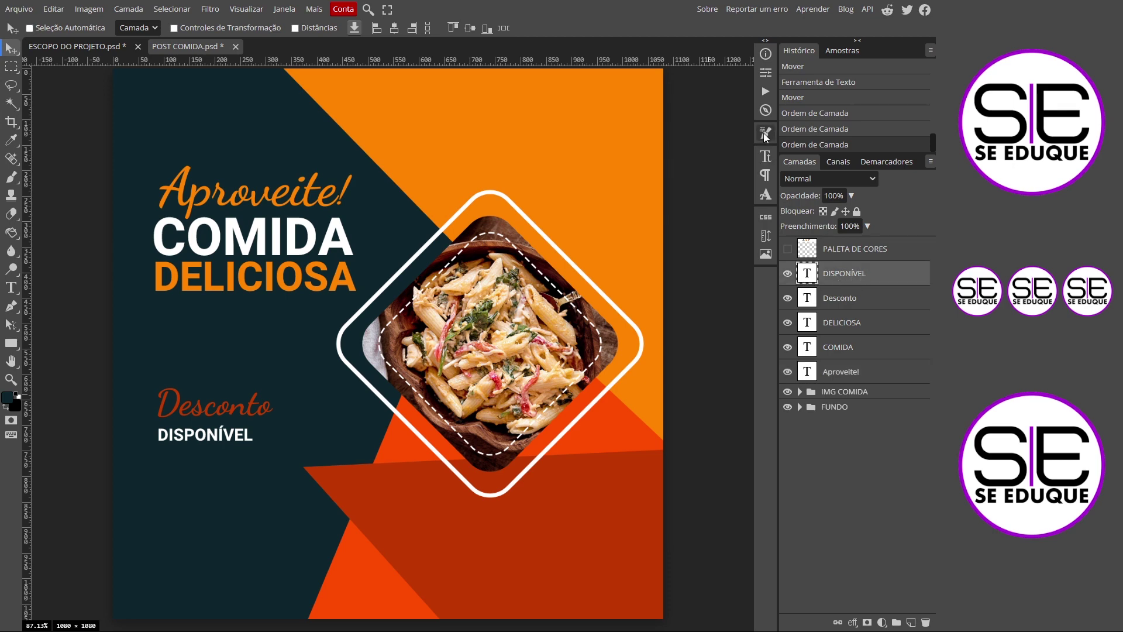
click(764, 157)
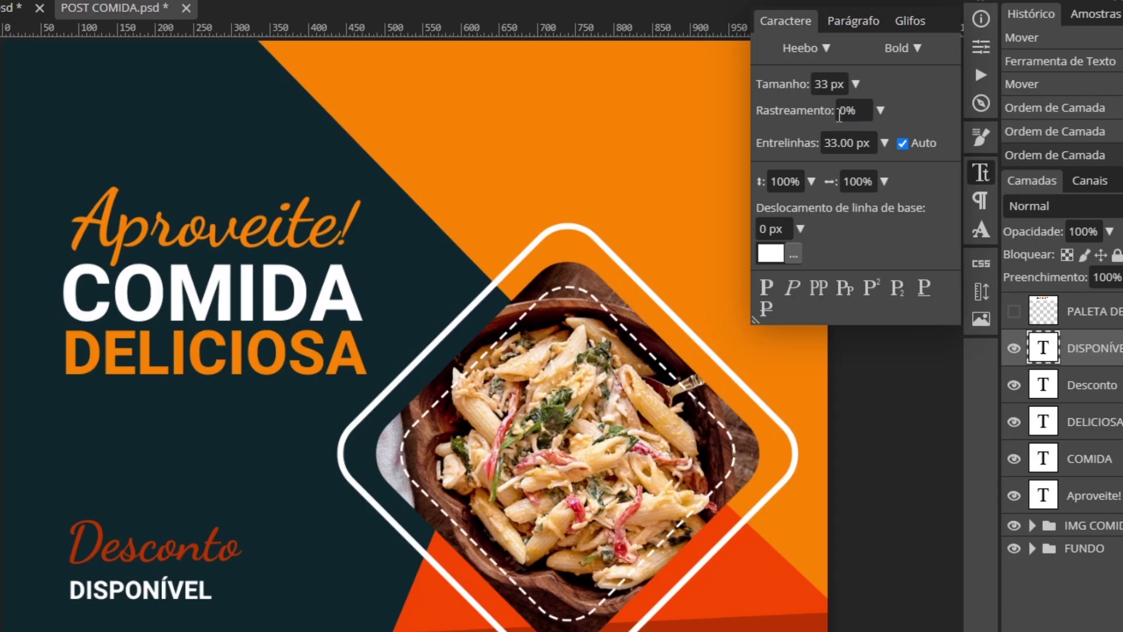
drag(666, 115, 665, 115)
drag(829, 111, 846, 111)
text(12)
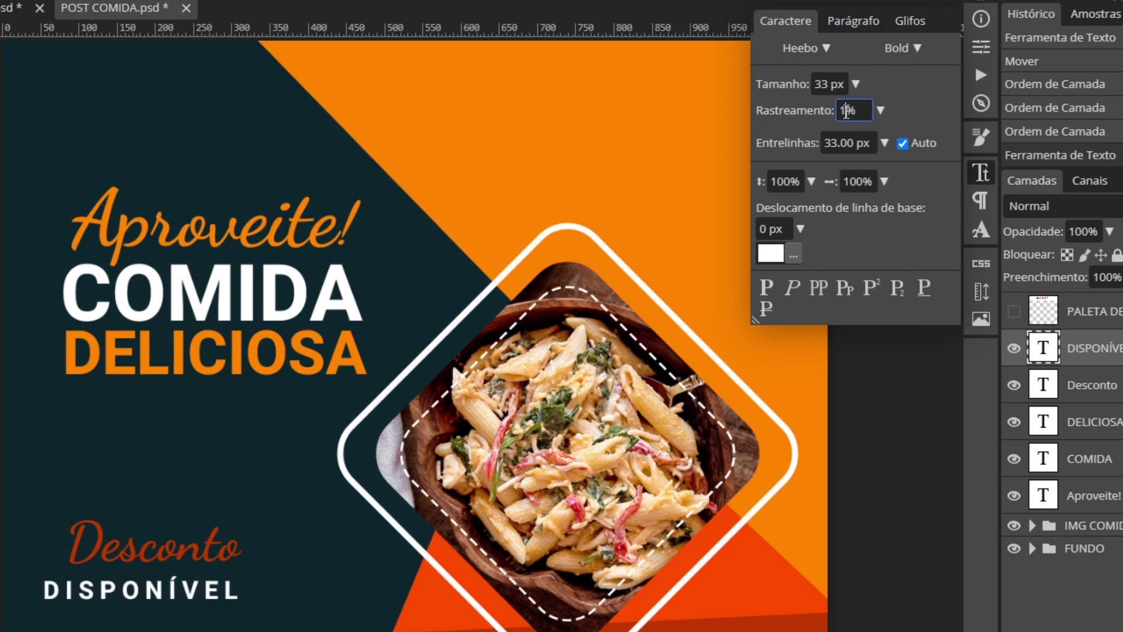
text(7)
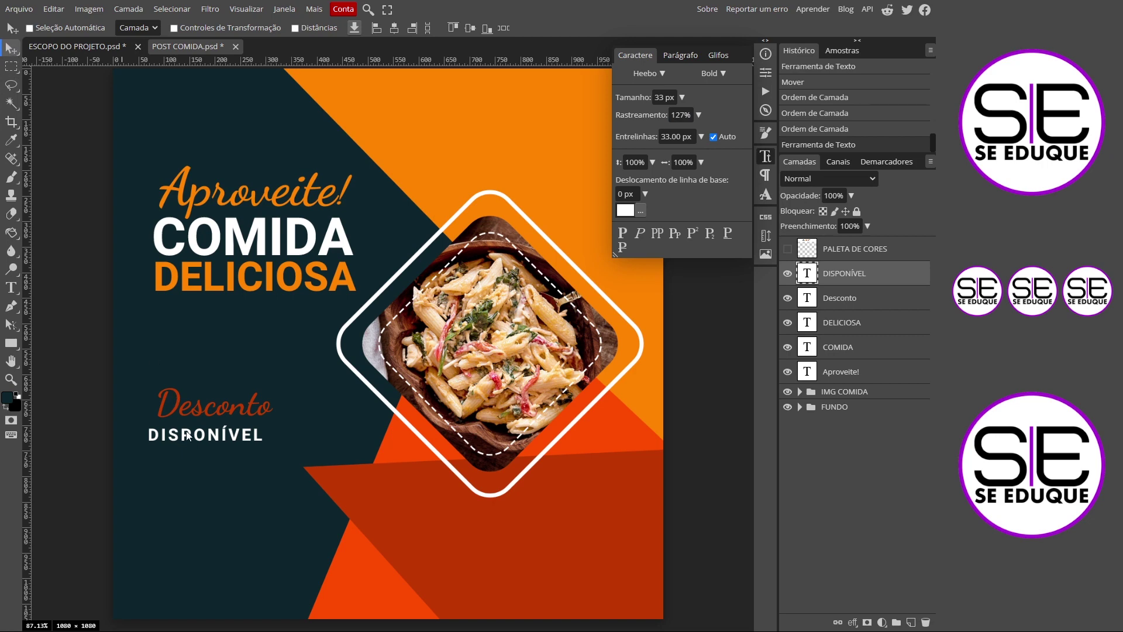
- Move the DISPONÍVEL text up so it sits closely beneath Desconto with their side edges lined up
drag(187, 436, 196, 430)
scroll(195, 430, up, 5)
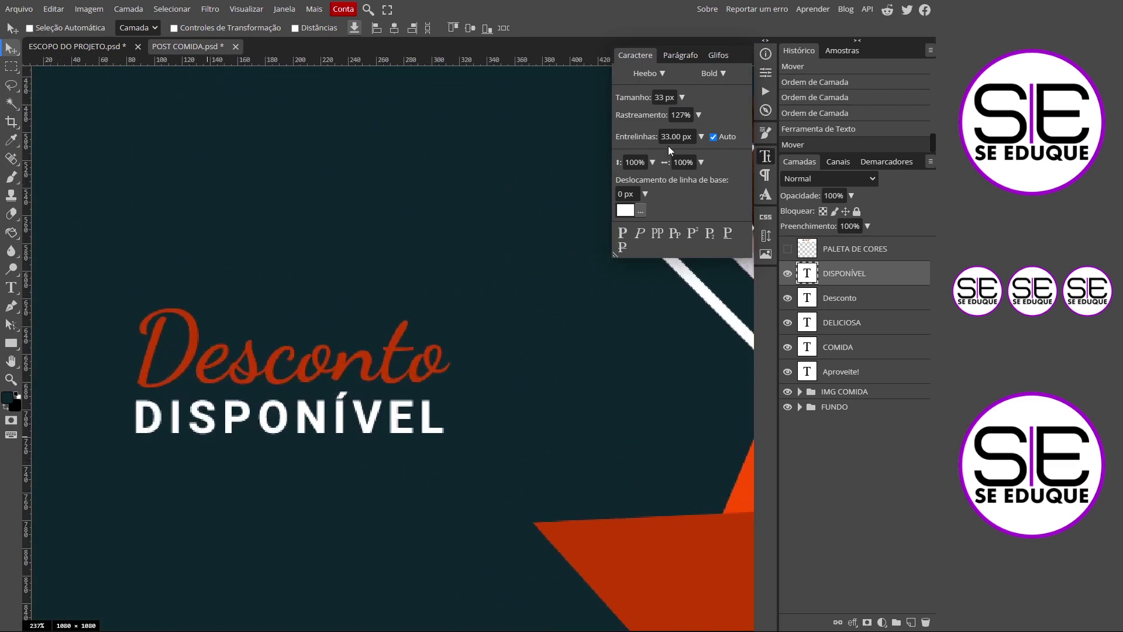
click(766, 76)
click(766, 76)
key(ctrl+0)
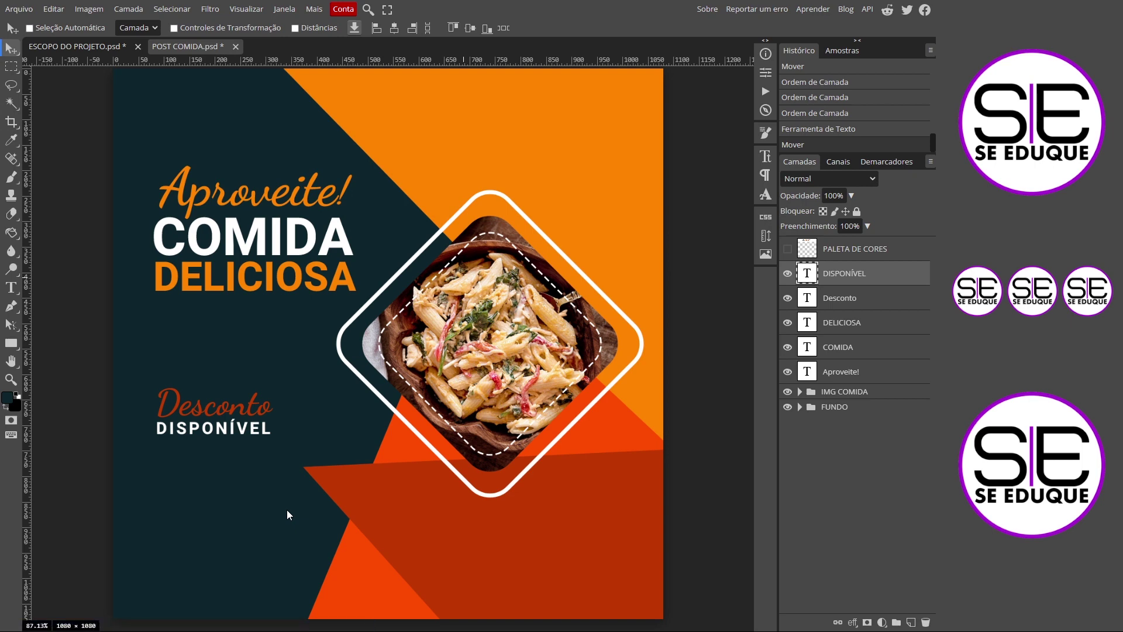
- Duplicate the DELICIOSA text straight down below DISPONÍVEL and replace the copy's wording with PEÇA AGORA
click(843, 328)
drag(256, 278, 256, 535)
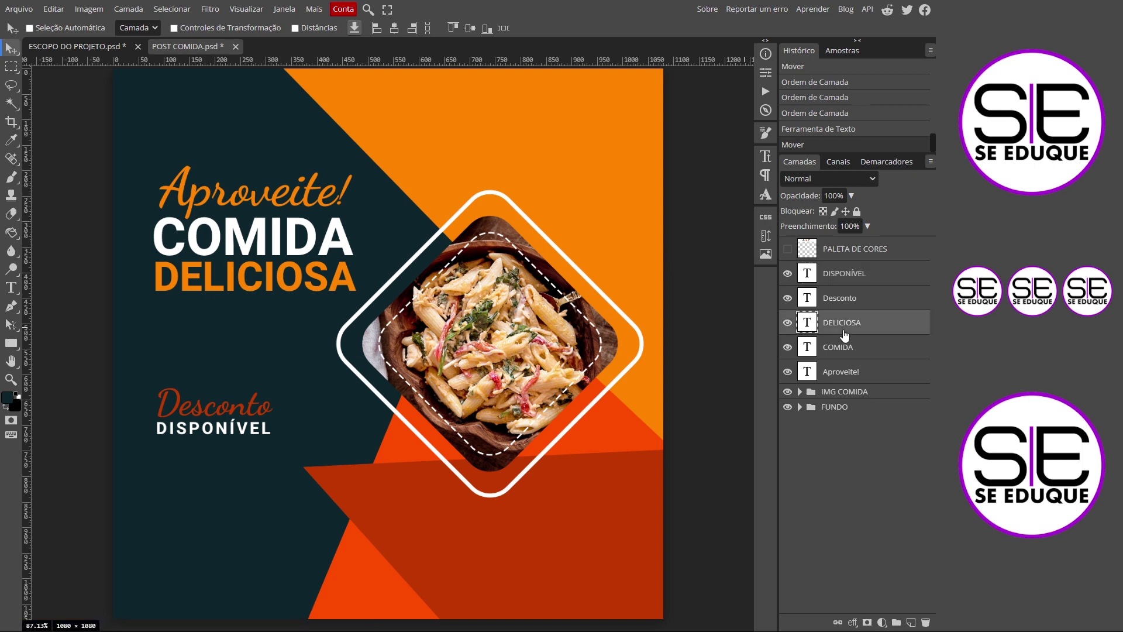
double_click(254, 536)
text(PEÇA AGORA)
- Set the PEÇA AGORA text's size to 40 px
triple_click(254, 536)
click(202, 28)
text(30)
key(Return)
click(202, 28)
text(40)
key(Return)
- Align PEÇA AGORA with the left edge of DISPONÍVEL and raise its layer above the other text layers
click(11, 49)
drag(279, 544, 222, 534)
drag(807, 322, 811, 264)
- Duplicate PEÇA AGORA just below itself and replace the copy's wording with the placeholder phone number
alt+drag(201, 542, 202, 563)
click(11, 287)
triple_click(218, 561)
key(BackSpace)
text((99) 9999-9999)
- Set the phone number text's size to 25 px
triple_click(217, 559)
drag(193, 28, 561, 40)
text(25)
key(Return)
click(12, 48)
- Recolour the phone number text white and align its right edge with PEÇA AGORA's right edge
click(11, 288)
double_click(227, 555)
triple_click(227, 556)
click(242, 28)
click(404, 269)
key(Return)
click(11, 49)
drag(256, 556, 273, 556)
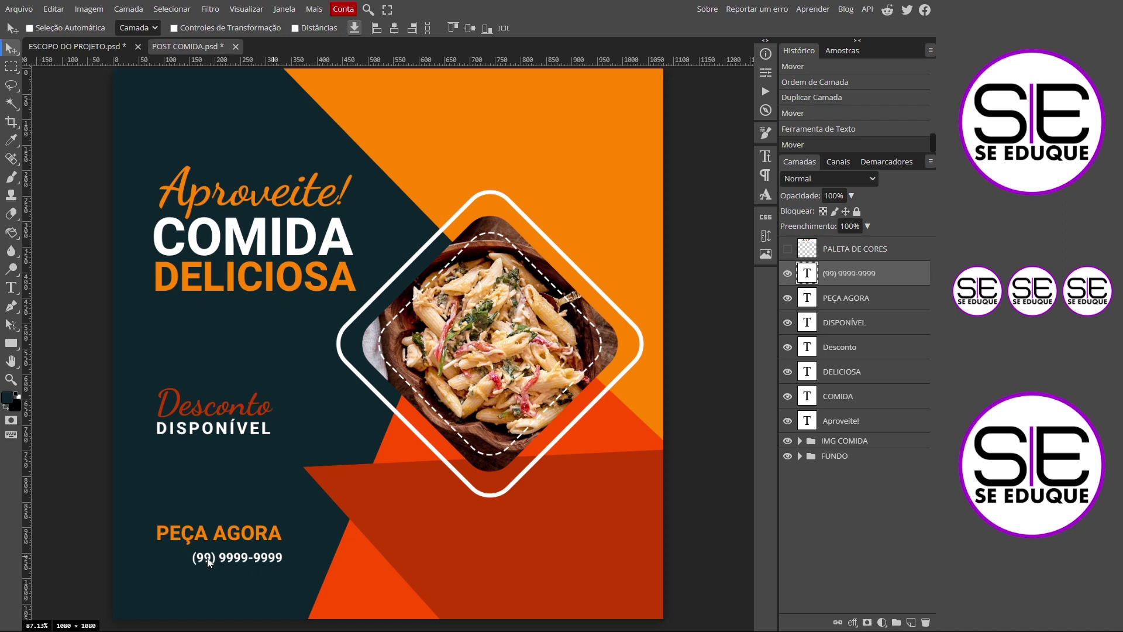
- Create a 45 x 45 px custom shape of a phone handset, found by searching the shapes for PHO
click(11, 343)
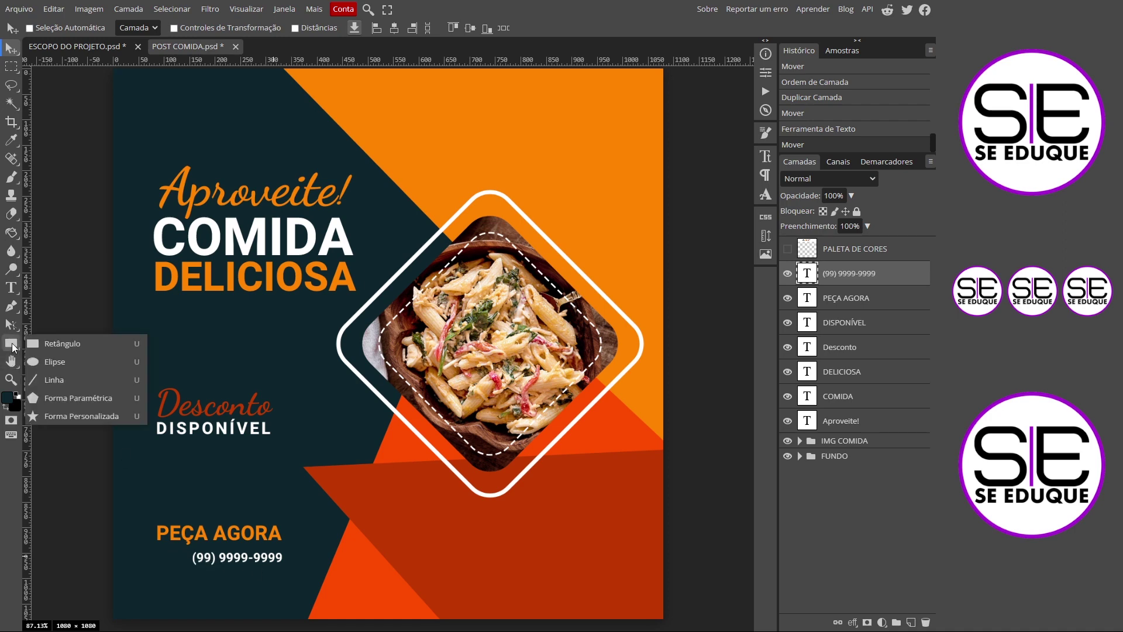
click(83, 417)
click(621, 29)
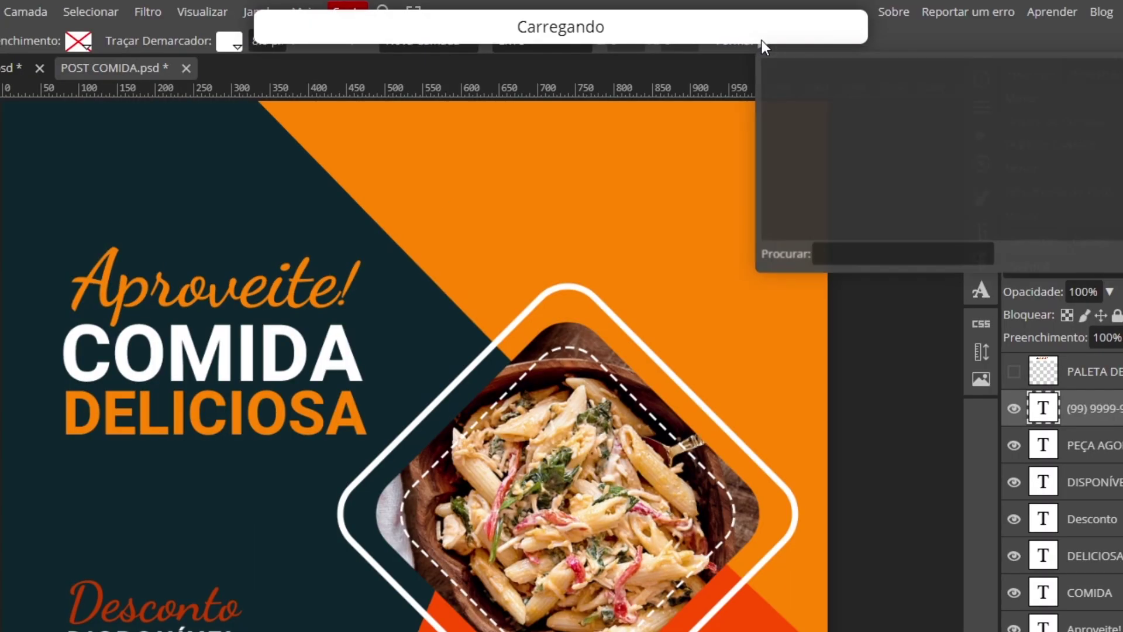
click(851, 255)
text(PHO)
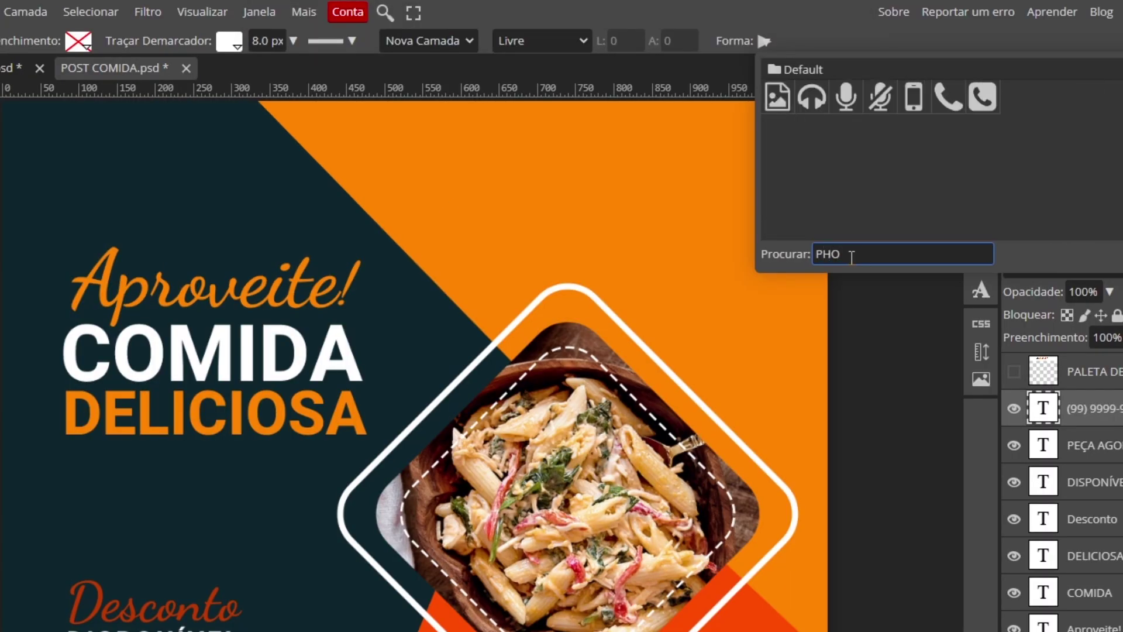
click(946, 100)
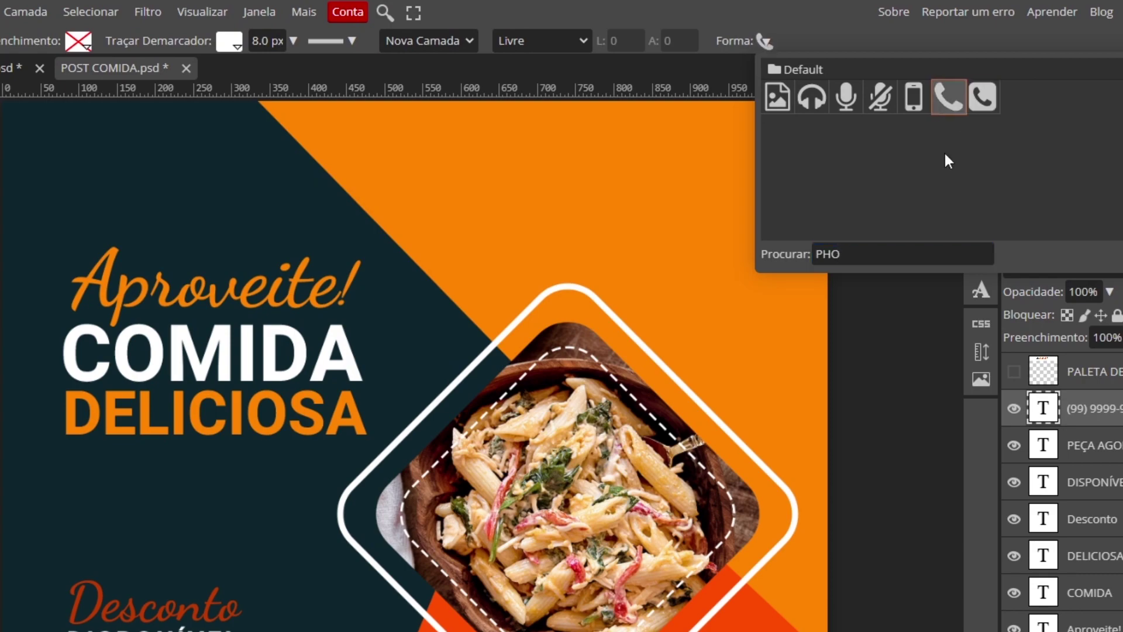
click(544, 346)
click(474, 233)
double_click(560, 343)
text(45)
click(620, 405)
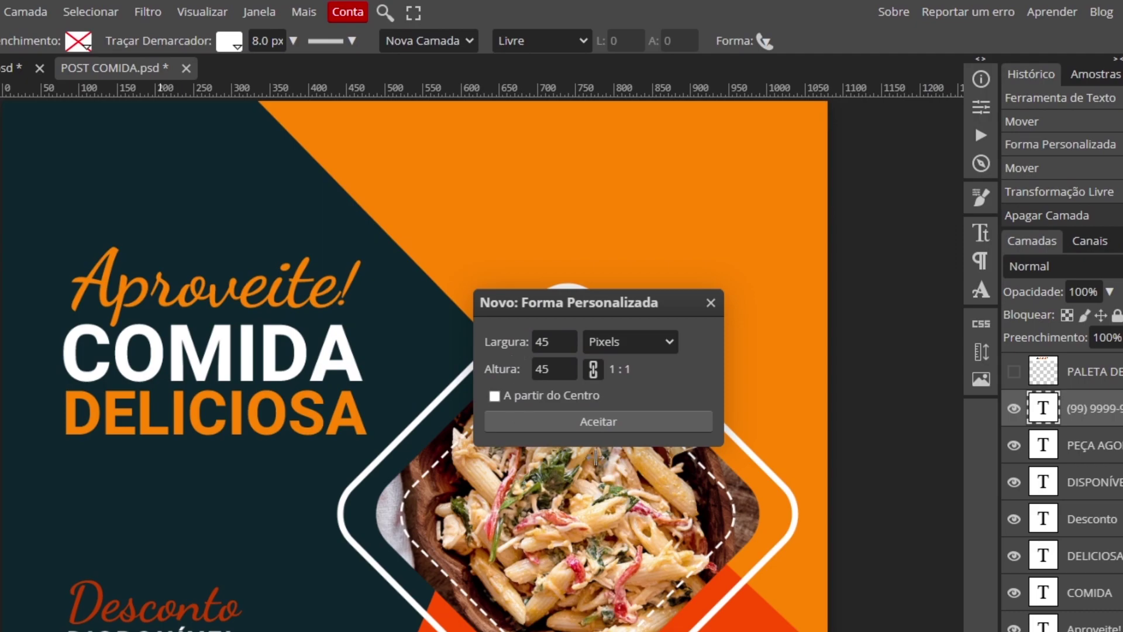
click(598, 423)
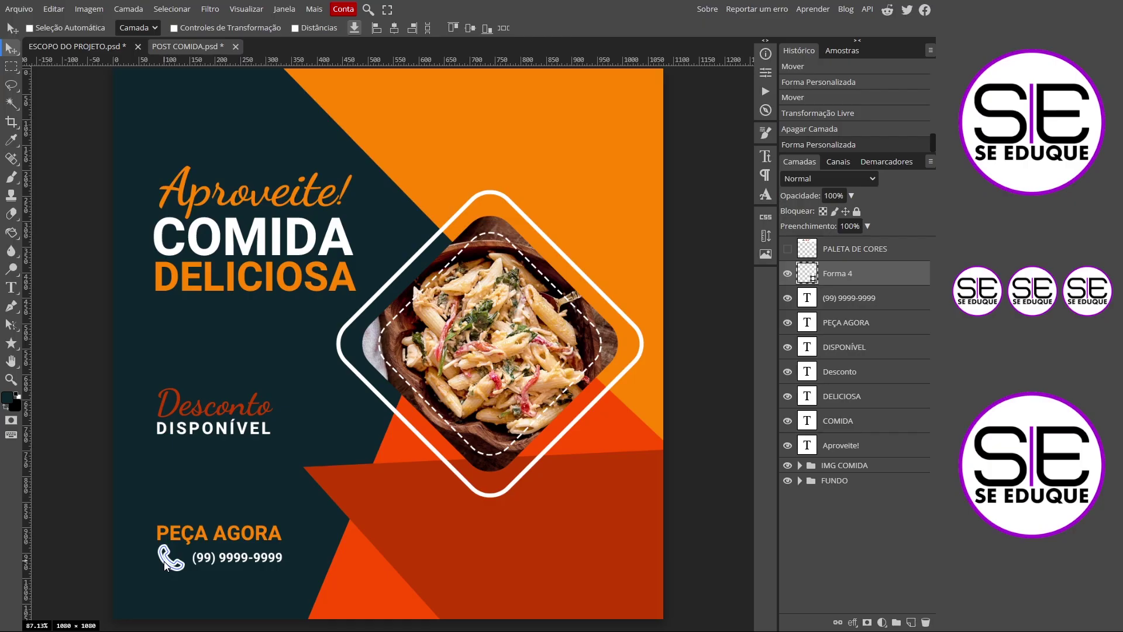
- Place the handset icon beside the phone number, under the start of PEÇA AGORA, and set its stroke width to 3 px
drag(165, 565, 165, 563)
key(u)
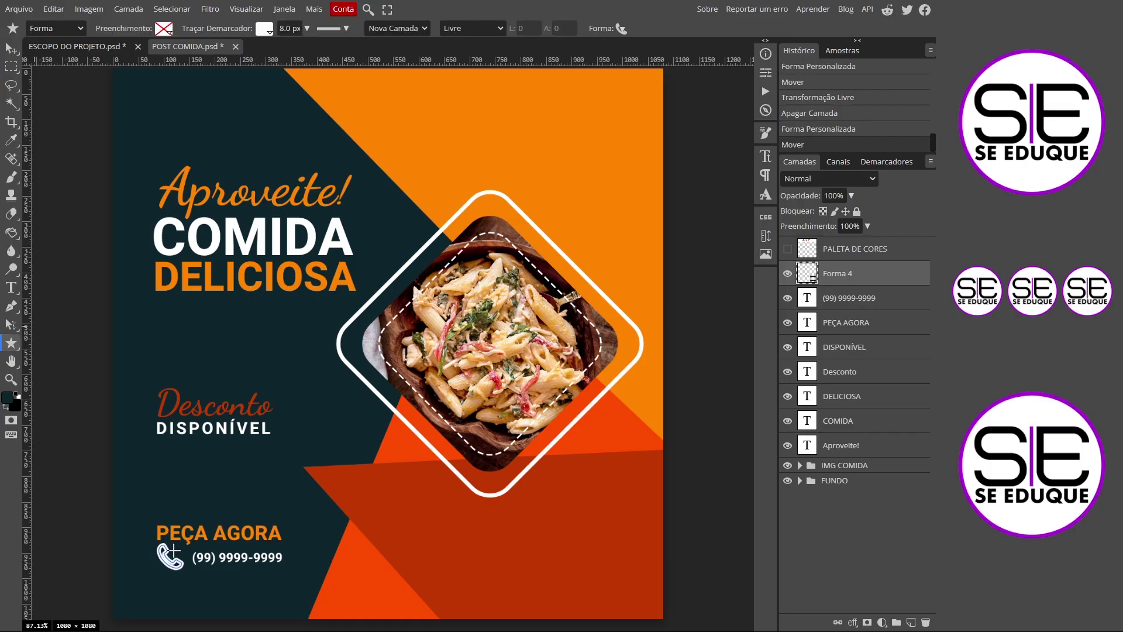
click(307, 28)
drag(299, 46, 284, 47)
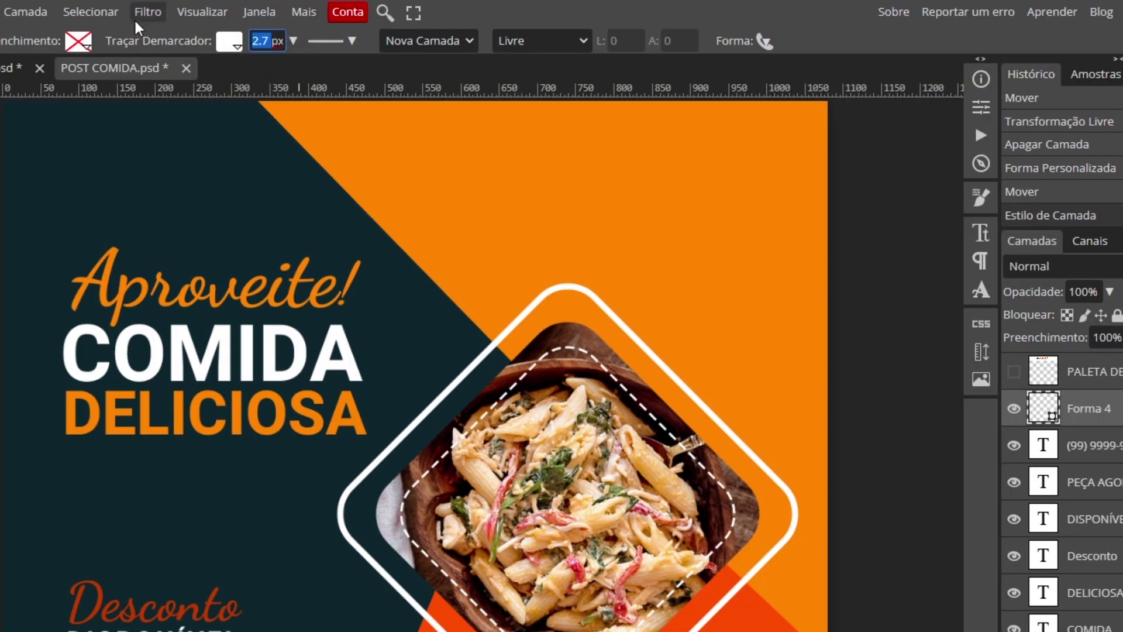
text(3)
click(844, 466)
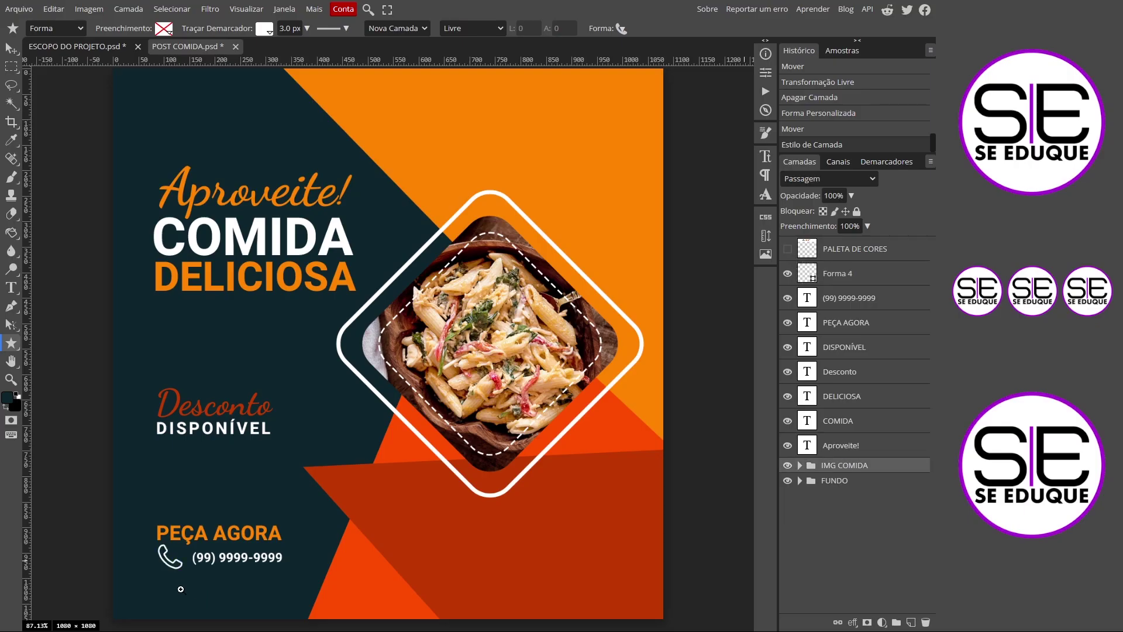
- Nudge the handset icon slightly up and left to line up with PEÇA AGORA's left edge and the phone number
key(ctrl+space)
drag(181, 589, 226, 592)
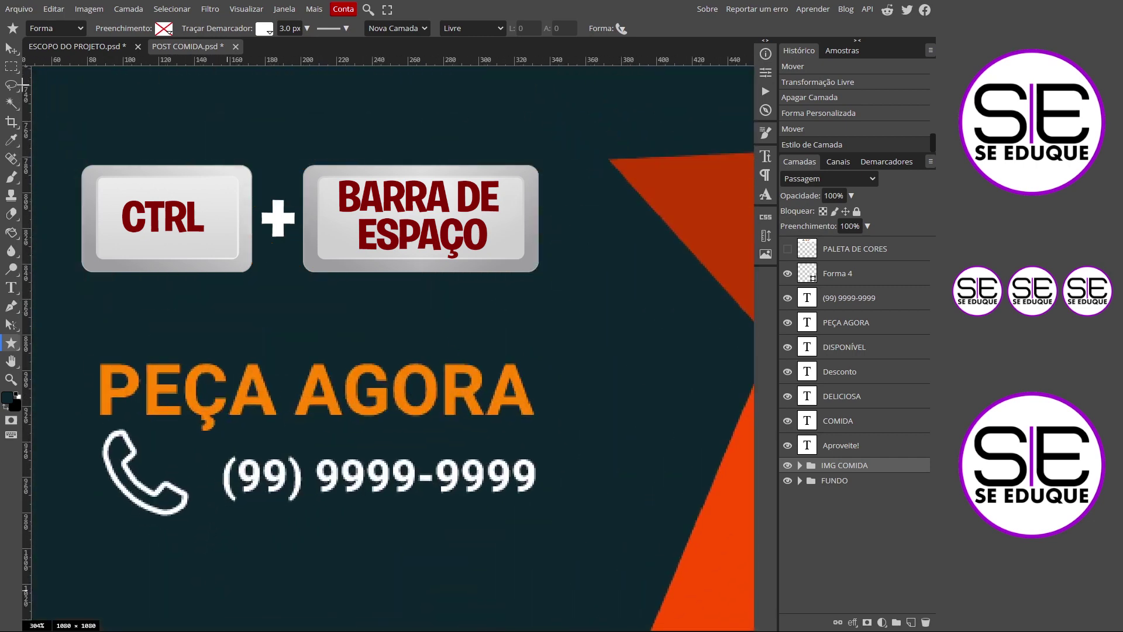
key(v)
drag(164, 495, 160, 486)
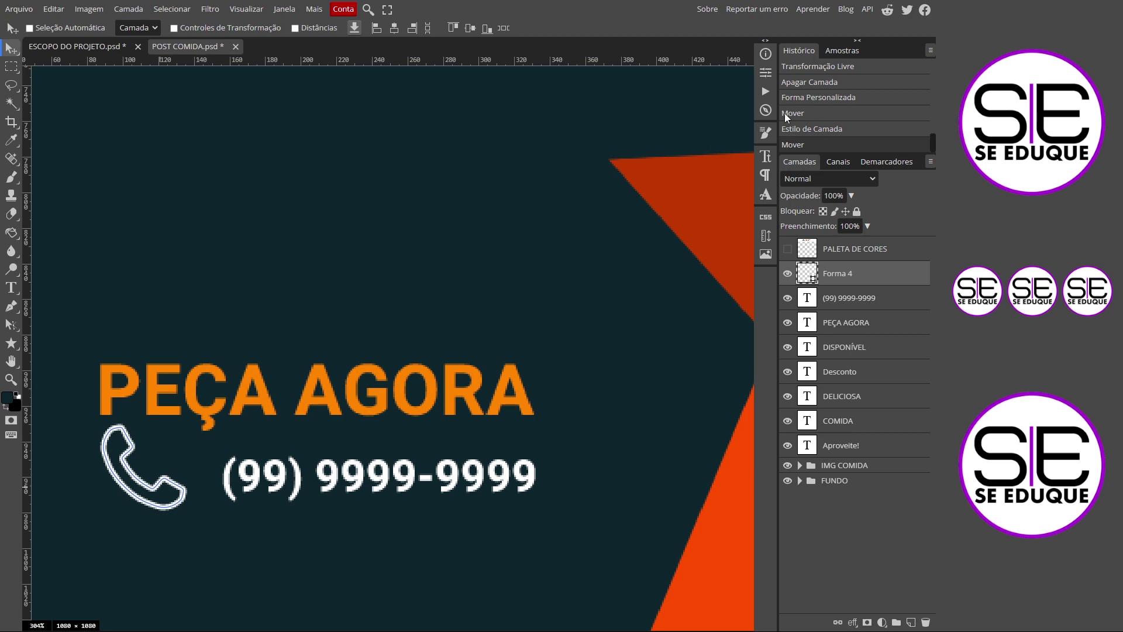
key(ctrl+0)
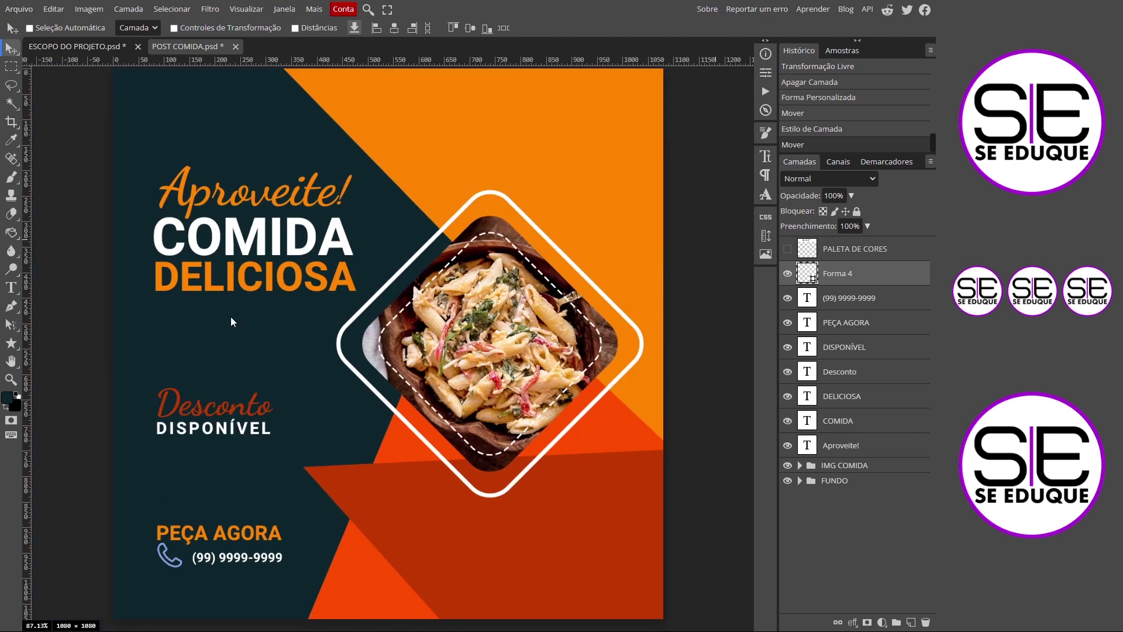
click(850, 298)
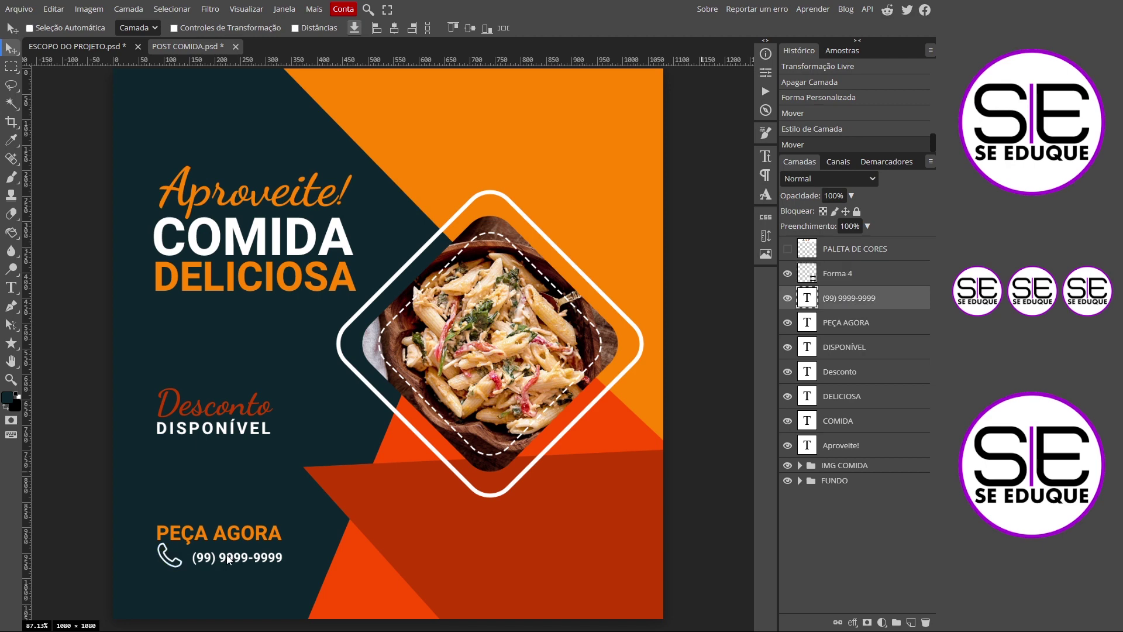
drag(233, 559, 473, 561)
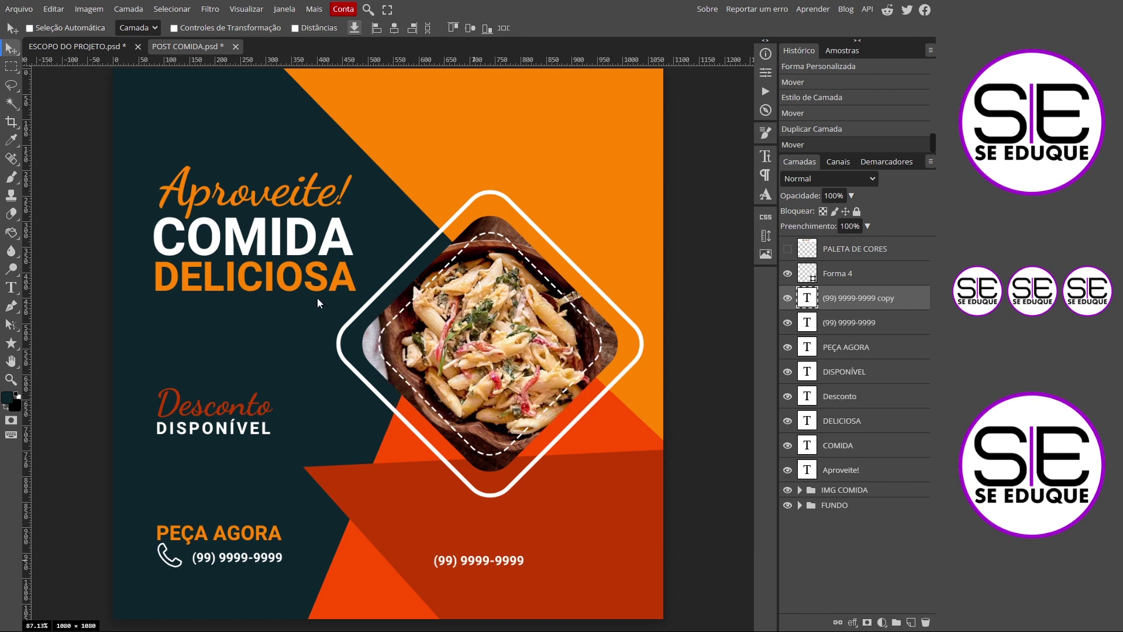
double_click(461, 561)
text(www)
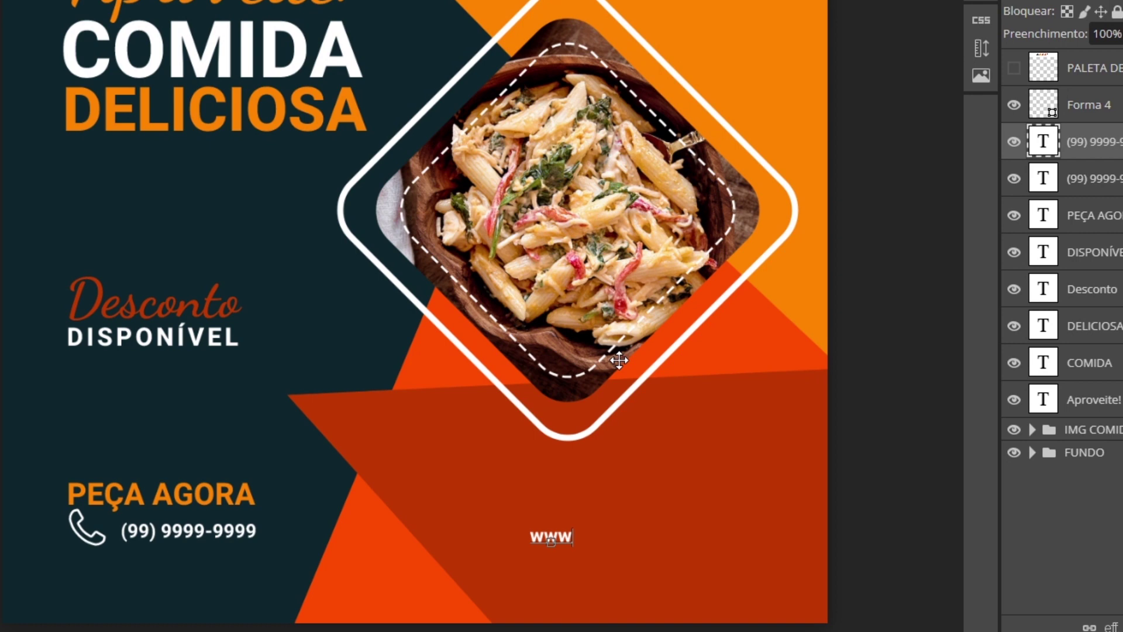
text(.como)
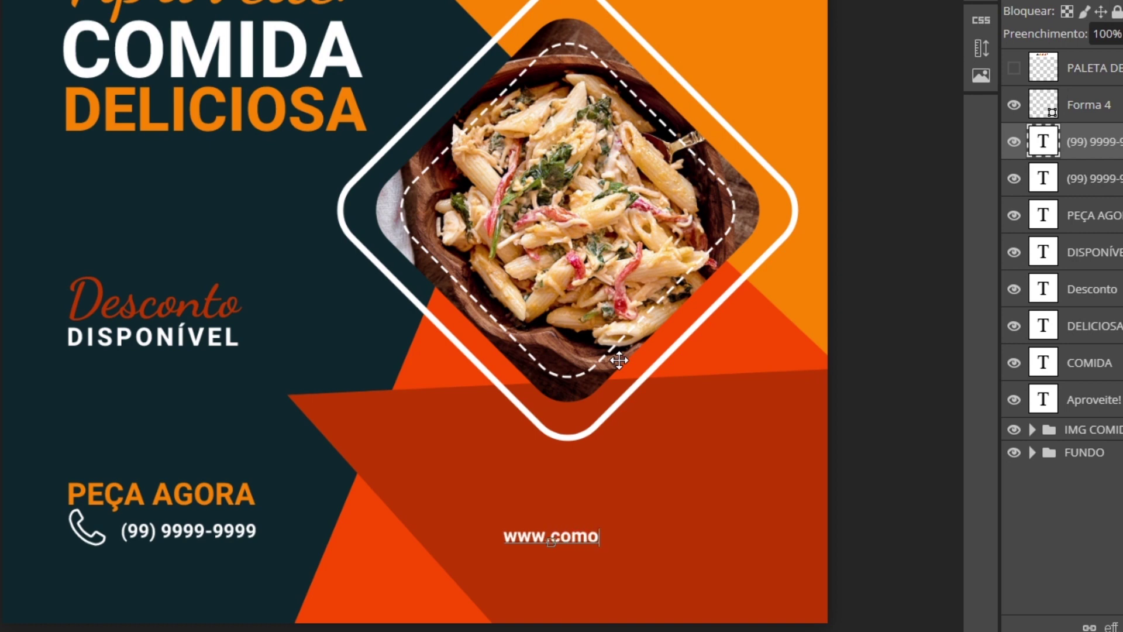
text(bemrestaurante)
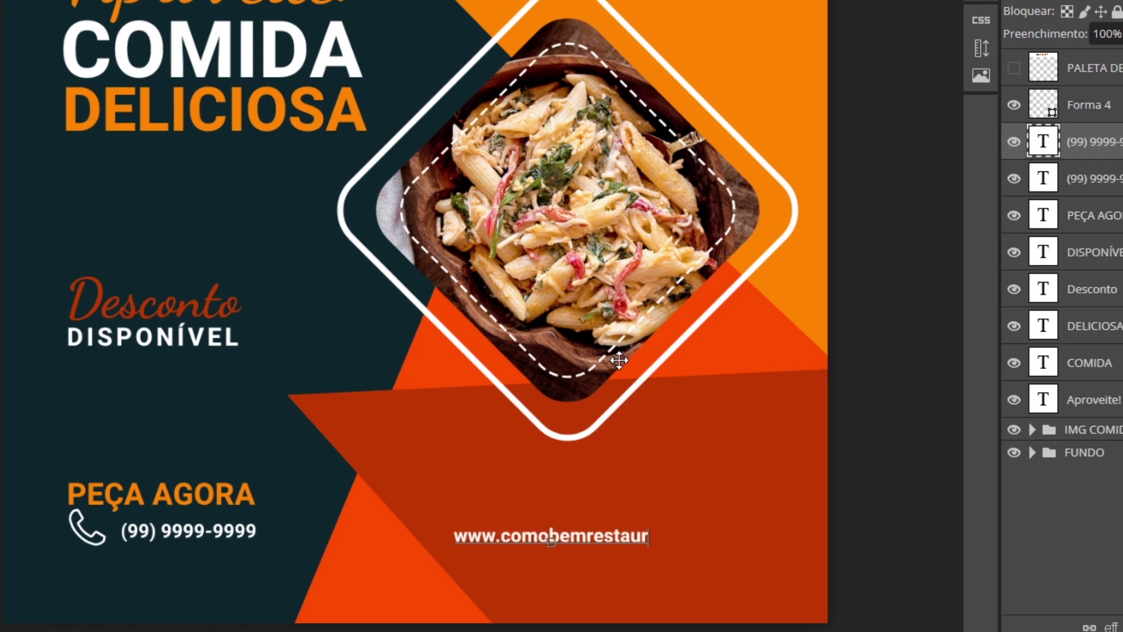
text(.com.br)
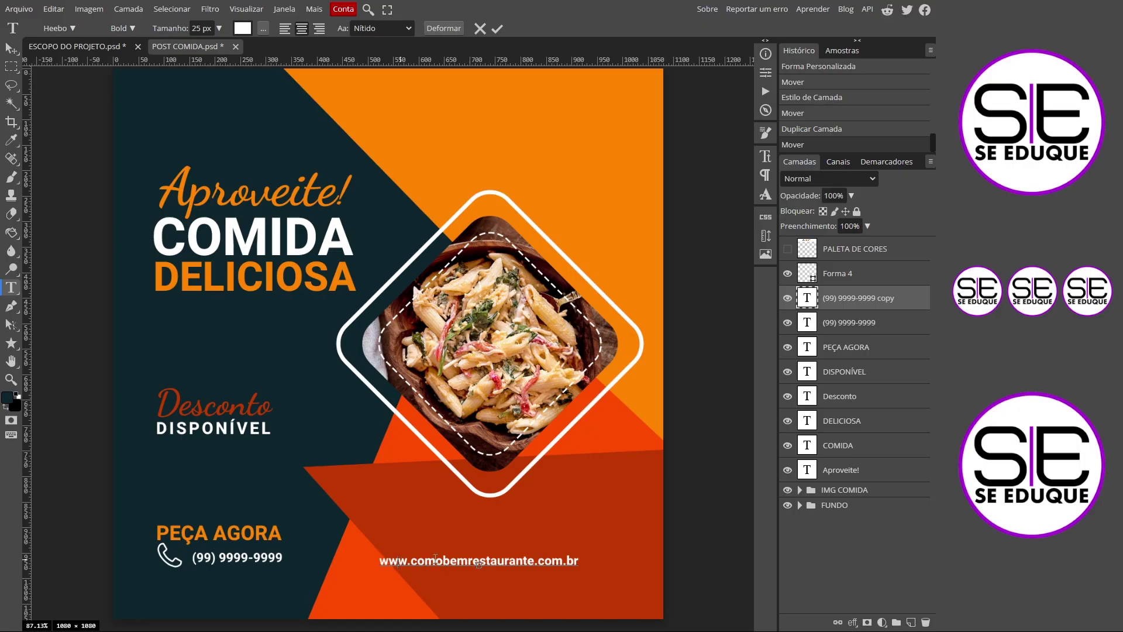
- Set the website text's weight to Light and move it right, level with the phone number
triple_click(385, 563)
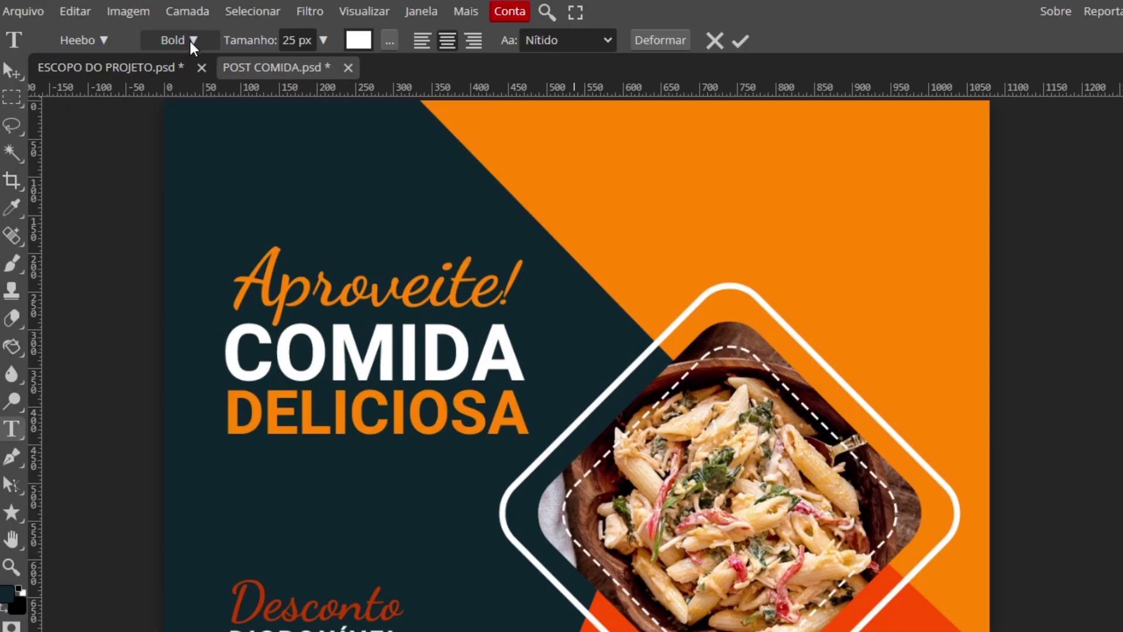
click(128, 29)
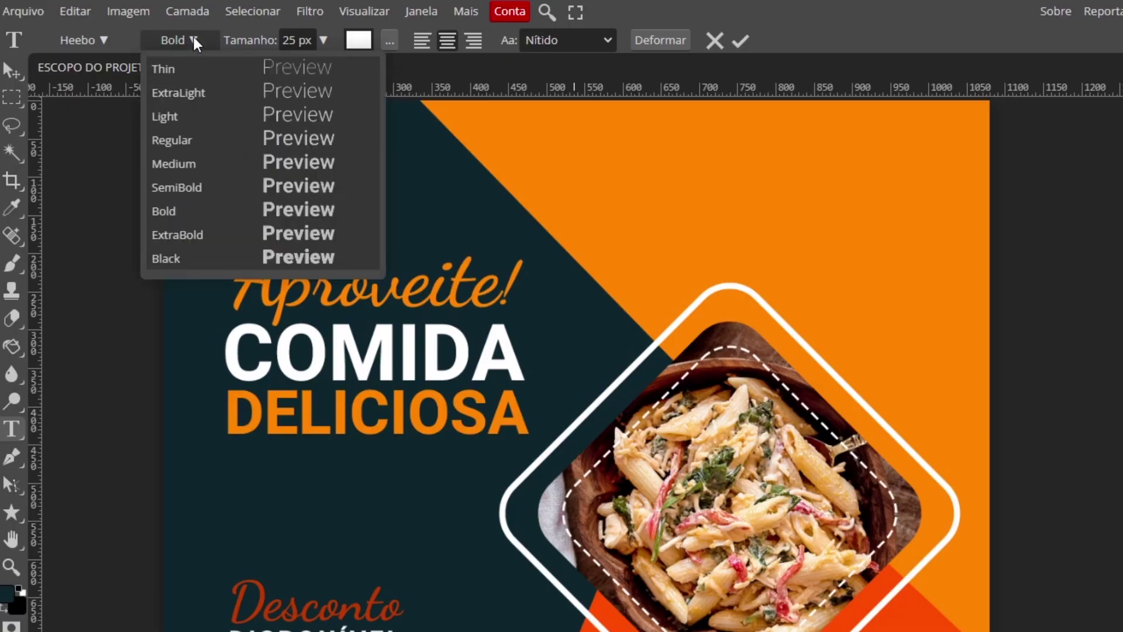
click(187, 117)
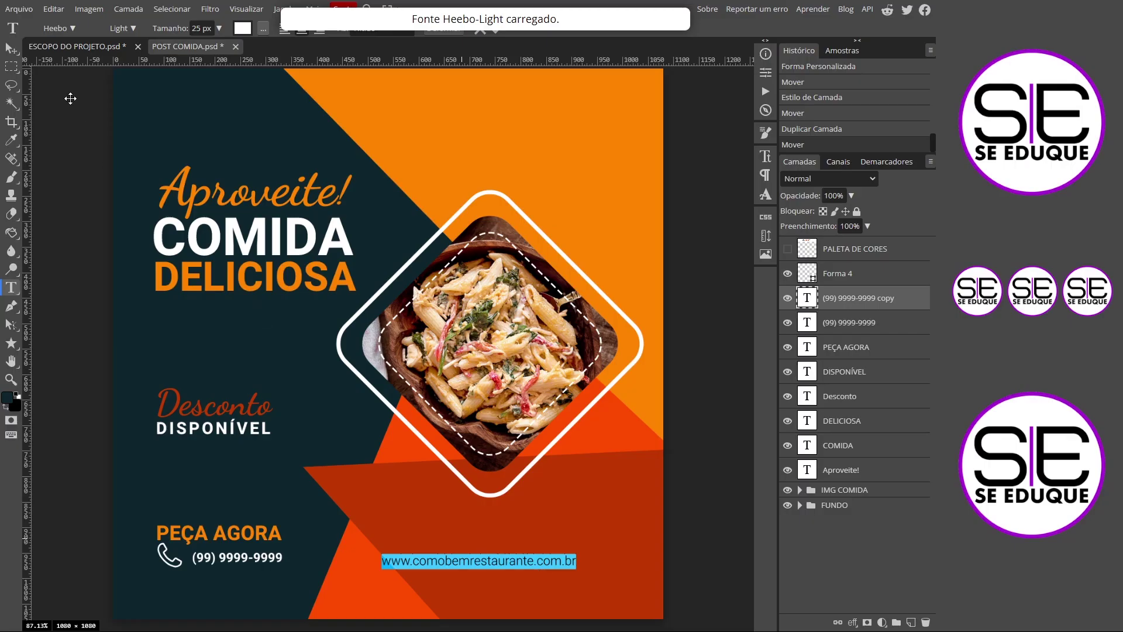
click(11, 48)
drag(495, 563, 543, 560)
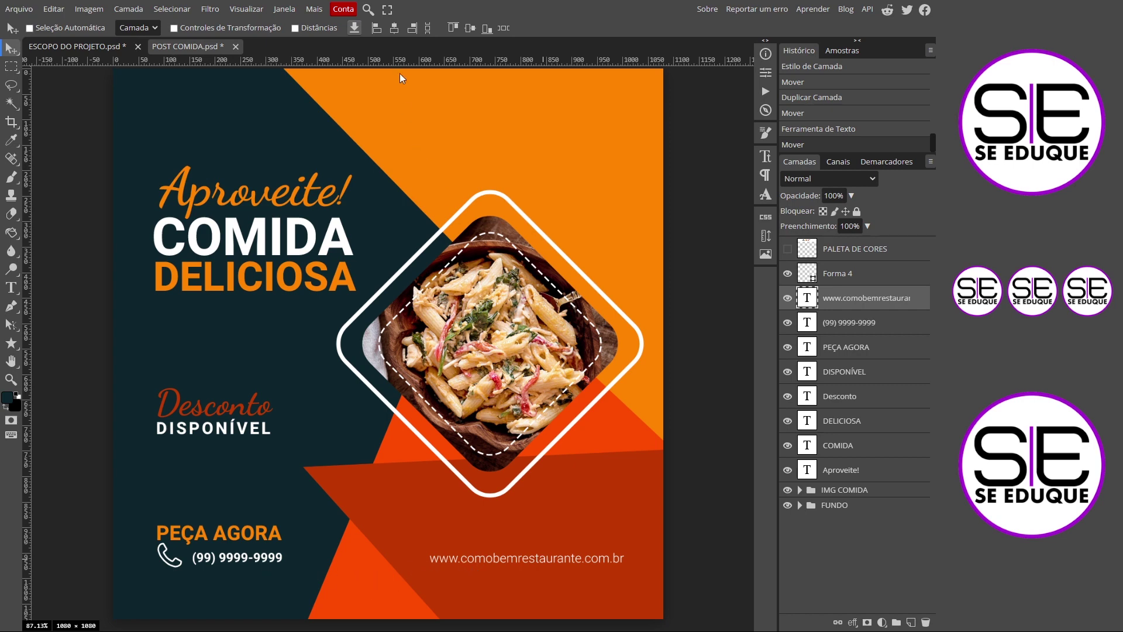
- Align the website text with the phone number's baseline using a temporary horizontal guide, remove the guide and shift the text slightly right
drag(393, 62, 380, 564)
scroll(440, 589, up, 3)
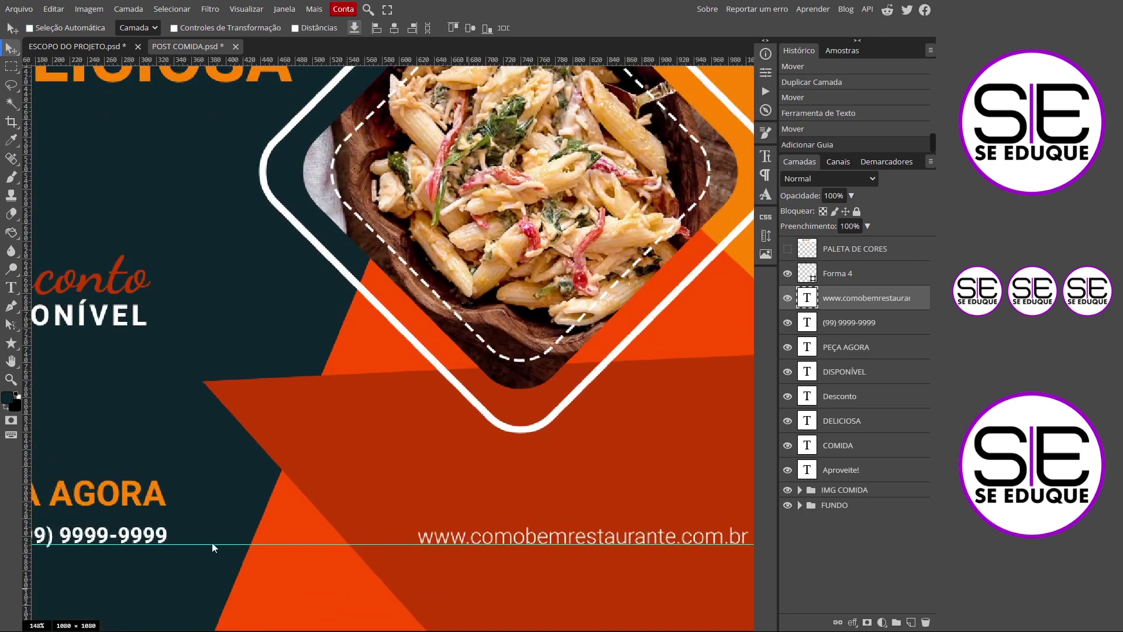
drag(447, 537, 445, 535)
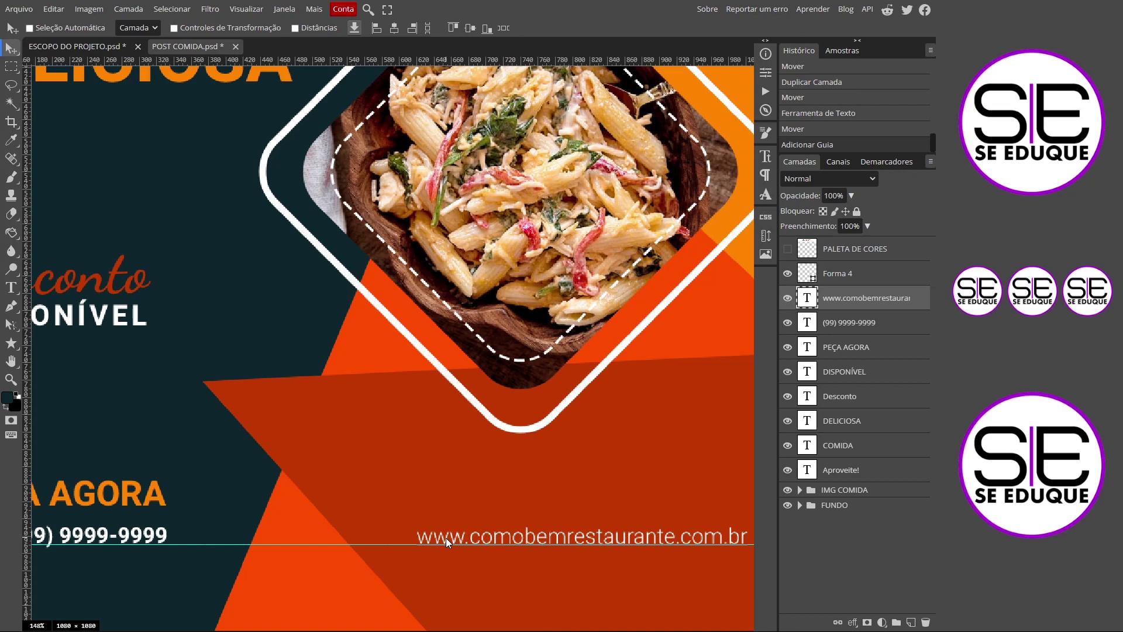
drag(190, 543, 191, 544)
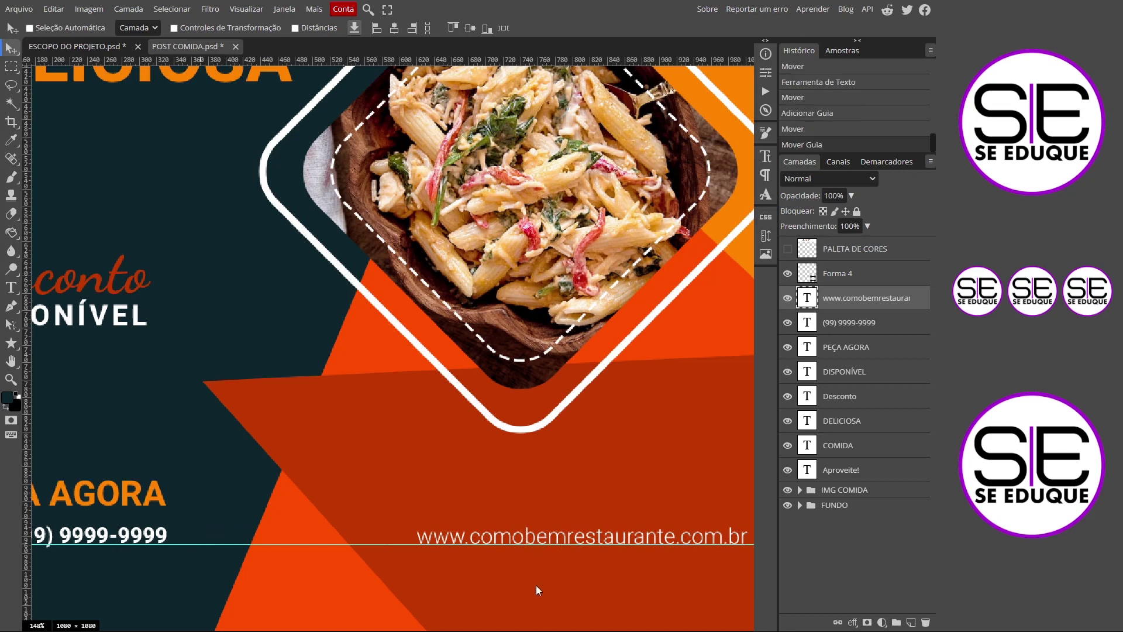
key(ctrl+0)
drag(649, 565, 650, 43)
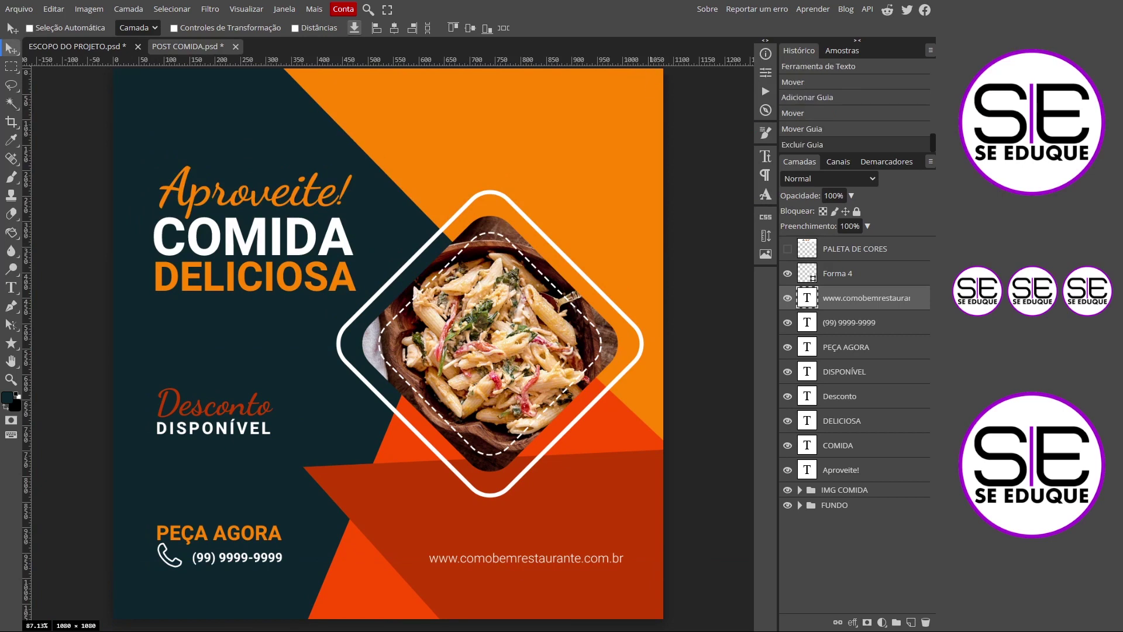
drag(523, 558, 529, 559)
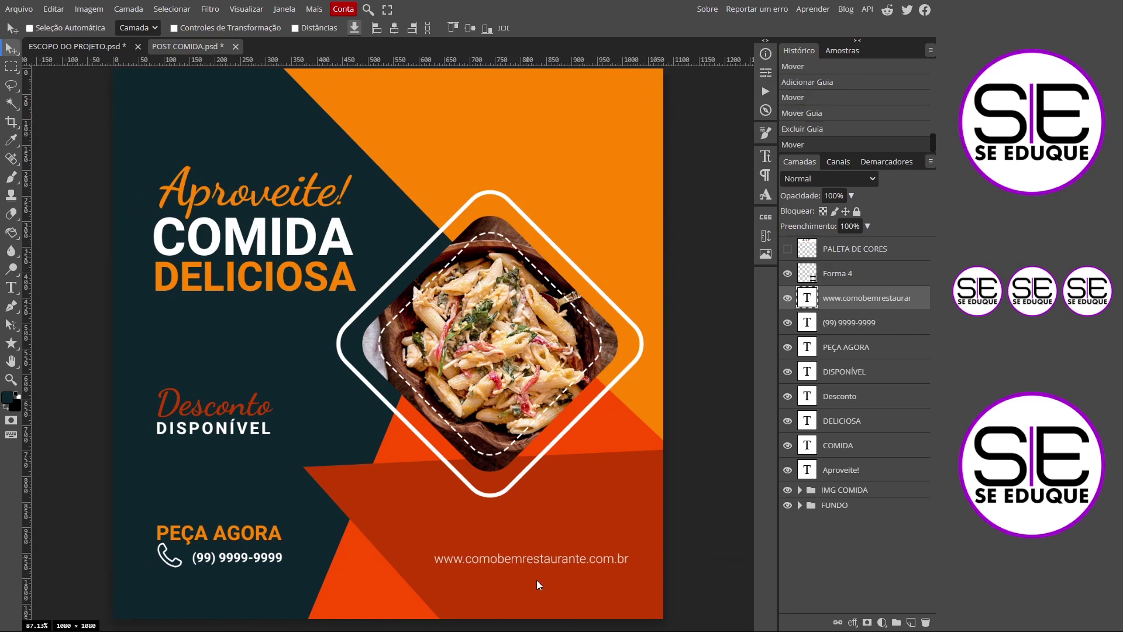
- Add a vertical guide and fine-tune its position so it touches the left edge of COMIDA
drag(30, 264, 155, 255)
scroll(170, 228, up, 5)
scroll(190, 200, up, 2)
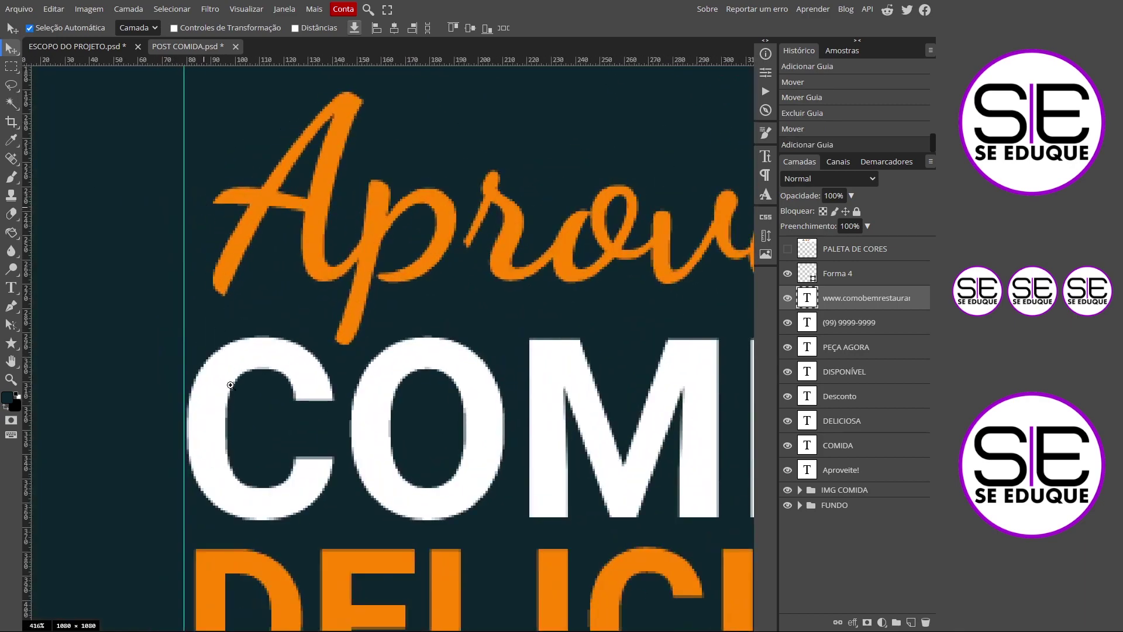
scroll(226, 376, down, 4)
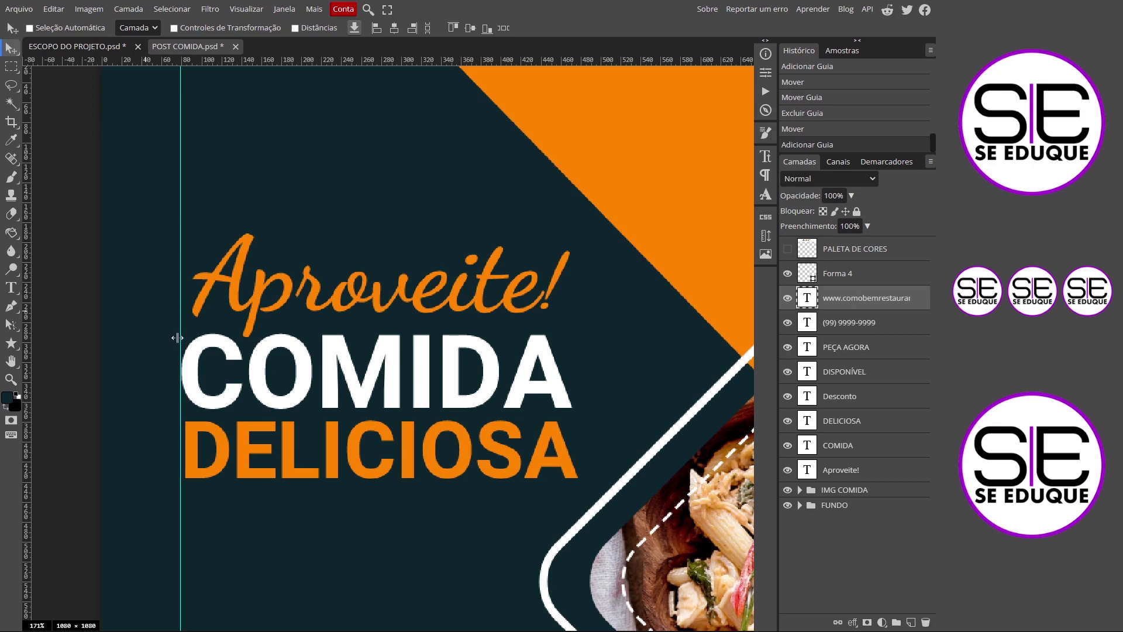
scroll(186, 404, up, 2)
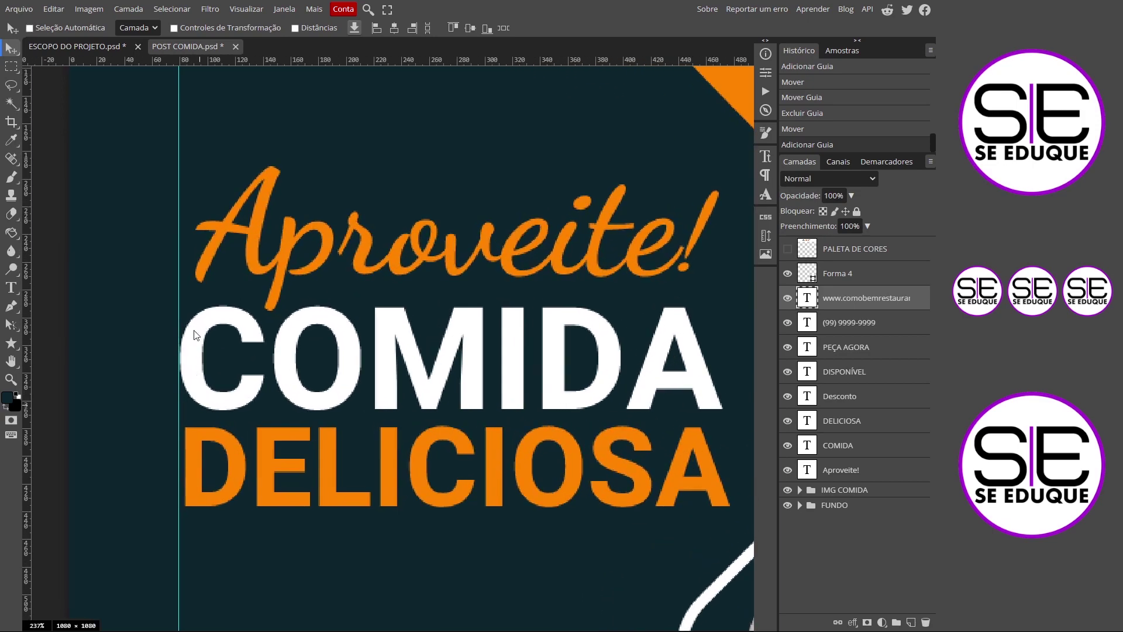
scroll(193, 369, up, 3)
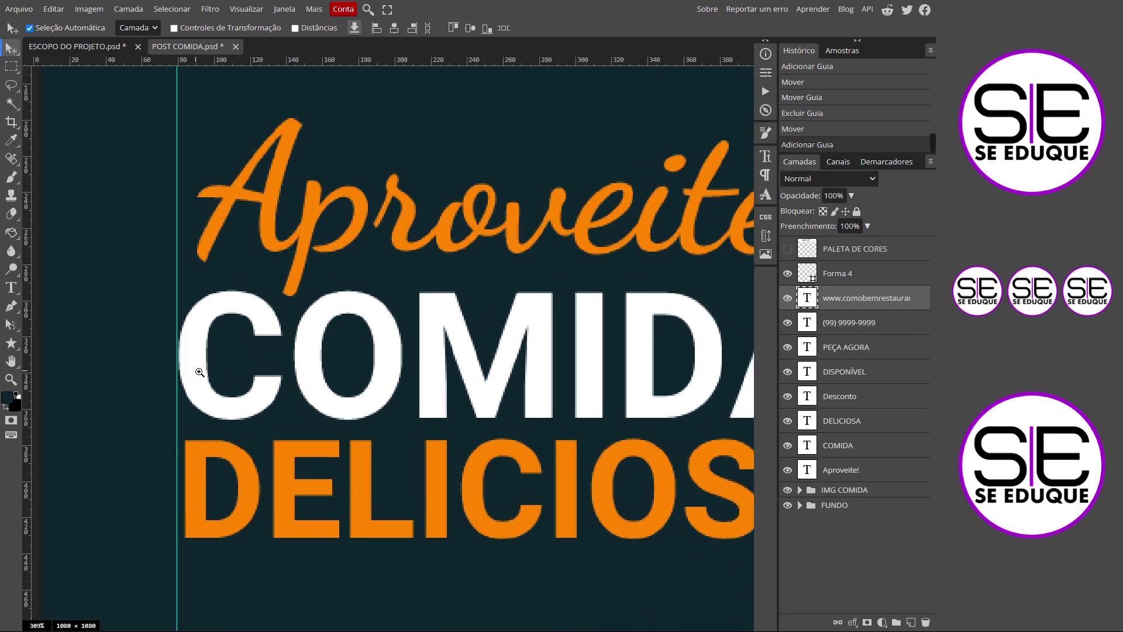
drag(168, 266, 174, 264)
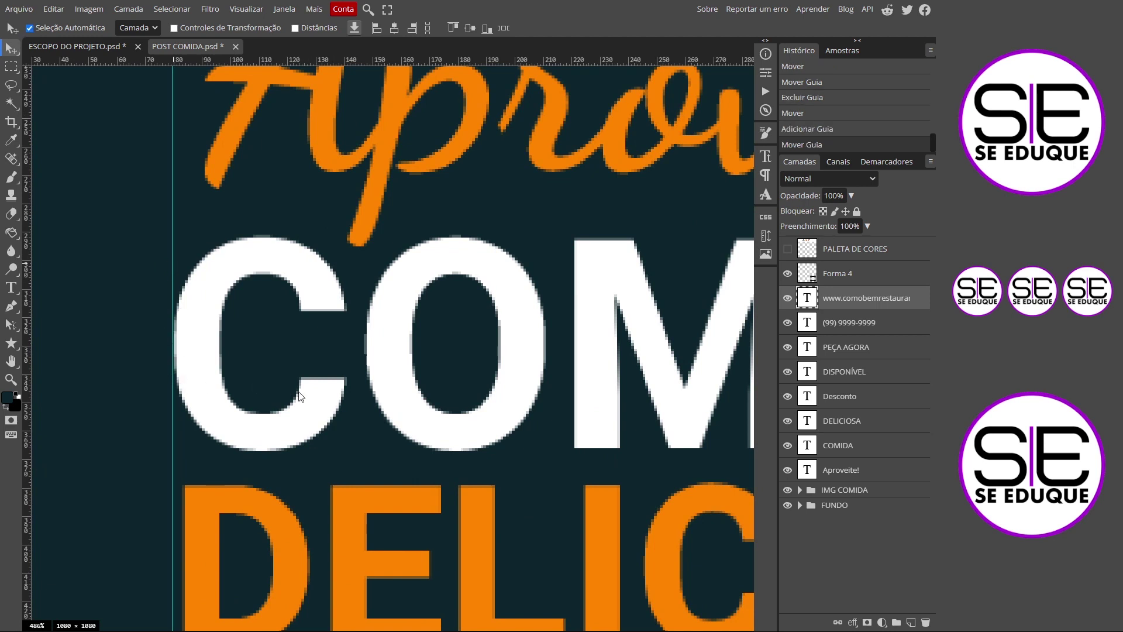
- Move the Aproveite! and DELICIOSA texts left so their left edges meet the vertical guide
scroll(301, 394, down, 2)
click(832, 470)
drag(322, 202, 303, 202)
drag(381, 433, 364, 197)
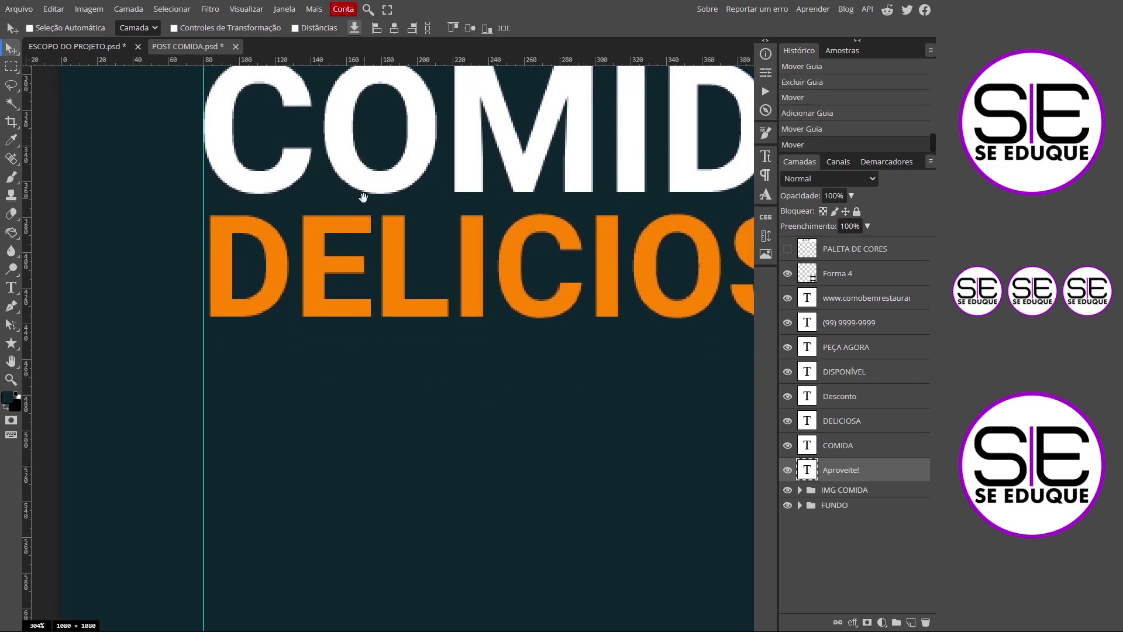
ctrl+click(277, 265)
drag(276, 265, 271, 269)
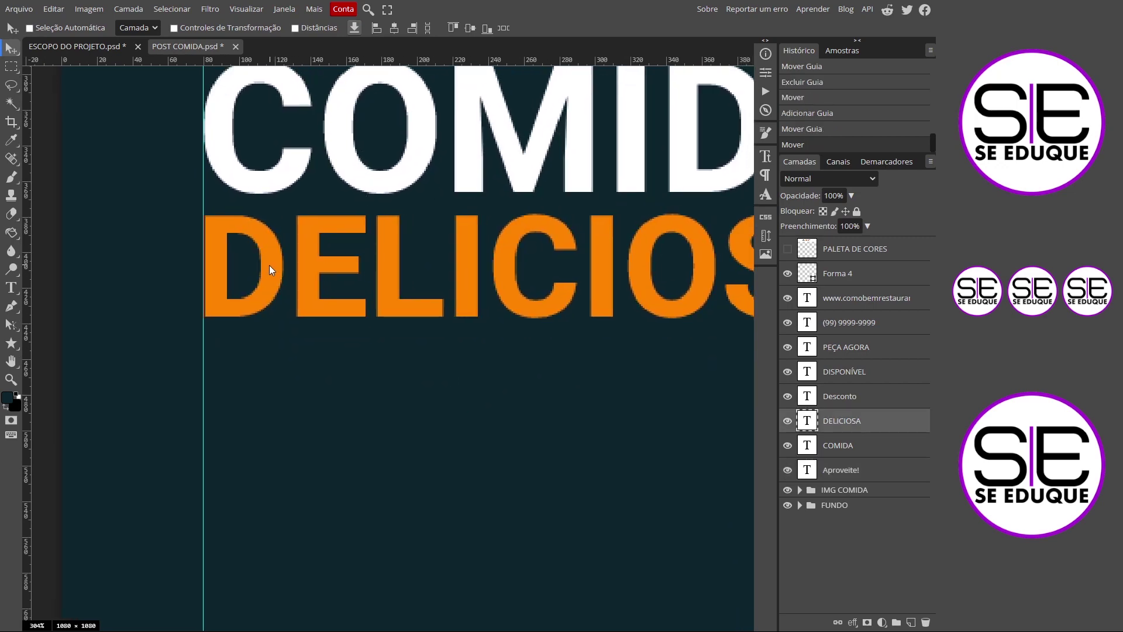
- Move the Desconto and DISPONÍVEL texts left so both start at the vertical guide
drag(380, 470, 363, 241)
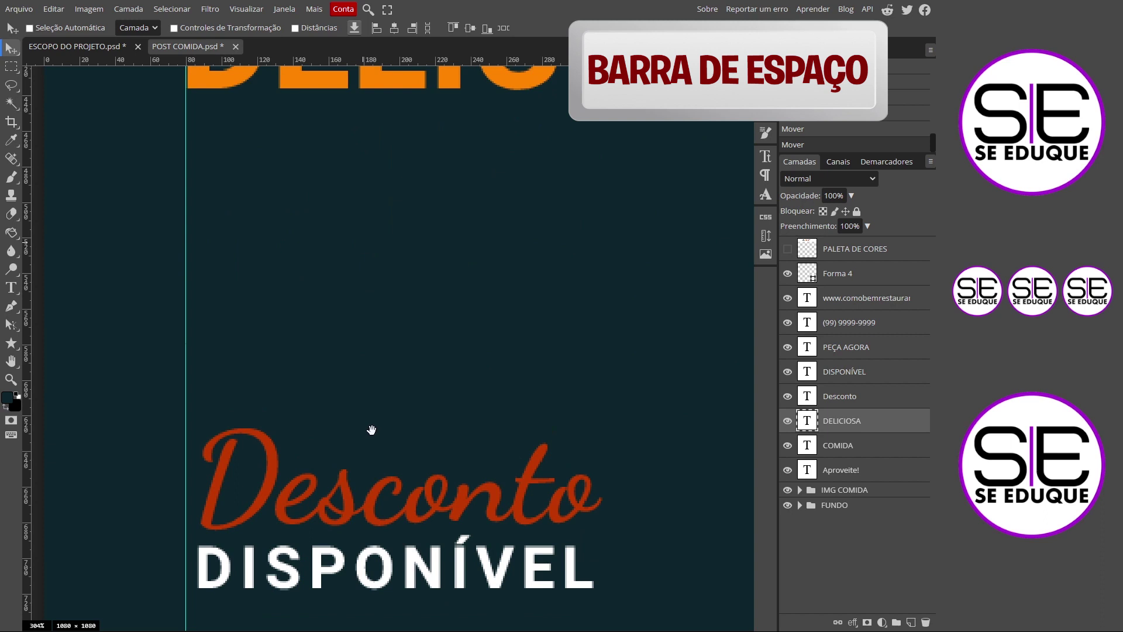
drag(371, 429, 414, 209)
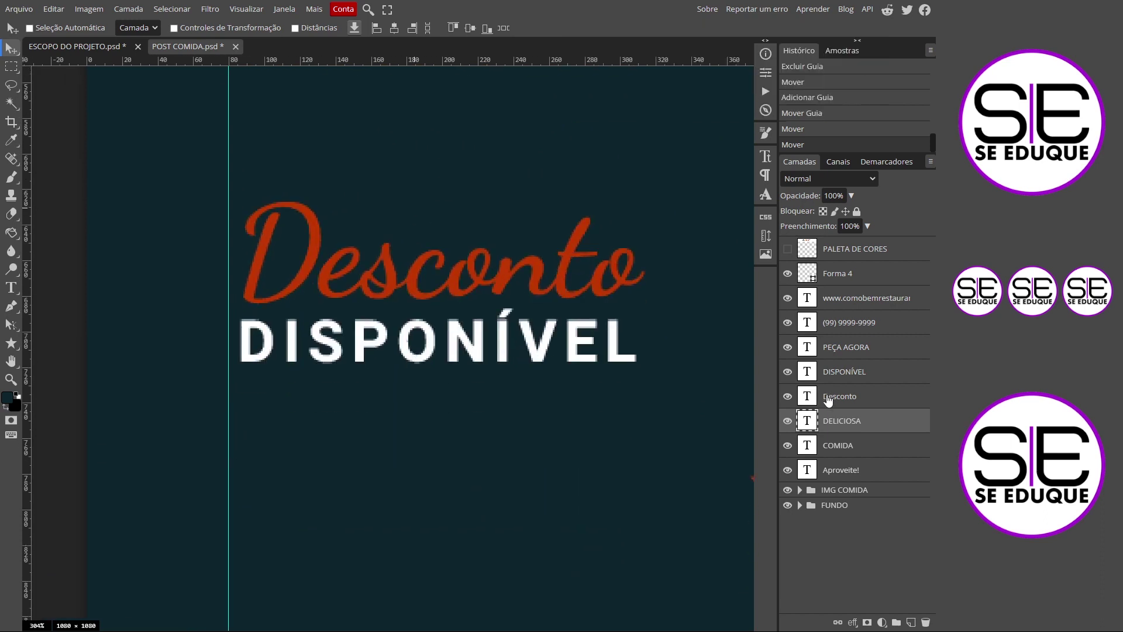
click(863, 400)
drag(311, 246, 297, 246)
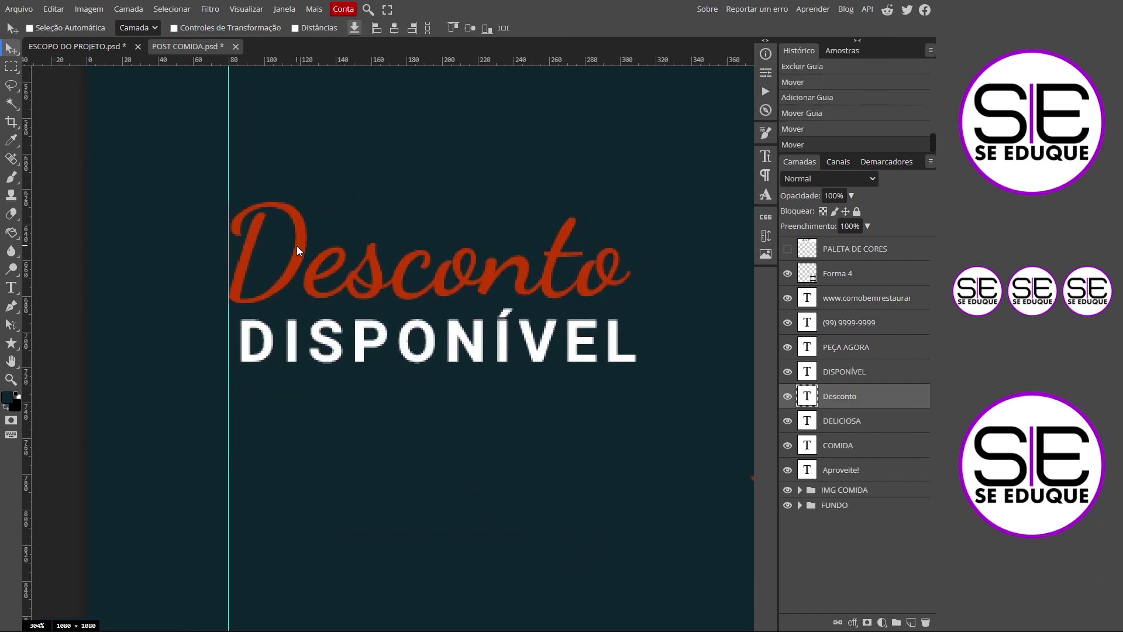
click(819, 372)
drag(259, 331, 248, 331)
- Move the PEÇA AGORA text and the handset icon left so both start at the vertical guide
scroll(431, 460, down, 8)
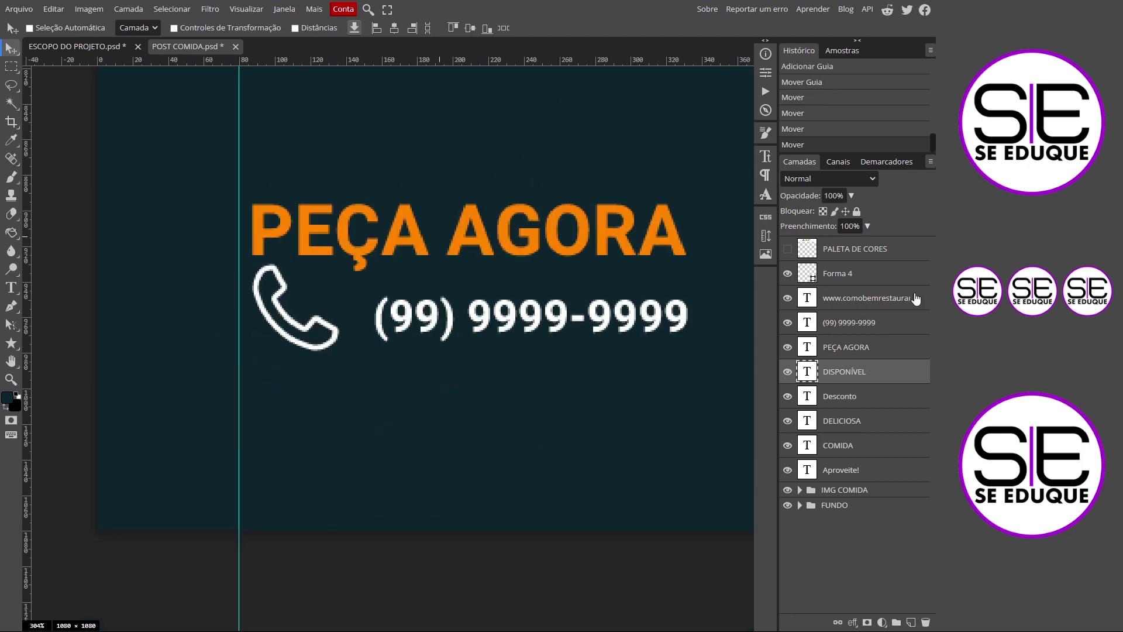
click(812, 351)
drag(303, 240, 289, 238)
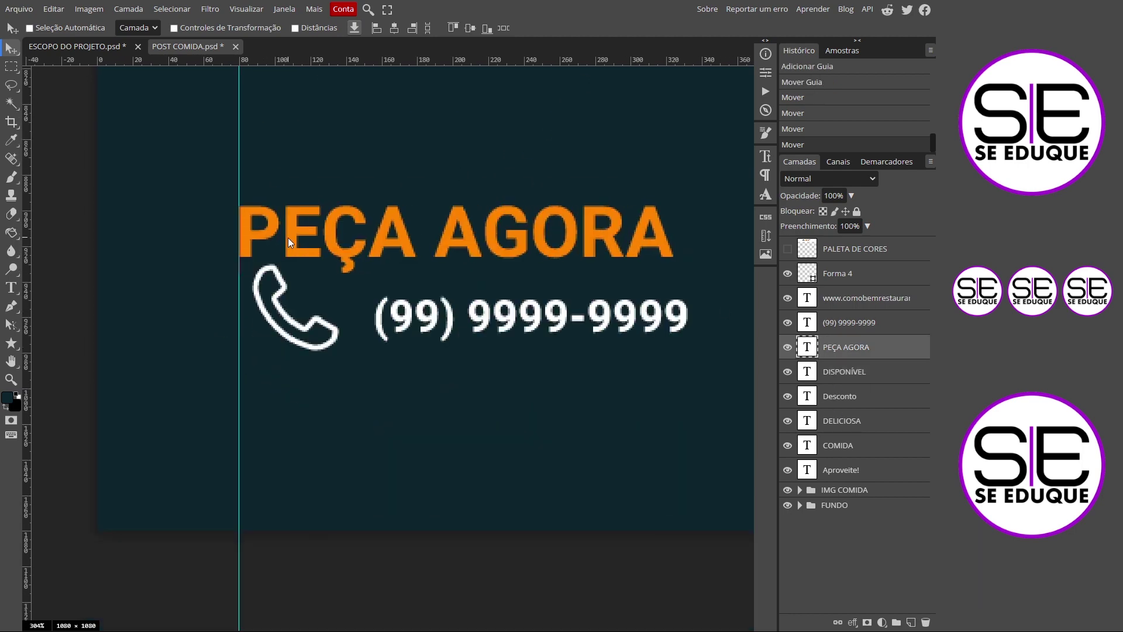
ctrl+click(314, 321)
drag(321, 330, 309, 329)
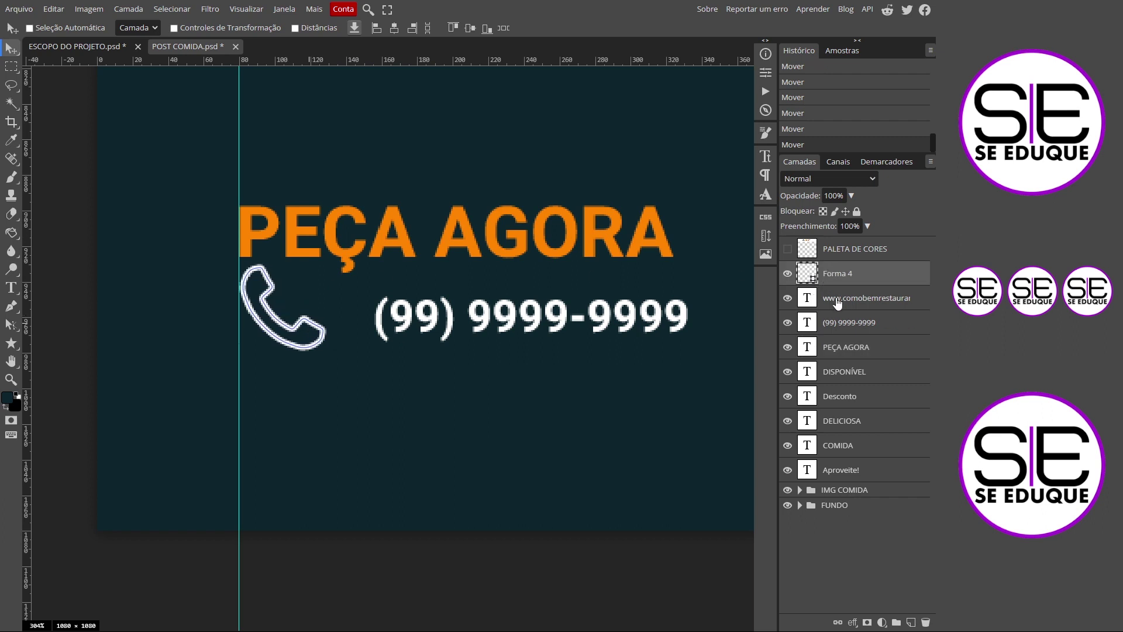
- Move the phone number left and slightly down, aligning its right end with PEÇA AGORA's using a second vertical guide
click(831, 327)
drag(486, 319, 468, 326)
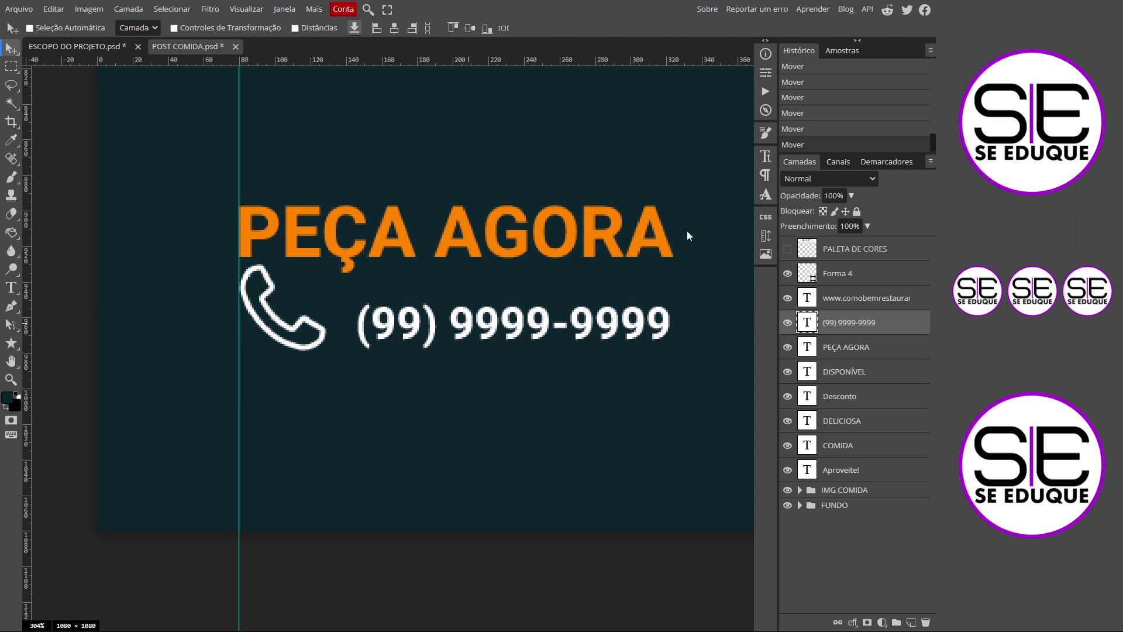
drag(30, 216, 675, 233)
drag(608, 326, 613, 326)
key(ctrl+0)
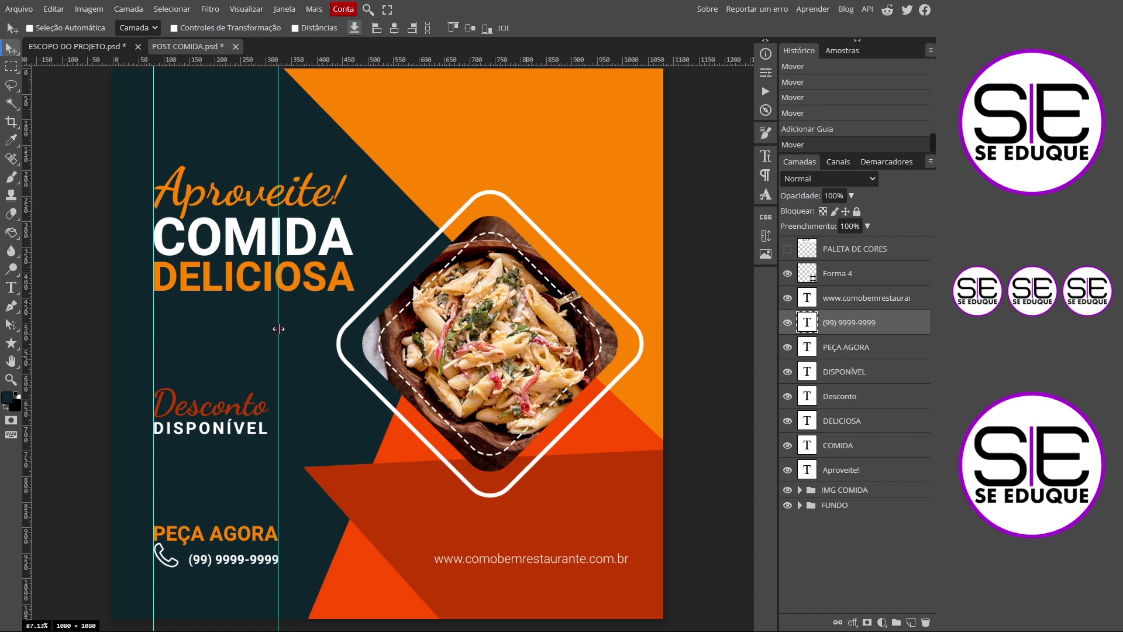
- Remove both vertical guides from the canvas and save the POST COMIDA document
drag(279, 329, 27, 312)
drag(154, 332, 27, 307)
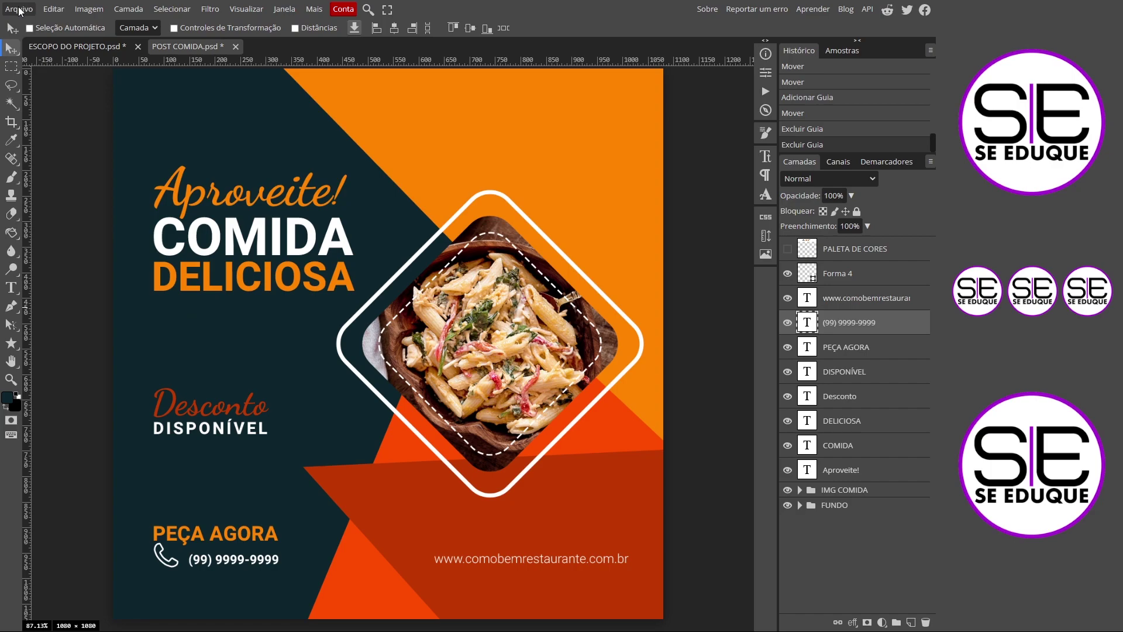
click(20, 9)
click(36, 129)
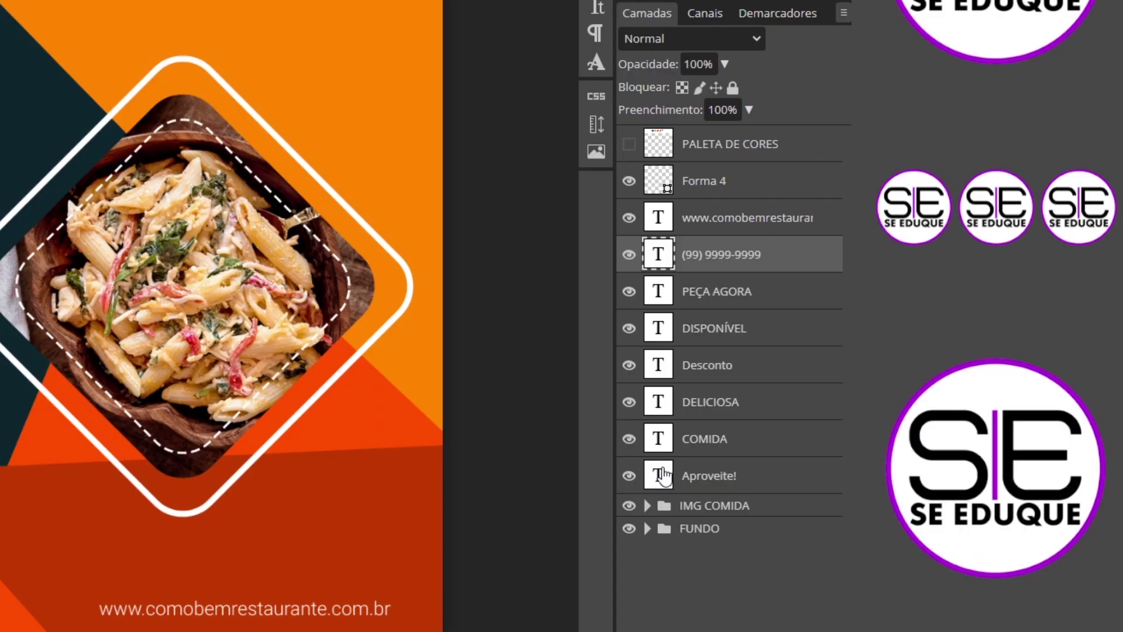
- Group all the text layers and the handset icon layer into a folder named TEXTOS
click(831, 474)
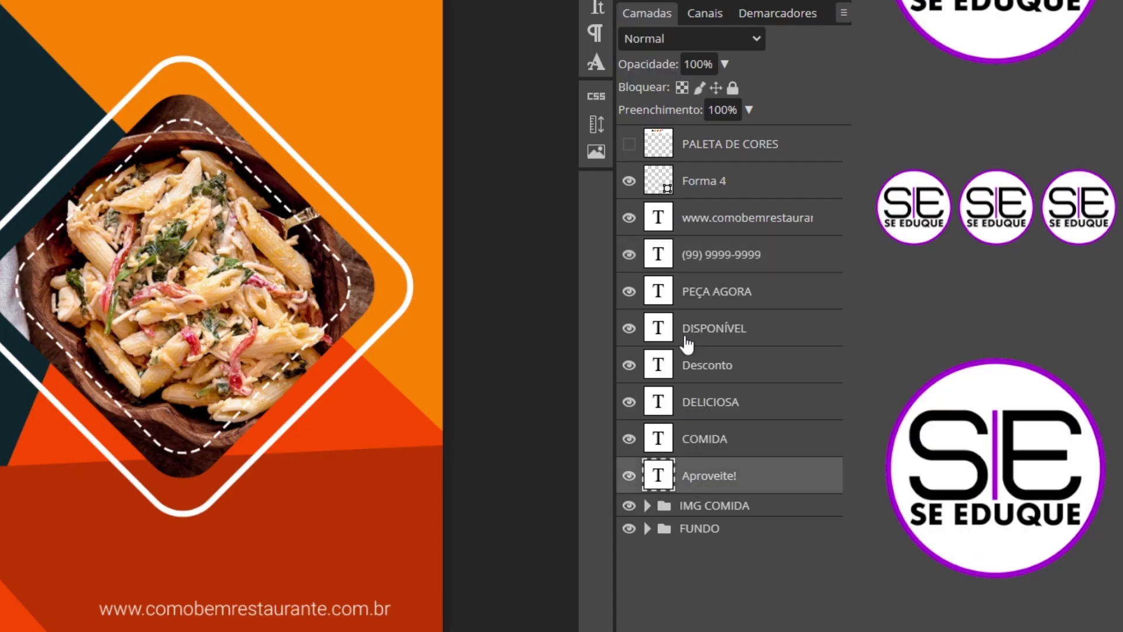
shift+click(708, 185)
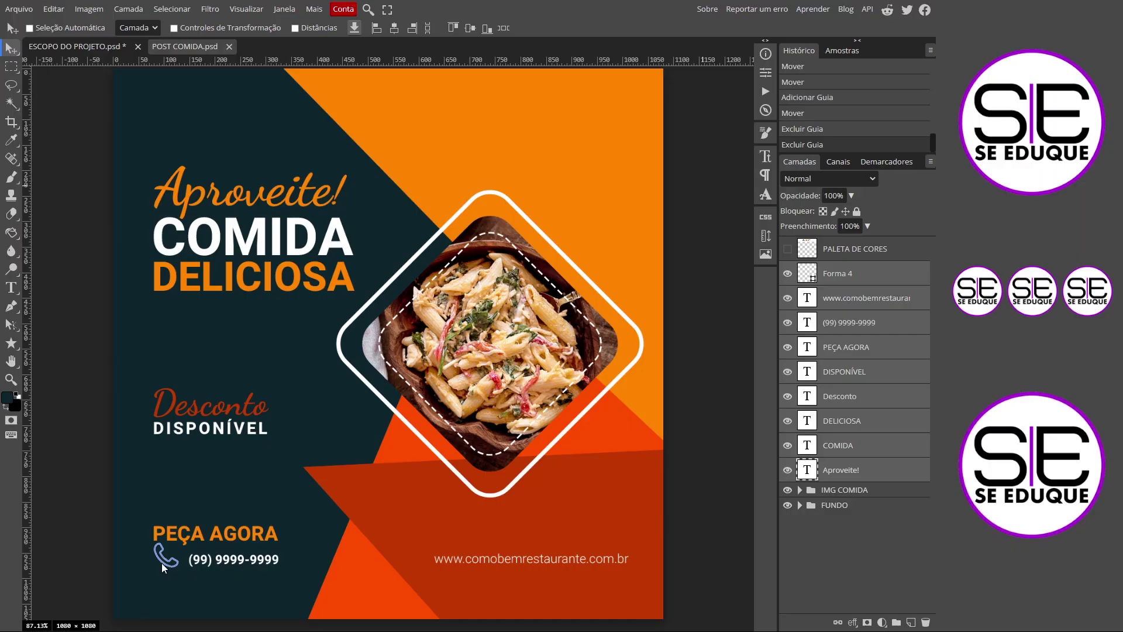
click(897, 623)
key(BackSpace)
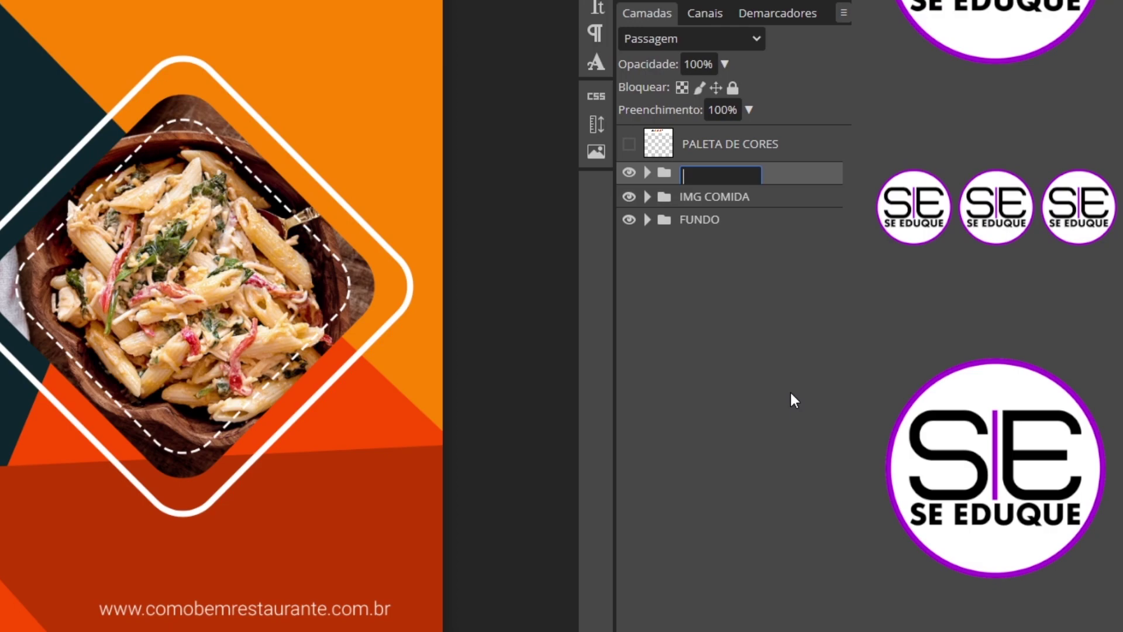
text(TEXTOS)
key(Return)
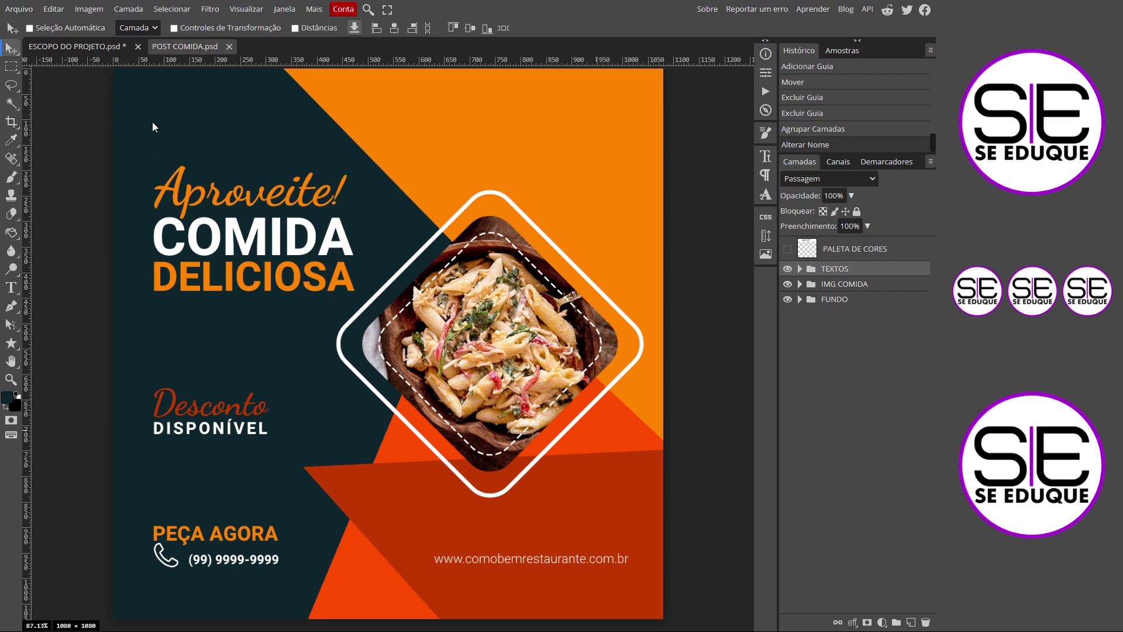
- Undo the last move and draw a small five-segment zigzag above Aproveite! with the Pen tool, unfilled with a 3 px white stroke
key(ctrl+z)
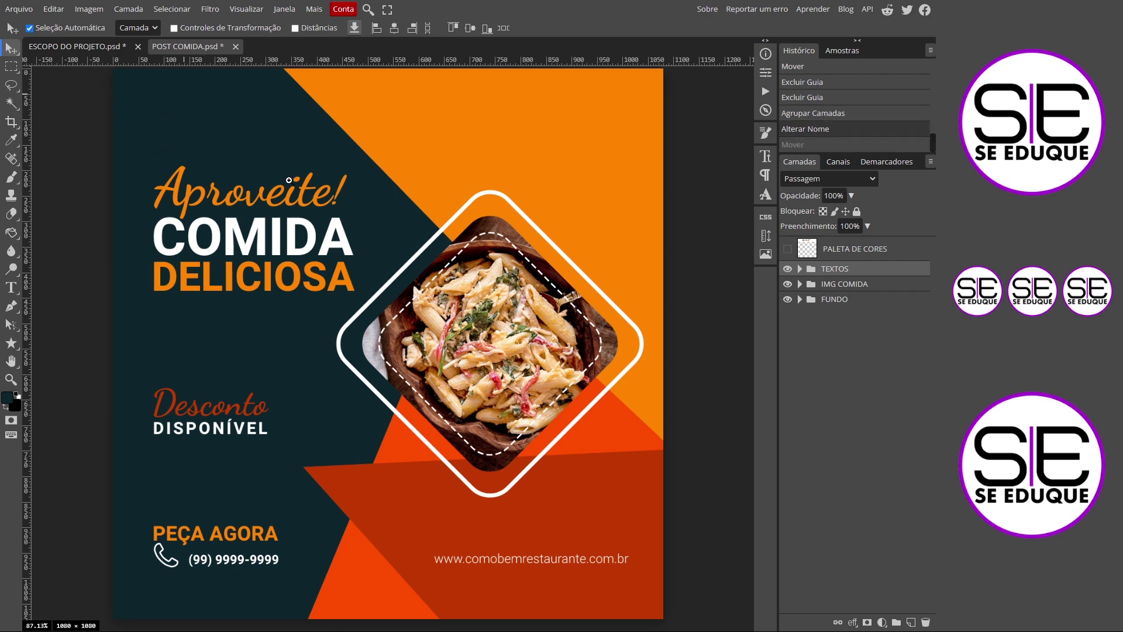
drag(192, 105, 224, 120)
drag(286, 203, 370, 272)
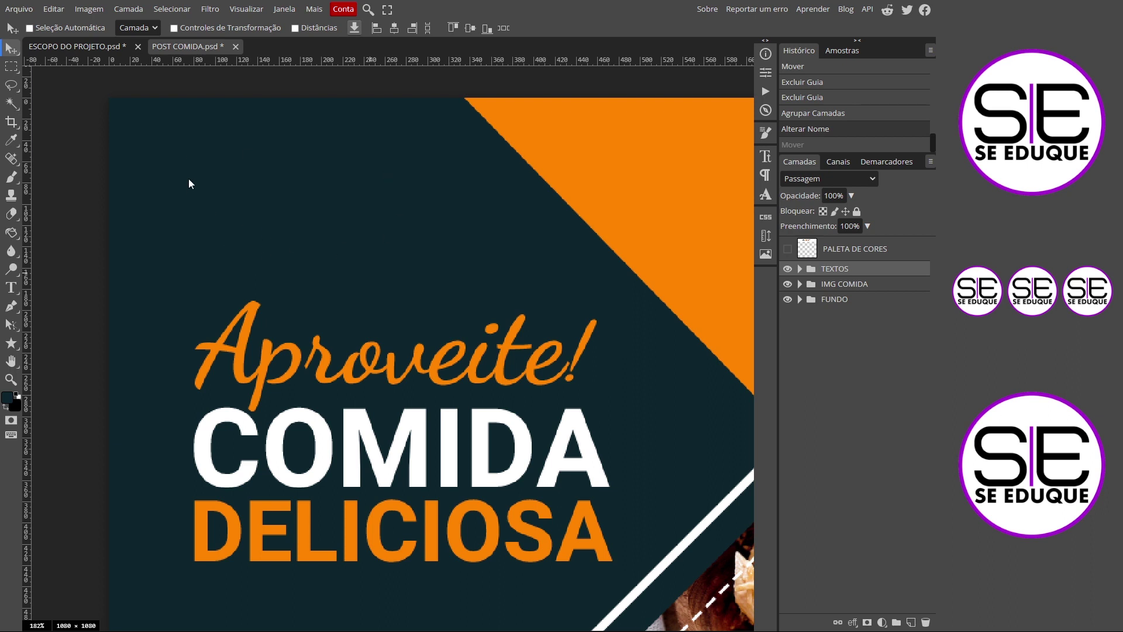
click(11, 309)
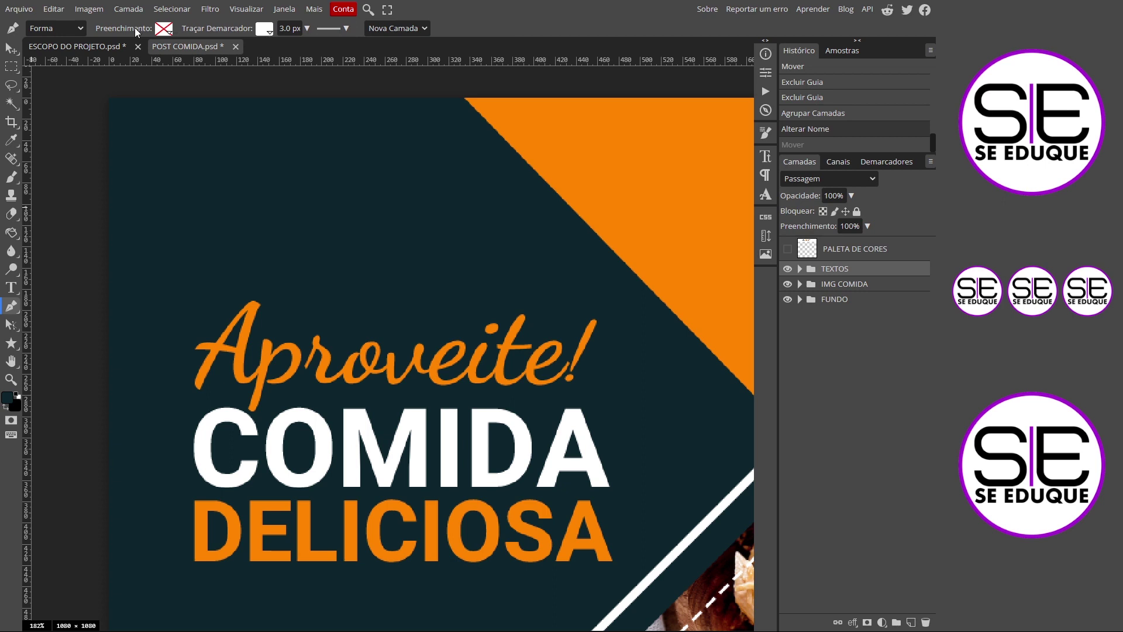
click(265, 31)
click(212, 180)
click(223, 192)
click(236, 181)
click(248, 195)
click(261, 180)
click(271, 191)
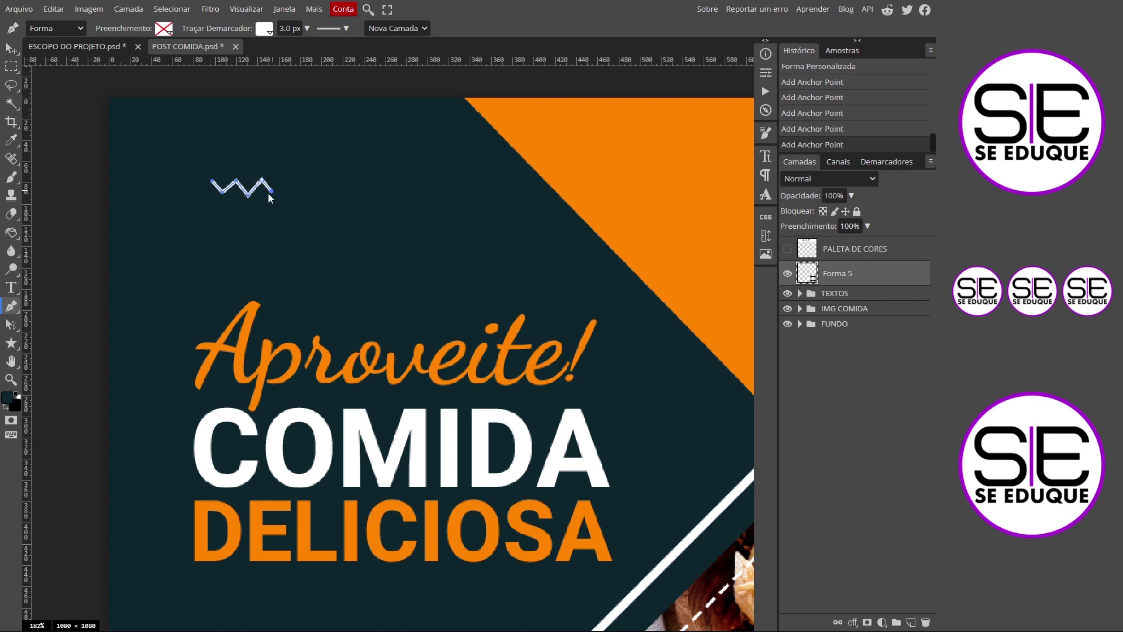
- Adjust the zigzag's end point and lower corner points with Direct Selection to even out its peaks
click(13, 325)
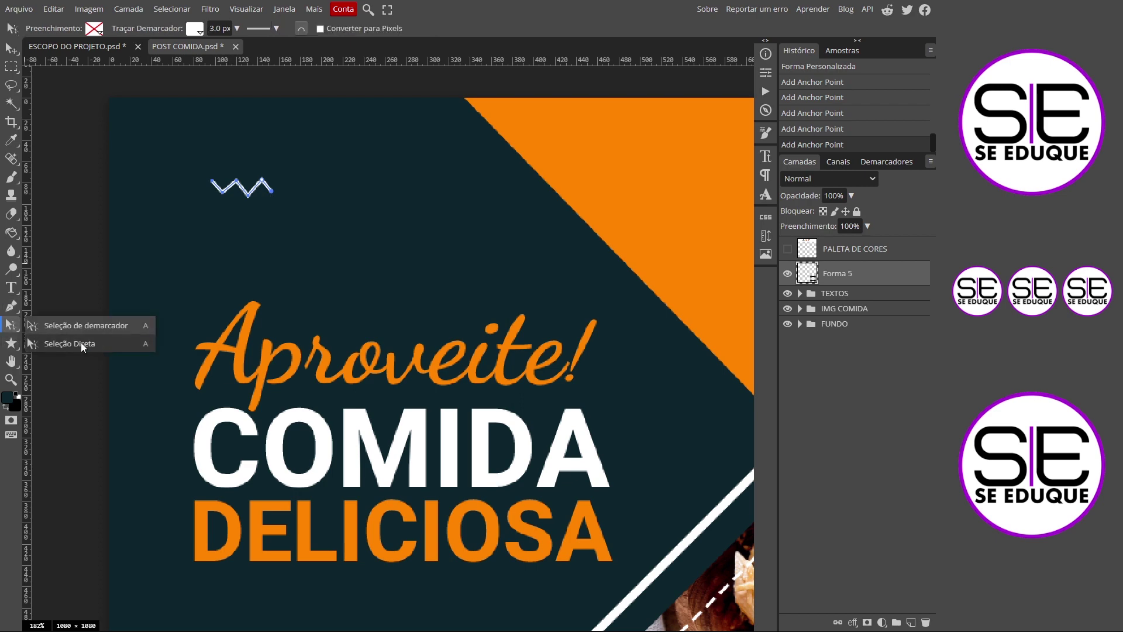
click(82, 347)
scroll(252, 205, up, 3)
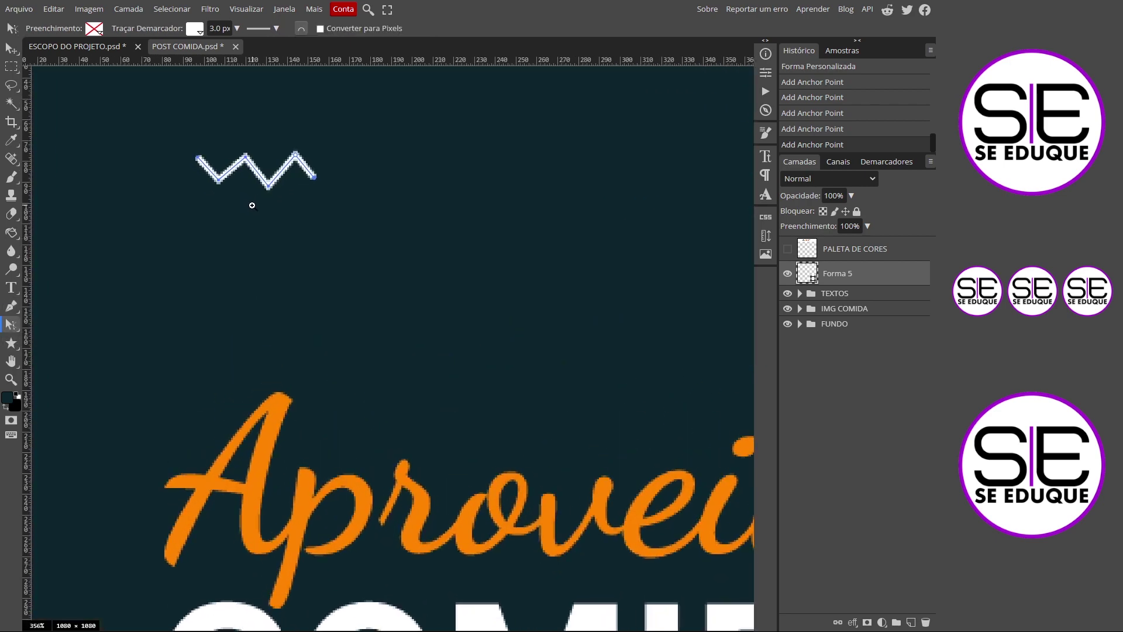
drag(314, 176, 314, 185)
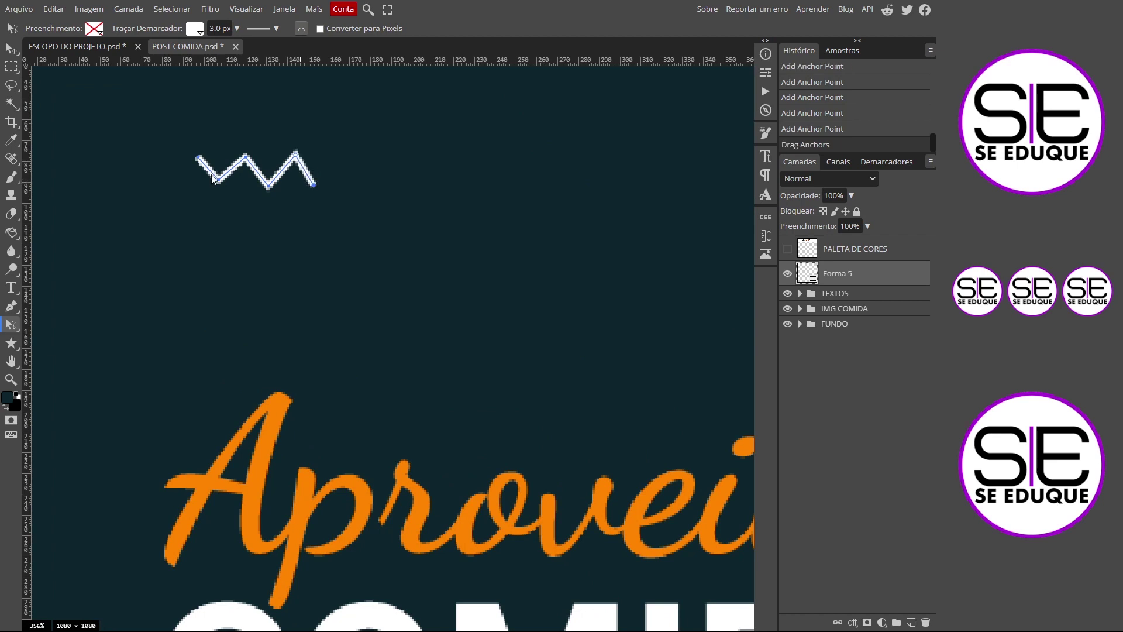
drag(215, 179, 263, 188)
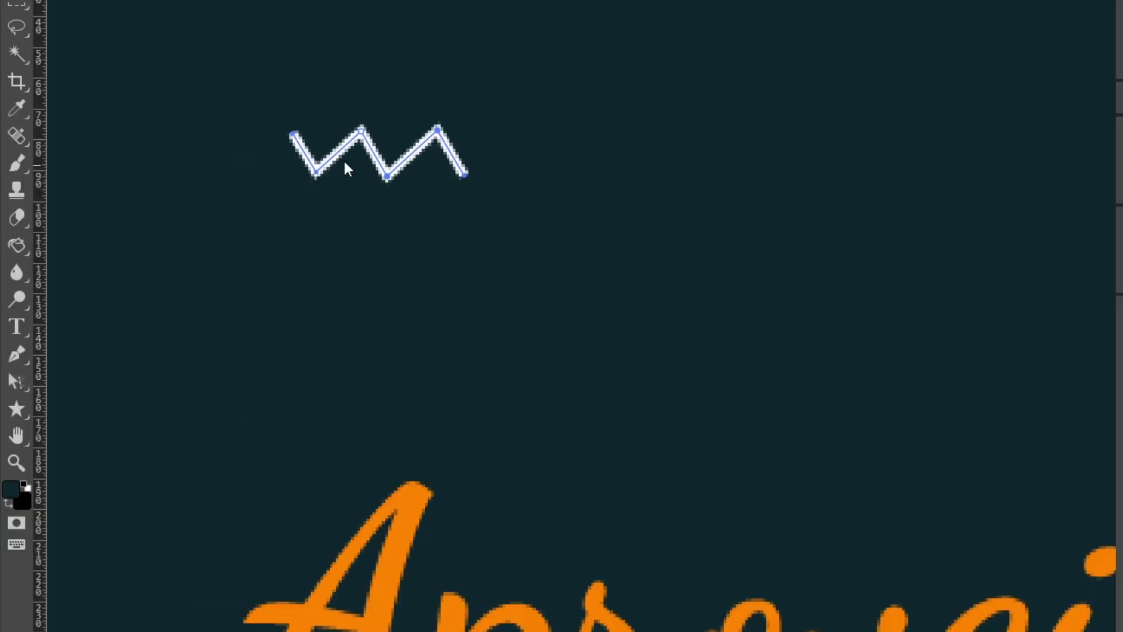
- Duplicate the zigzag twice straight below itself to stack three lines, and nudge the lowest copy's position
key(alt)
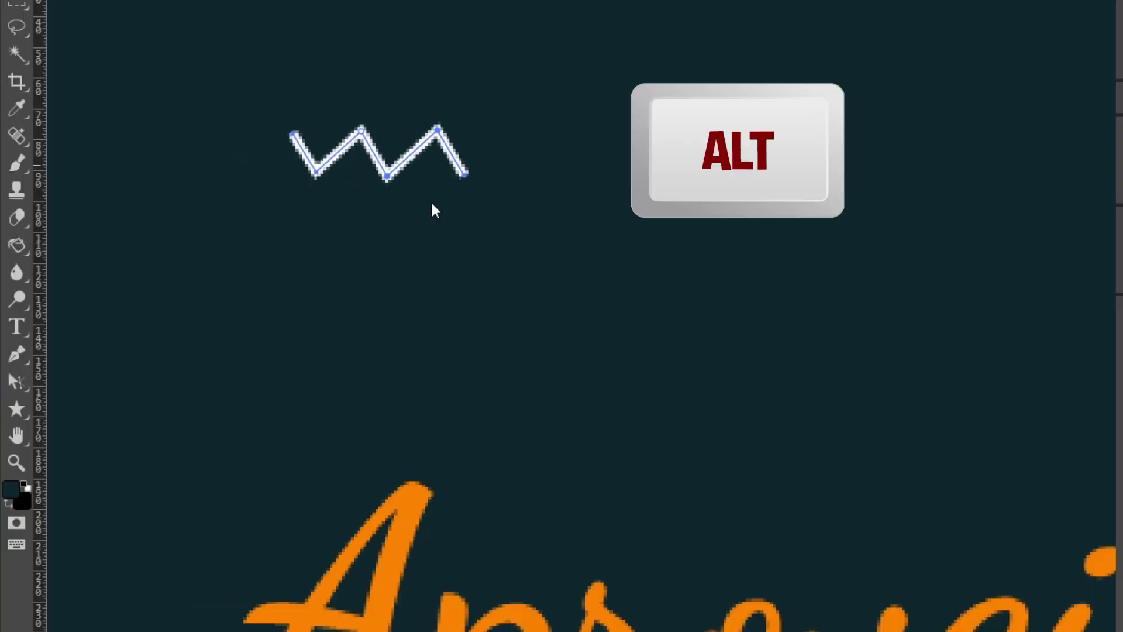
drag(384, 174, 387, 258)
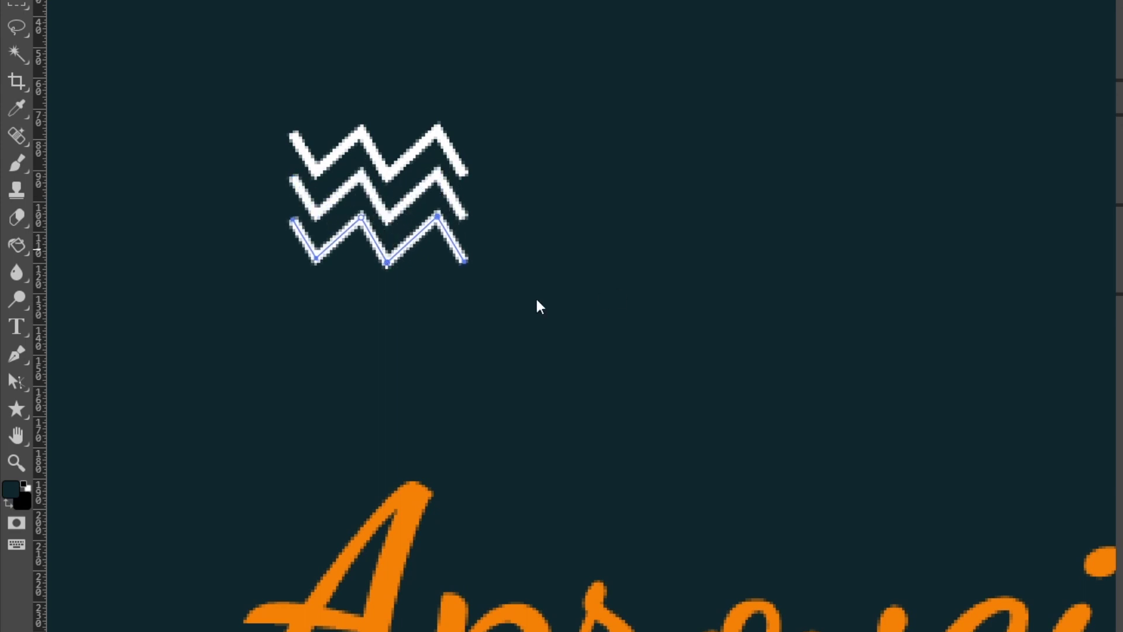
drag(660, 305, 653, 298)
key(Left)
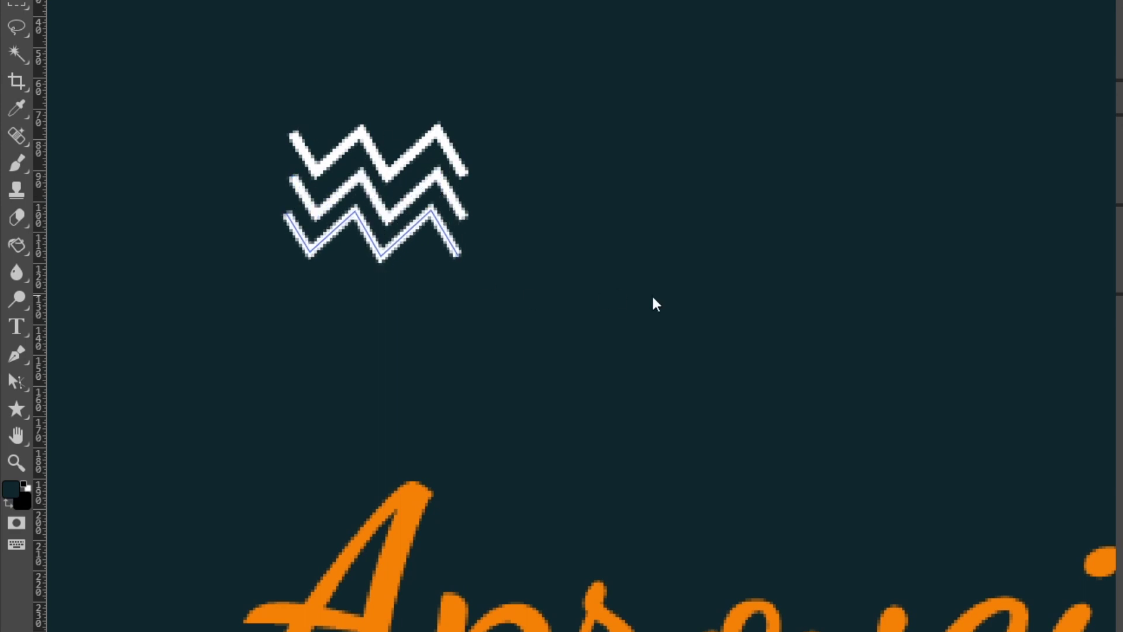
key(Down)
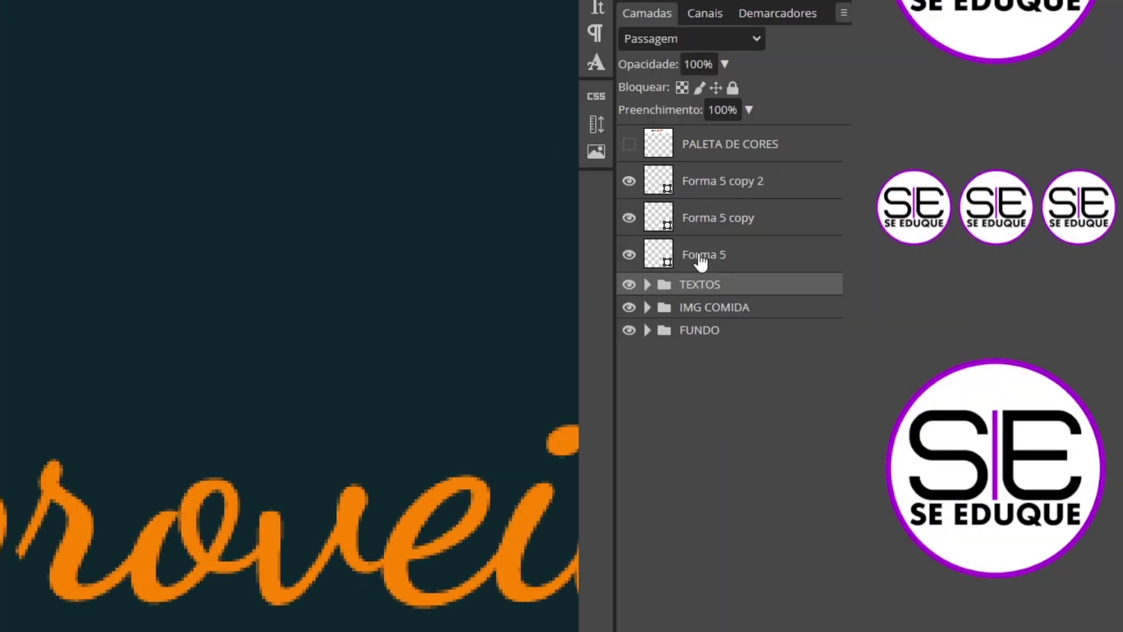
- Merge the three zigzag line layers into a single layer and rename it ONDA
click(700, 260)
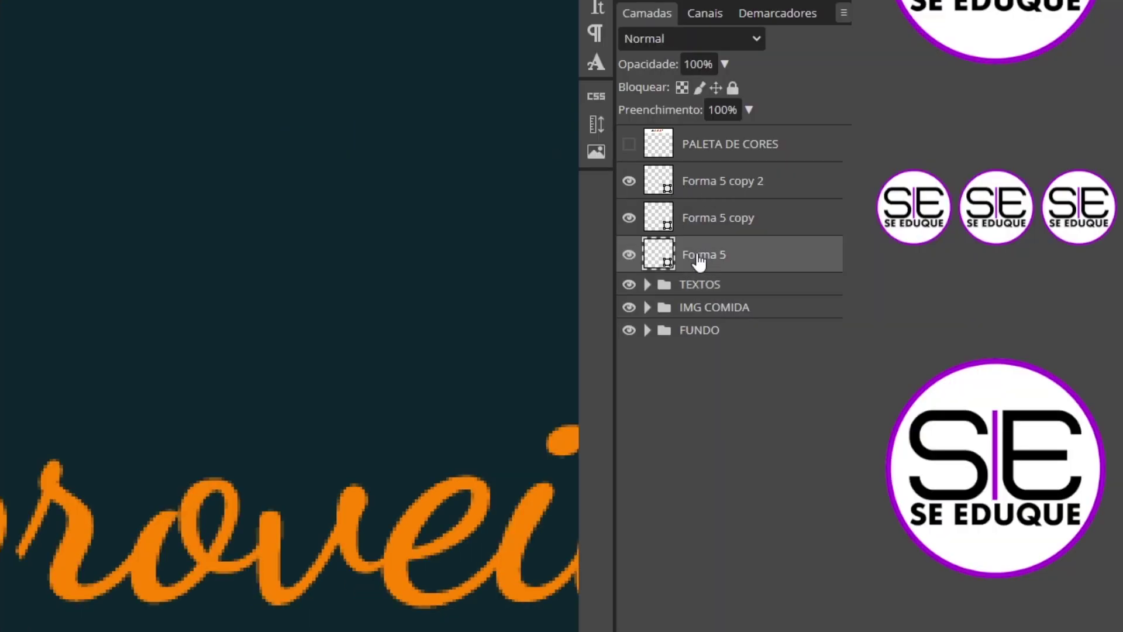
shift+click(726, 186)
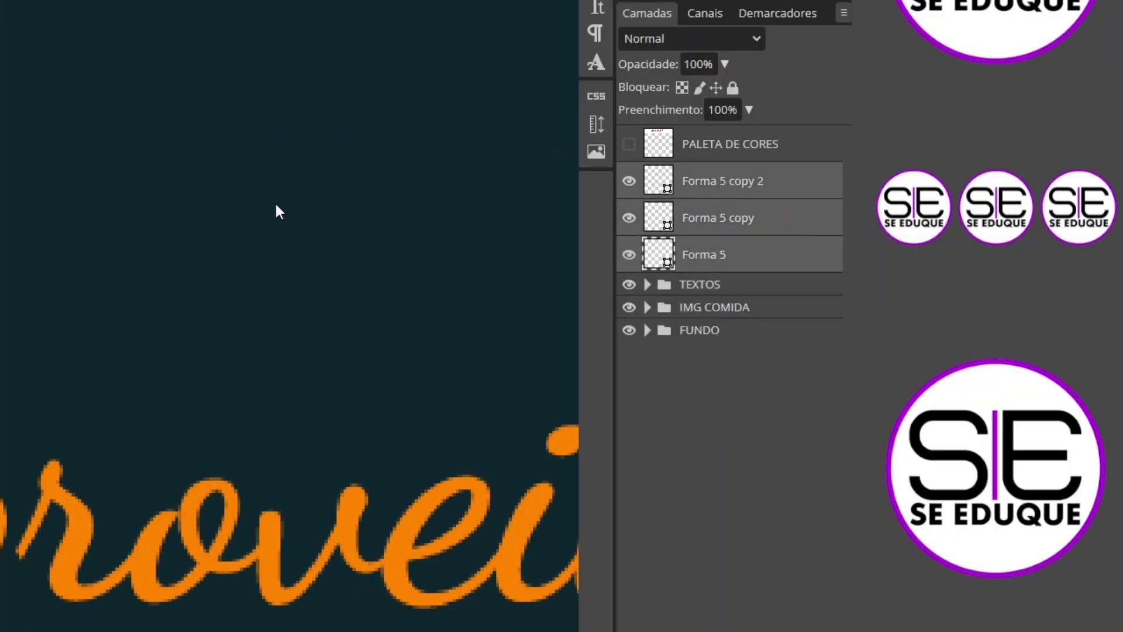
right_click(658, 179)
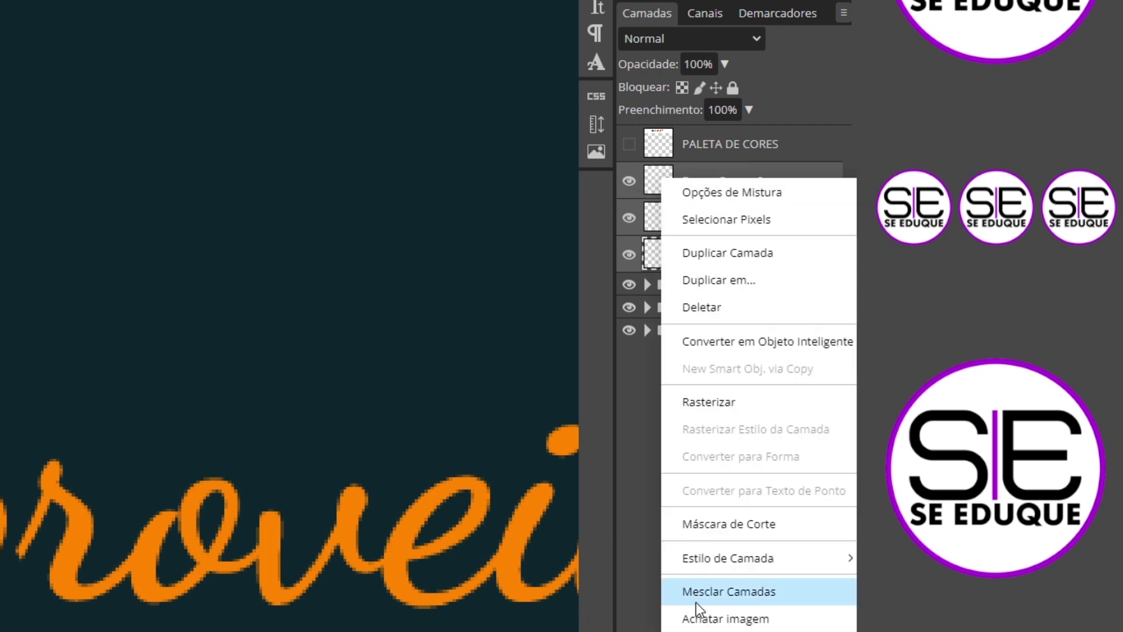
click(762, 592)
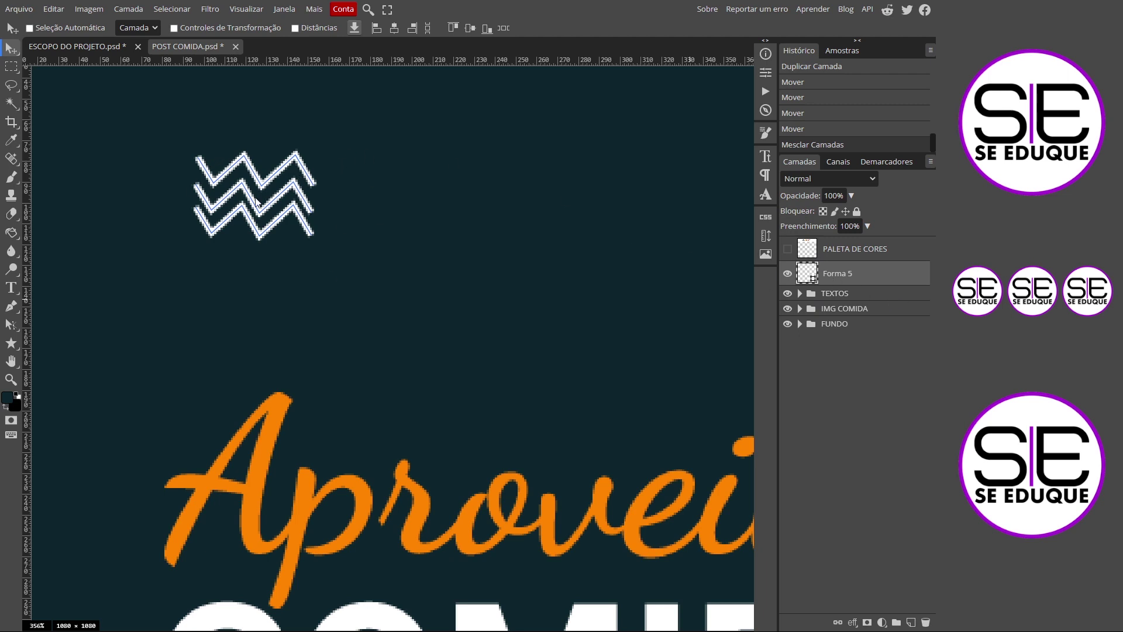
double_click(837, 275)
text(ON)
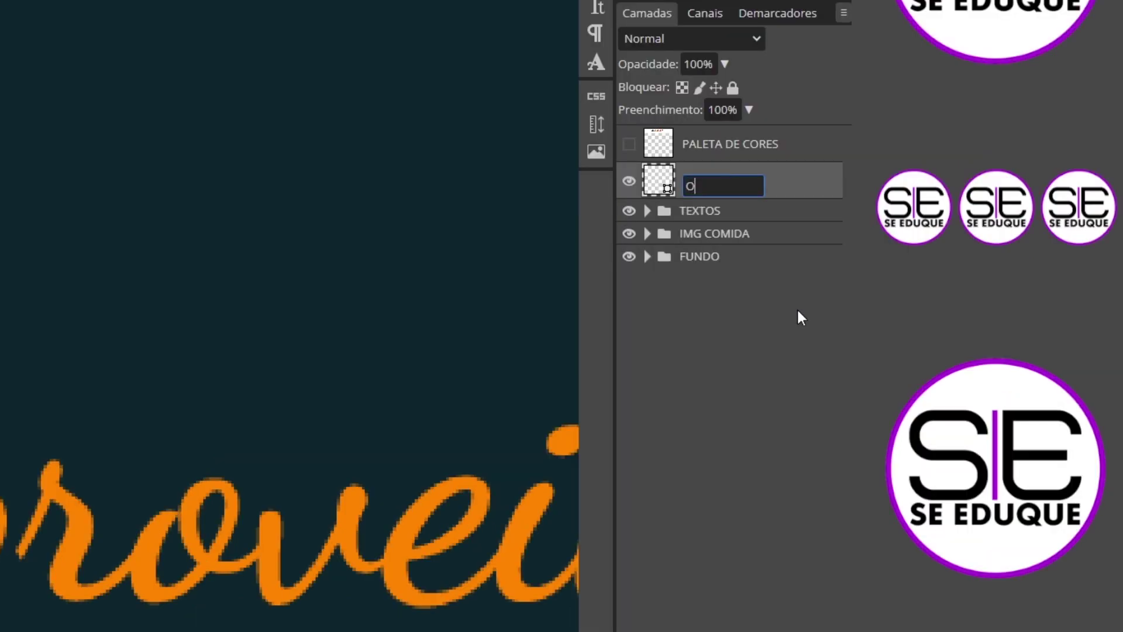
text(DA)
key(Return)
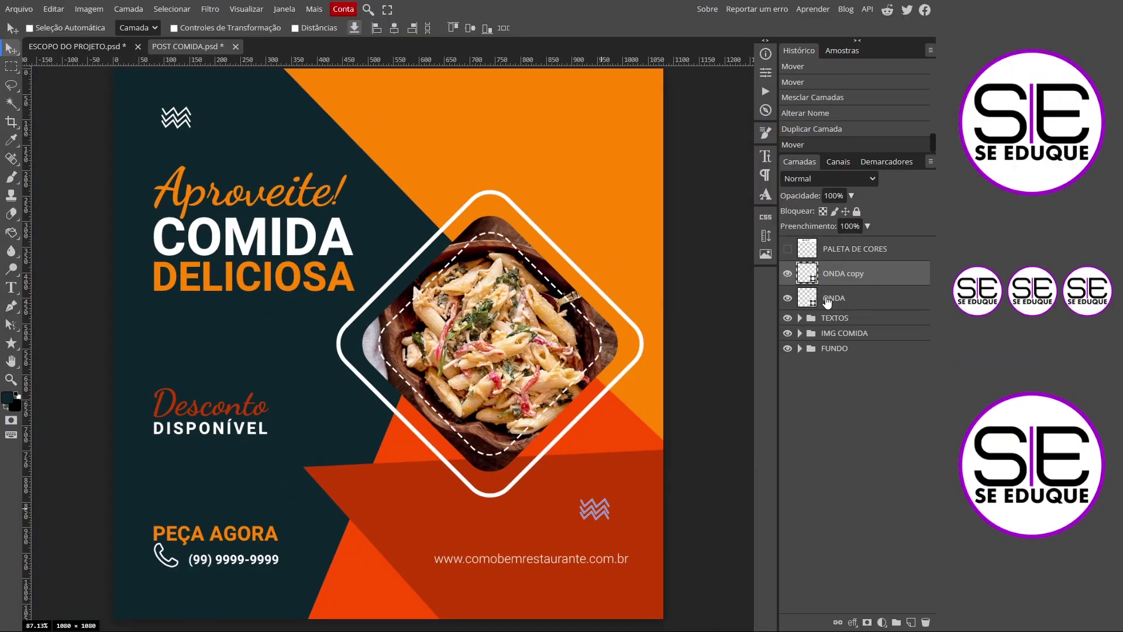
- Enlarge the ONDA zigzag slightly and place a duplicate of it on the dark red area above the website address
click(828, 301)
key(ctrl+alt+t)
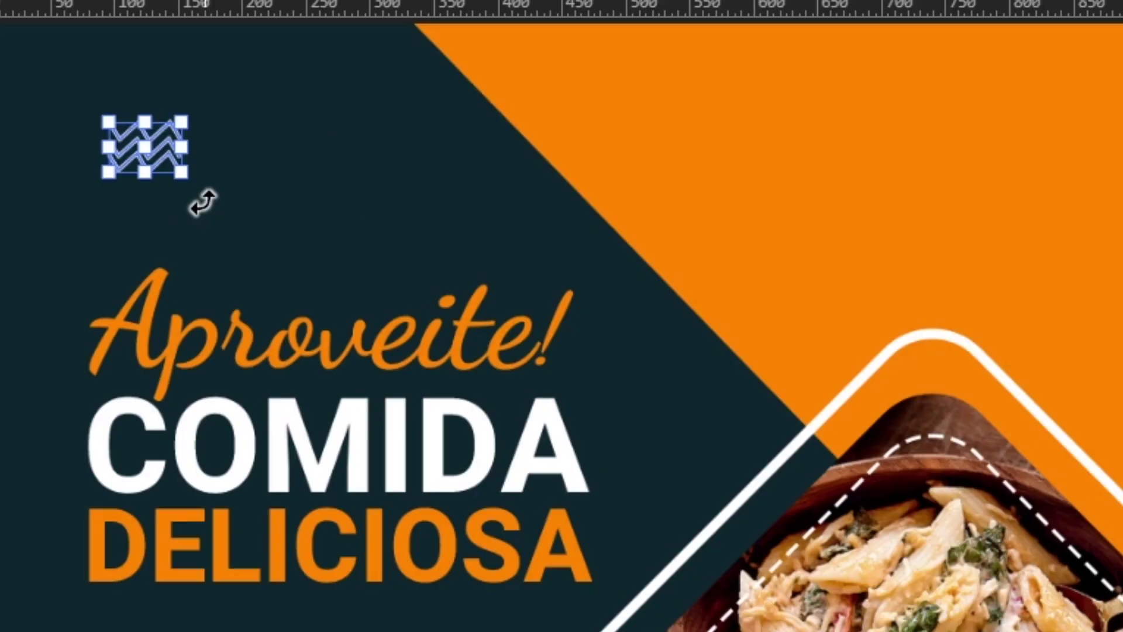
drag(186, 168, 210, 186)
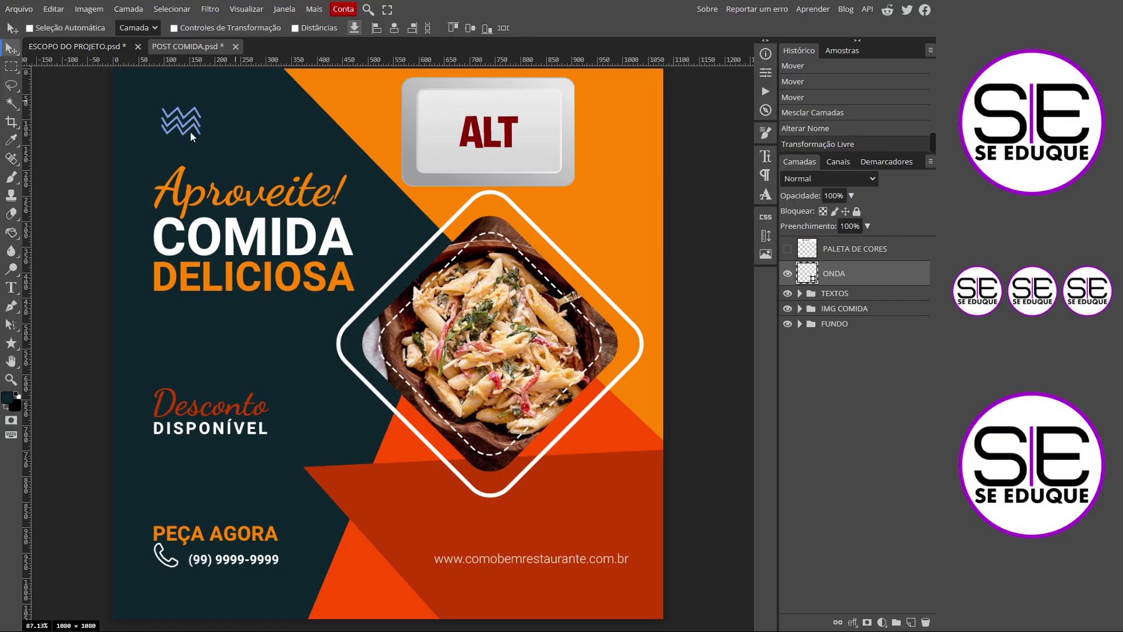
drag(188, 130, 591, 513)
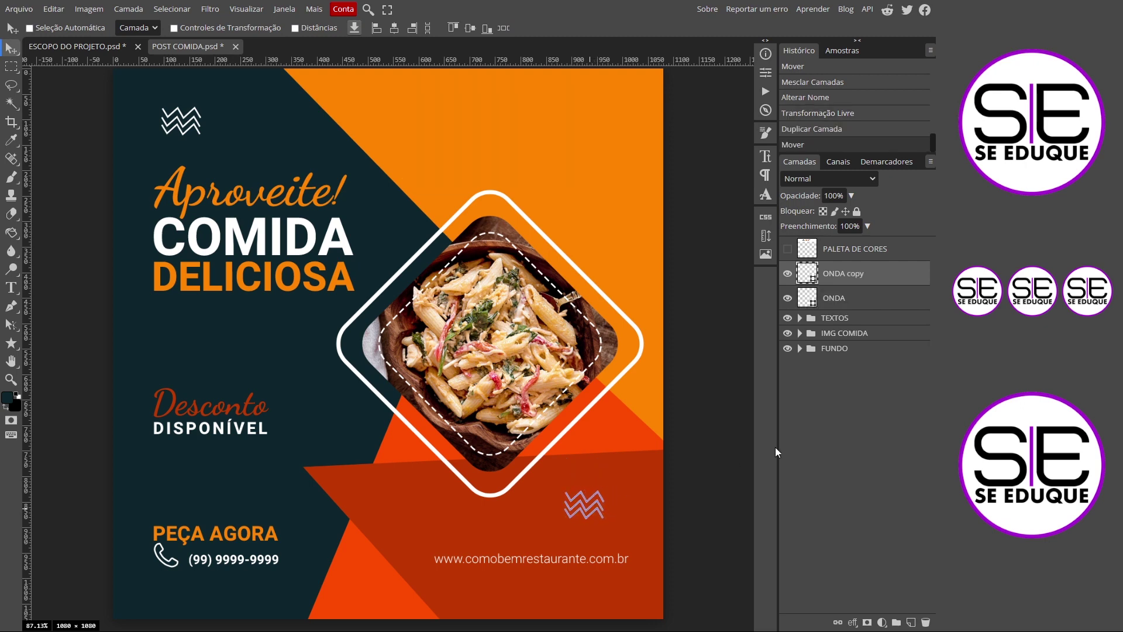
- Place logo.jpg into the post and position it at full size on the orange area above the diamond frame
click(835, 318)
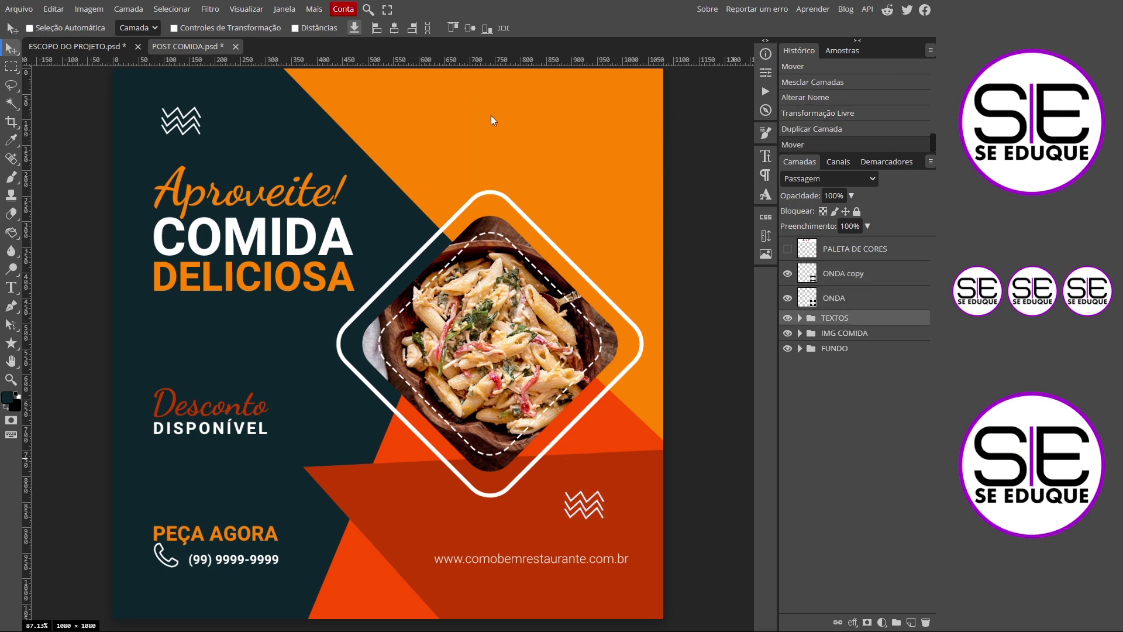
click(19, 8)
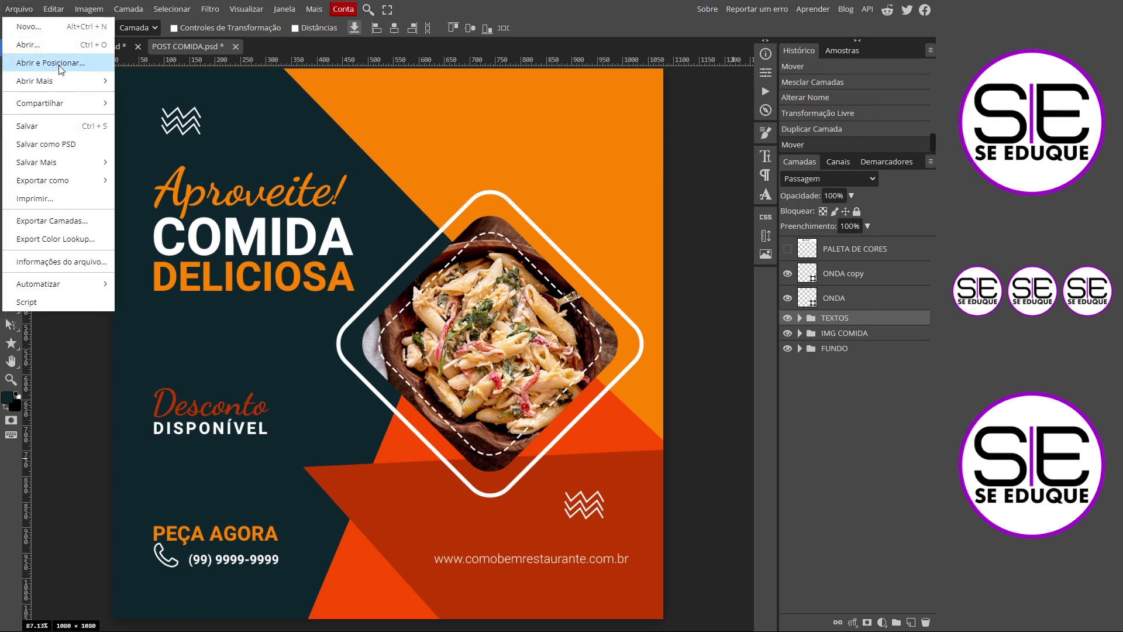
click(60, 63)
click(248, 247)
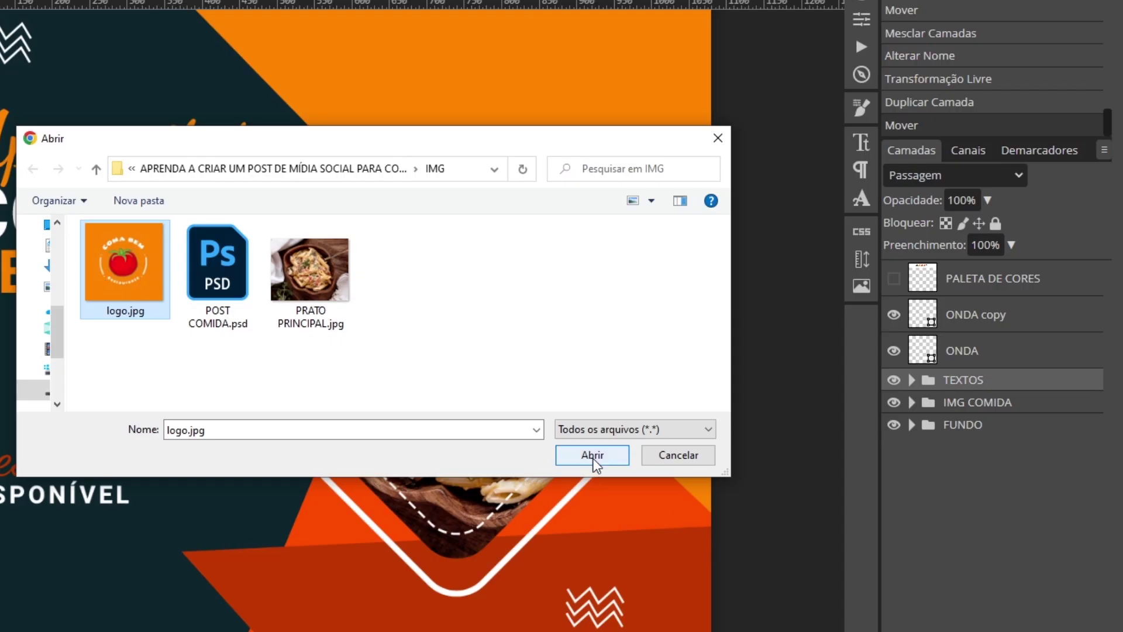
click(592, 455)
drag(371, 386, 489, 188)
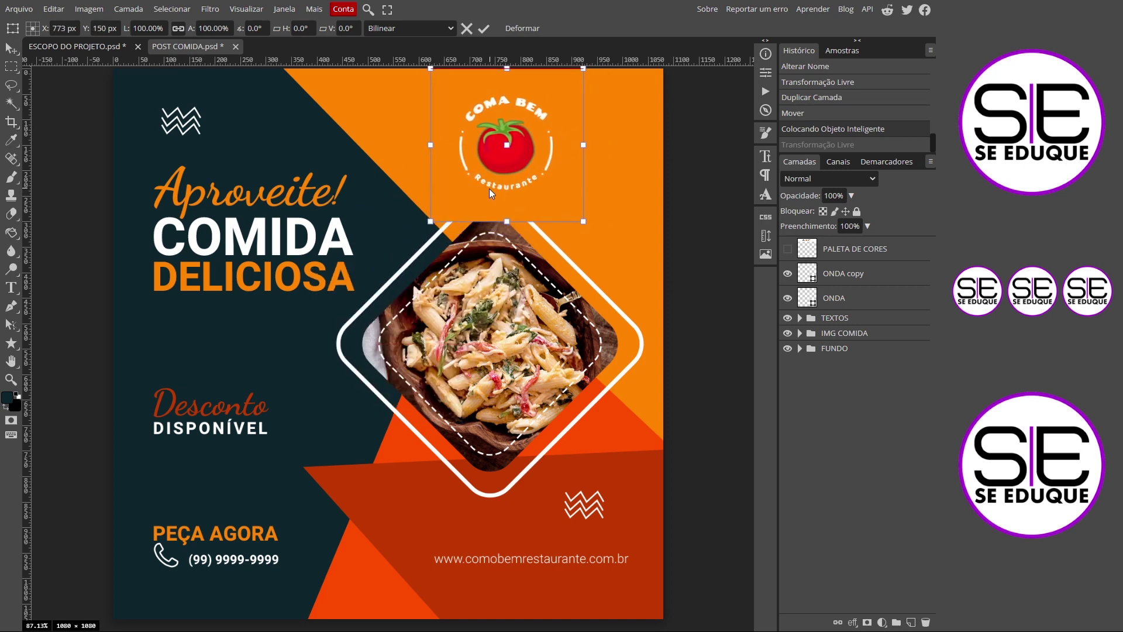
click(484, 29)
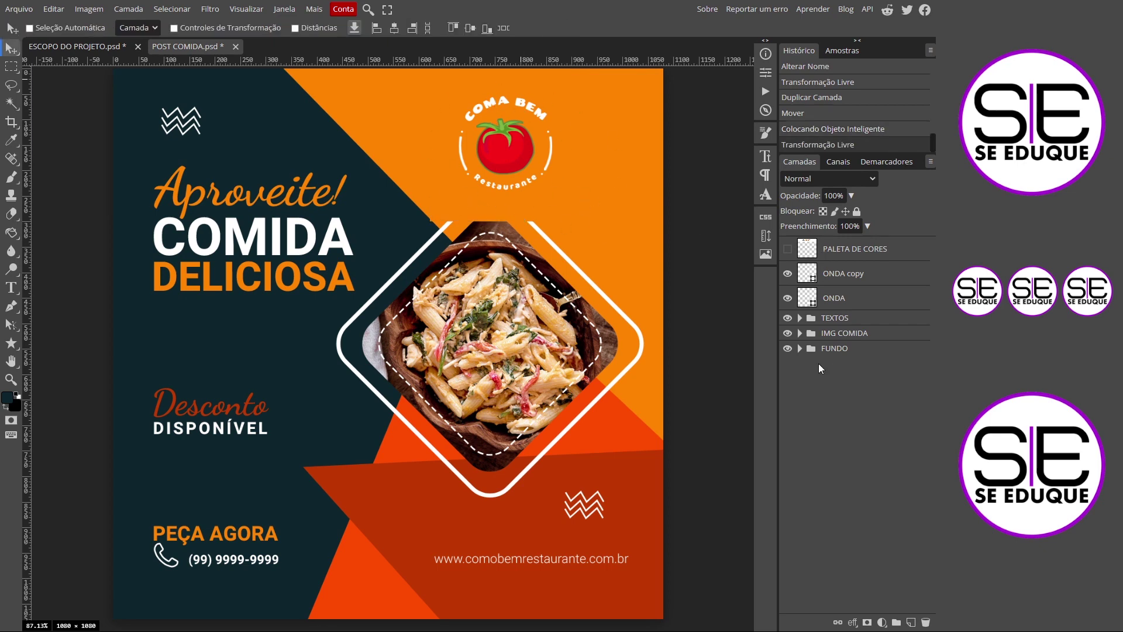
- Move the logo layer out of the TEXTOS folder to just above the ONDA copy layer
click(800, 317)
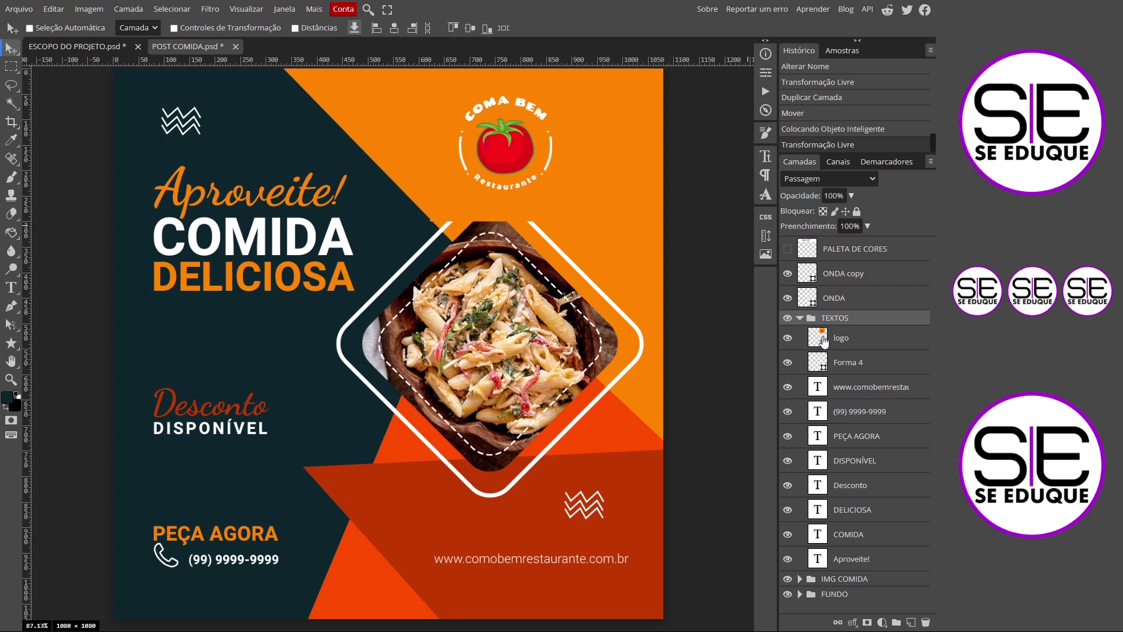
drag(819, 340, 831, 265)
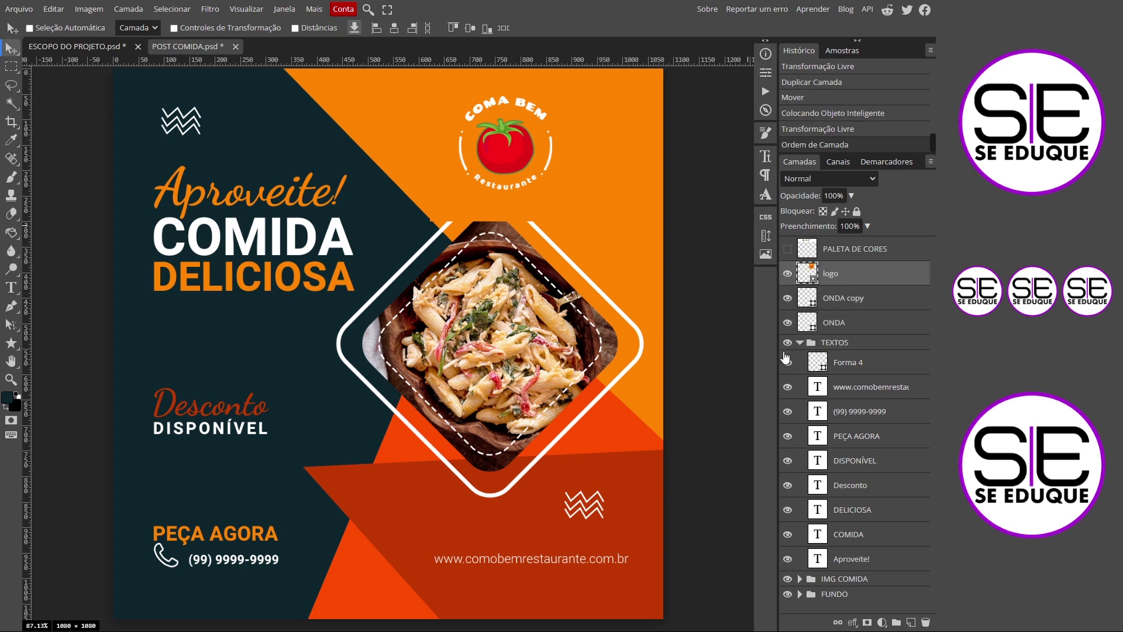
click(800, 342)
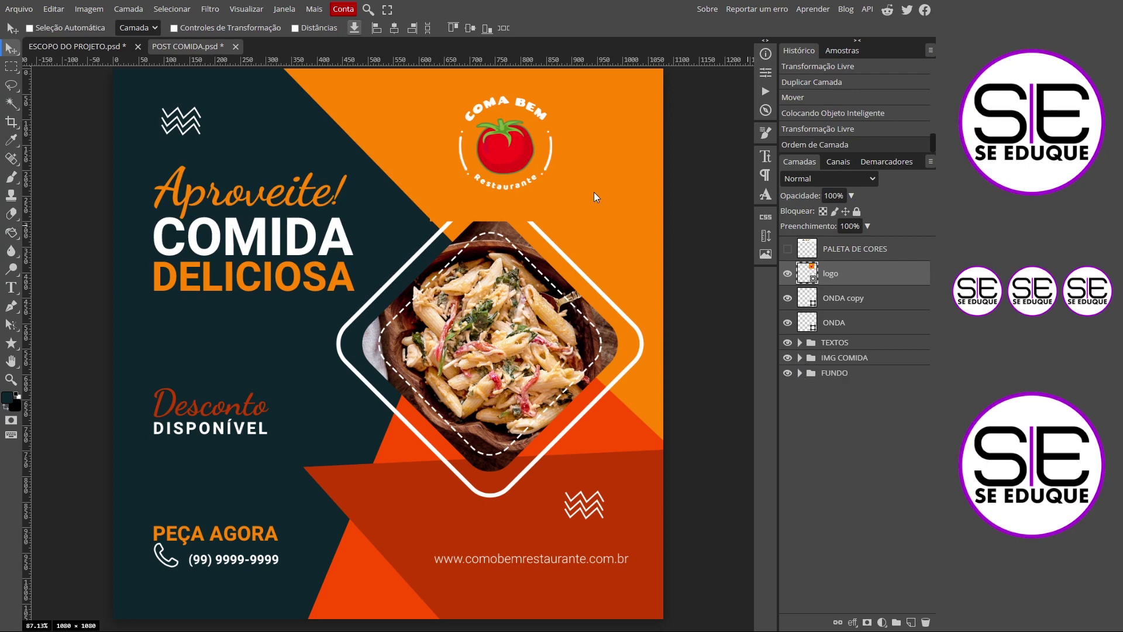
- Draw a circle around the logo with white fill and no stroke, and order its layer directly below the logo
right_click(11, 344)
click(58, 362)
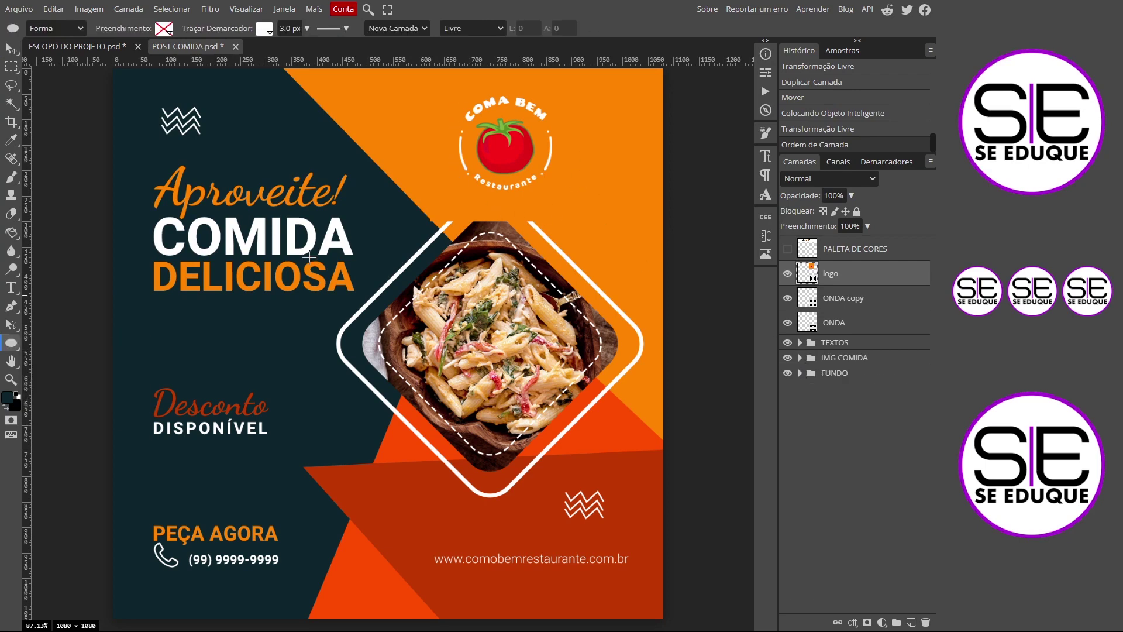
drag(469, 95, 551, 205)
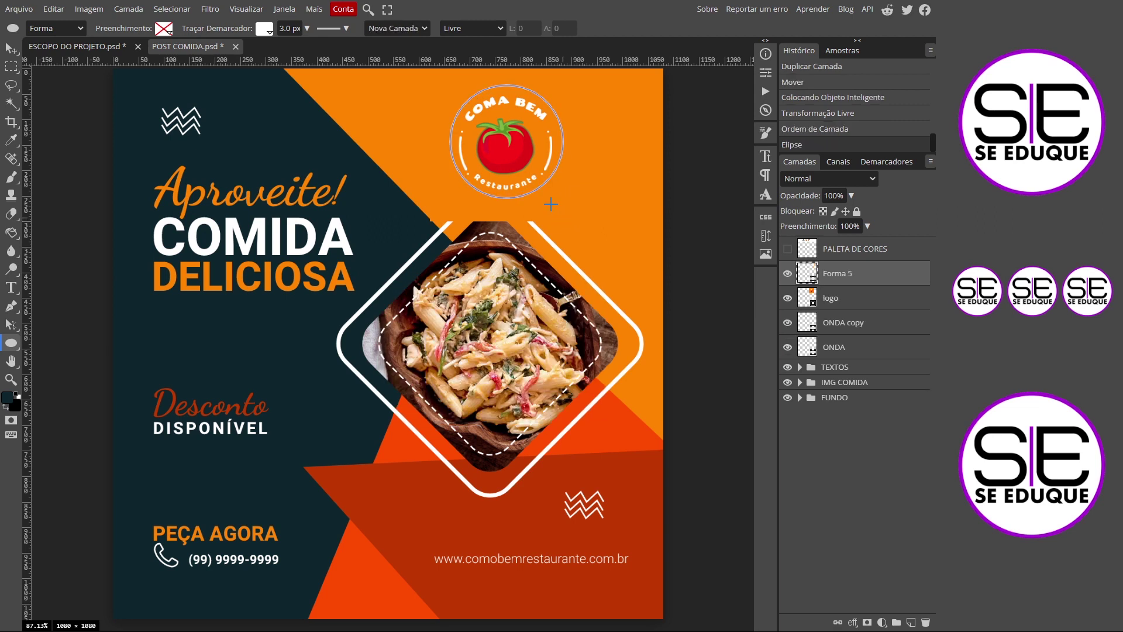
click(165, 29)
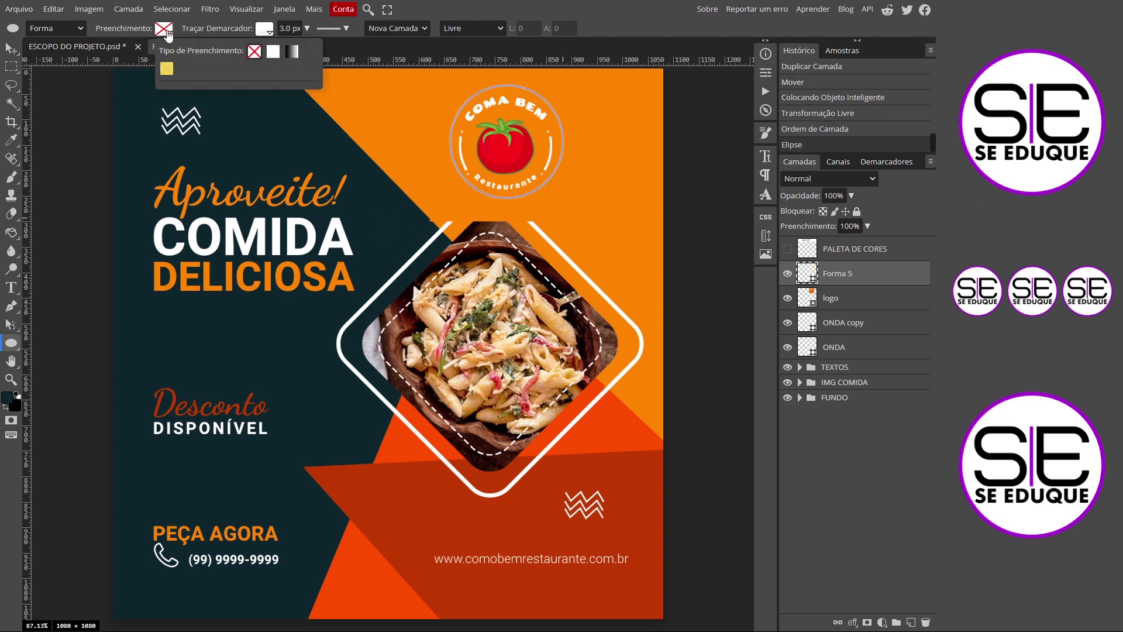
click(273, 52)
click(270, 33)
click(354, 52)
mouse_move(838, 275)
mouse_down()
mouse_move(816, 319)
mouse_move(820, 308)
mouse_up()
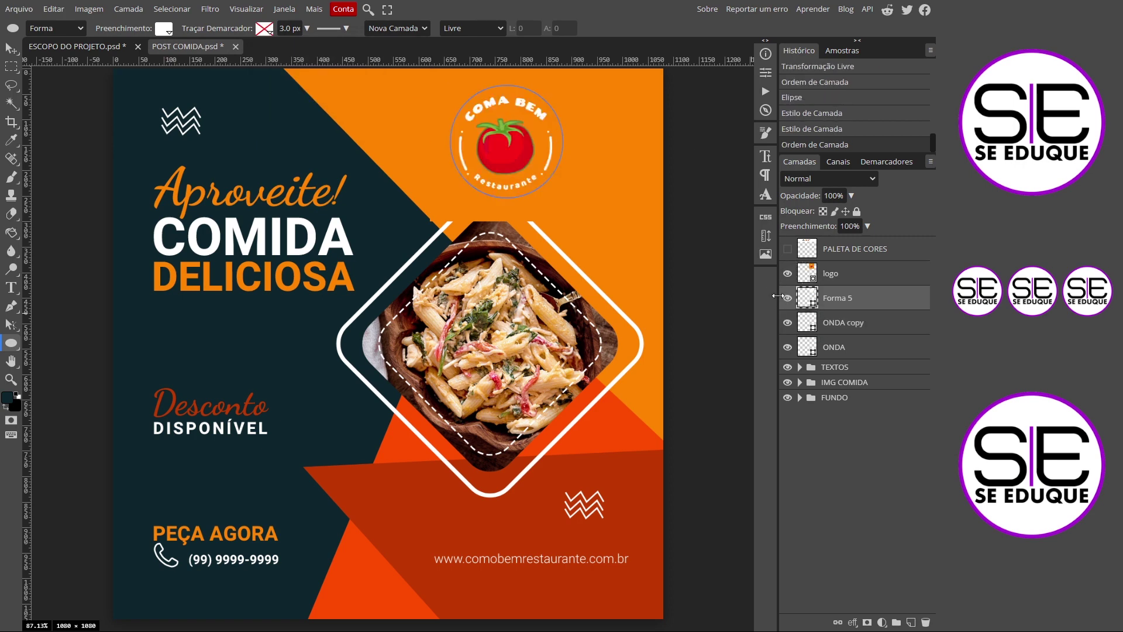
- Clip the logo to the circle, merge both layers, and shift the merged logo slightly up to centre it above the diamond
click(815, 275)
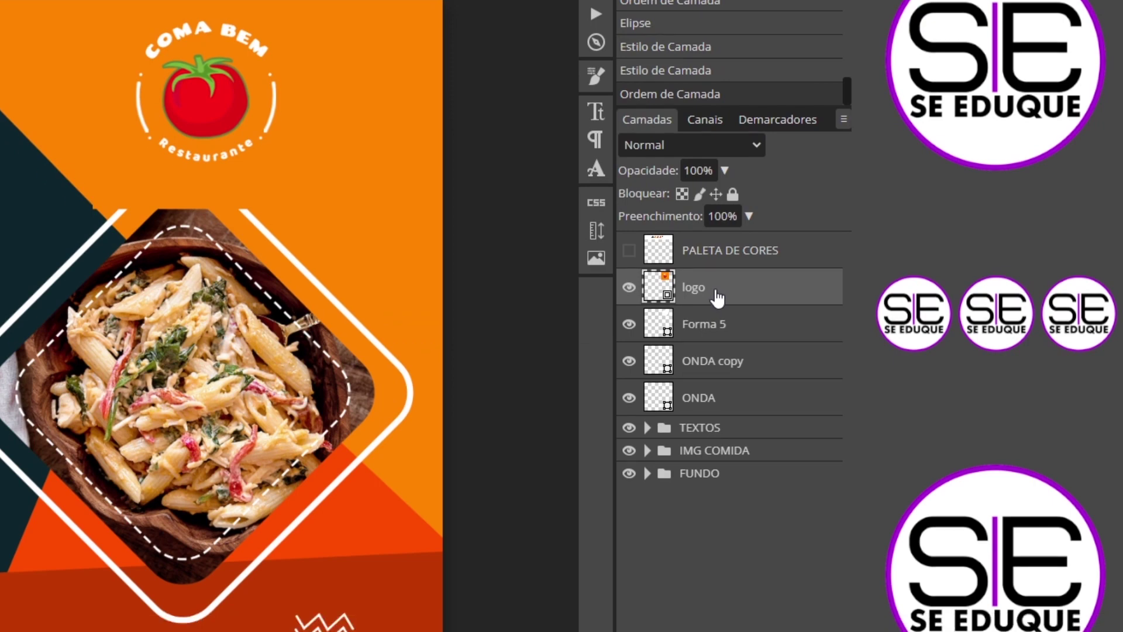
right_click(713, 316)
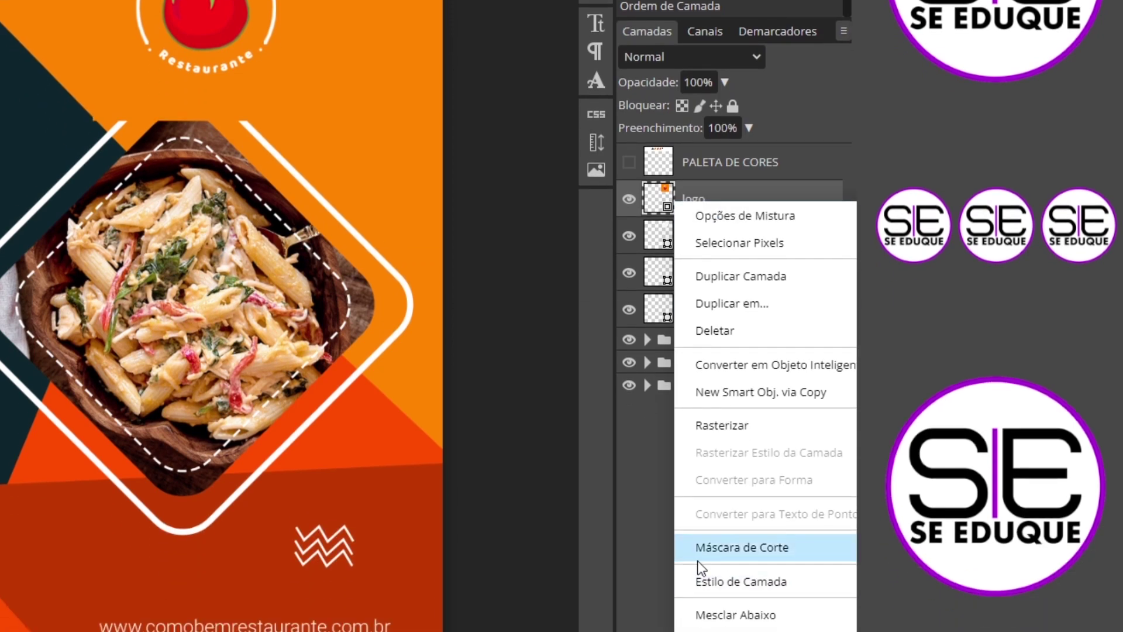
click(732, 553)
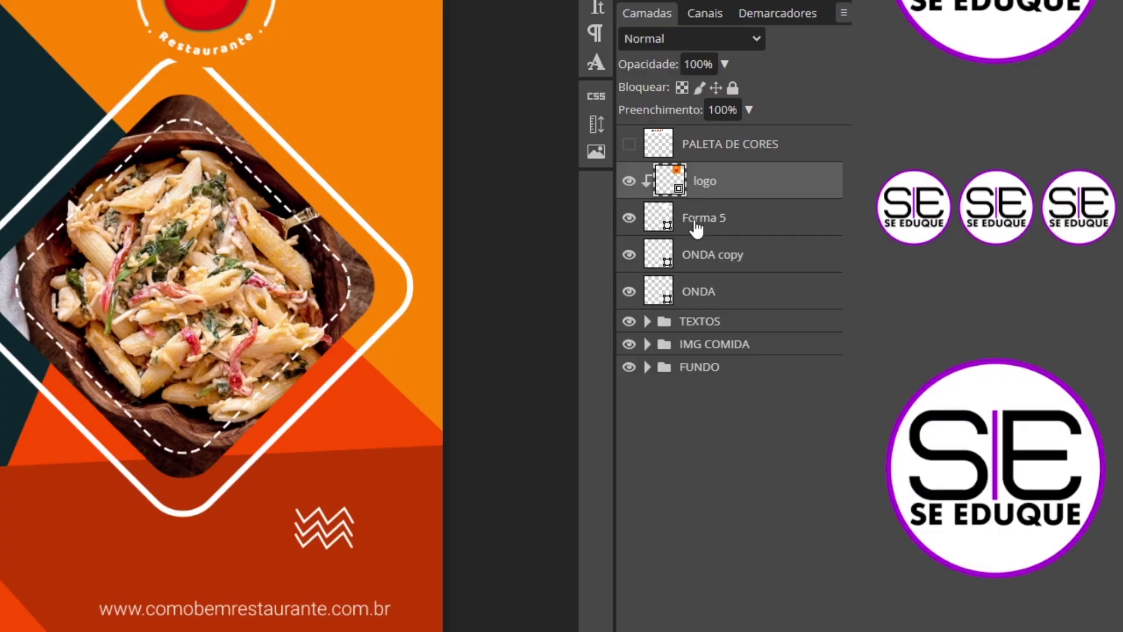
right_click(709, 218)
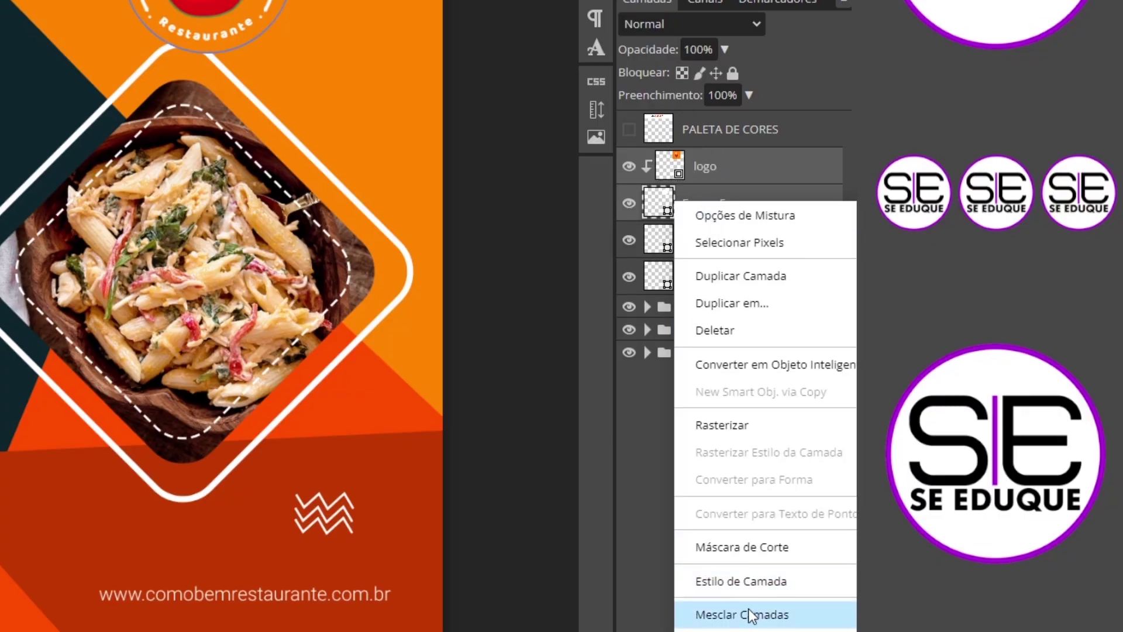
click(749, 608)
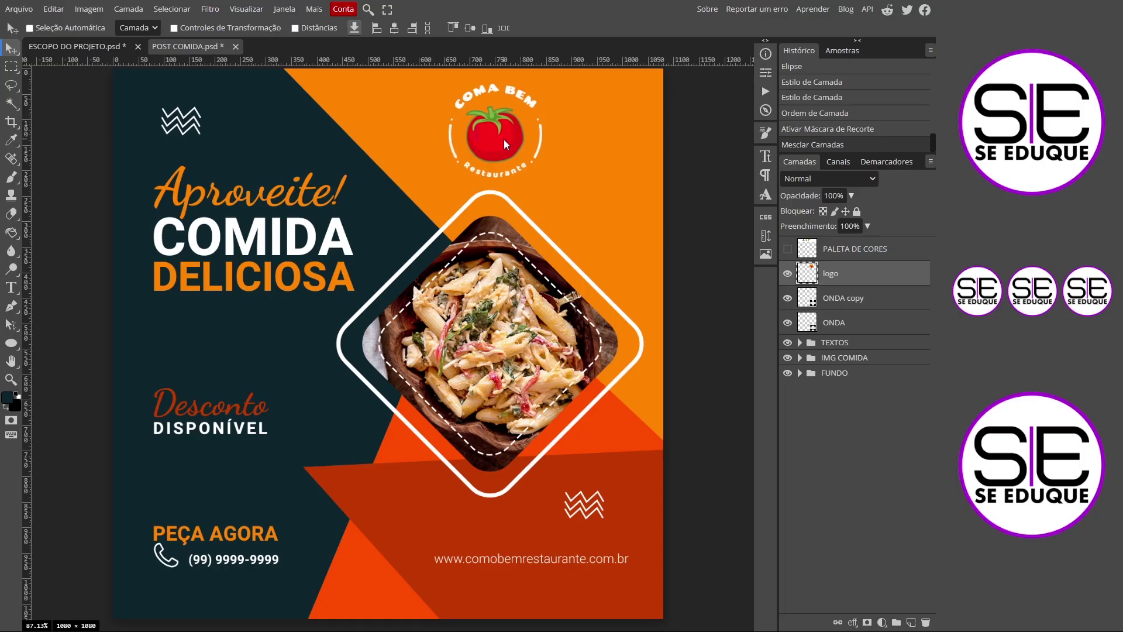
drag(504, 140, 504, 139)
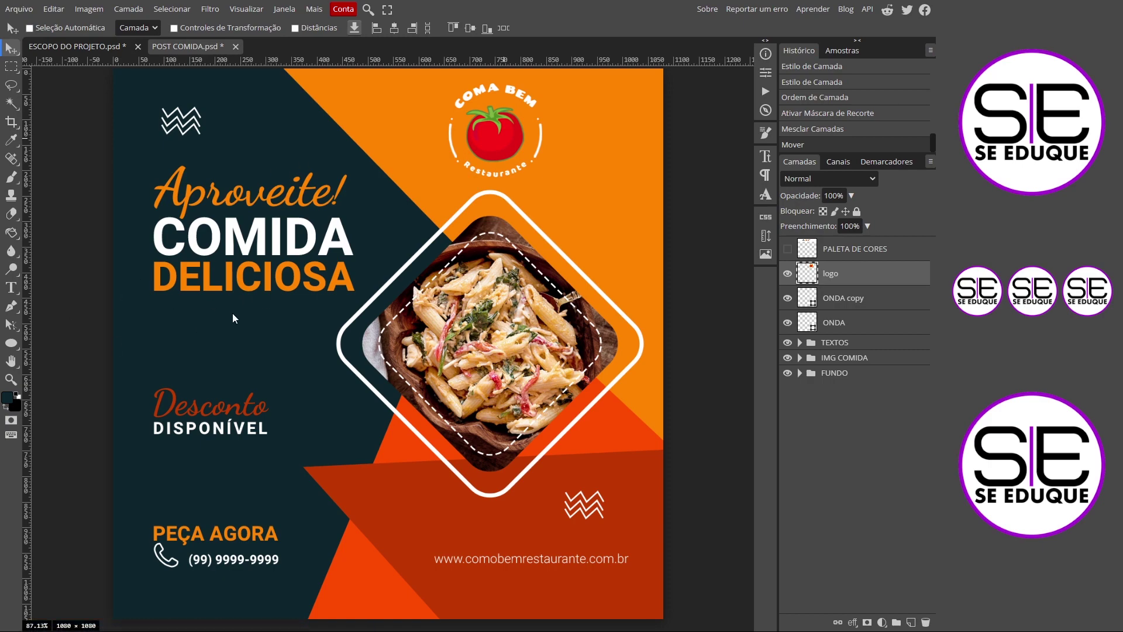
- Draw a white 27 x 89 px upright rectangle beside COMIDA and set its corner radius to 50
scroll(398, 239, up, 5)
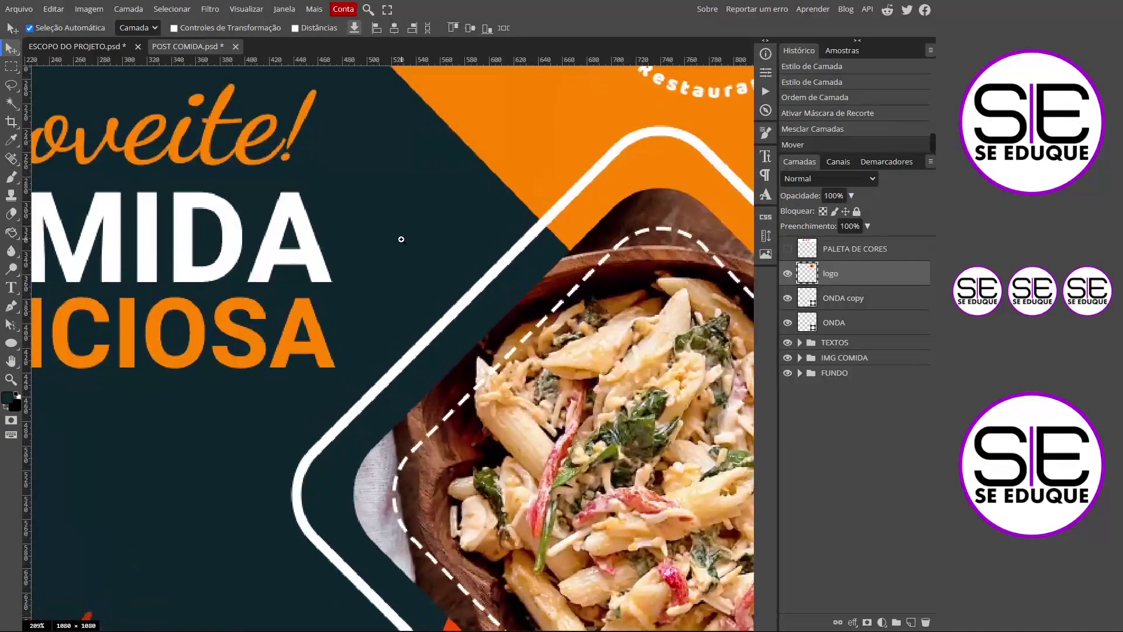
scroll(403, 239, up, 1)
click(11, 345)
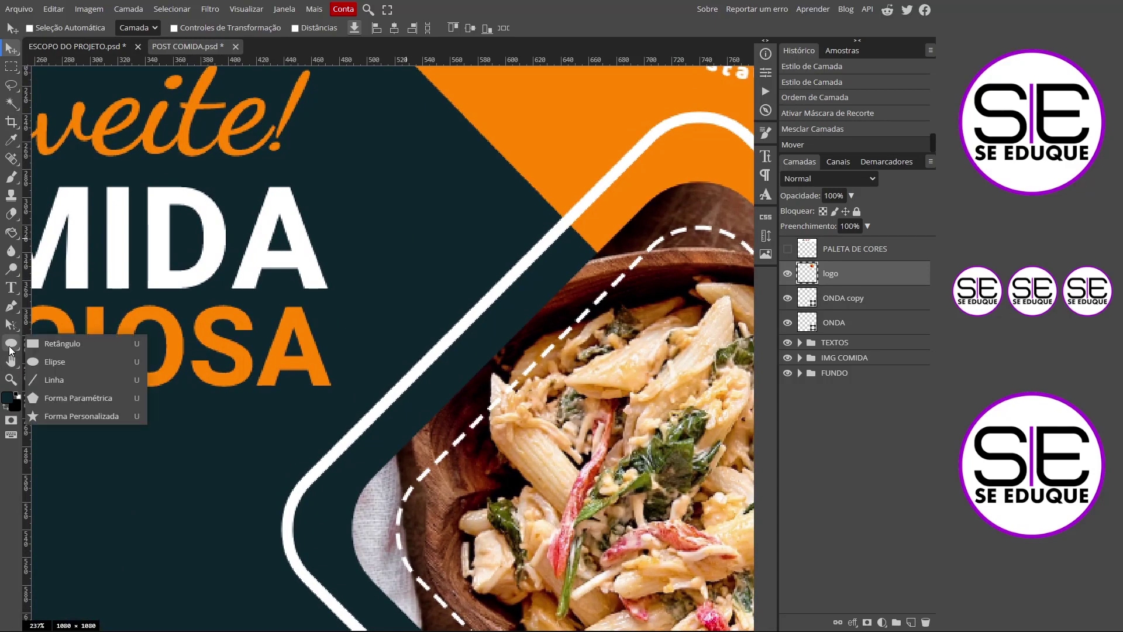
click(62, 344)
drag(369, 179, 404, 291)
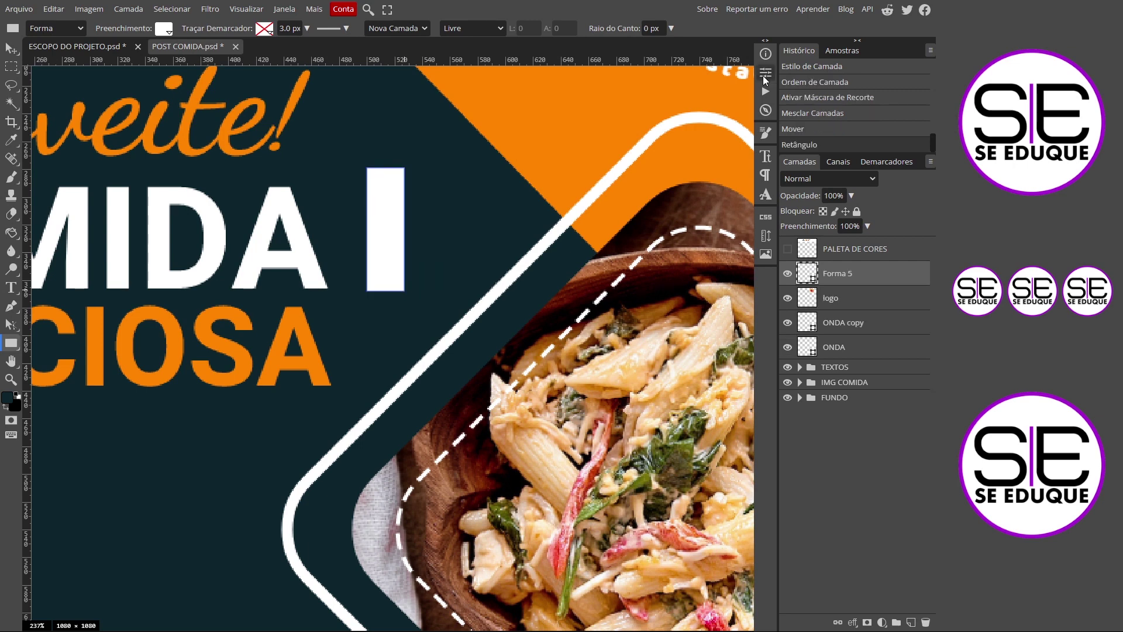
click(767, 75)
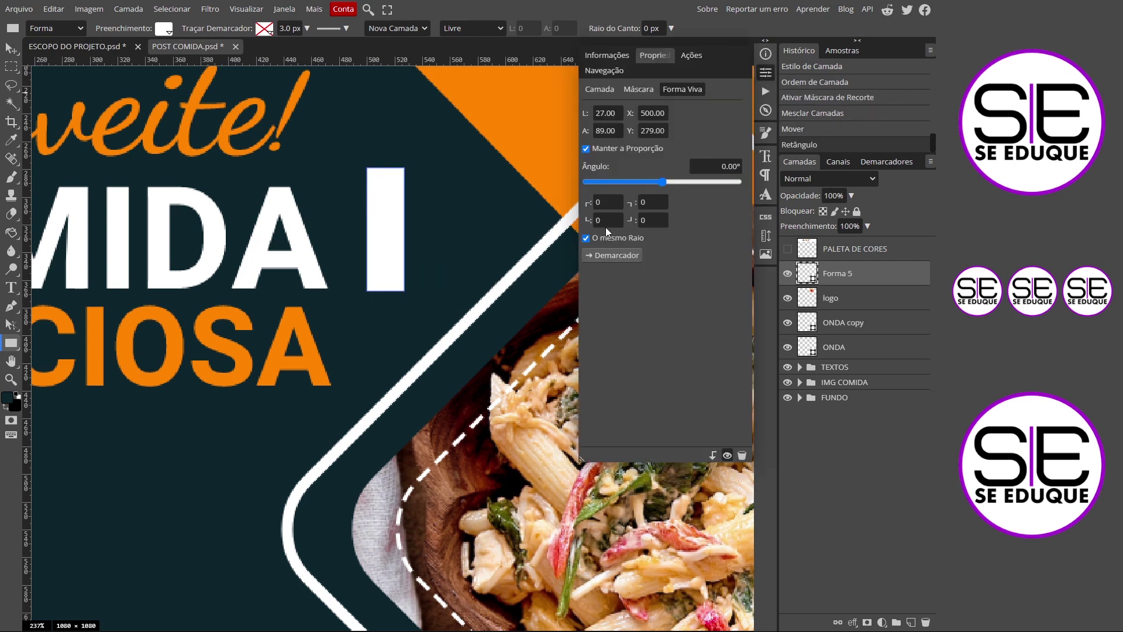
click(607, 203)
text(50)
key(Return)
click(766, 73)
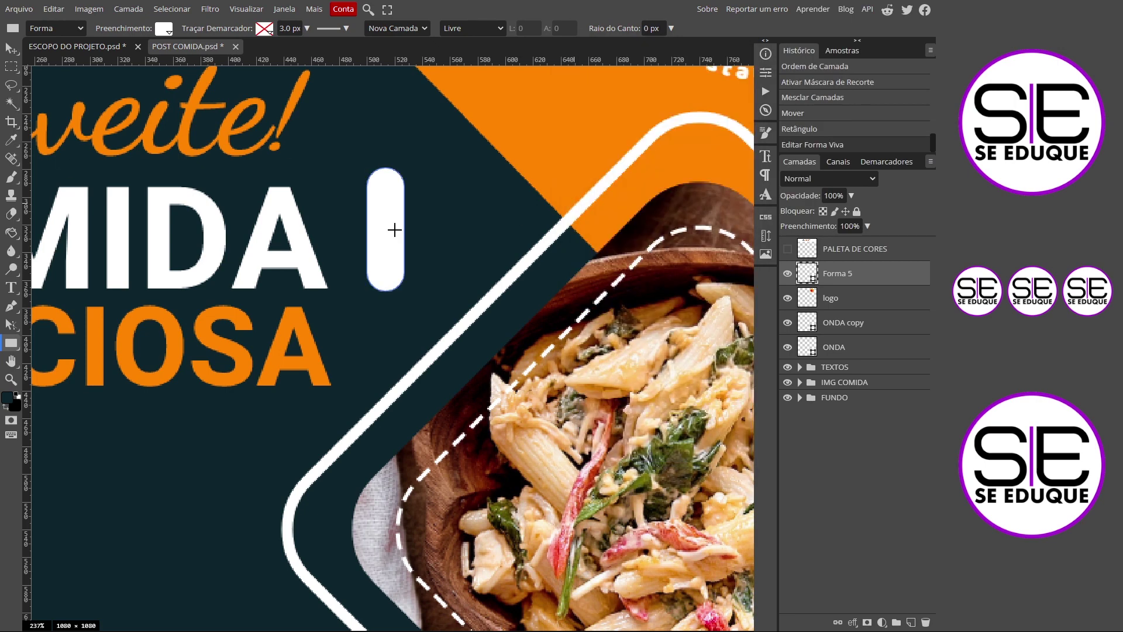
- Scale the white rounded bar to about 72%, rotate it 48°, and position it diagonally off the upper end of COMIDA
key(ctrl+alt+t)
drag(404, 291, 399, 273)
drag(409, 172, 381, 172)
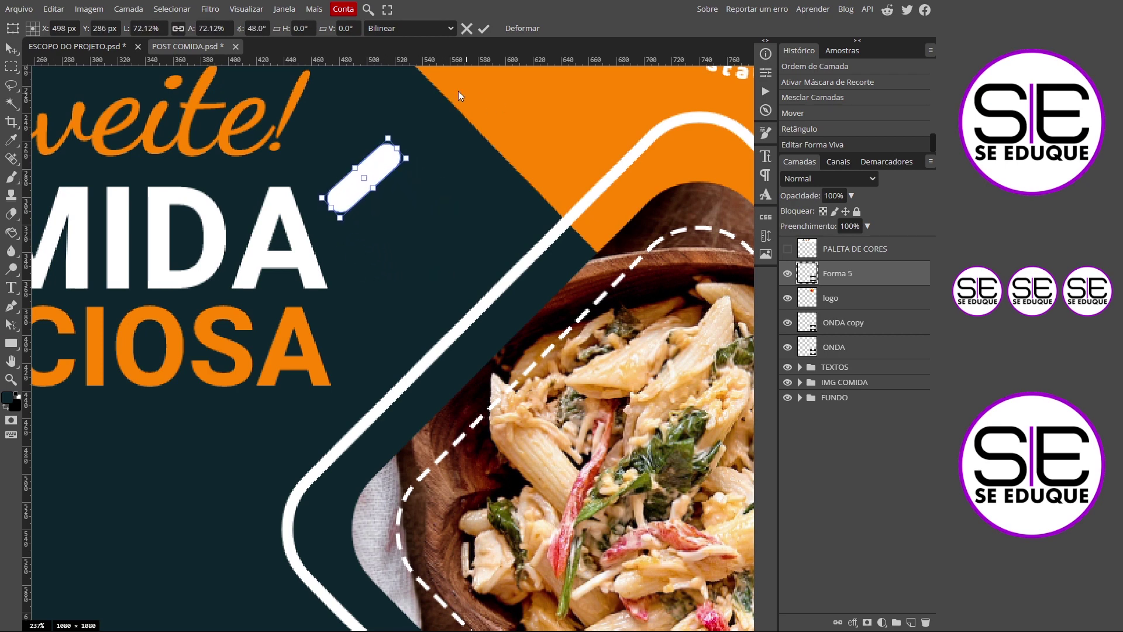
click(484, 29)
- Taper the lower end of the white rounded bar beside COMIDA into a narrower tip by moving its anchor points
drag(358, 190, 416, 105)
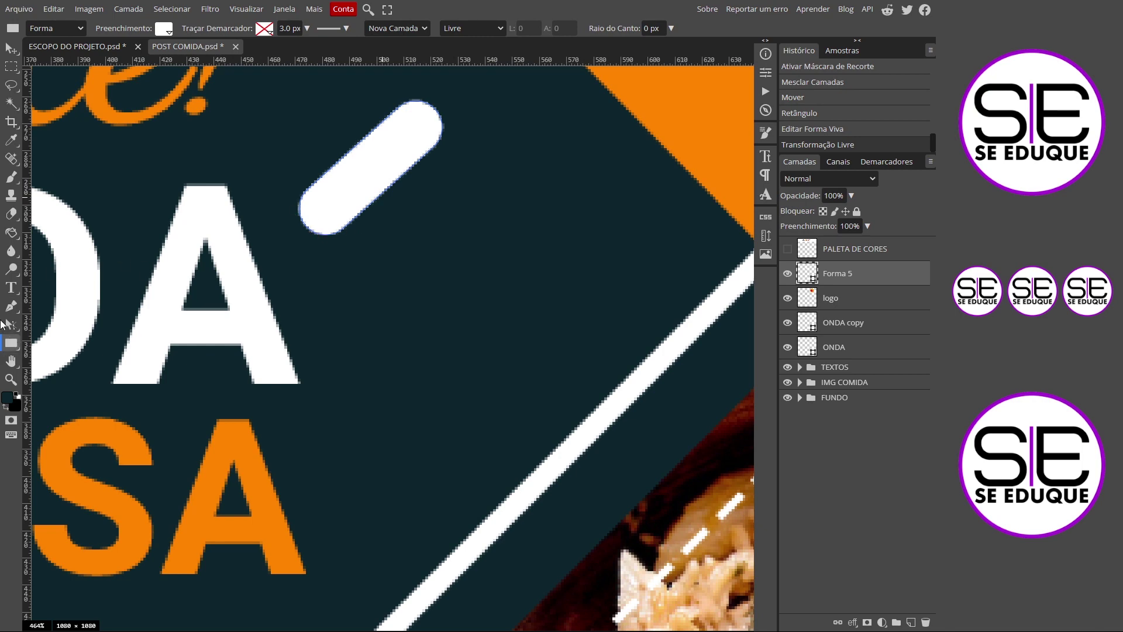
click(9, 325)
click(86, 346)
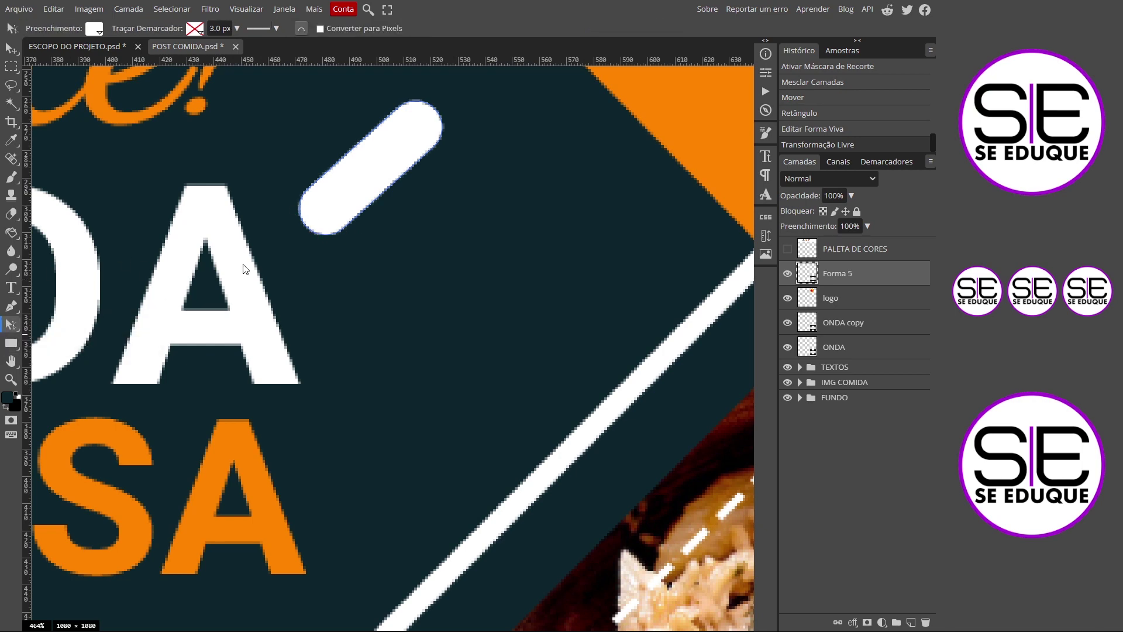
scroll(342, 227, up, 6)
scroll(351, 231, up, 1)
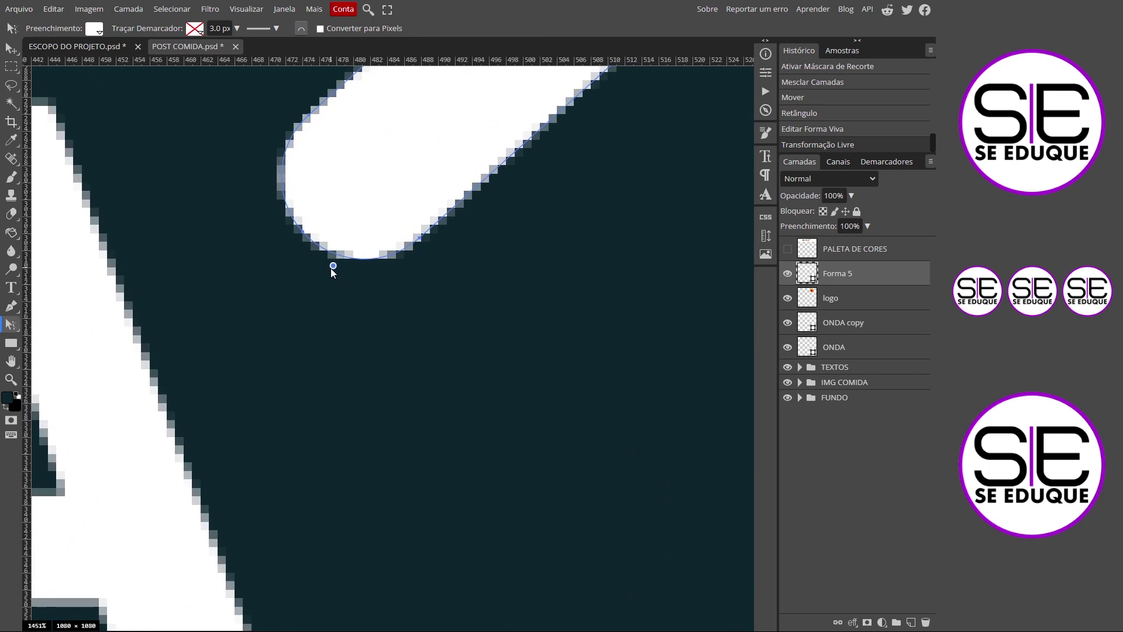
click(420, 239)
drag(376, 270, 307, 233)
click(309, 115)
drag(278, 149, 281, 201)
mouse_move(420, 238)
mouse_down()
mouse_move(399, 229)
mouse_move(416, 217)
mouse_up()
mouse_move(339, 256)
mouse_down()
mouse_move(354, 245)
mouse_move(322, 244)
mouse_up()
drag(309, 115, 321, 119)
drag(307, 233, 340, 243)
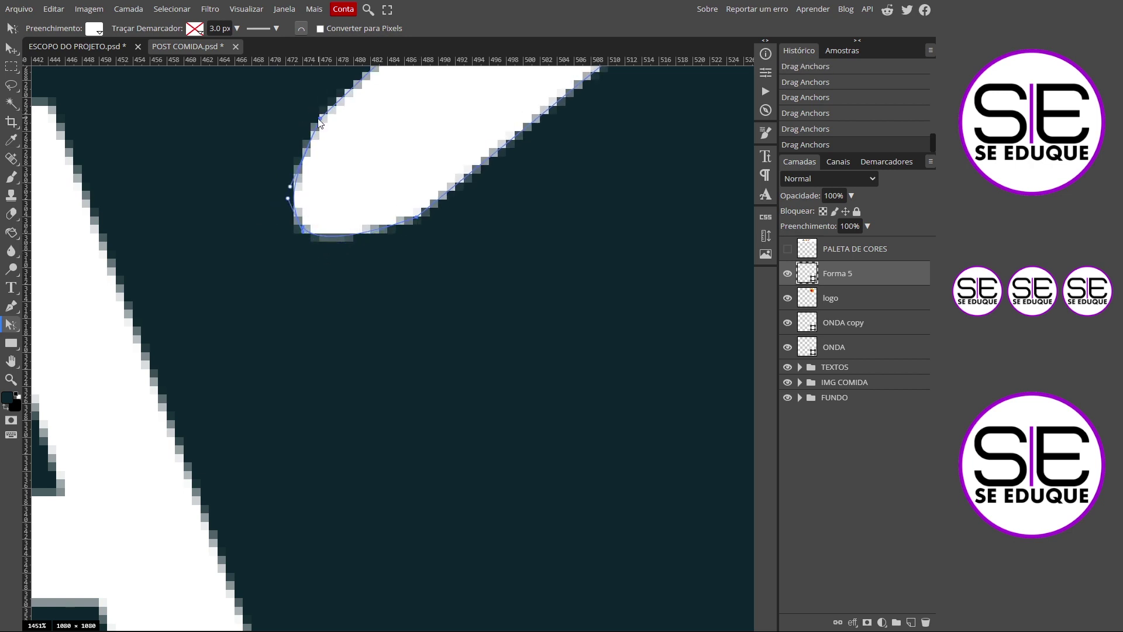
drag(320, 119, 323, 126)
click(302, 230)
drag(340, 243, 324, 257)
drag(295, 230, 251, 391)
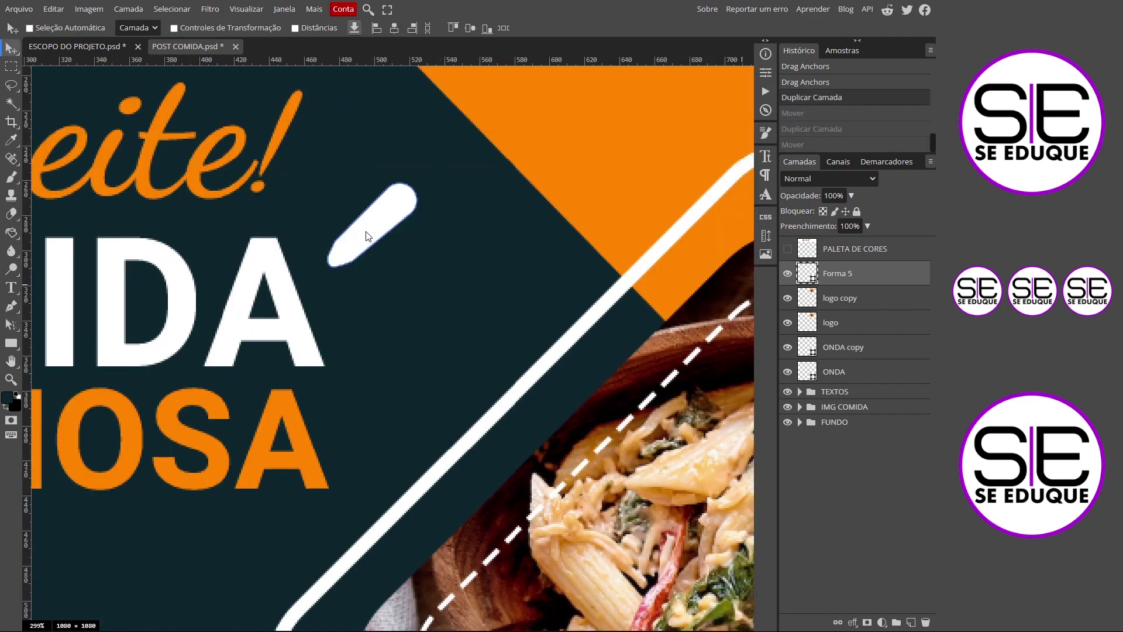
- Duplicate the tapered bar just below the original, scale the copy to about 55%, and rotate it about 23° beside the original's lower end
drag(368, 236, 383, 275)
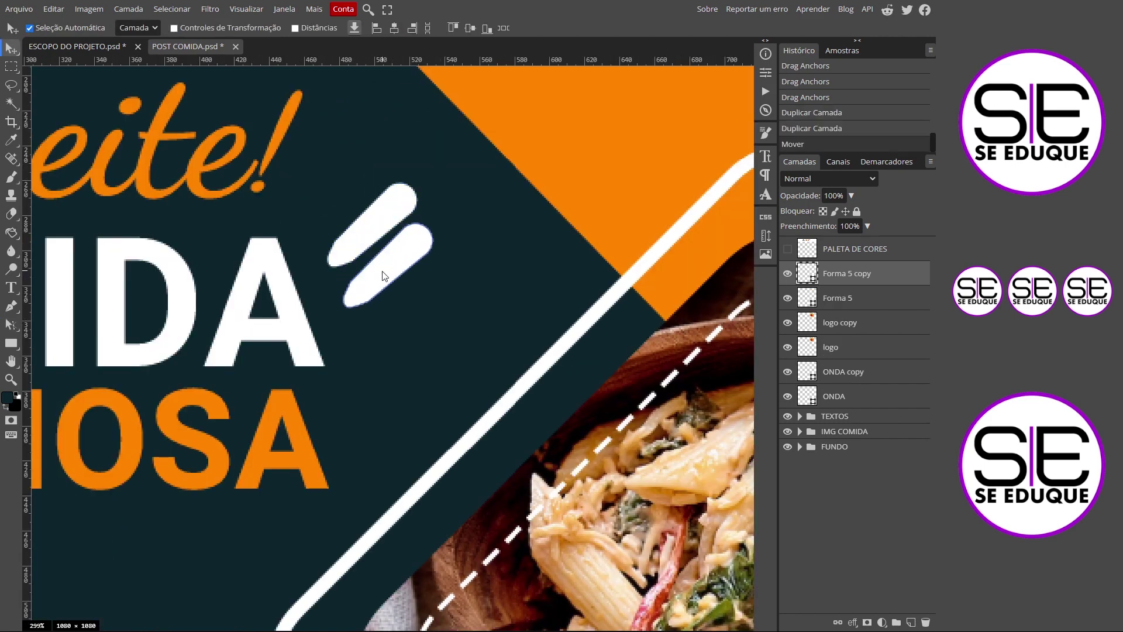
key(ctrl+t)
drag(433, 310, 382, 267)
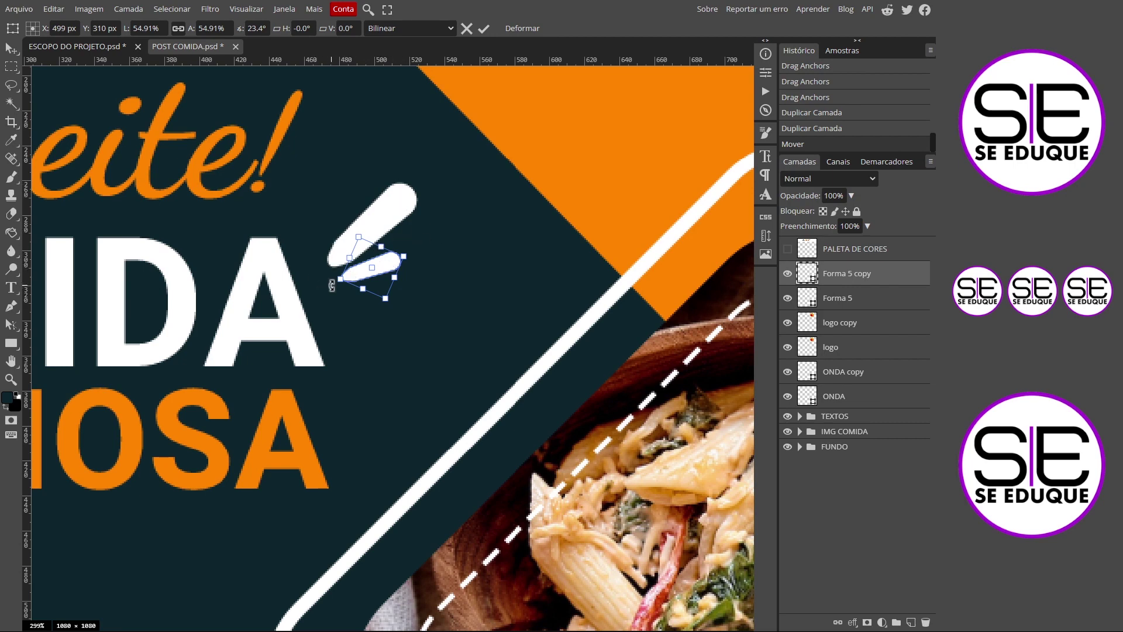
- Refine the narrow ends of the small and large accent strokes by adjusting their anchor points
scroll(336, 243, up, 5)
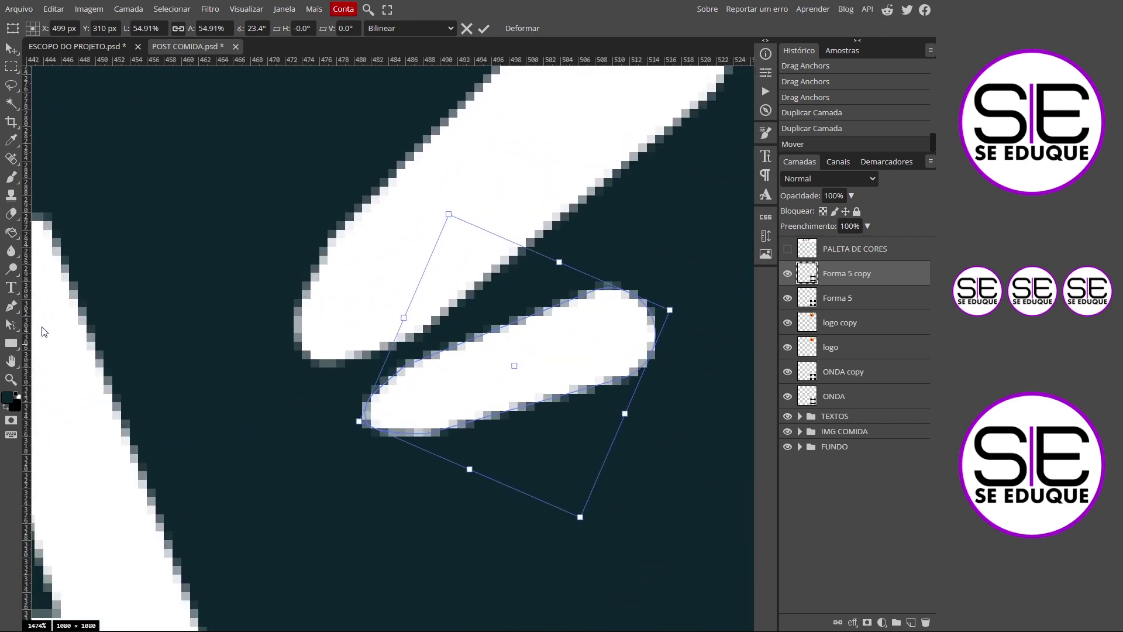
click(10, 324)
click(372, 397)
drag(408, 364, 414, 371)
drag(414, 371, 408, 363)
drag(427, 433, 429, 426)
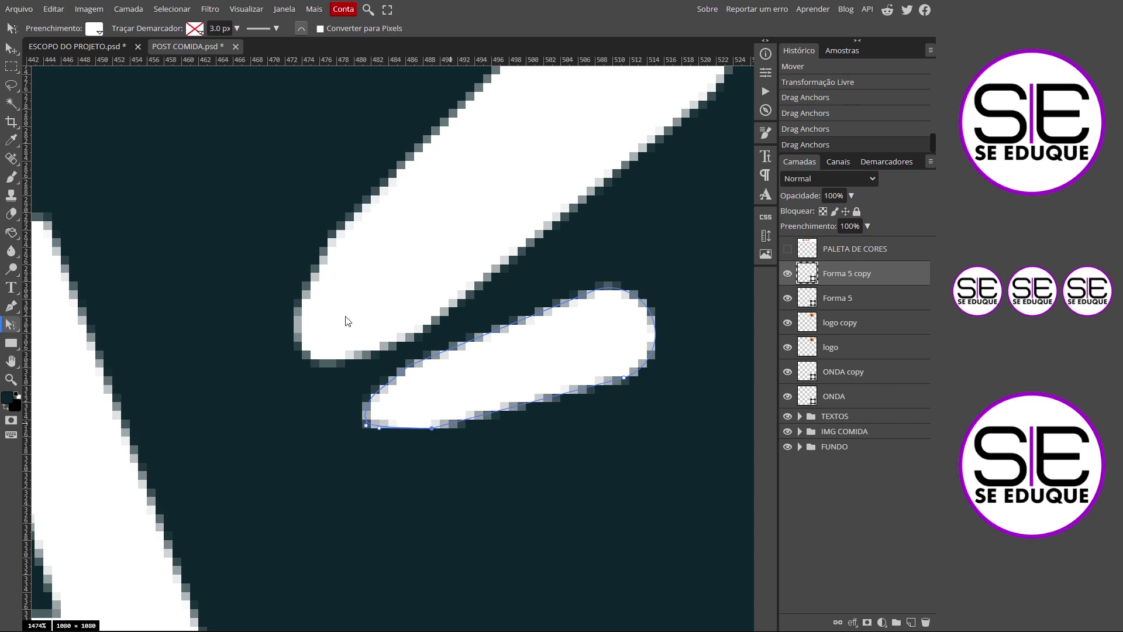
click(374, 316)
drag(348, 220, 354, 225)
drag(327, 283, 319, 281)
click(406, 401)
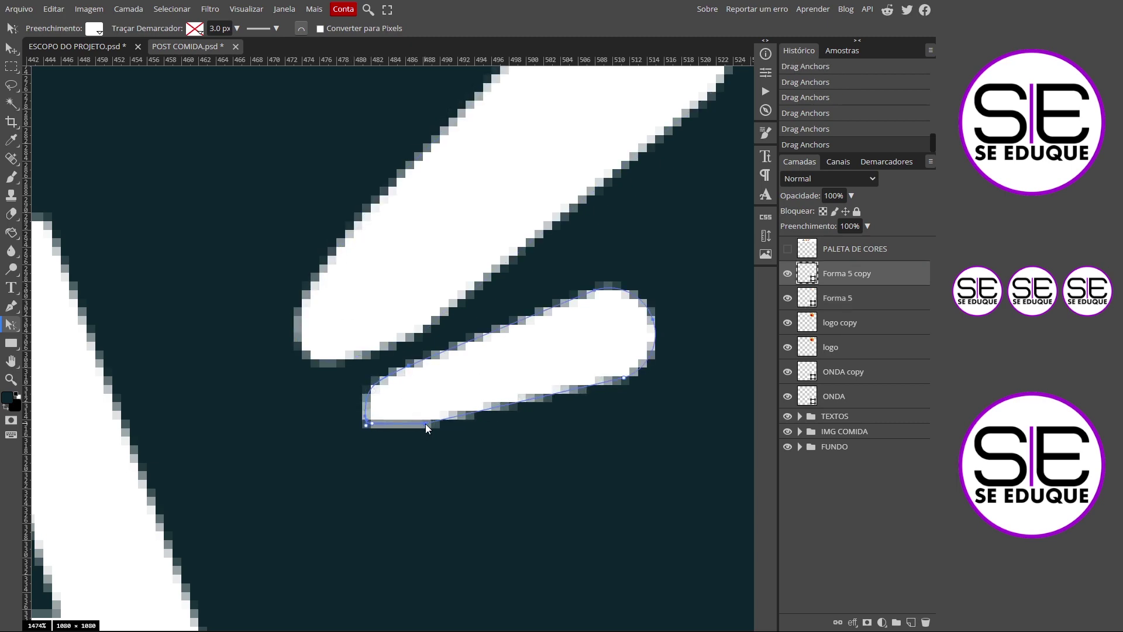
key(ctrl+0)
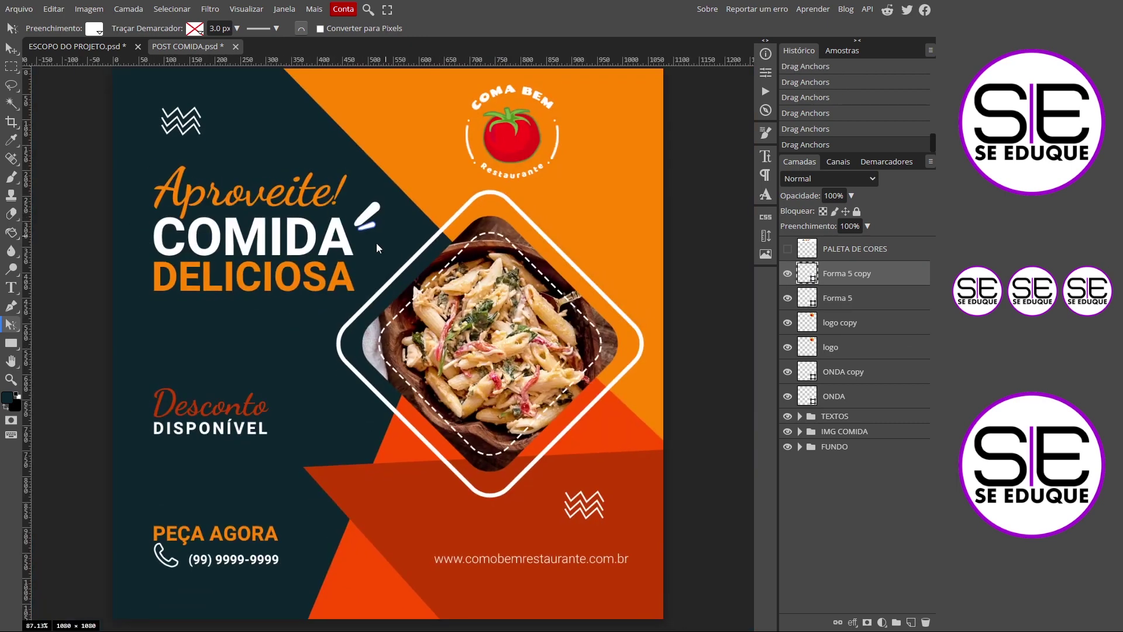
- Merge the two accent stroke layers, Forma 5 and Forma 5 copy, and rasterize the merged layer
click(819, 309)
shift+click(839, 280)
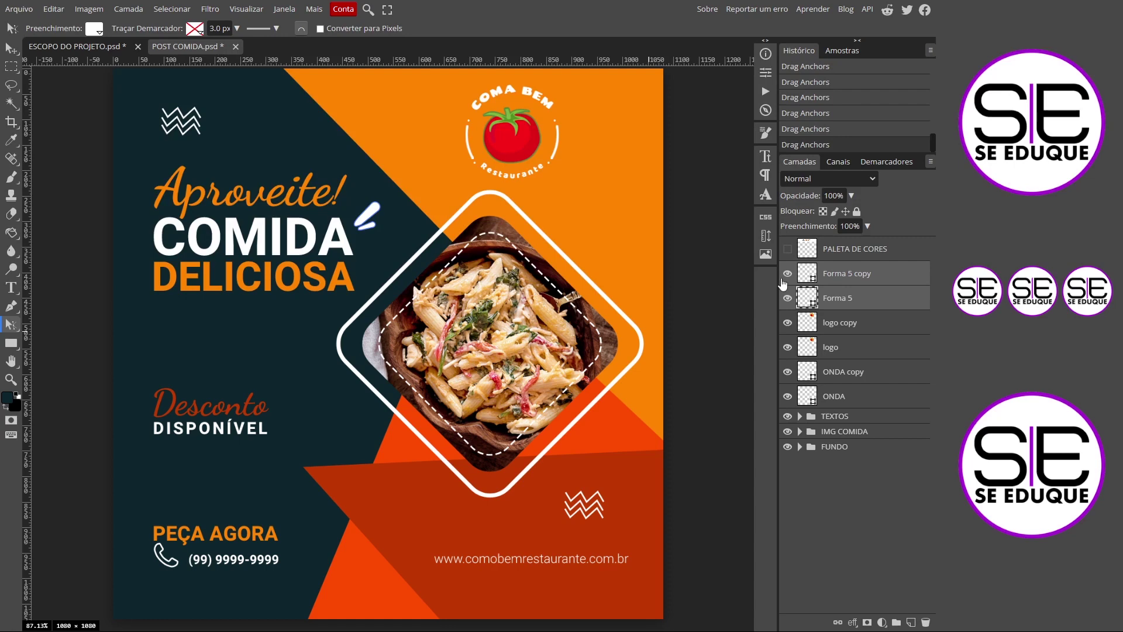
right_click(825, 297)
click(872, 569)
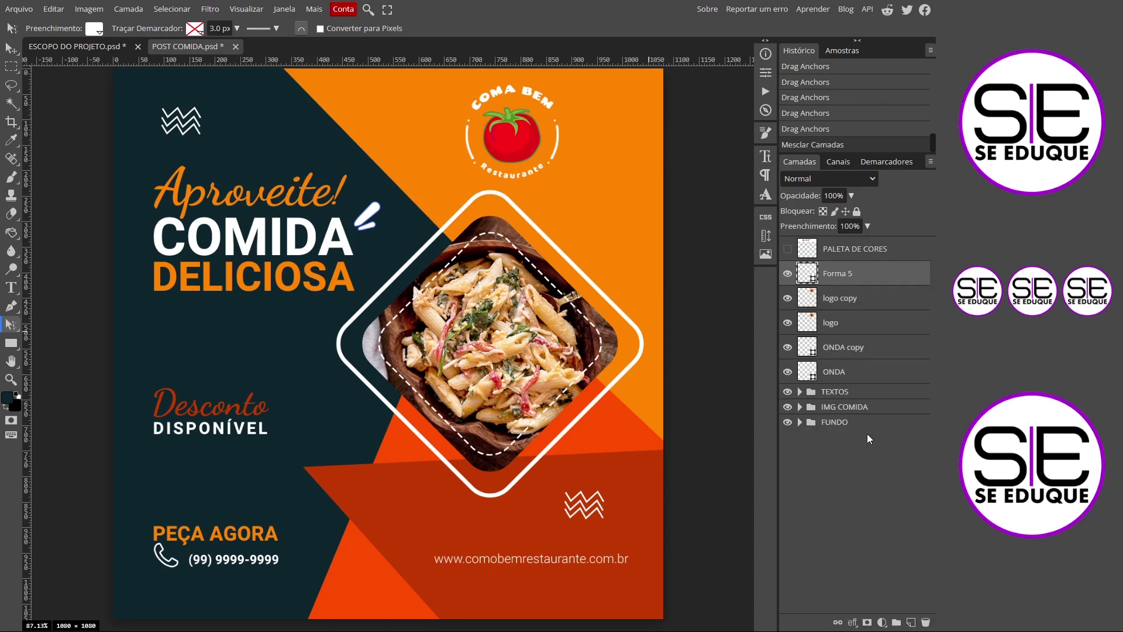
right_click(825, 273)
click(845, 422)
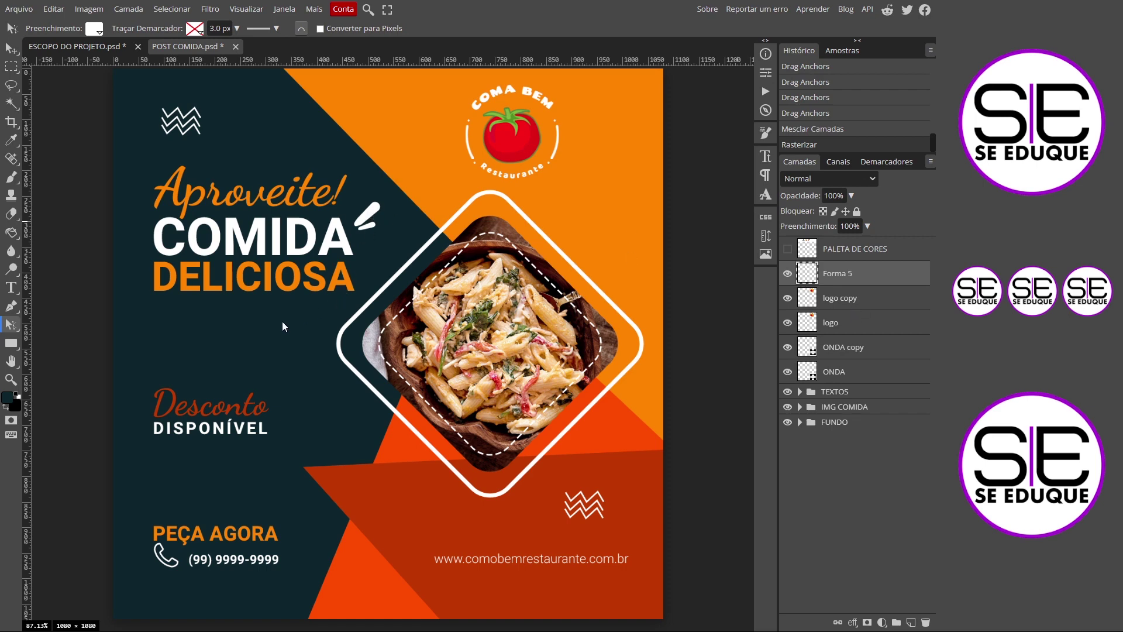
- Duplicate the accent strokes, rotate the copy half a turn, and place it just below the start of DELICIOSA
key(v)
mouse_move(372, 218)
mouse_down()
mouse_move(317, 304)
mouse_move(199, 321)
mouse_move(185, 311)
mouse_up()
key(ctrl+alt+t)
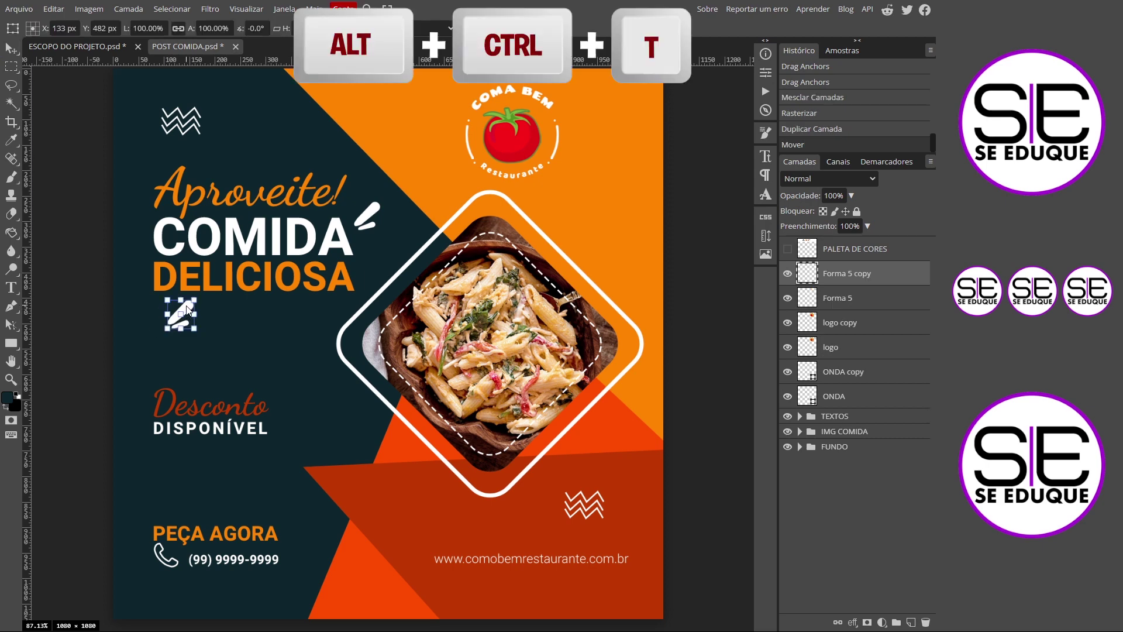
mouse_move(206, 335)
mouse_down()
mouse_move(112, 343)
mouse_move(137, 266)
mouse_up()
drag(186, 312, 185, 313)
drag(180, 312, 176, 320)
- Group the layers from ONDA up to Forma 5 copy and name the group DETALHES
click(835, 399)
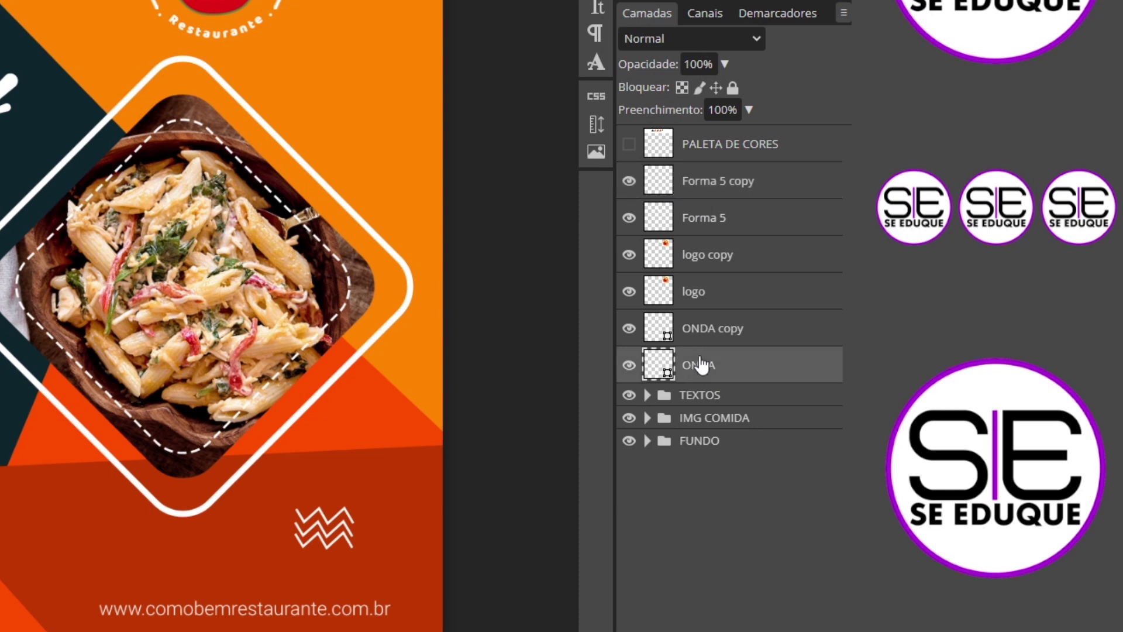
shift+click(711, 186)
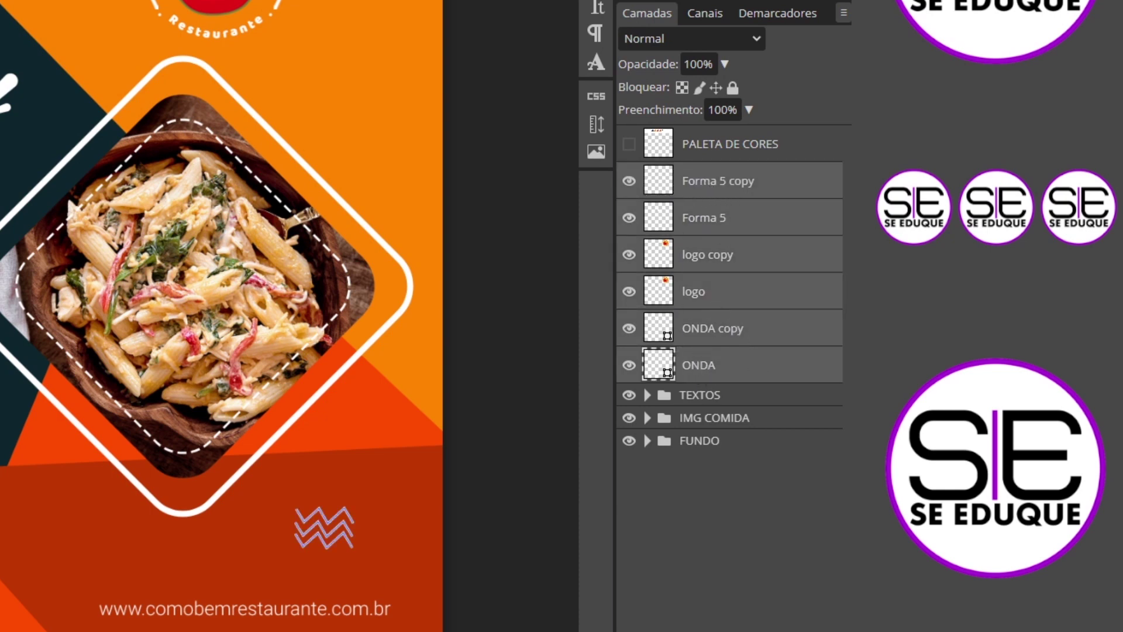
key(ctrl+g)
double_click(699, 92)
text(DETALHES)
key(Return)
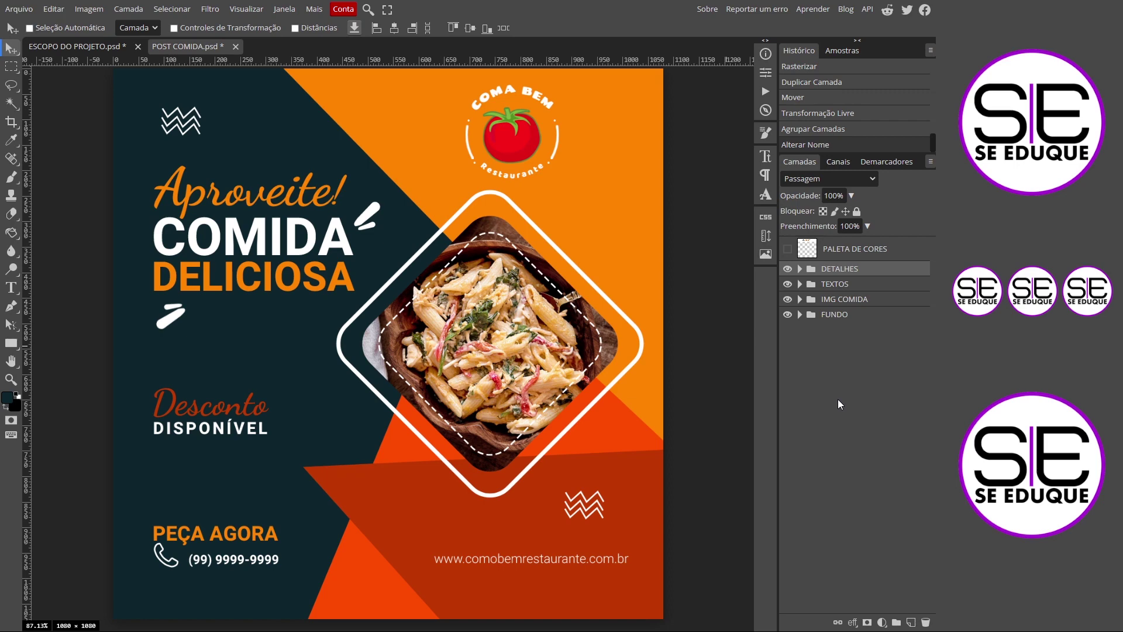
- Compare the POST COMIDA design with the layout plan in the ESCOPO DO PROJETO document
click(93, 49)
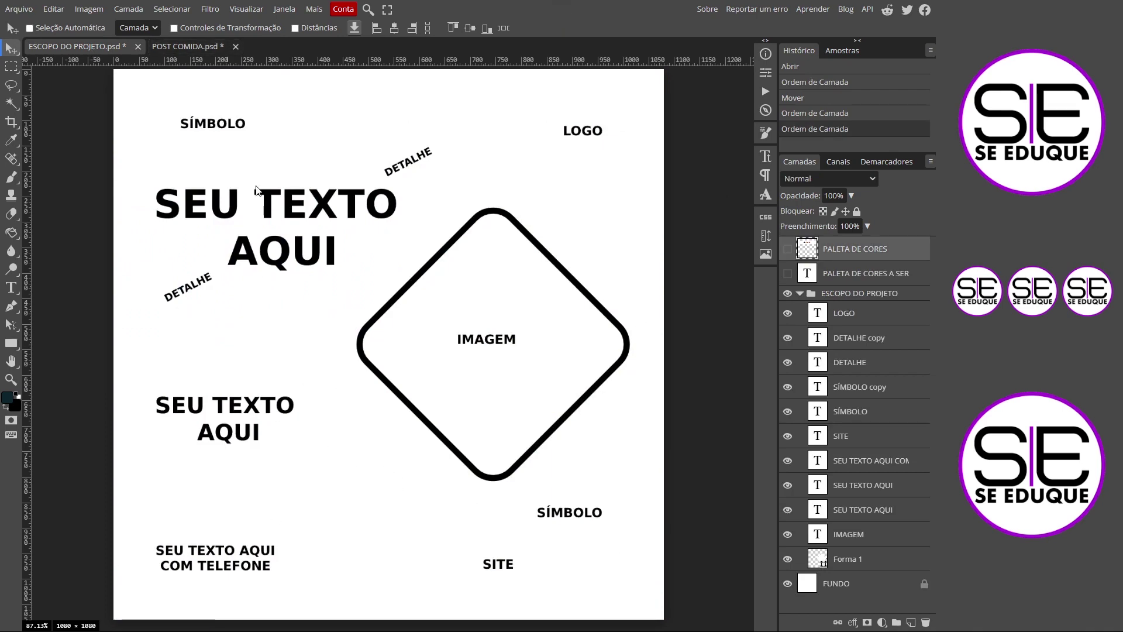
click(158, 47)
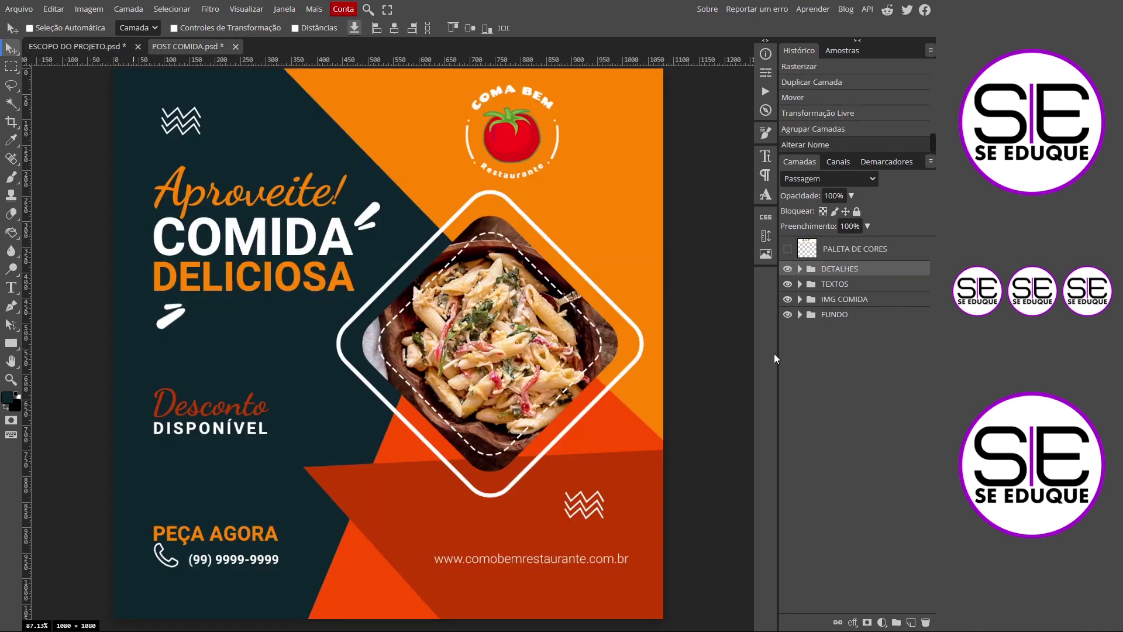